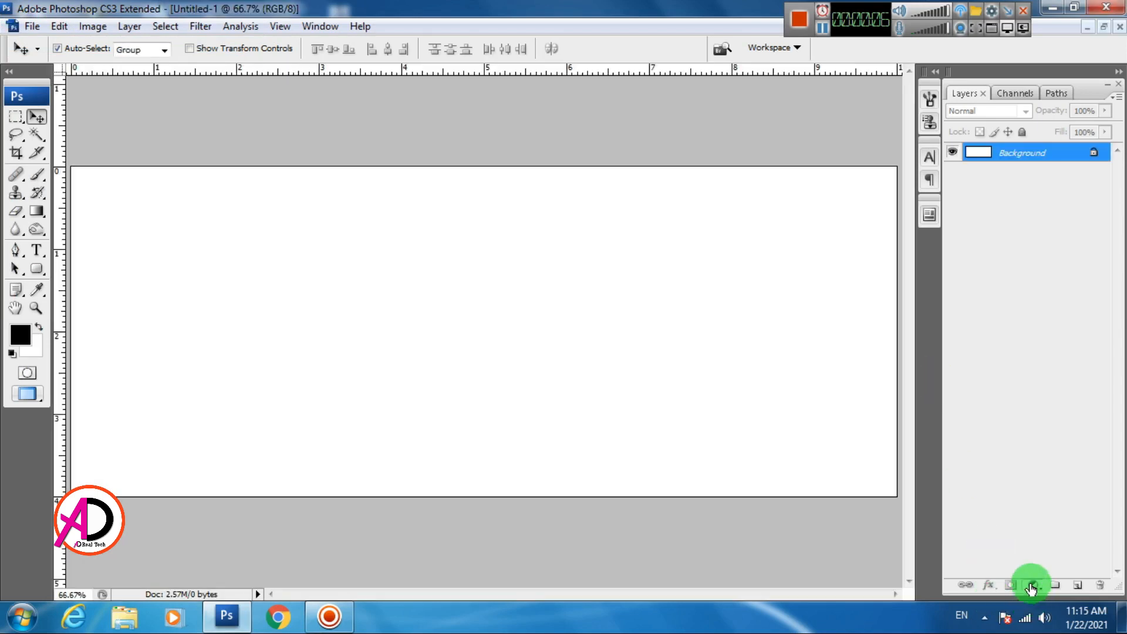
# Add a Gradient fill layer above the Background and load the Simple gradient presets in place of the current set
pyautogui.click(1033, 585)
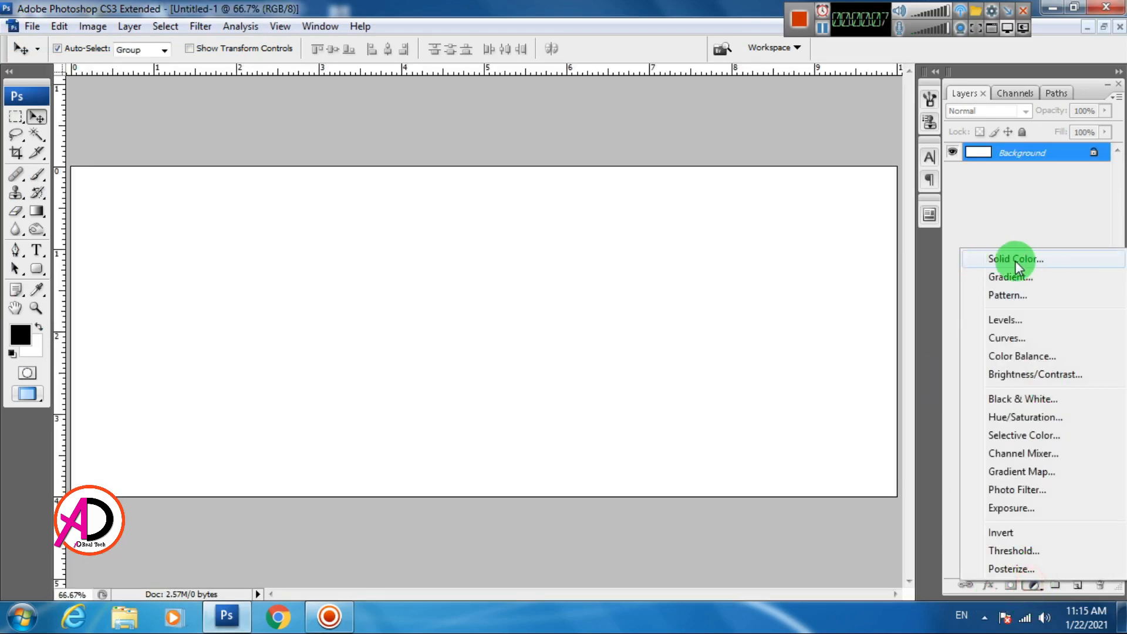
pyautogui.click(1014, 277)
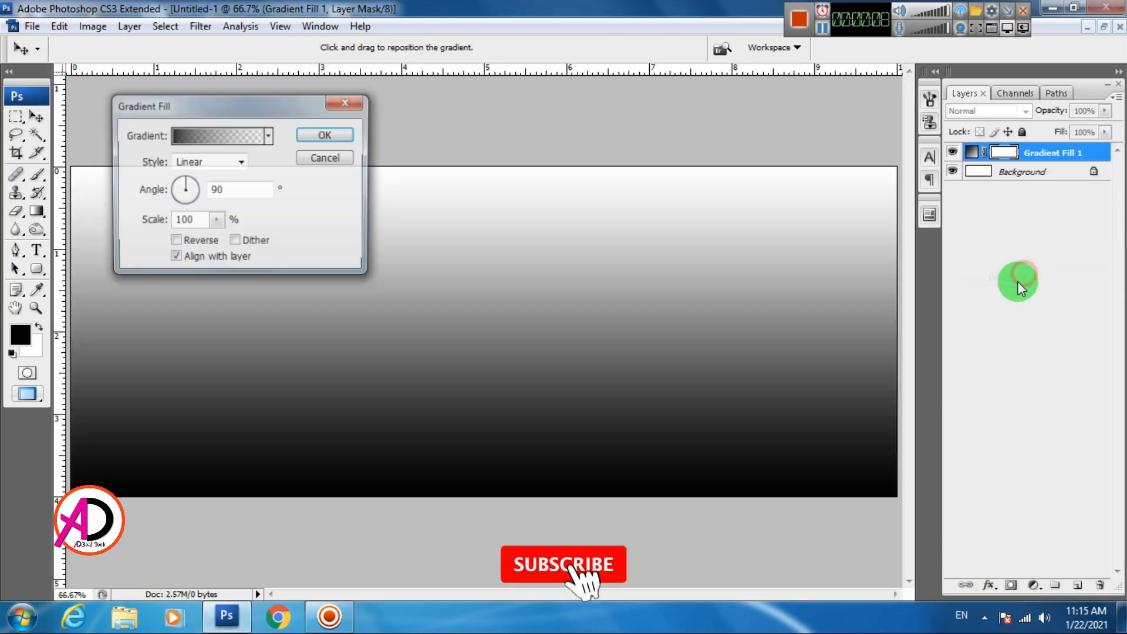
pyautogui.click(268, 135)
pyautogui.click(309, 160)
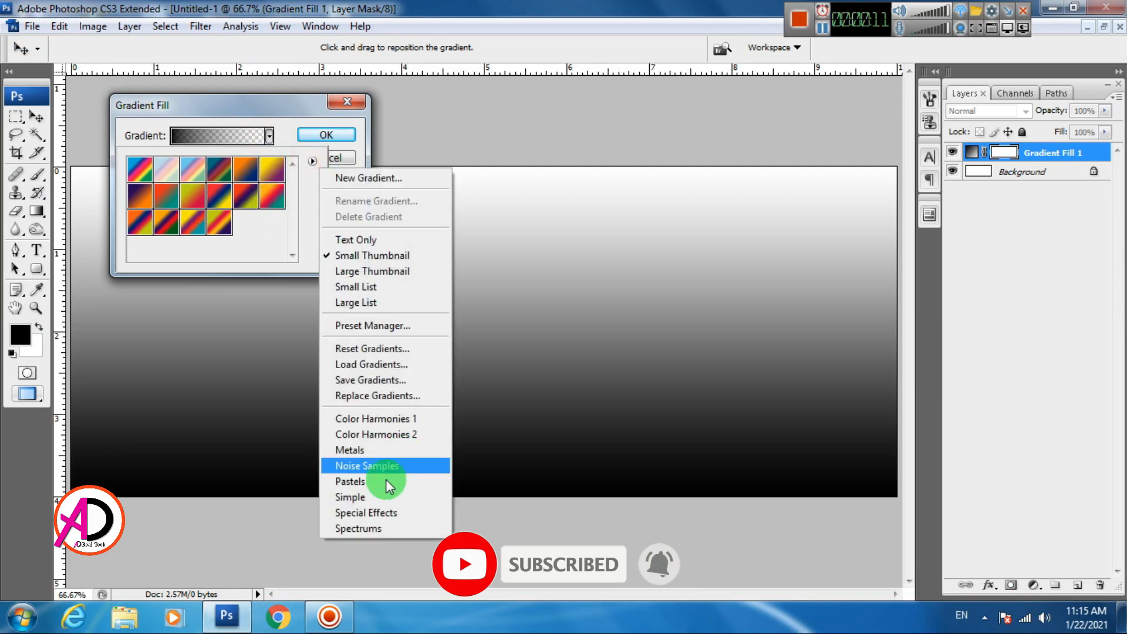
pyautogui.click(354, 498)
pyautogui.click(536, 236)
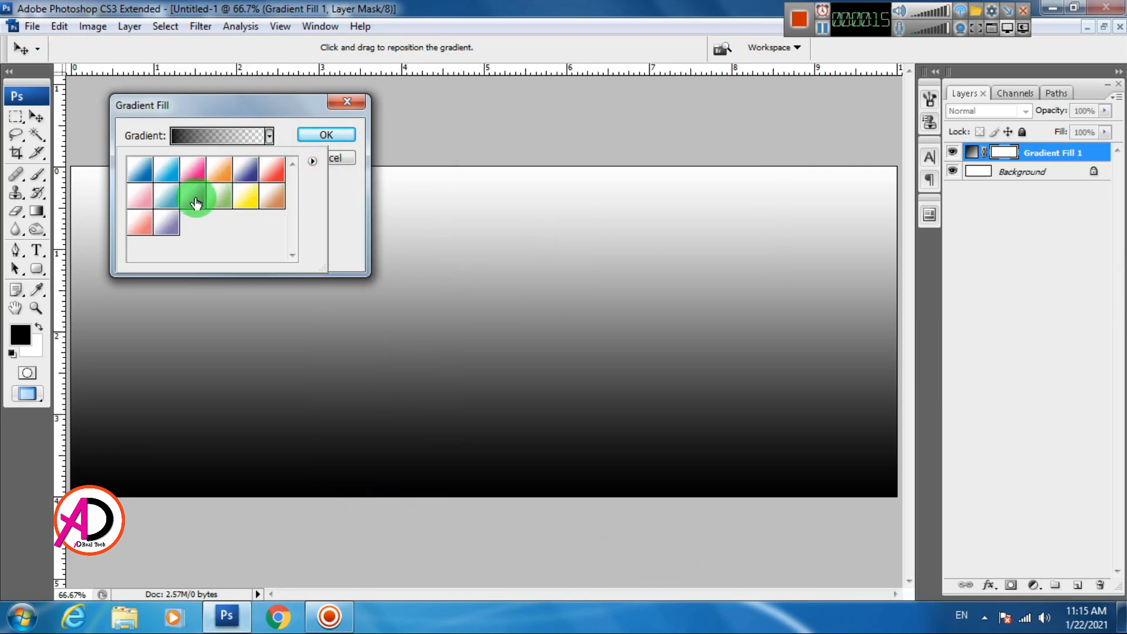
# Choose the Red preset, fading from white to red, for the gradient fill
pyautogui.click(196, 174)
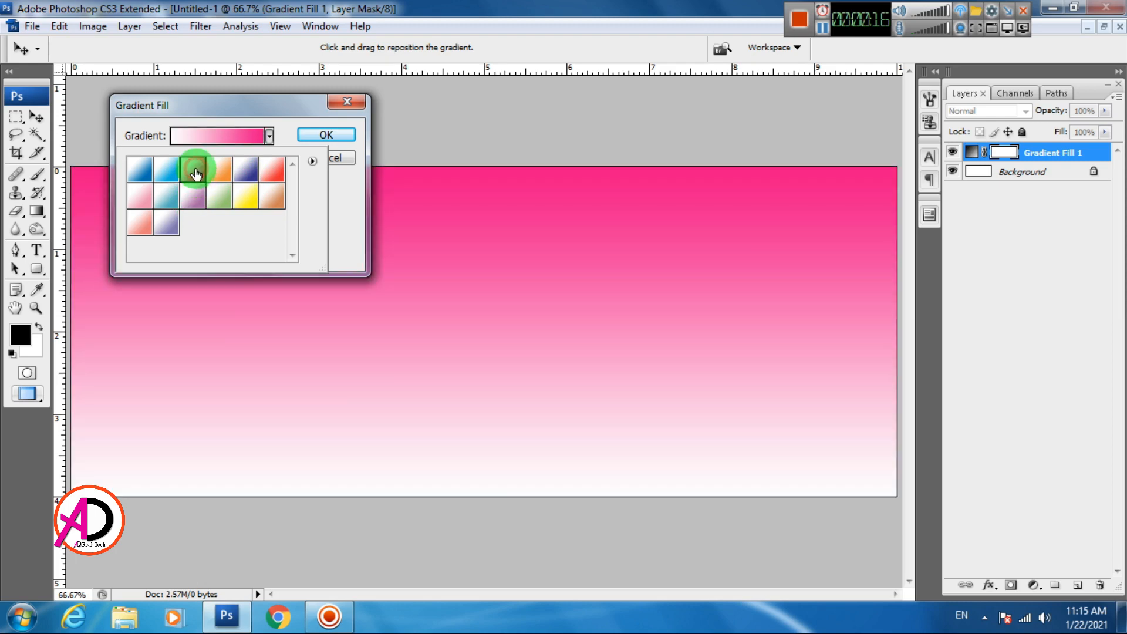
pyautogui.click(272, 171)
pyautogui.moveTo(266, 114); pyautogui.dragTo(413, 121)
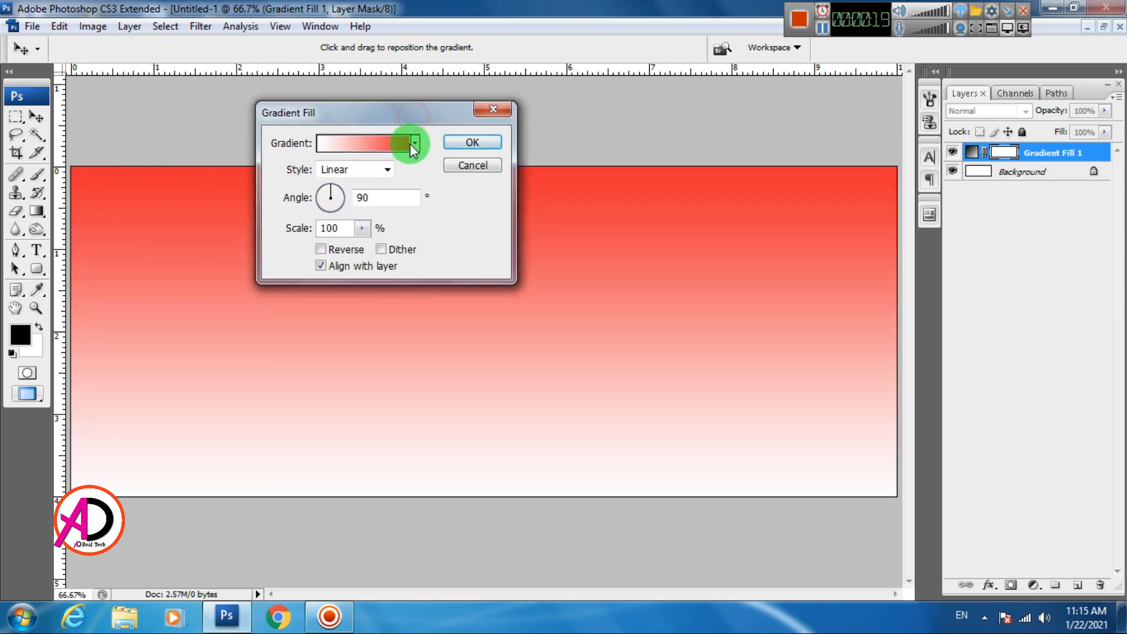
pyautogui.click(402, 143)
pyautogui.click(1057, 170)
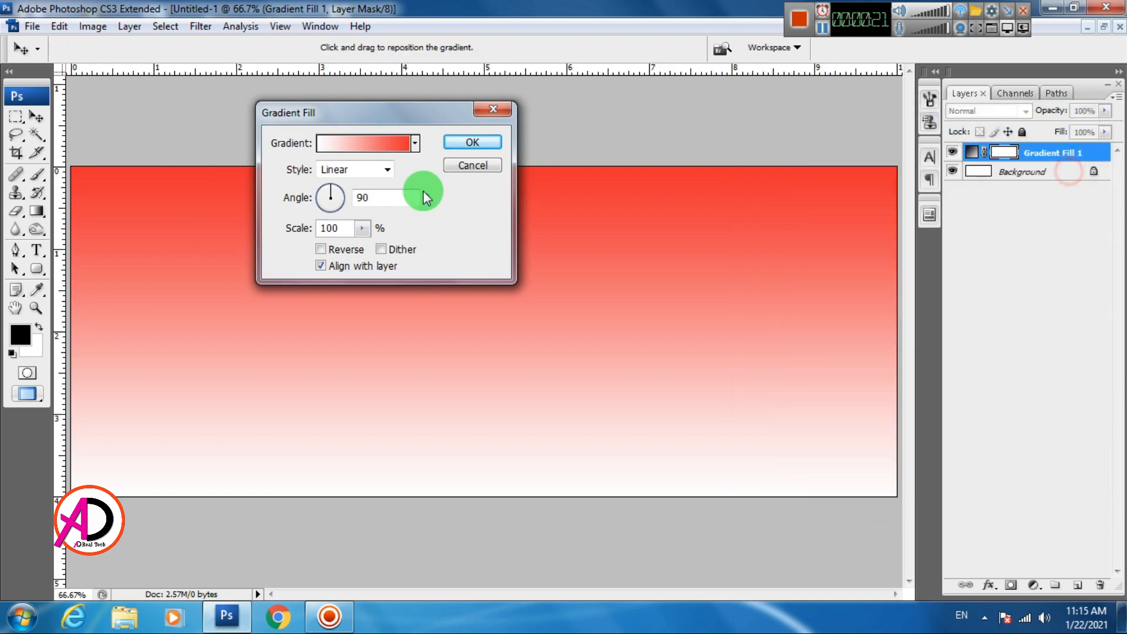
# Set the gradient style to Radial and reposition its white centre in the right part of the canvas
pyautogui.click(387, 170)
pyautogui.click(353, 213)
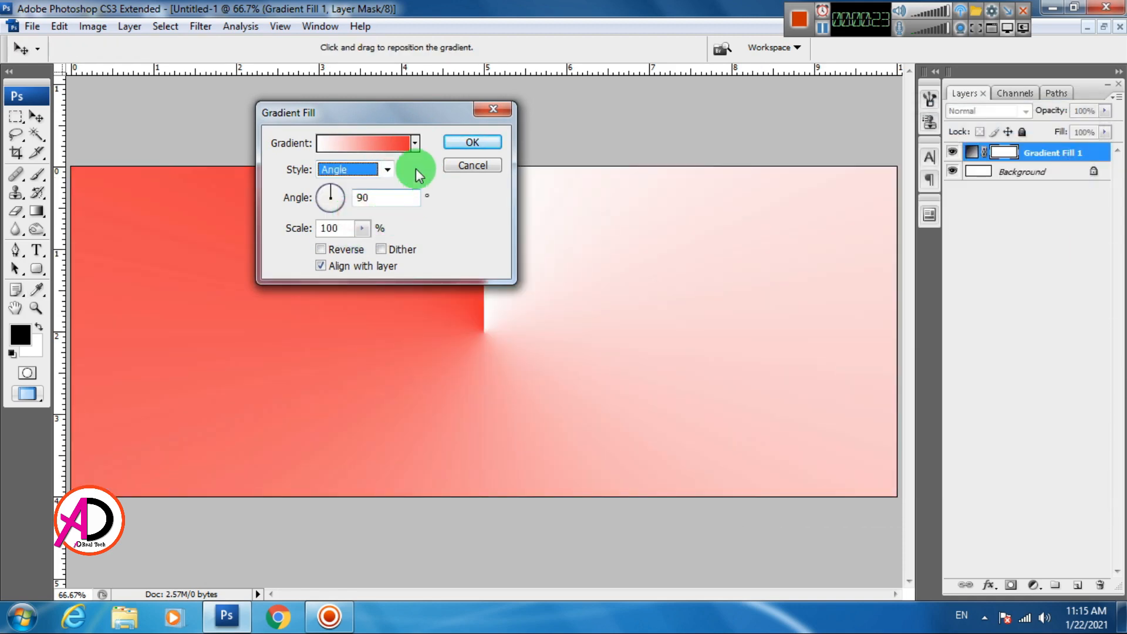
pyautogui.click(380, 174)
pyautogui.click(332, 195)
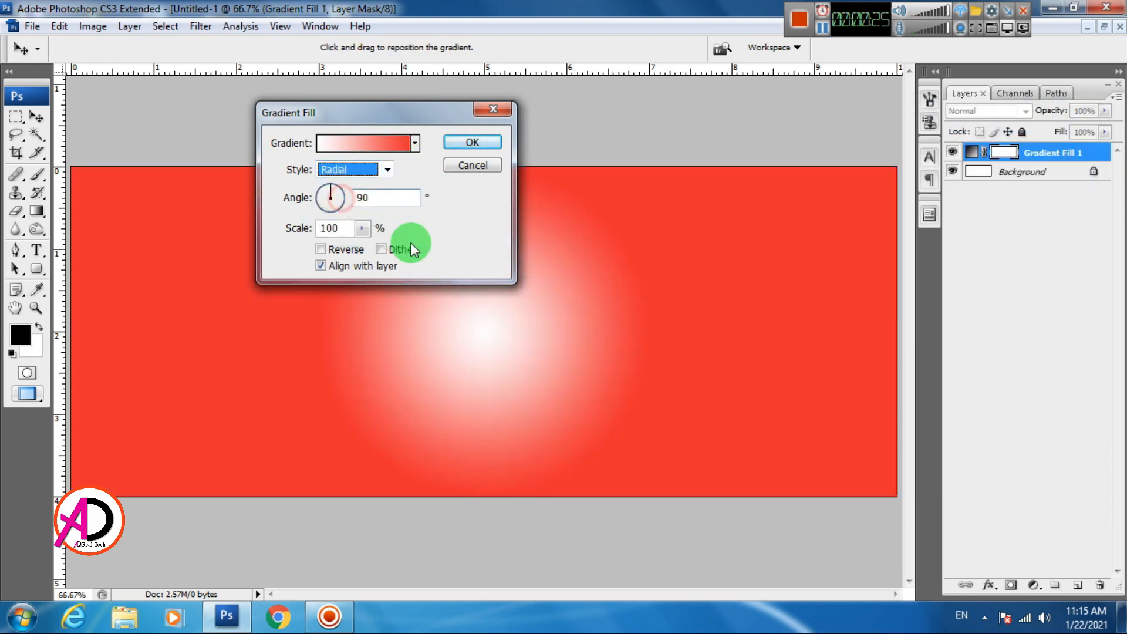
pyautogui.moveTo(461, 362); pyautogui.dragTo(700, 366)
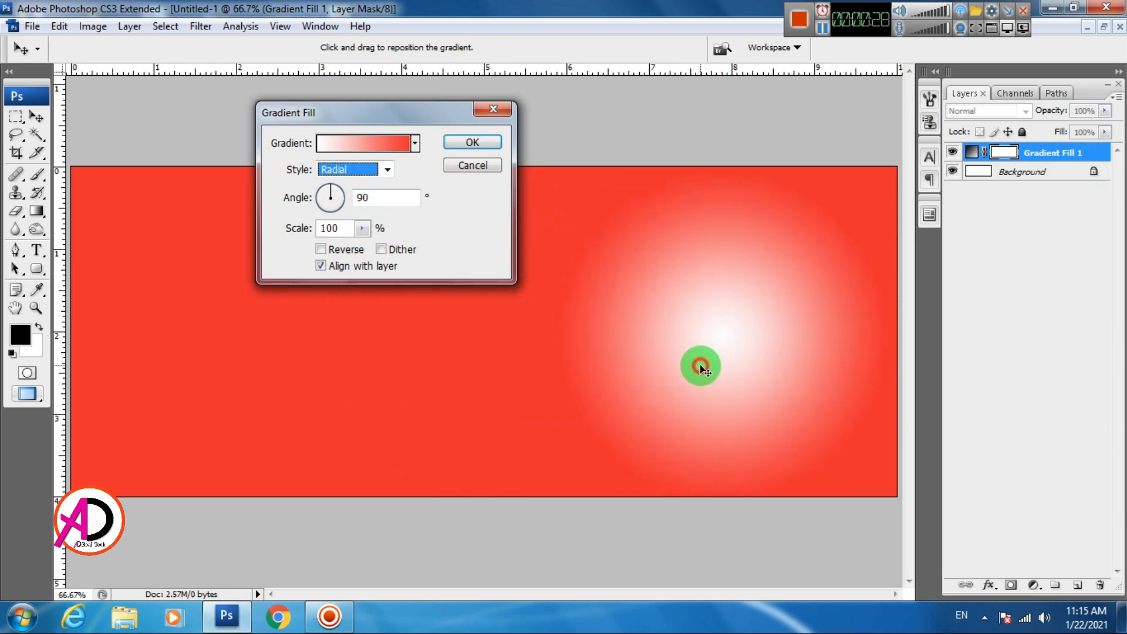
# Add a light orange colour stop at 29% between the gradient's white and red stops
pyautogui.click(355, 150)
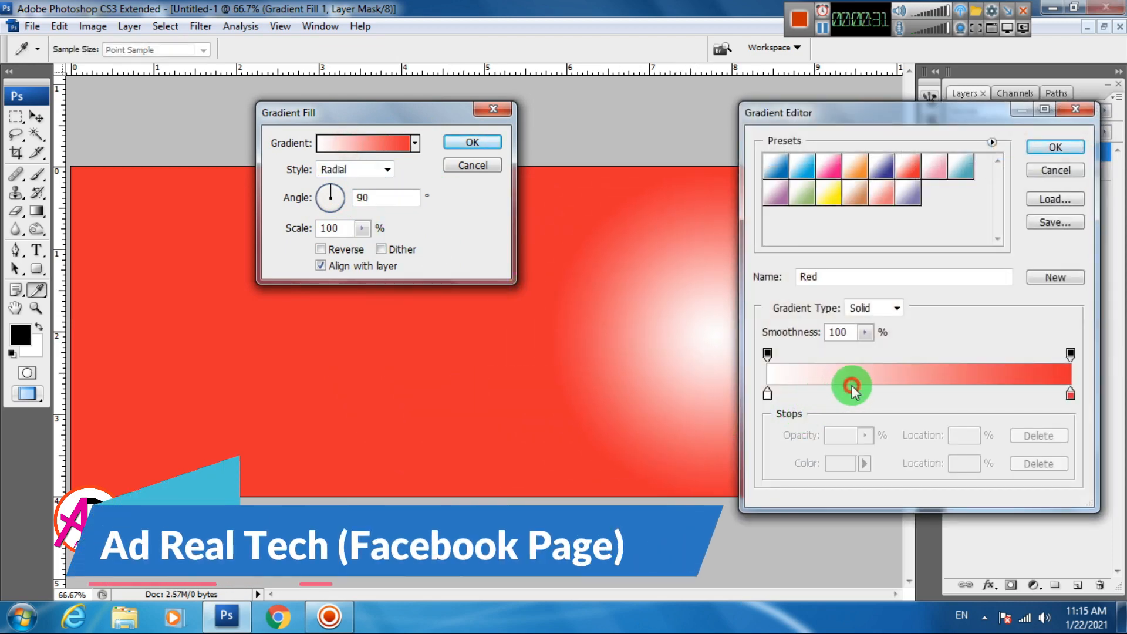
pyautogui.click(855, 392)
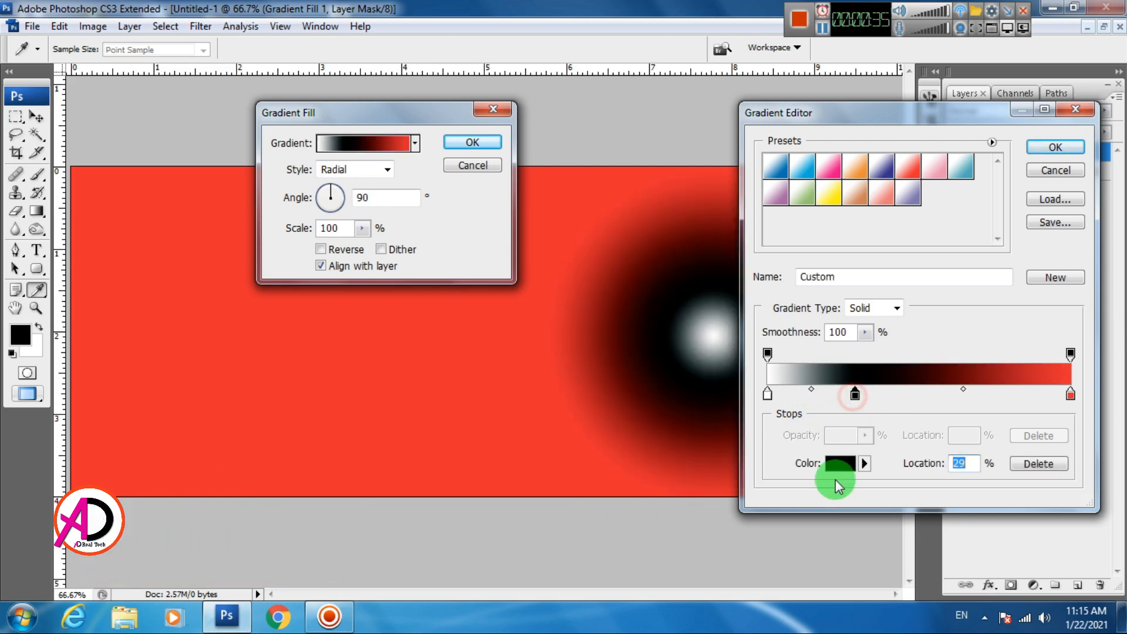
pyautogui.click(834, 464)
pyautogui.moveTo(866, 446); pyautogui.dragTo(867, 448)
pyautogui.moveTo(818, 327); pyautogui.dragTo(785, 256)
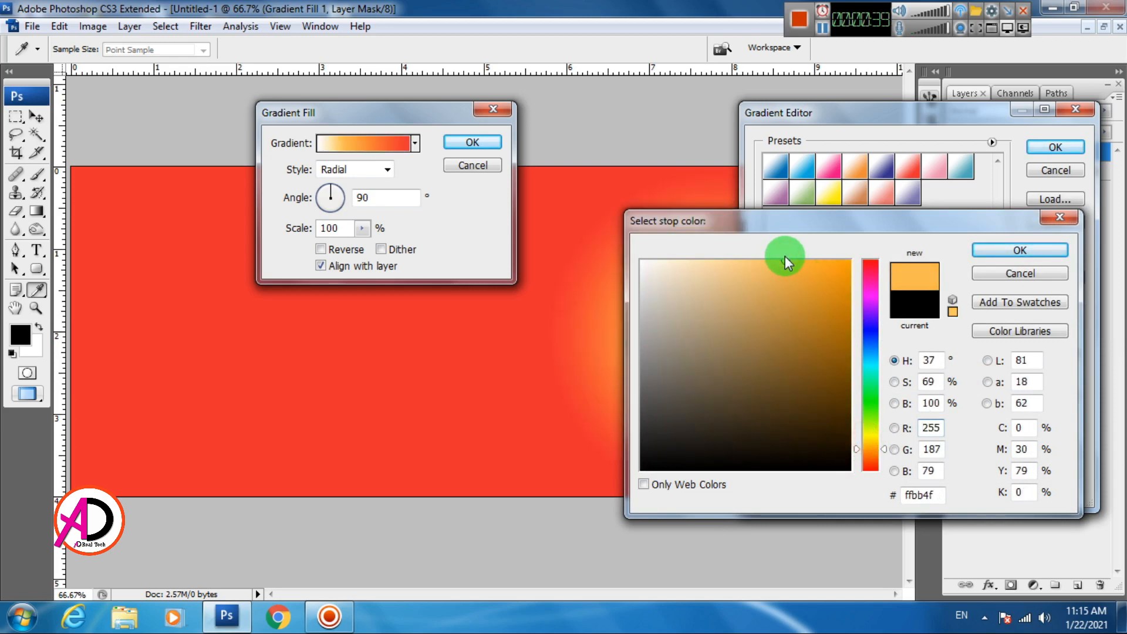
pyautogui.moveTo(851, 227); pyautogui.dragTo(289, 264)
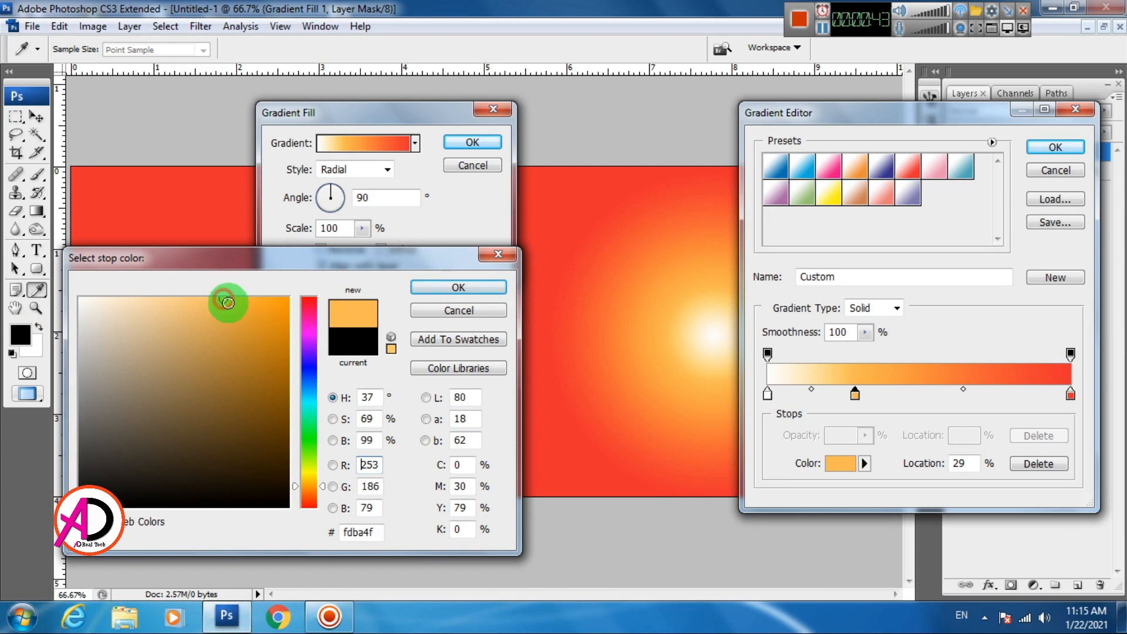
pyautogui.click(458, 288)
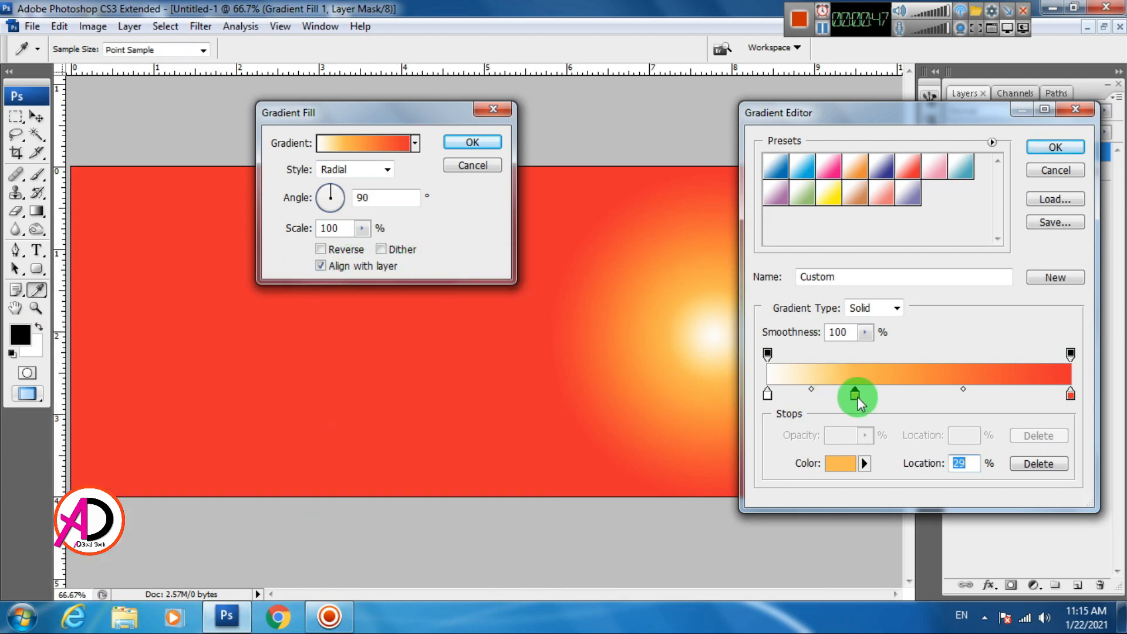
# Move the orange stop to 37%, shift the glow slightly up and left on the canvas, and apply the gradient fill
pyautogui.moveTo(867, 397); pyautogui.dragTo(881, 398)
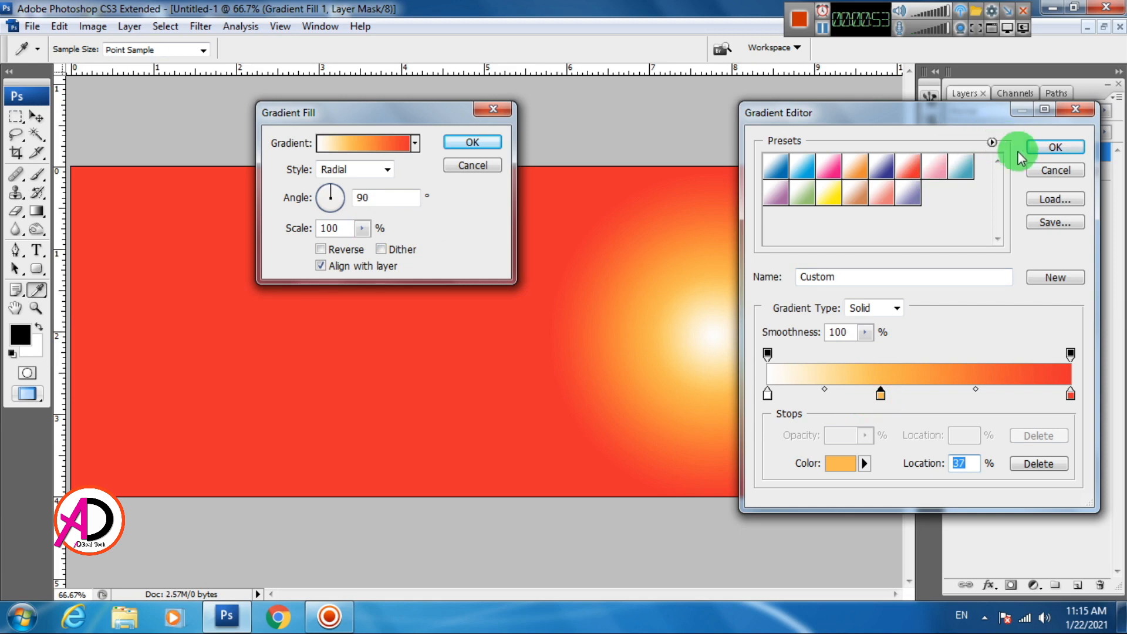
pyautogui.click(1042, 148)
pyautogui.moveTo(803, 309); pyautogui.dragTo(712, 352)
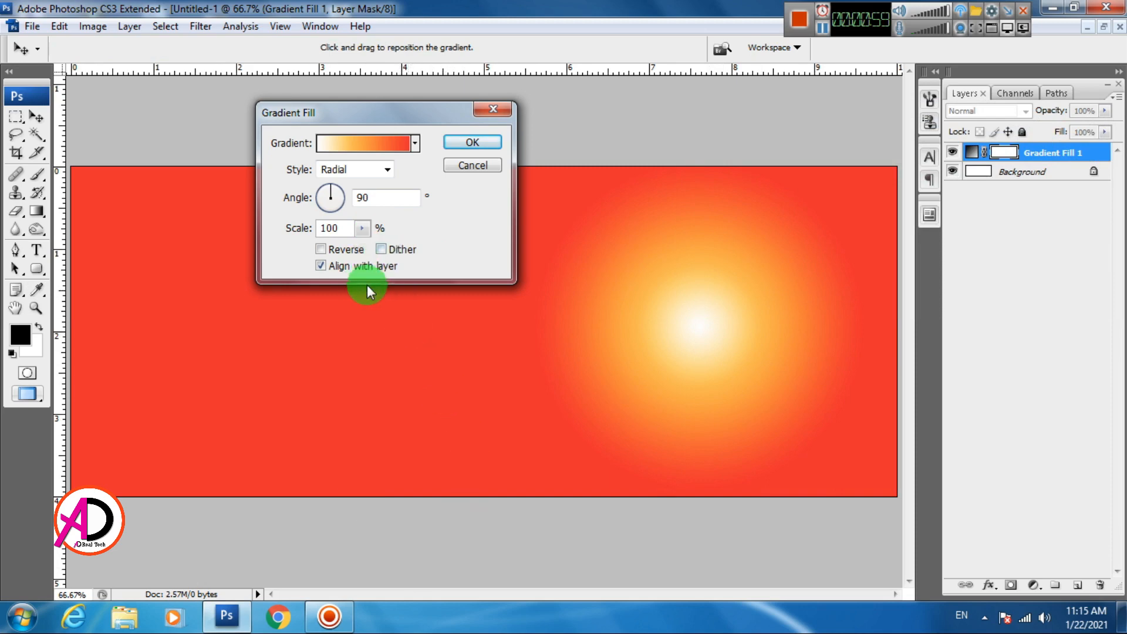
pyautogui.click(478, 148)
pyautogui.scroll(-3, 445, 365)
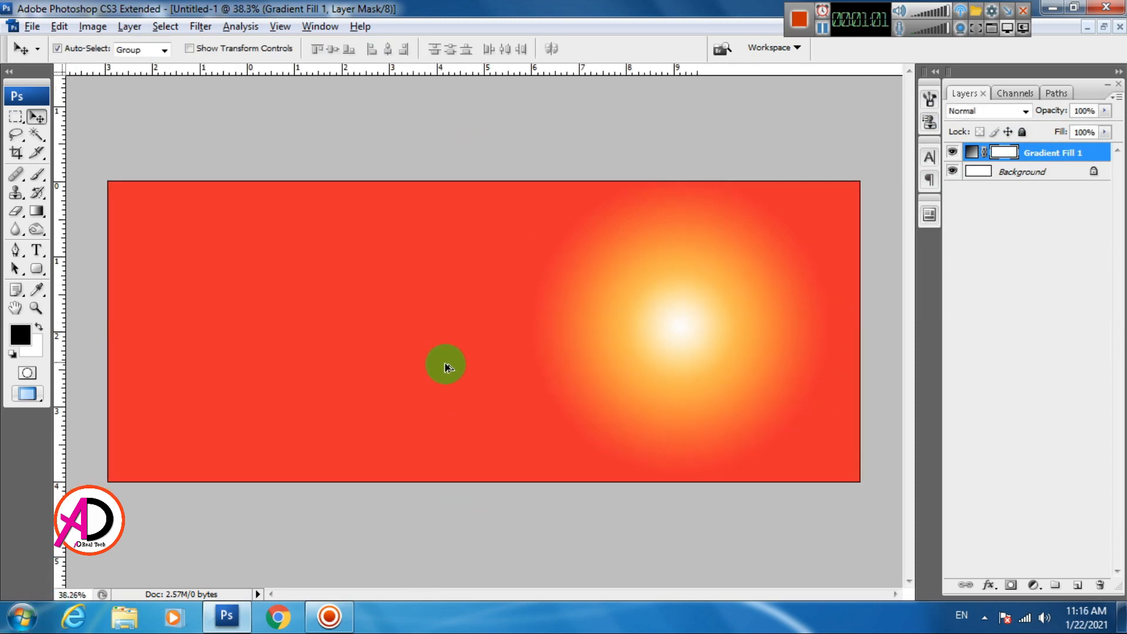
pyautogui.doubleClick(978, 154)
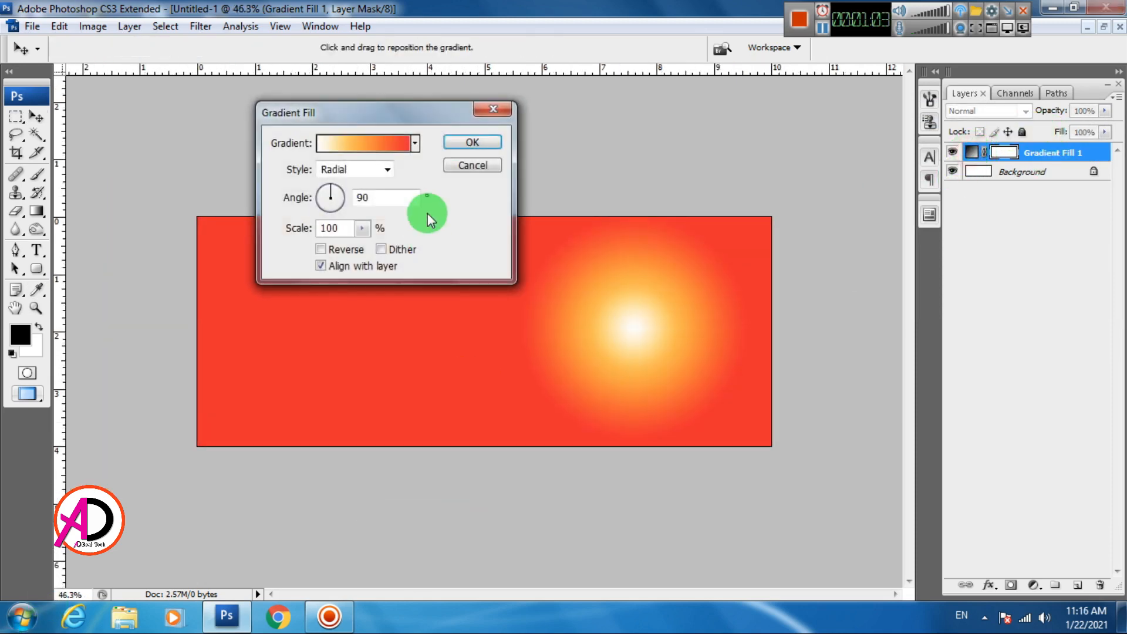
pyautogui.click(399, 146)
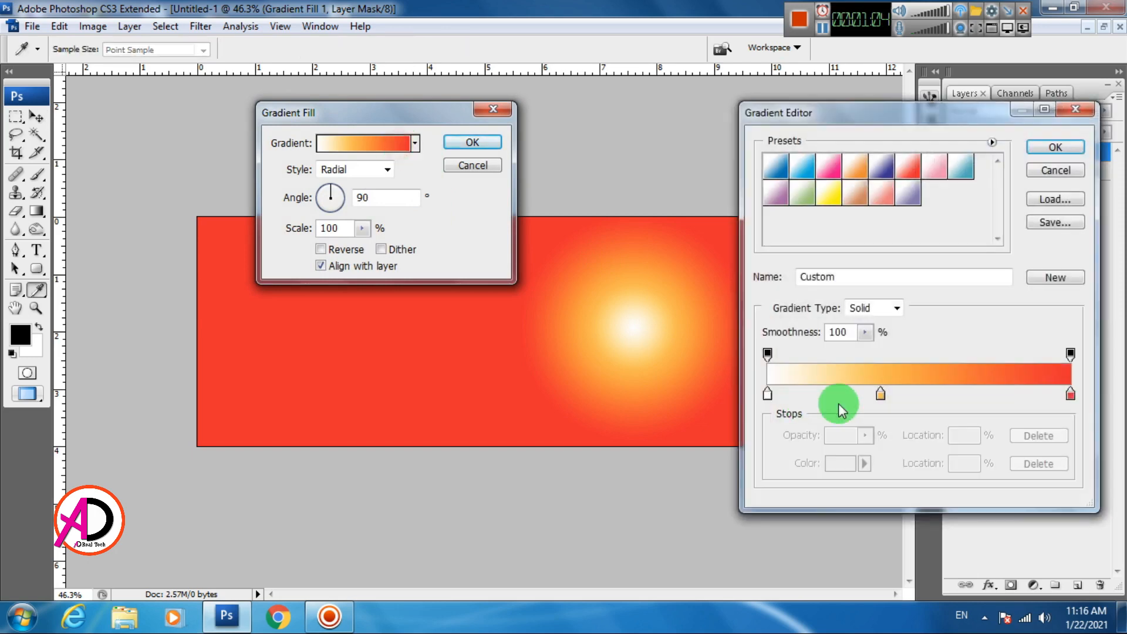
pyautogui.click(1071, 396)
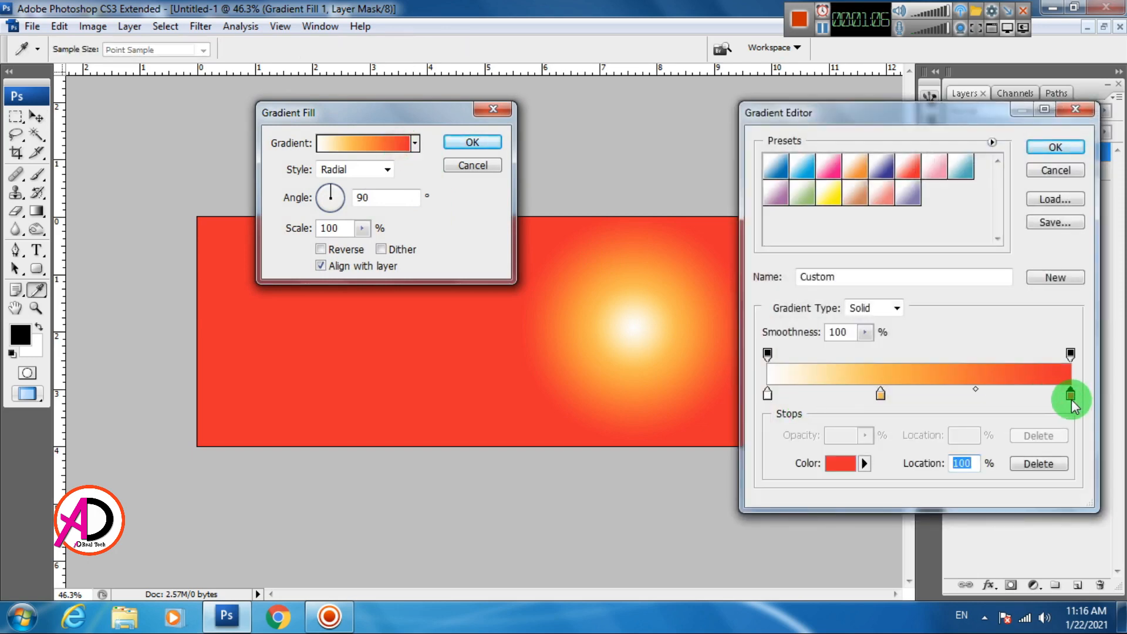
pyautogui.click(841, 463)
pyautogui.moveTo(310, 408); pyautogui.dragTo(312, 346)
pyautogui.click(308, 397)
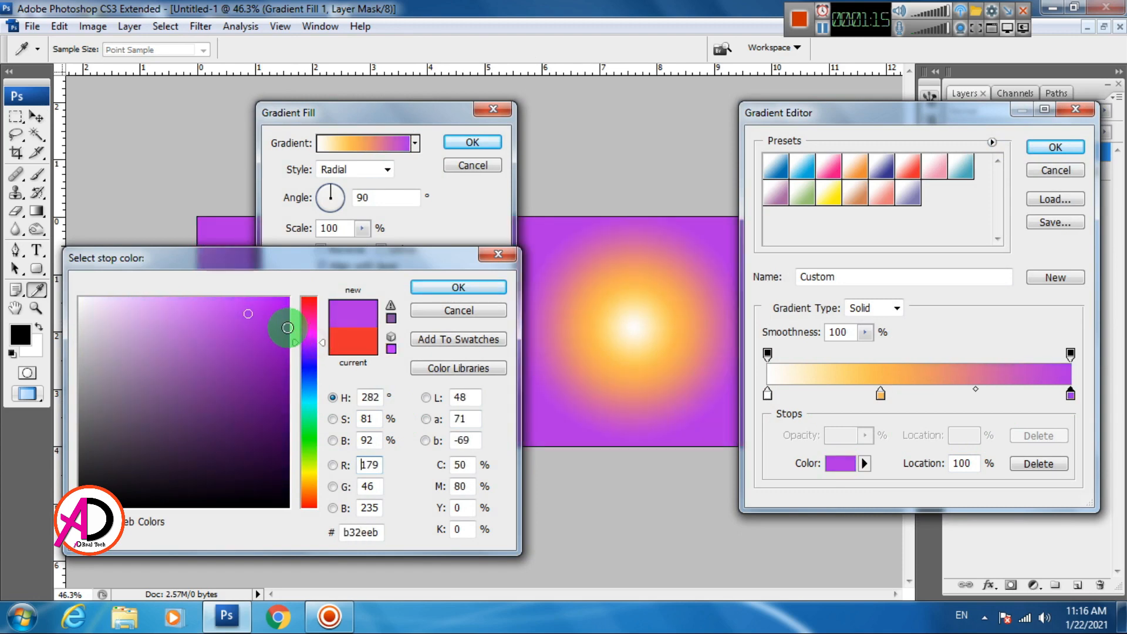
pyautogui.moveTo(268, 312); pyautogui.dragTo(286, 342)
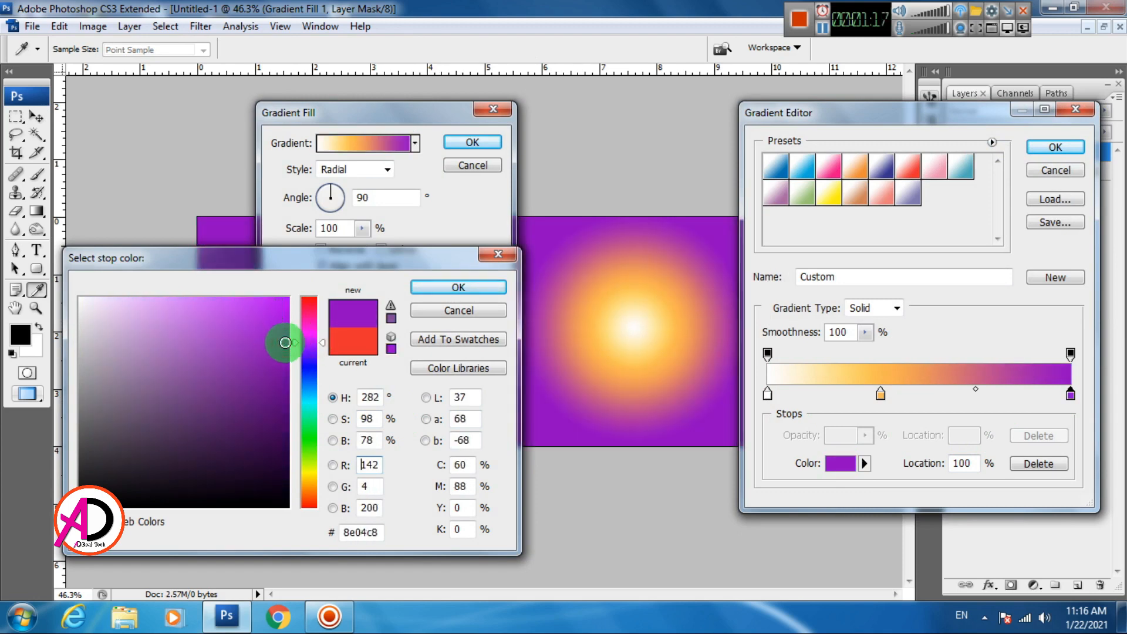
pyautogui.click(453, 314)
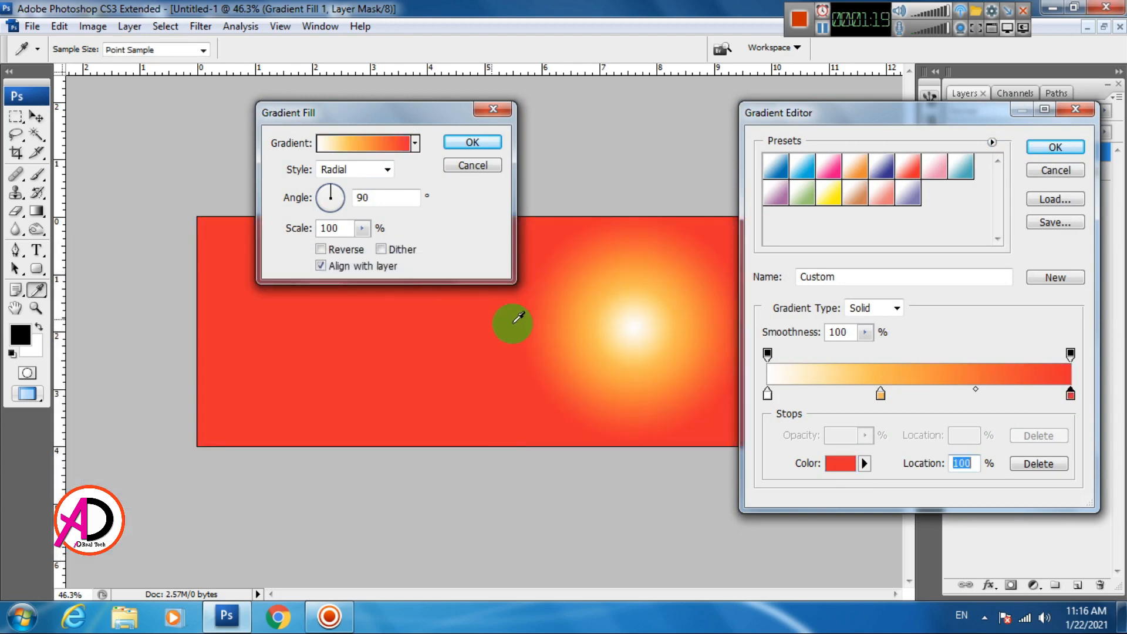
pyautogui.click(1055, 171)
pyautogui.click(468, 142)
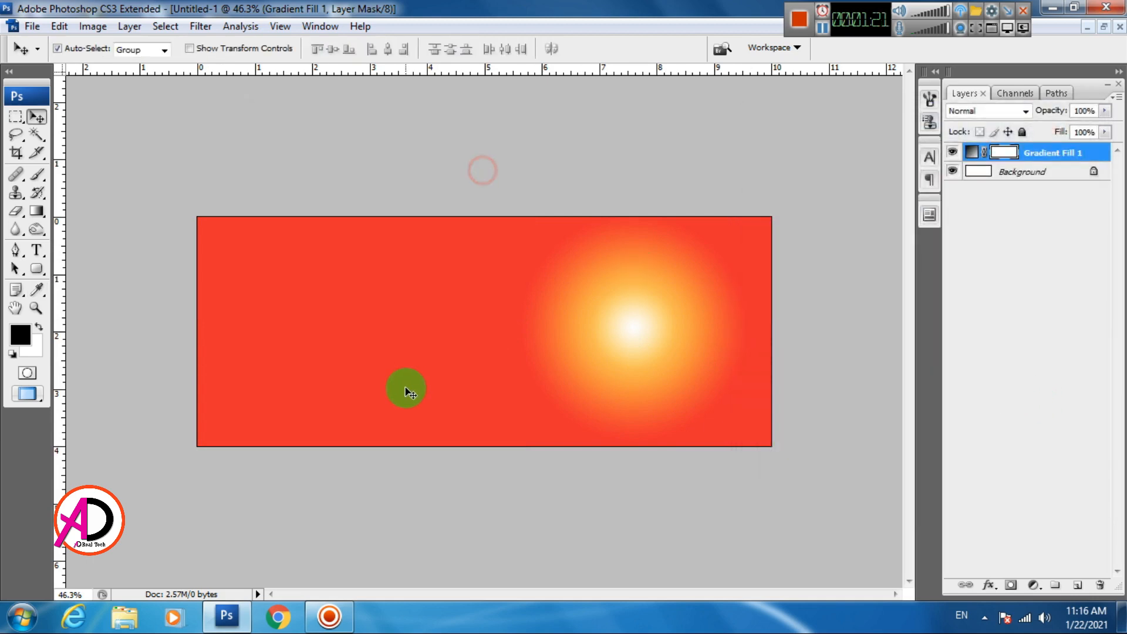
pyautogui.scroll(-3, 437, 421)
pyautogui.scroll(5, 462, 430)
pyautogui.hotkey('alt', 'space')
pyautogui.click(480, 383)
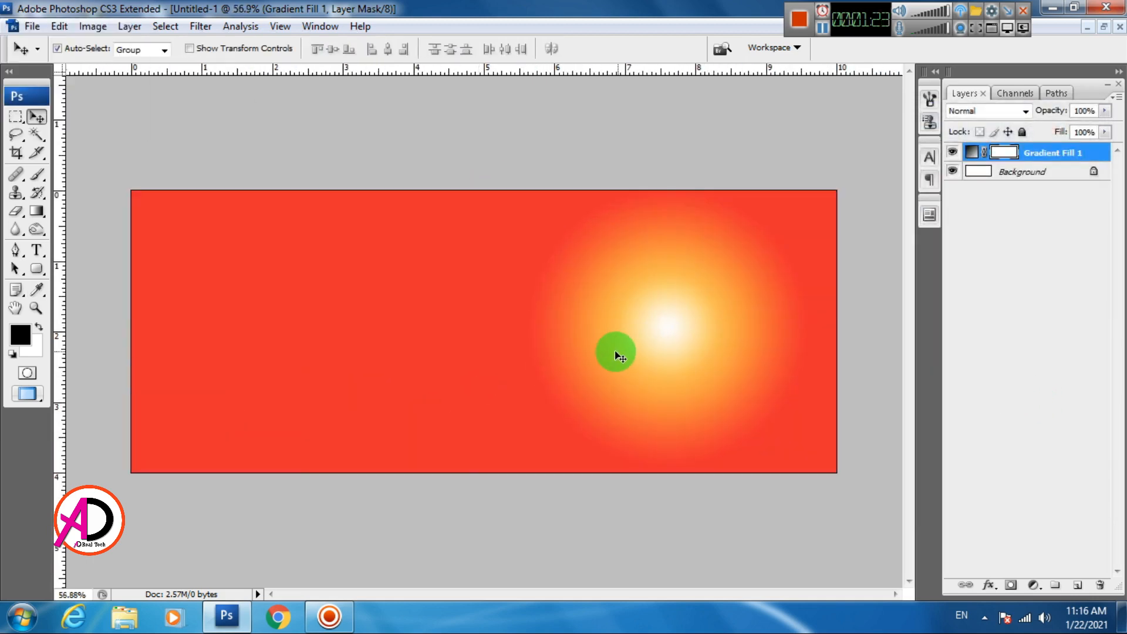
pyautogui.scroll(-4, 527, 418)
pyautogui.scroll(1, 580, 412)
# Reopen the gradient fill layer's settings and shift the radial glow slightly left on the canvas
pyautogui.doubleClick(971, 151)
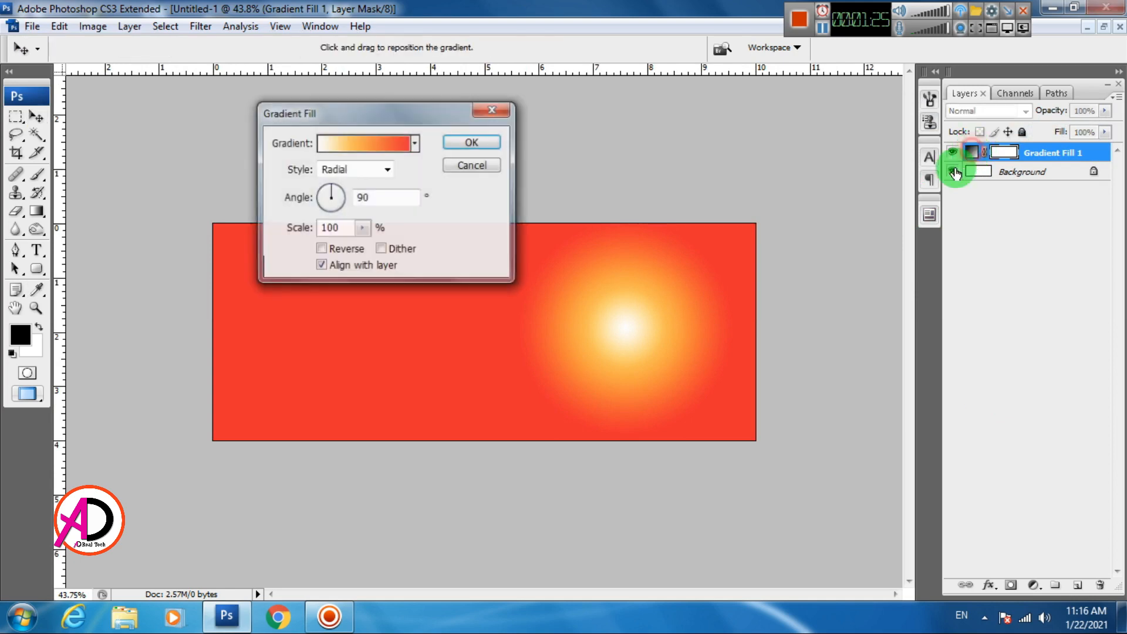
pyautogui.moveTo(594, 330); pyautogui.dragTo(610, 328)
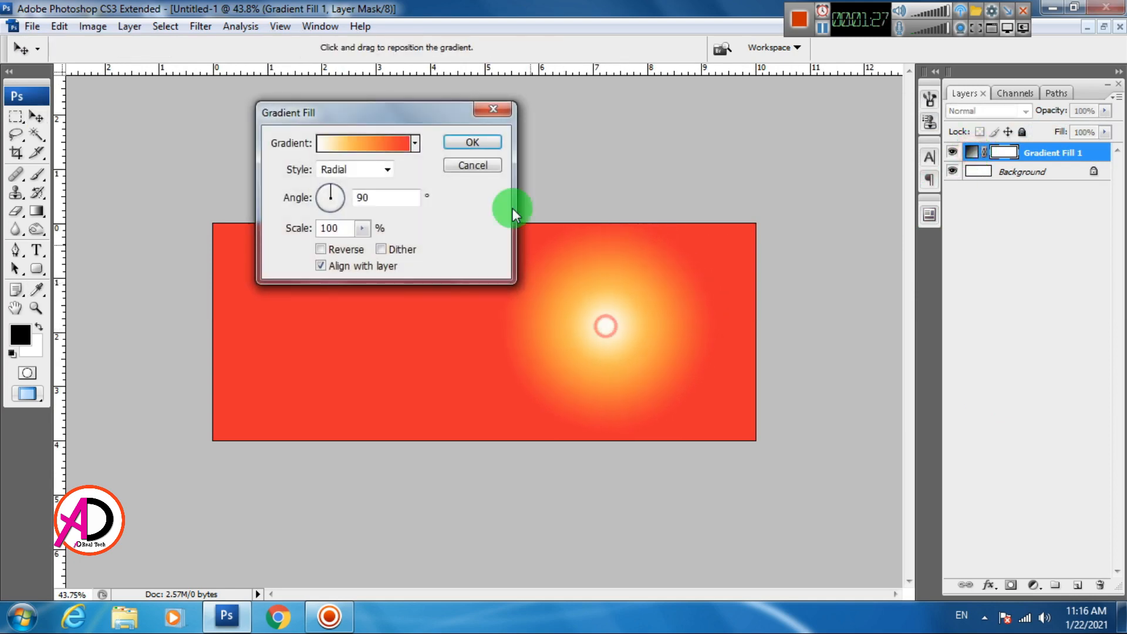
pyautogui.click(477, 143)
pyautogui.scroll(-3, 463, 408)
pyautogui.scroll(2, 463, 408)
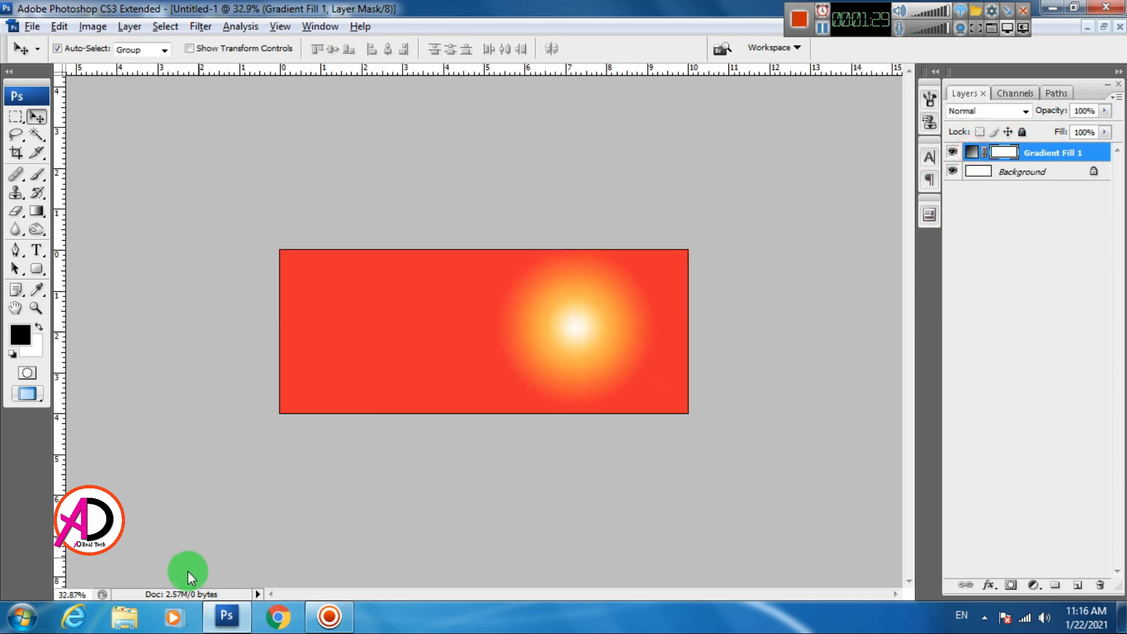
# Switch to the file browser and open "soes png" from the Desktop's "logo clipart" folder in Photoshop
pyautogui.click(126, 621)
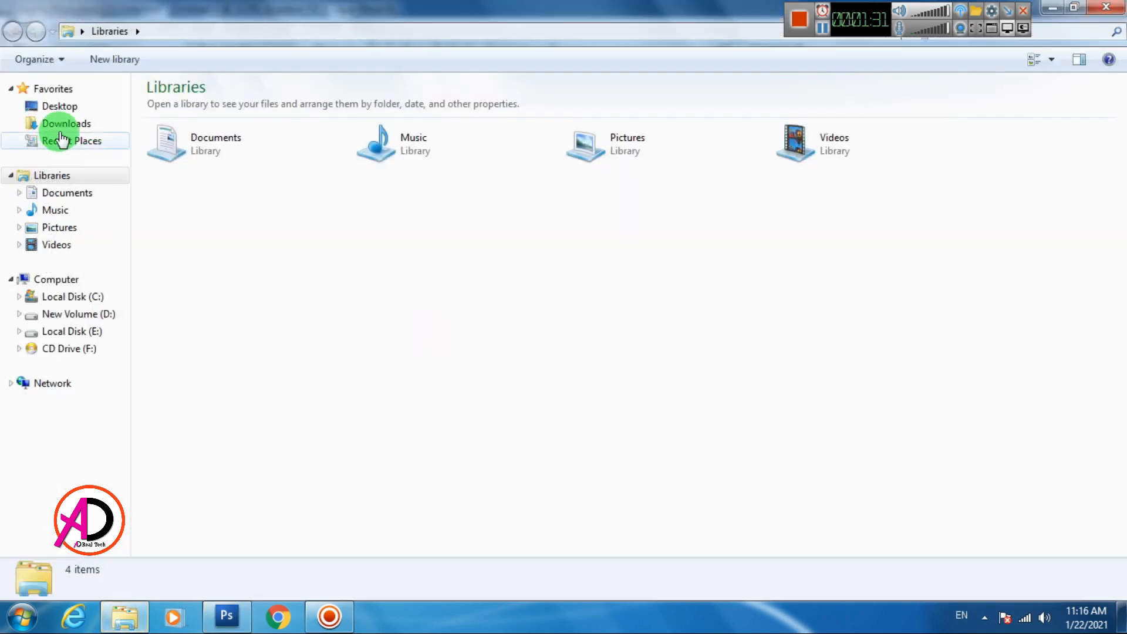
pyautogui.click(58, 107)
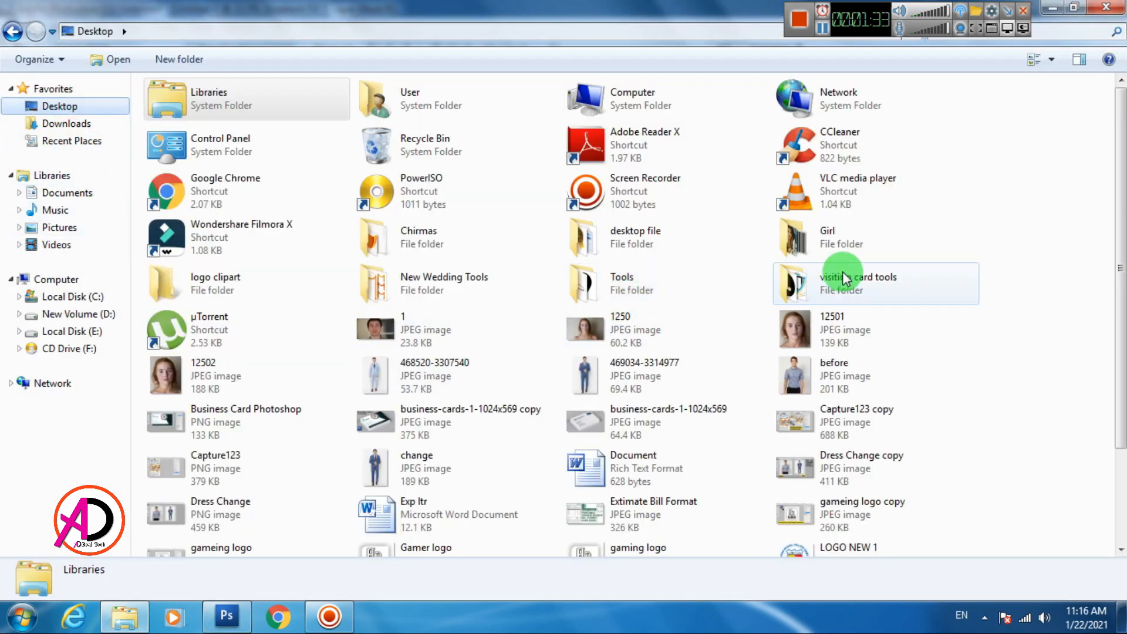
pyautogui.doubleClick(232, 285)
pyautogui.moveTo(822, 141); pyautogui.dragTo(478, 333)
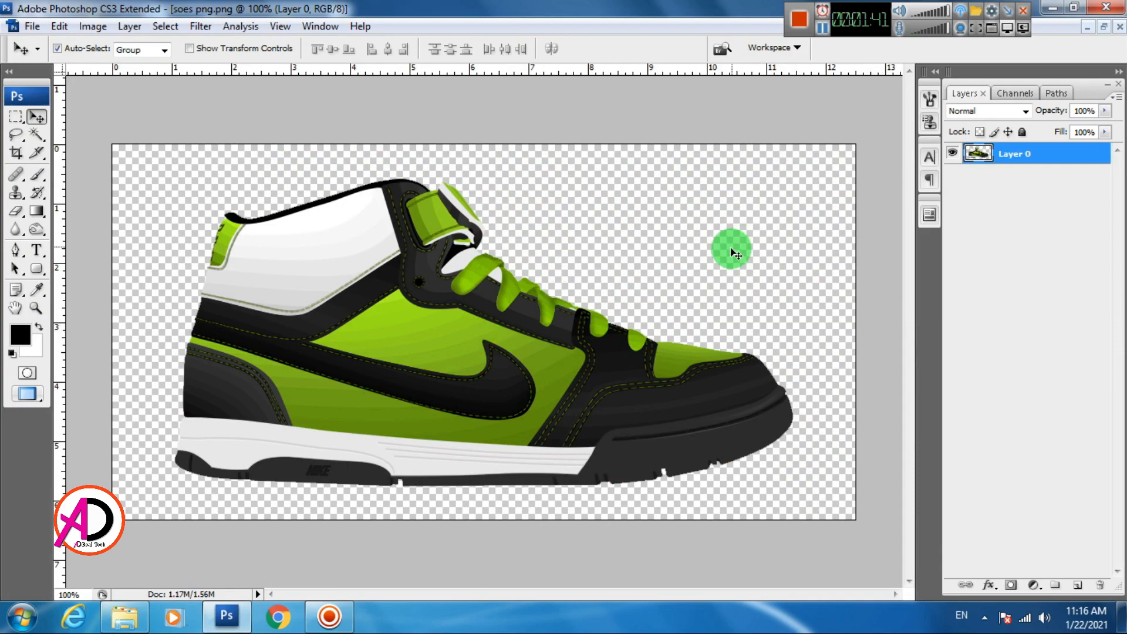
# Show the documents as floating windows and copy the shoe into the left half of the Untitled-1 banner
pyautogui.press('f')
pyautogui.press('f')
pyautogui.press('f')
pyautogui.press('f')
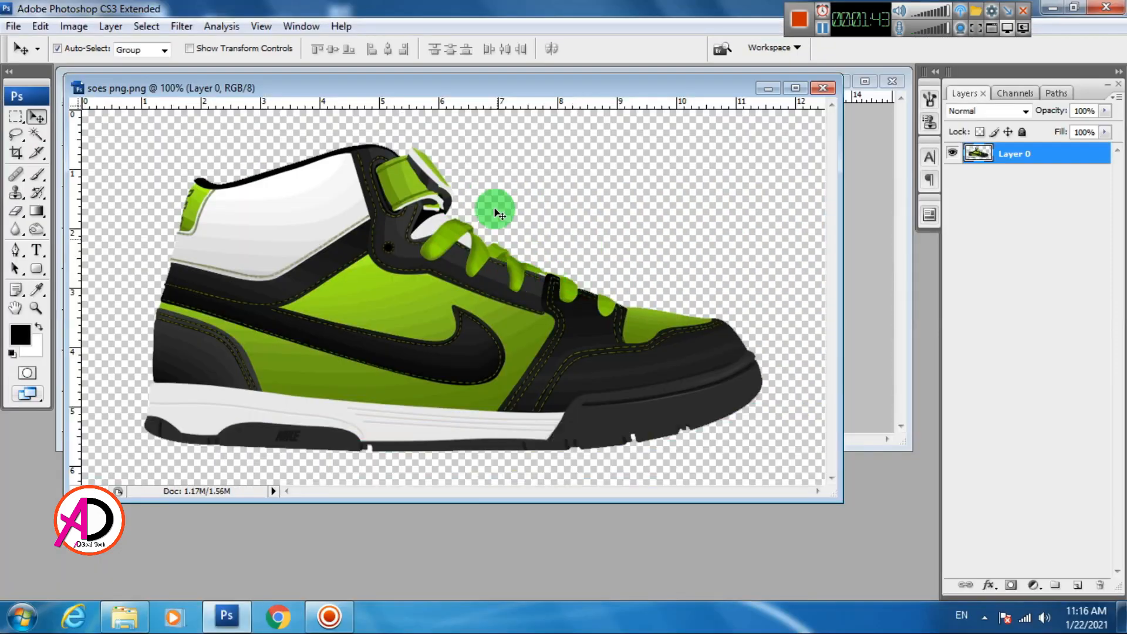
pyautogui.moveTo(470, 89); pyautogui.dragTo(716, 295)
pyautogui.moveTo(658, 385); pyautogui.dragTo(370, 223)
pyautogui.moveTo(449, 315); pyautogui.dragTo(407, 298)
# Scale the shoe down to about 69% and move it to the middle of the banner beside the glow
pyautogui.hotkey('ctrl', 't')
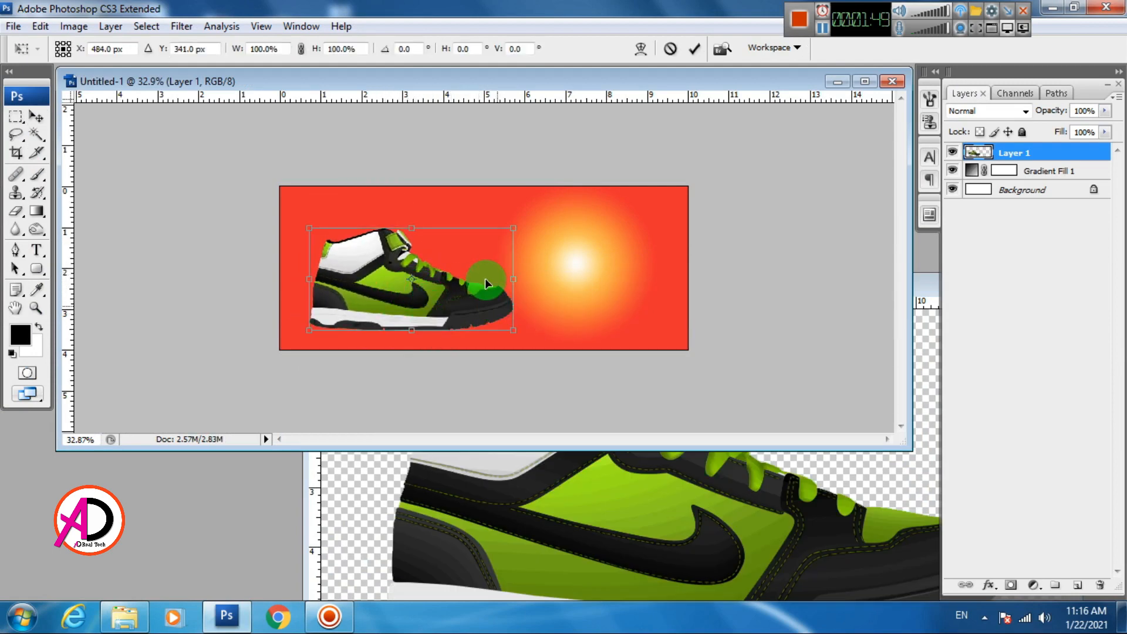
pyautogui.moveTo(514, 228); pyautogui.dragTo(451, 259)
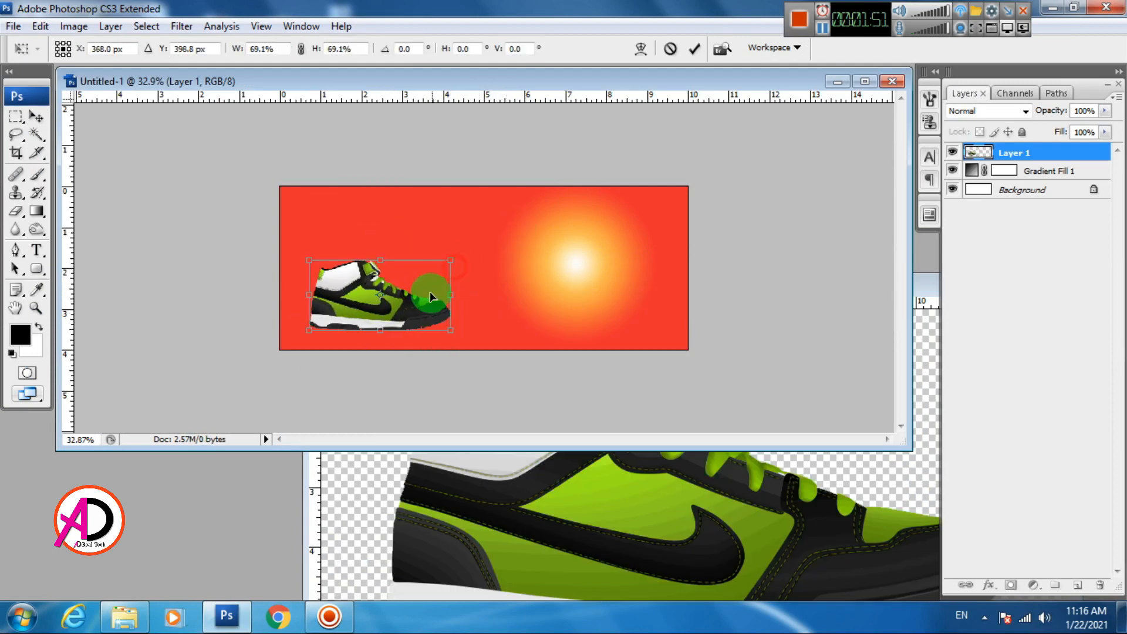
pyautogui.press('Return')
pyautogui.press('f')
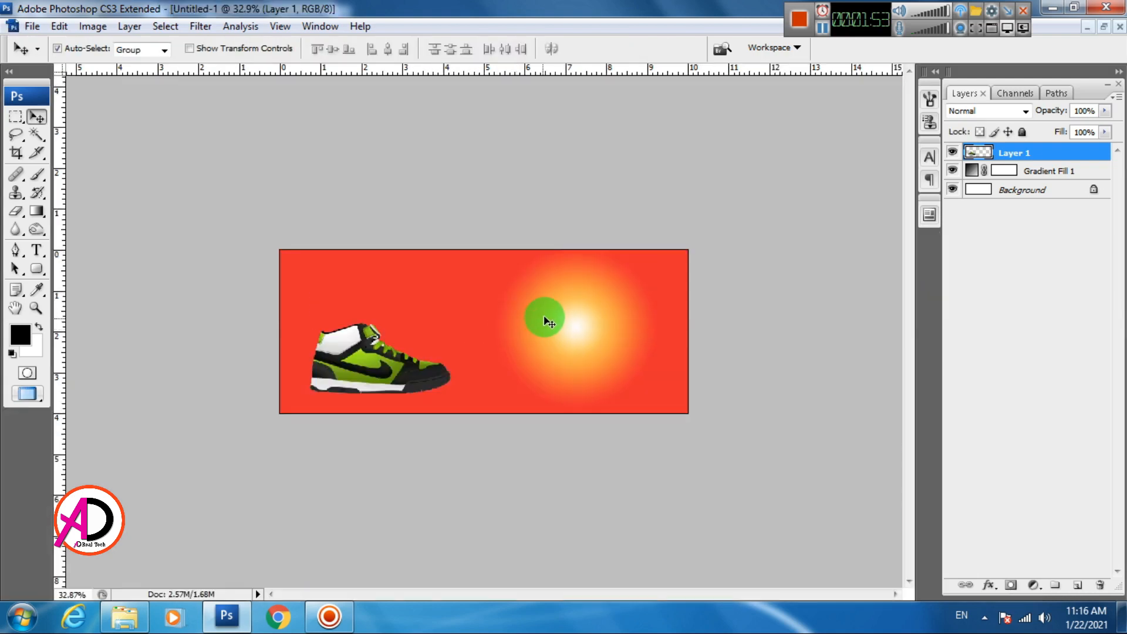
pyautogui.scroll(3, 529, 346)
pyautogui.moveTo(362, 375); pyautogui.dragTo(569, 315)
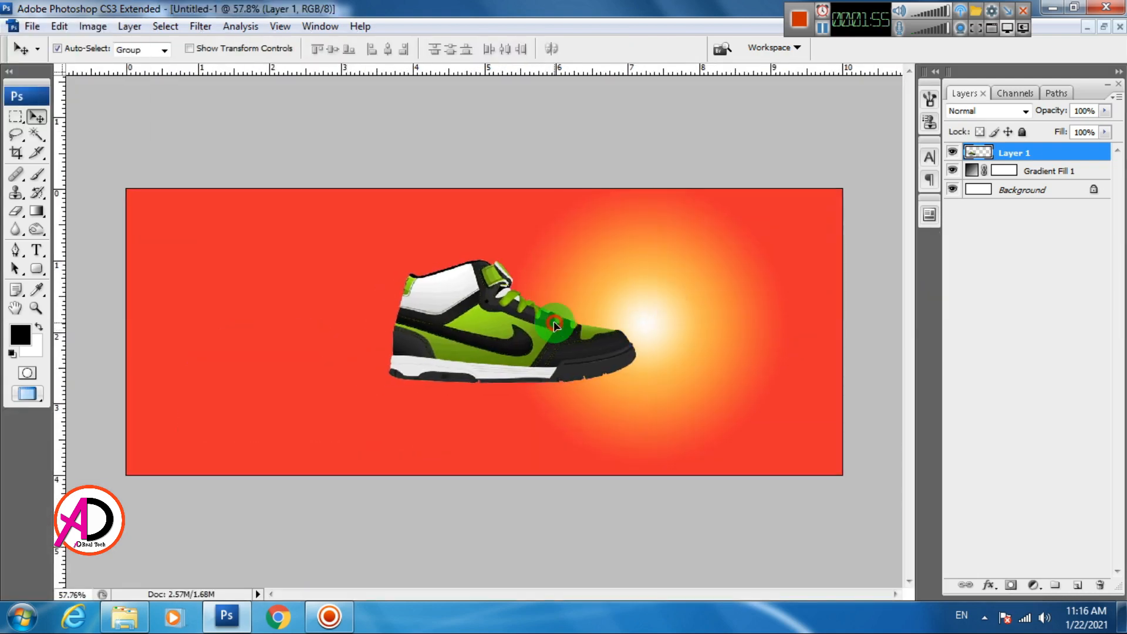
# Flip the shoe horizontally, rotate it about -29° so its toe points down, and scale it to about 93%
pyautogui.click(59, 26)
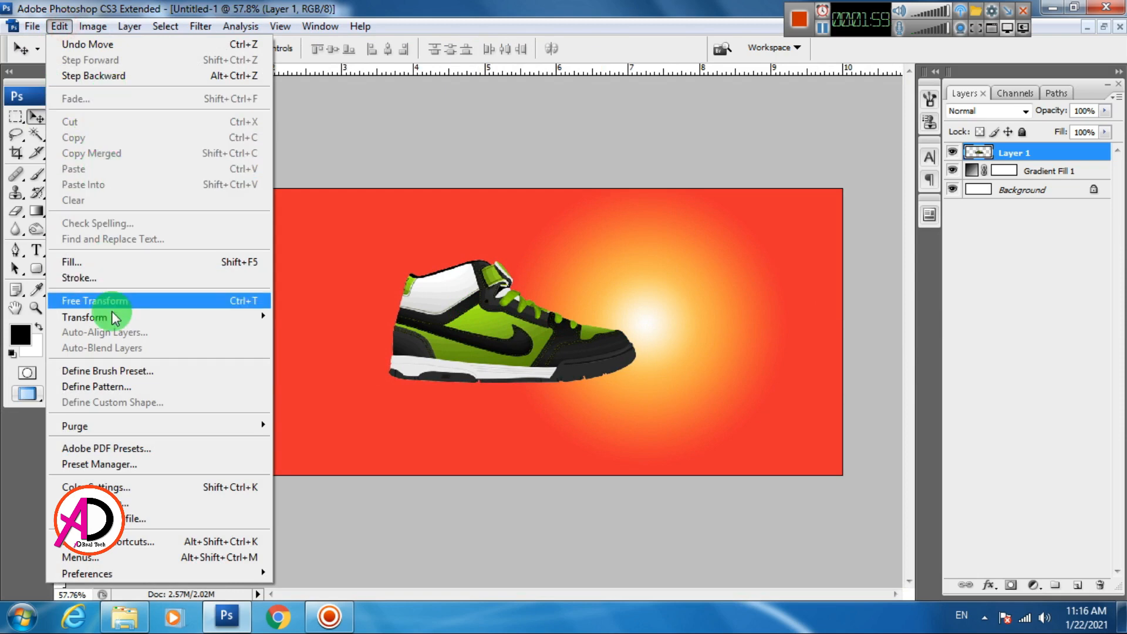
pyautogui.click(249, 300)
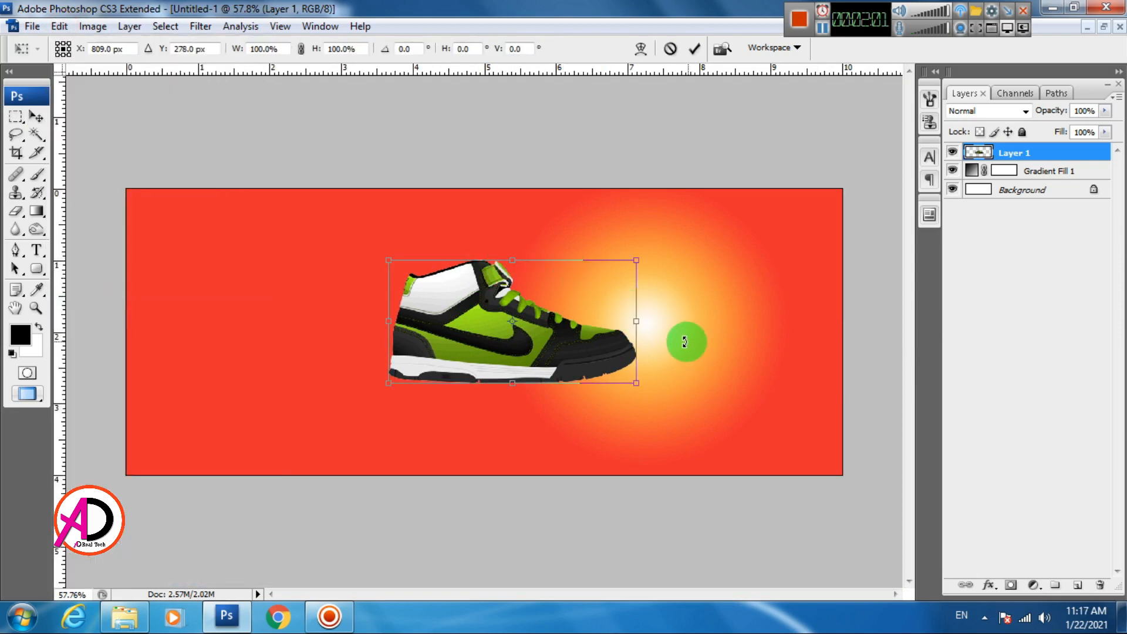
pyautogui.rightClick(632, 354)
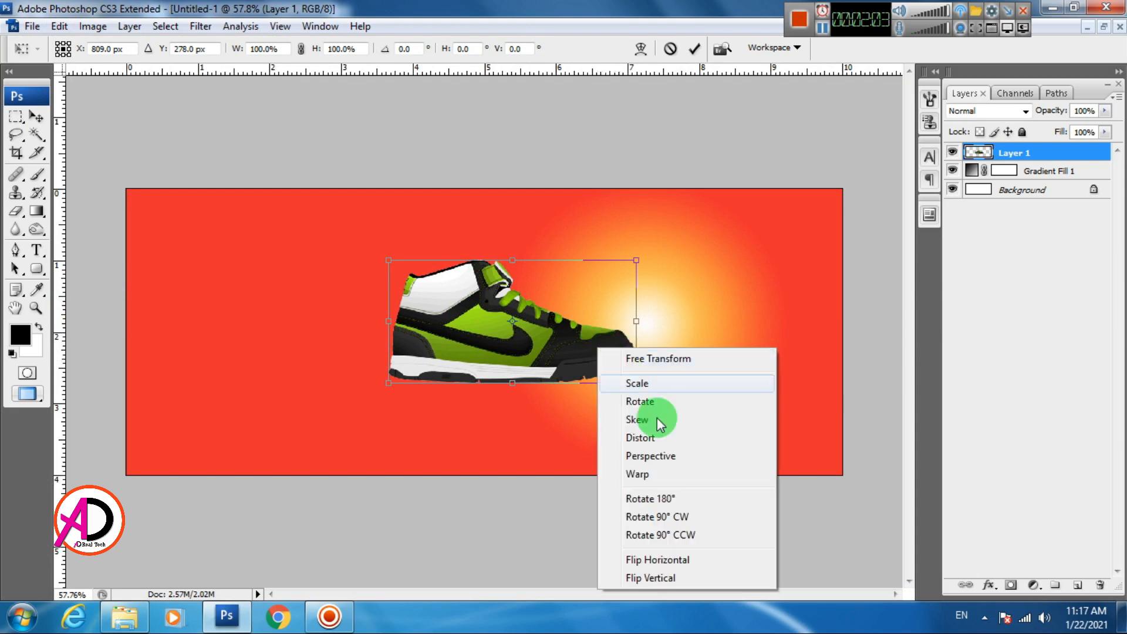
pyautogui.click(664, 559)
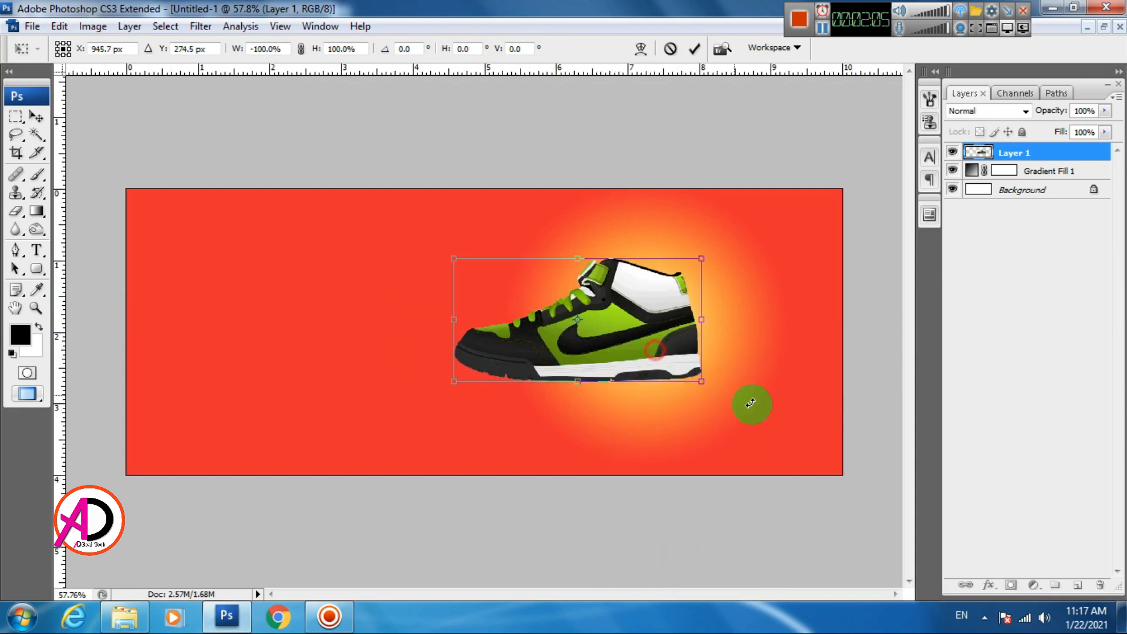
pyautogui.moveTo(747, 403); pyautogui.dragTo(776, 298)
pyautogui.moveTo(657, 208); pyautogui.dragTo(642, 215)
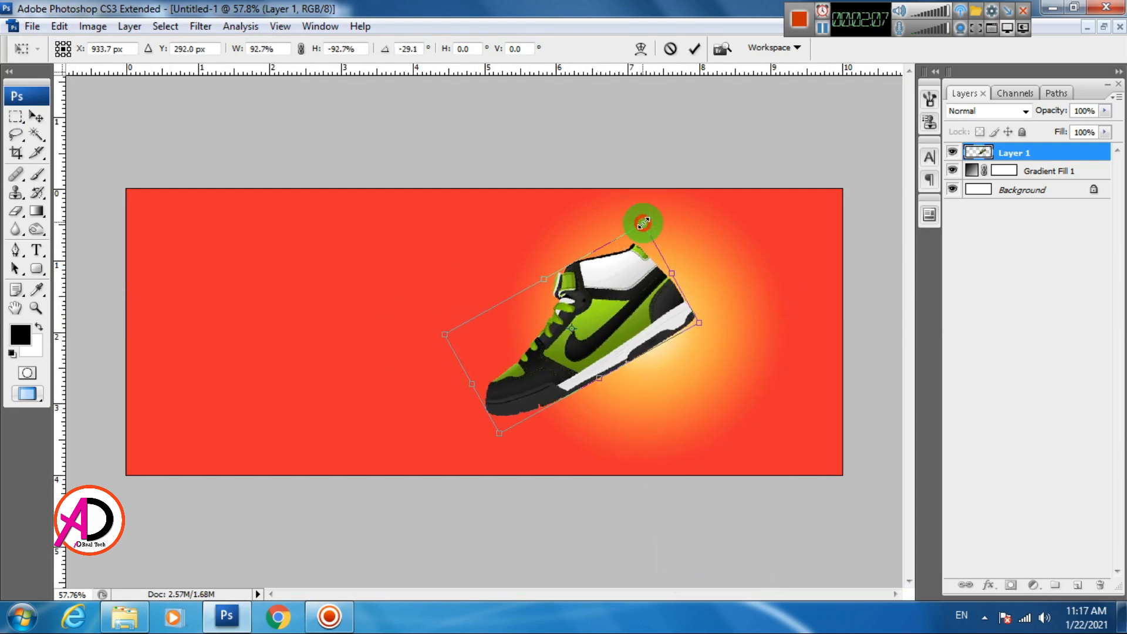
# Move the shoe over the right side of the glow, scale it to about 99%, tilt it to about -36°, and apply the transform
pyautogui.moveTo(647, 319); pyautogui.dragTo(719, 317)
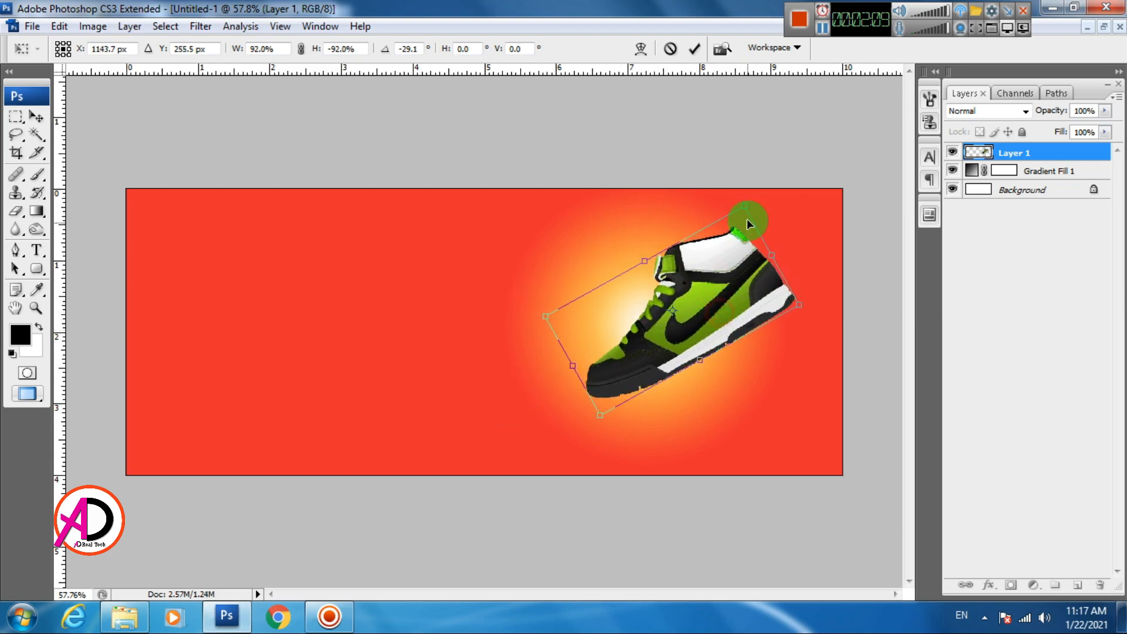
pyautogui.moveTo(757, 201); pyautogui.dragTo(758, 199)
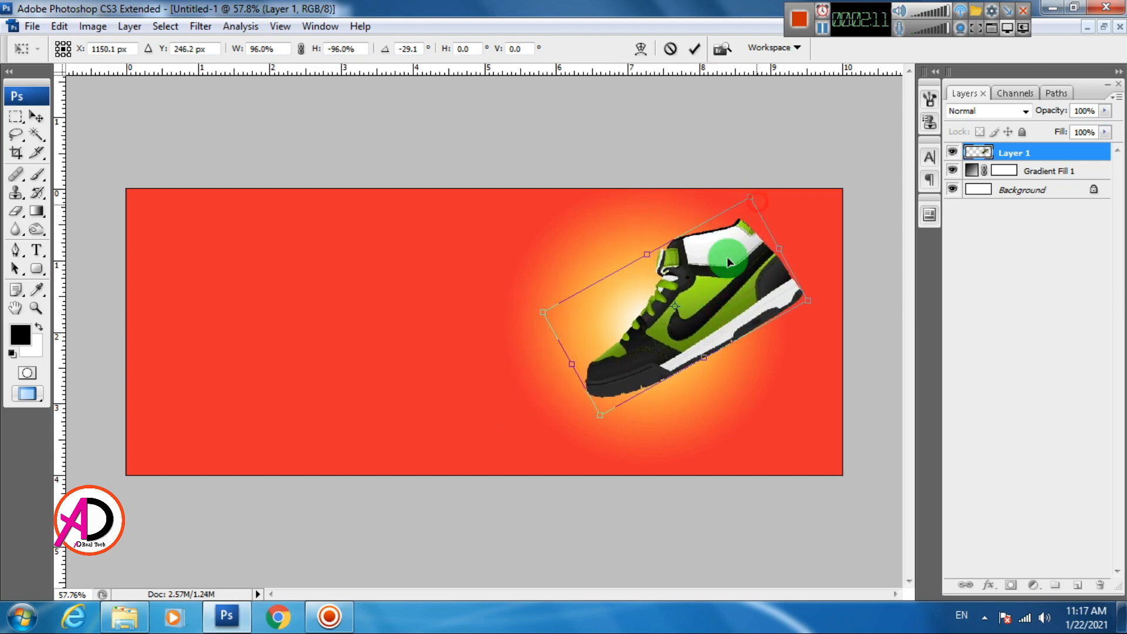
pyautogui.moveTo(728, 262); pyautogui.dragTo(705, 317)
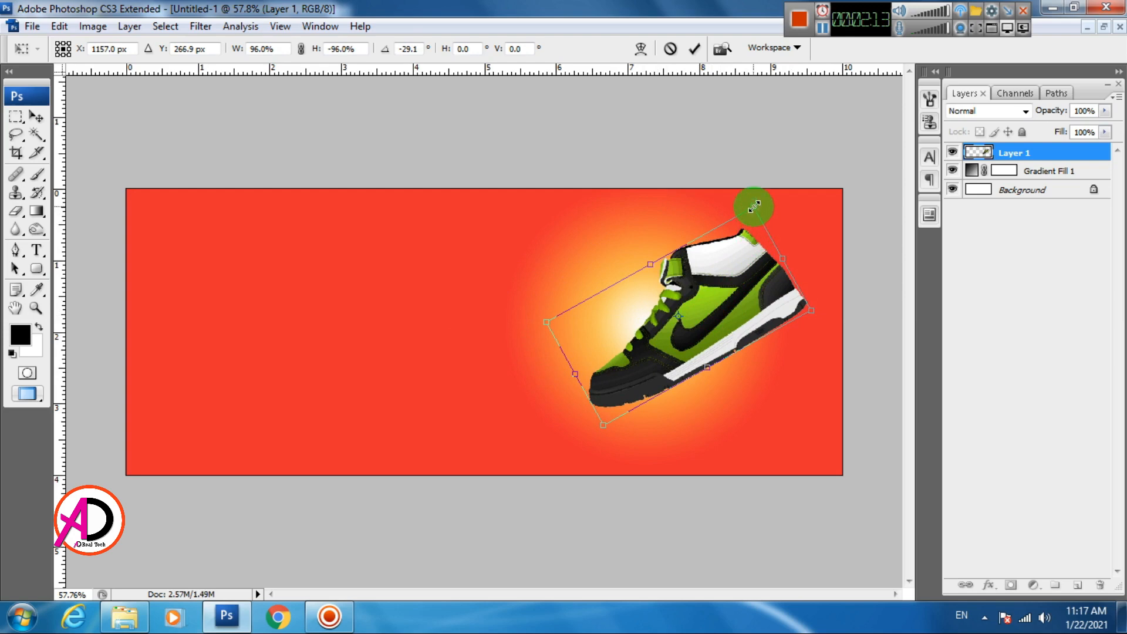
pyautogui.moveTo(755, 204); pyautogui.dragTo(760, 197)
pyautogui.moveTo(787, 415); pyautogui.dragTo(800, 398)
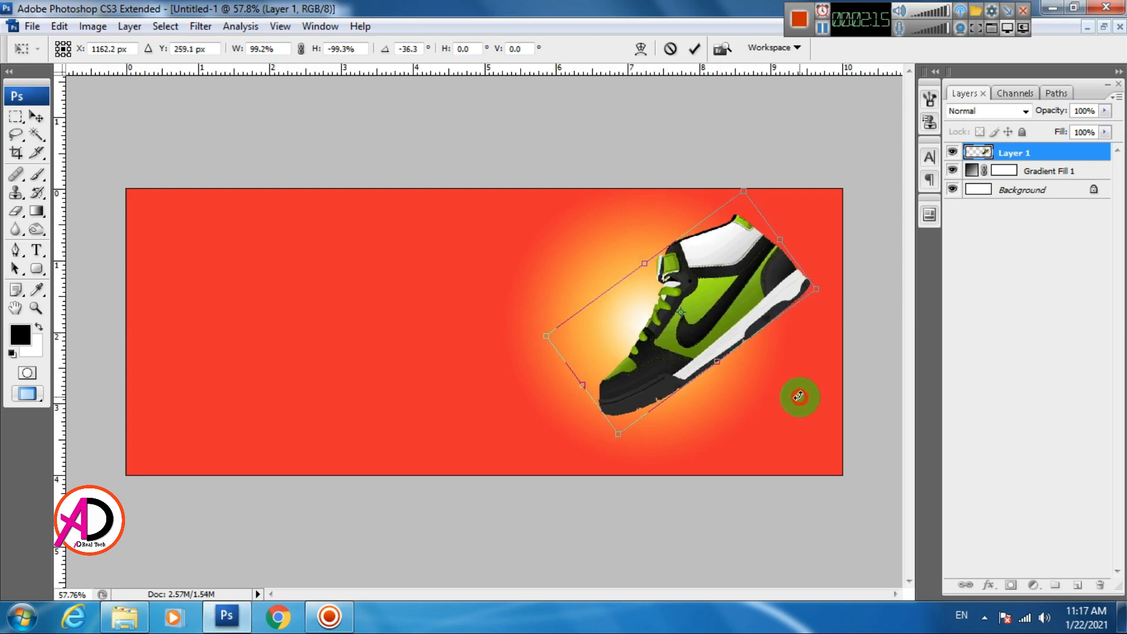
pyautogui.doubleClick(700, 330)
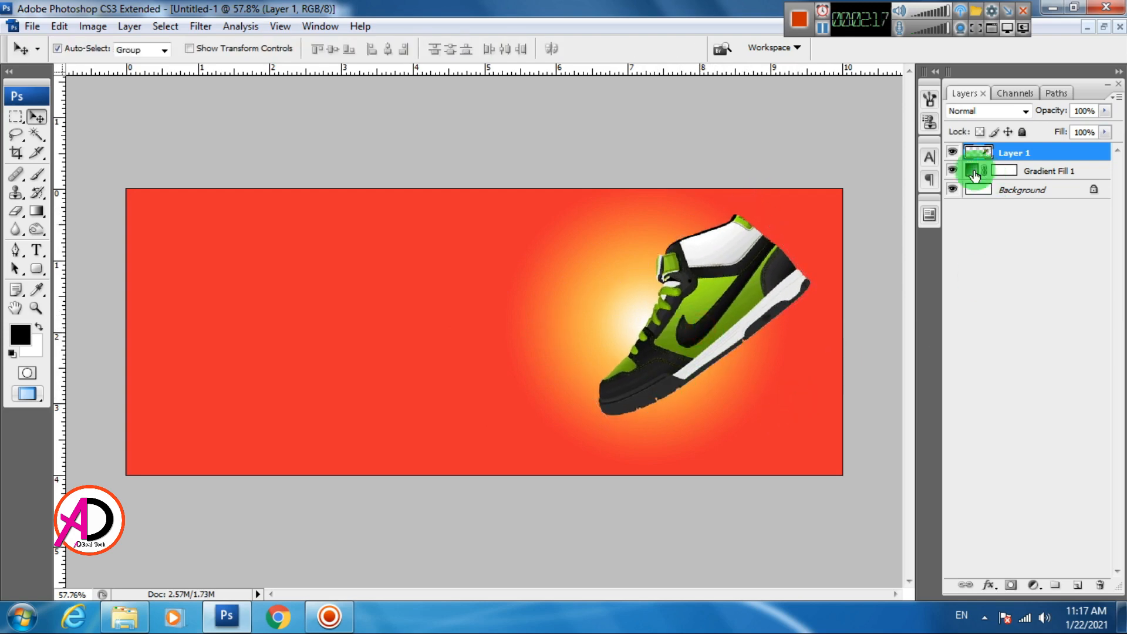
# Add a new layer above the shoe and paint one black dab with a soft 193 px brush at 0% hardness
pyautogui.click(1078, 586)
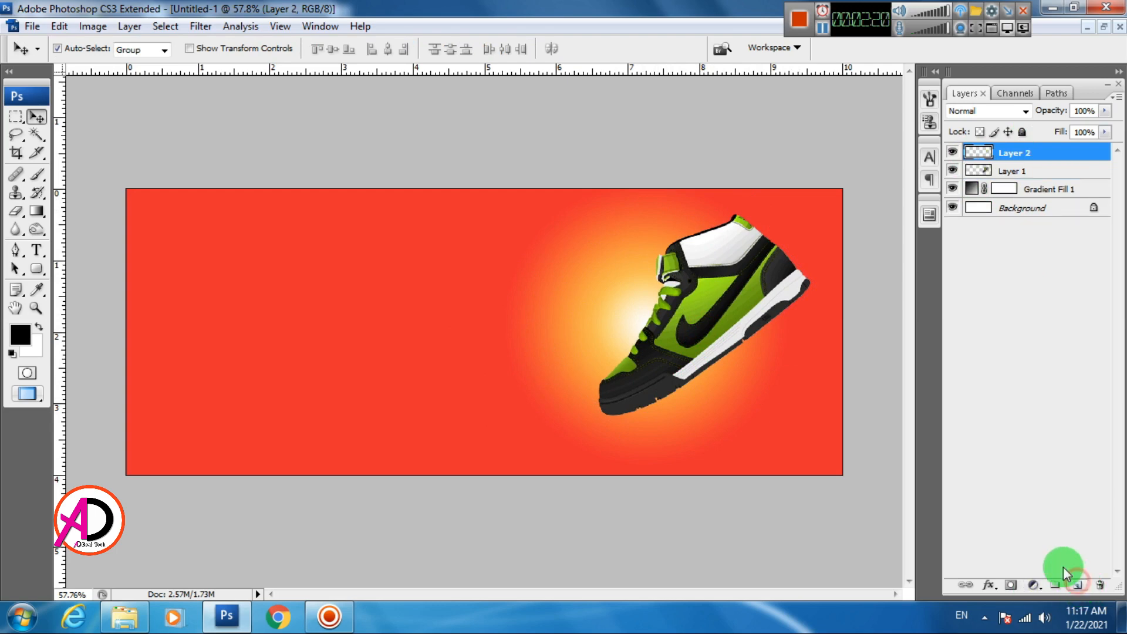
pyautogui.click(36, 173)
pyautogui.click(109, 48)
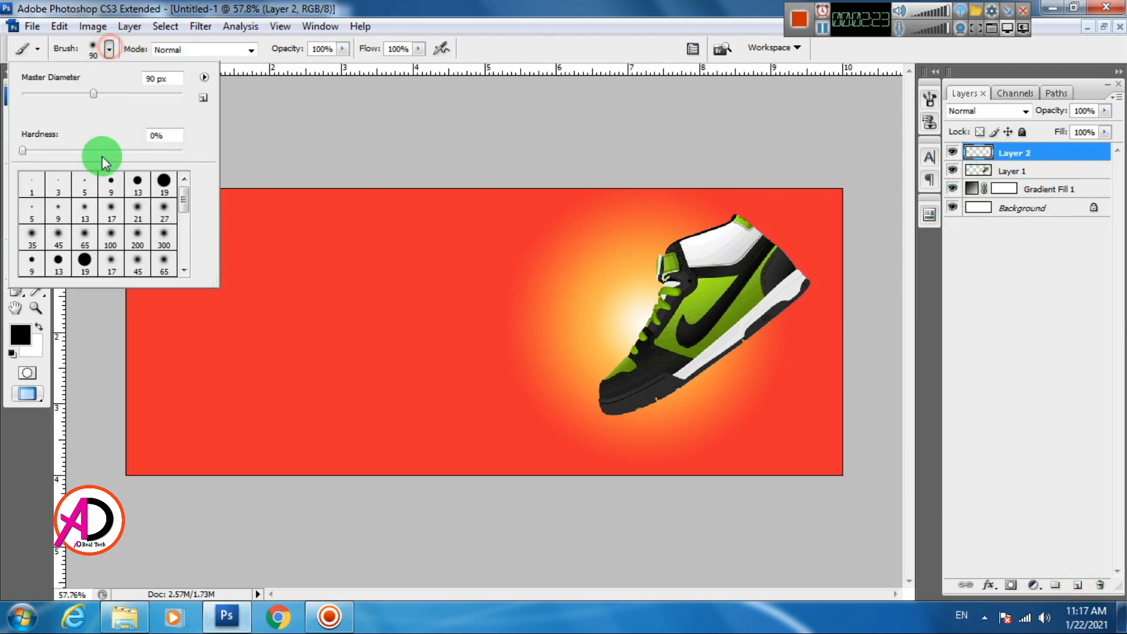
pyautogui.click(111, 243)
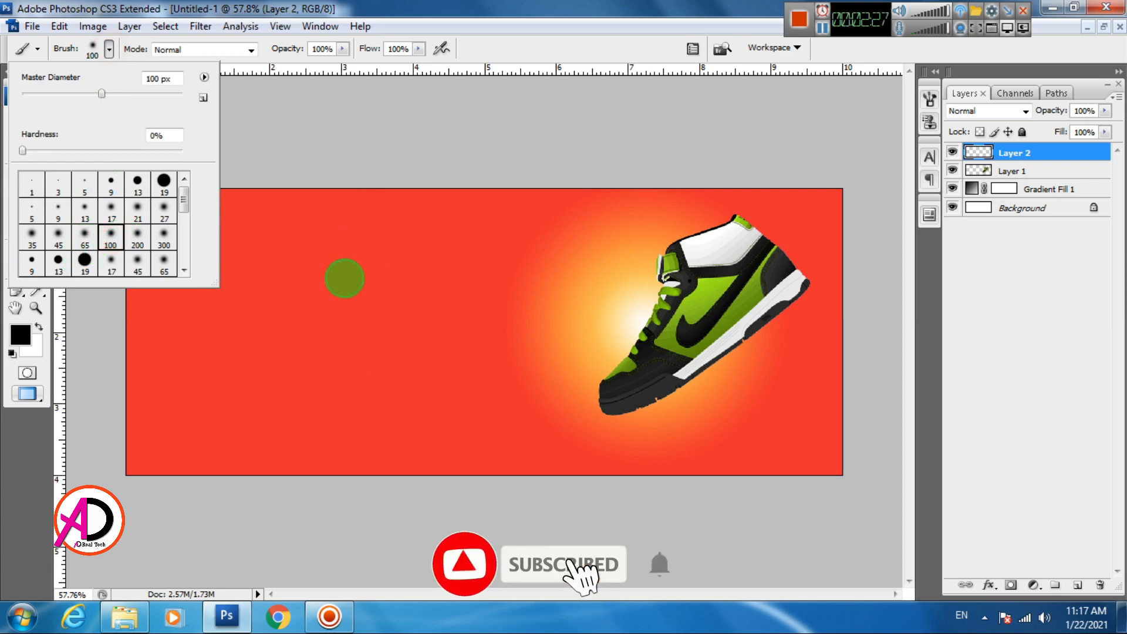
pyautogui.rightClick(347, 278)
pyautogui.moveTo(442, 309); pyautogui.dragTo(486, 313)
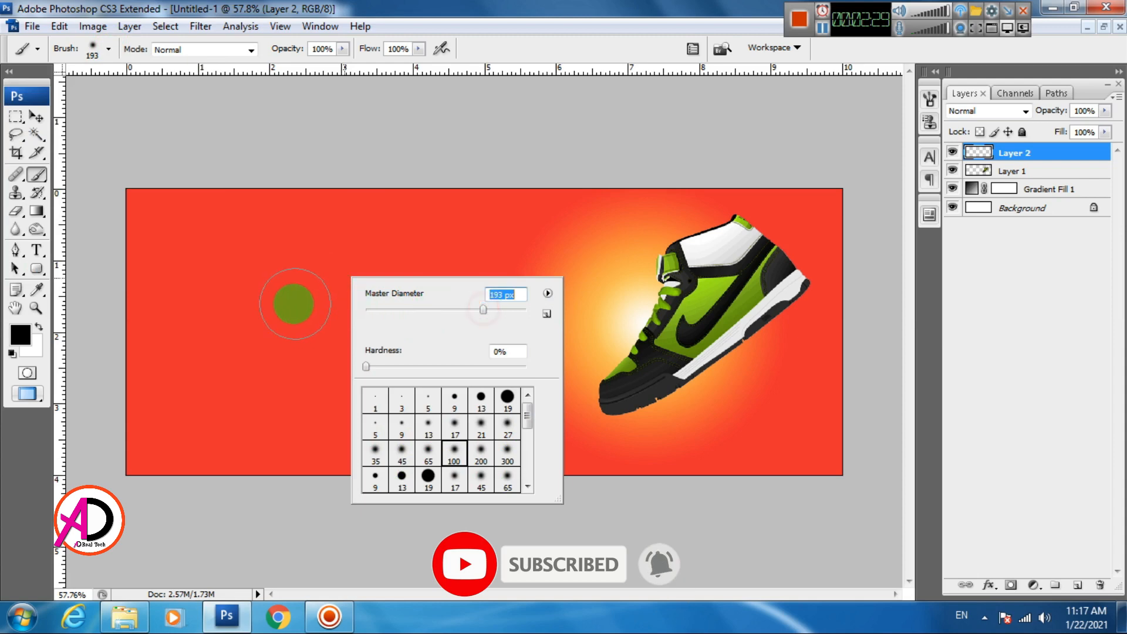
pyautogui.click(279, 306)
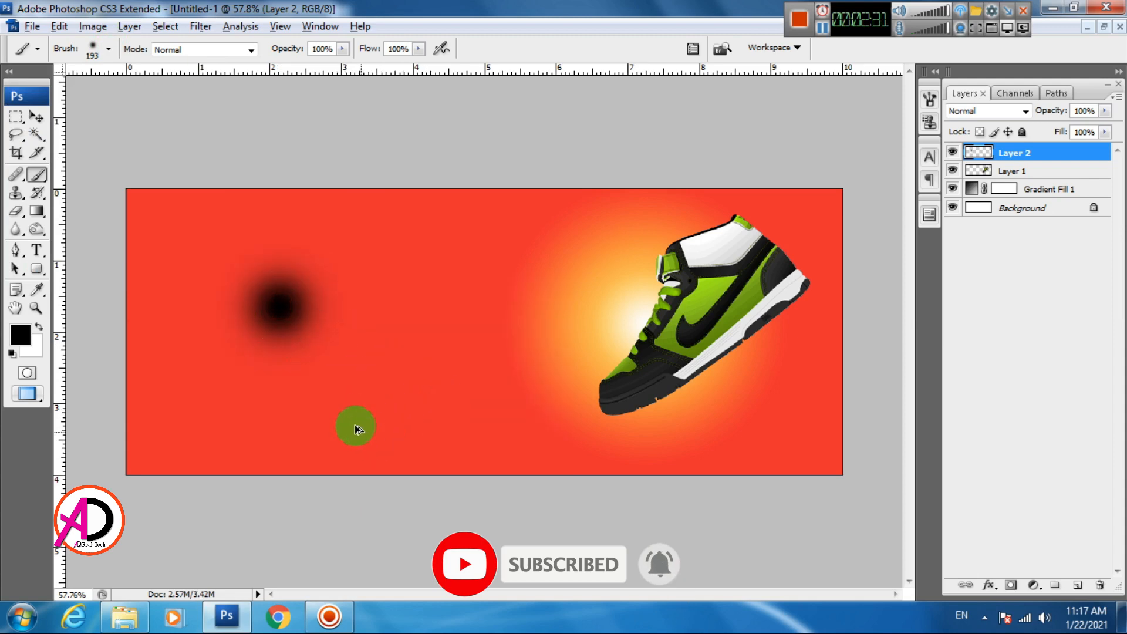
# Undo the small dab and paint a larger soft black dab with a 300 px brush in the banner's left half
pyautogui.hotkey('ctrl', 'z')
pyautogui.press(']')
pyautogui.press(']')
pyautogui.press(']')
pyautogui.press(']')
pyautogui.press(']')
pyautogui.press(']')
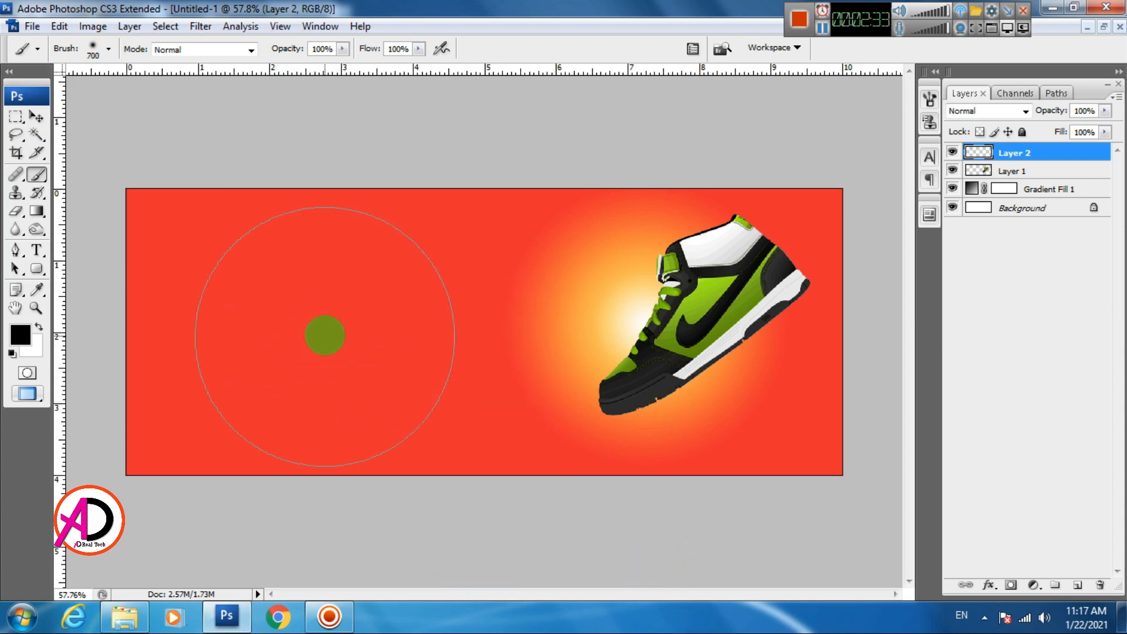
pyautogui.press('[')
pyautogui.press('[')
pyautogui.press('[')
pyautogui.press('[')
pyautogui.click(340, 323)
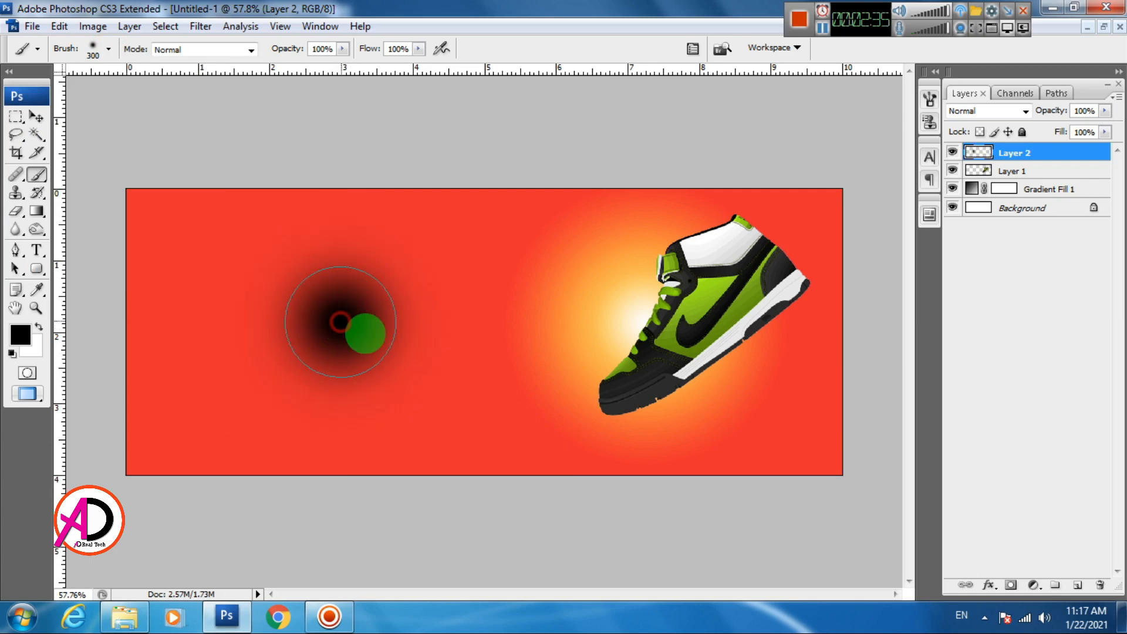
# Flatten the black dab to about 18.6% height, place it under the shoe as a shadow, and tilt it about -8°
pyautogui.click(35, 118)
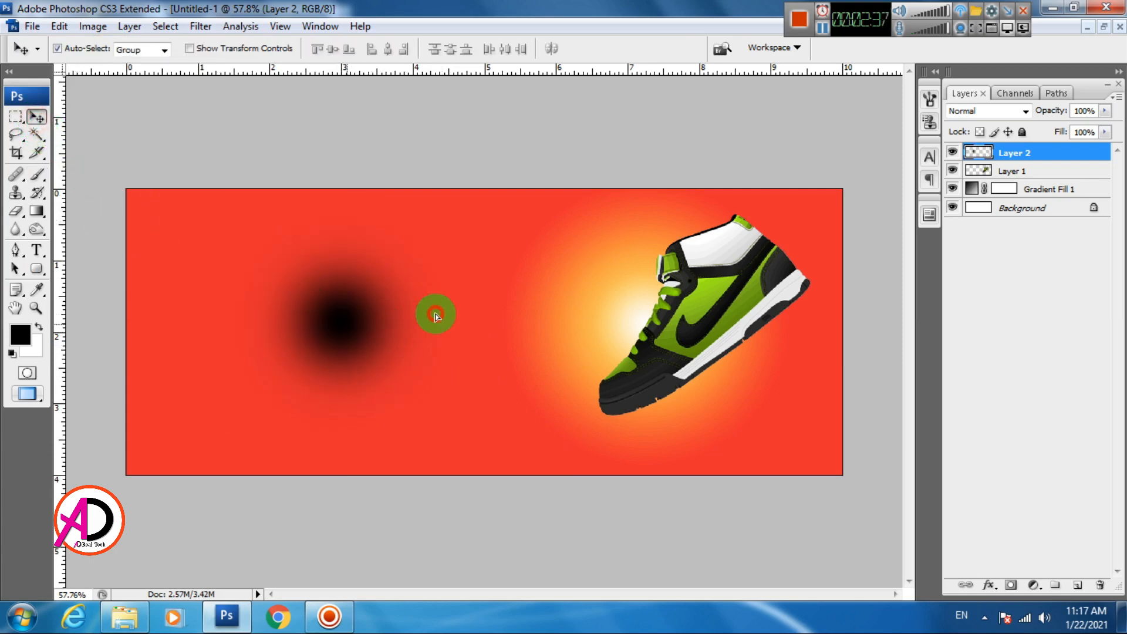
pyautogui.moveTo(341, 324); pyautogui.dragTo(374, 335)
pyautogui.hotkey('ctrl', 't')
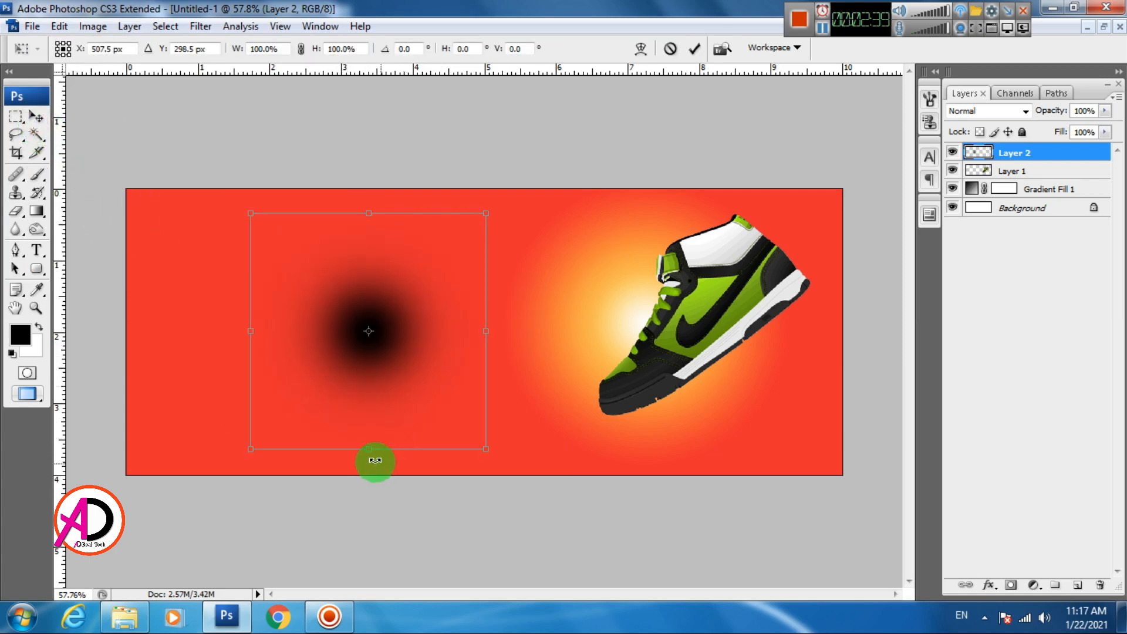
pyautogui.moveTo(370, 455)
pyautogui.mouseDown()
pyautogui.moveTo(372, 255)
pyautogui.moveTo(661, 445)
pyautogui.moveTo(674, 438)
pyautogui.mouseUp()
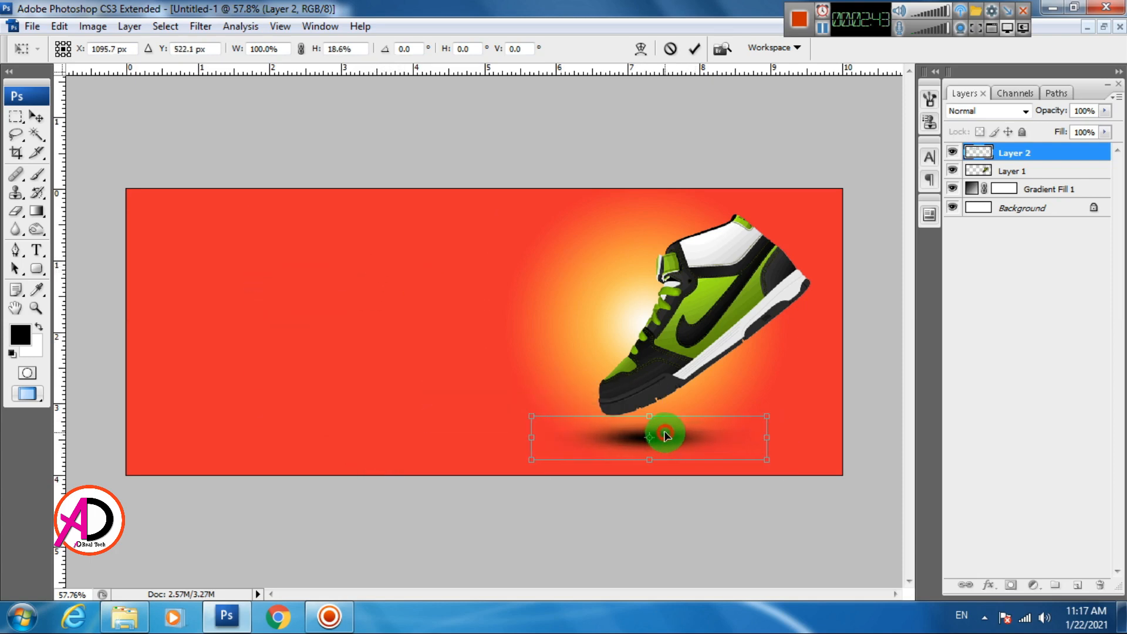
pyautogui.moveTo(787, 433); pyautogui.dragTo(806, 415)
pyautogui.moveTo(688, 444)
pyautogui.mouseDown()
pyautogui.moveTo(707, 428)
pyautogui.moveTo(689, 431)
pyautogui.mouseUp()
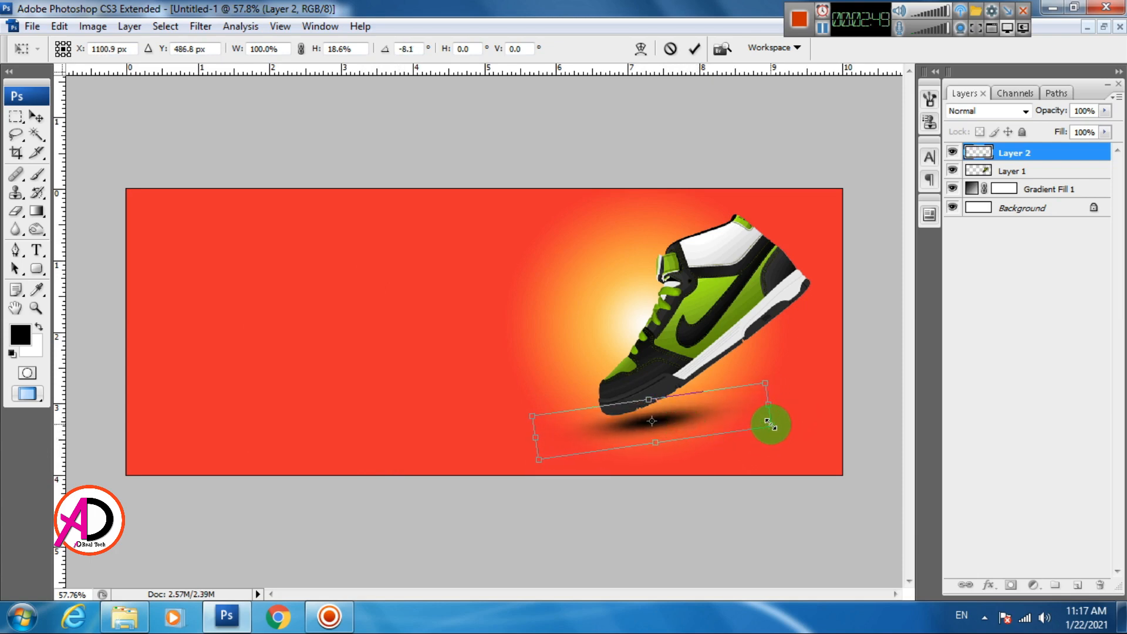
# Reshape the shadow beneath the shoe to about 159% wide and 28% high, nearly level at about 0.6°
pyautogui.moveTo(771, 404); pyautogui.dragTo(840, 377)
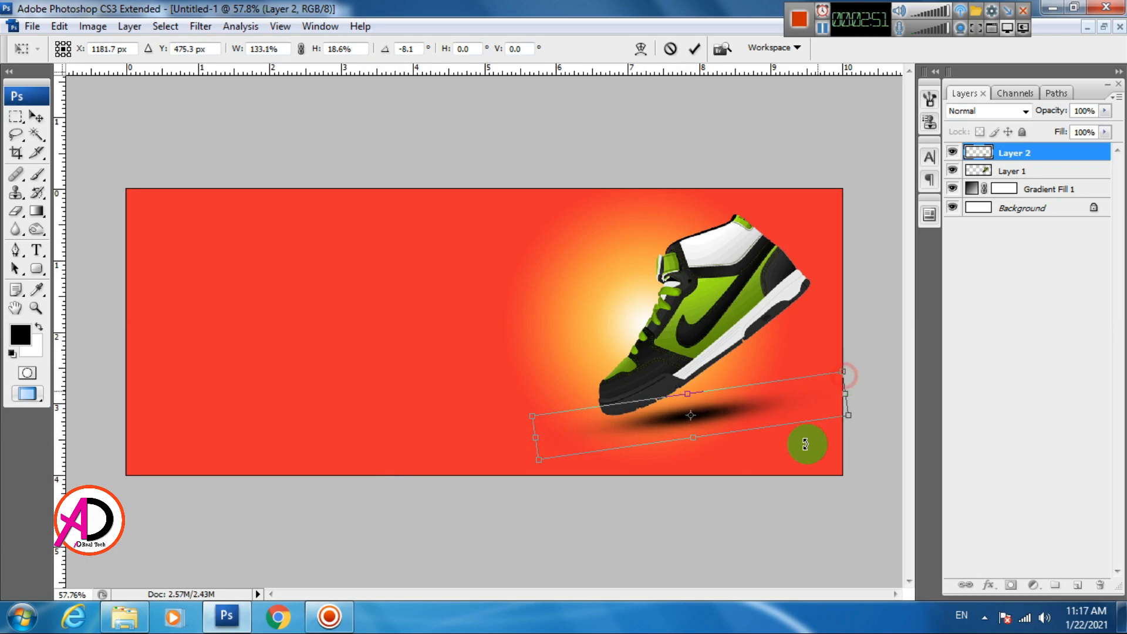
pyautogui.moveTo(805, 445); pyautogui.dragTo(818, 438)
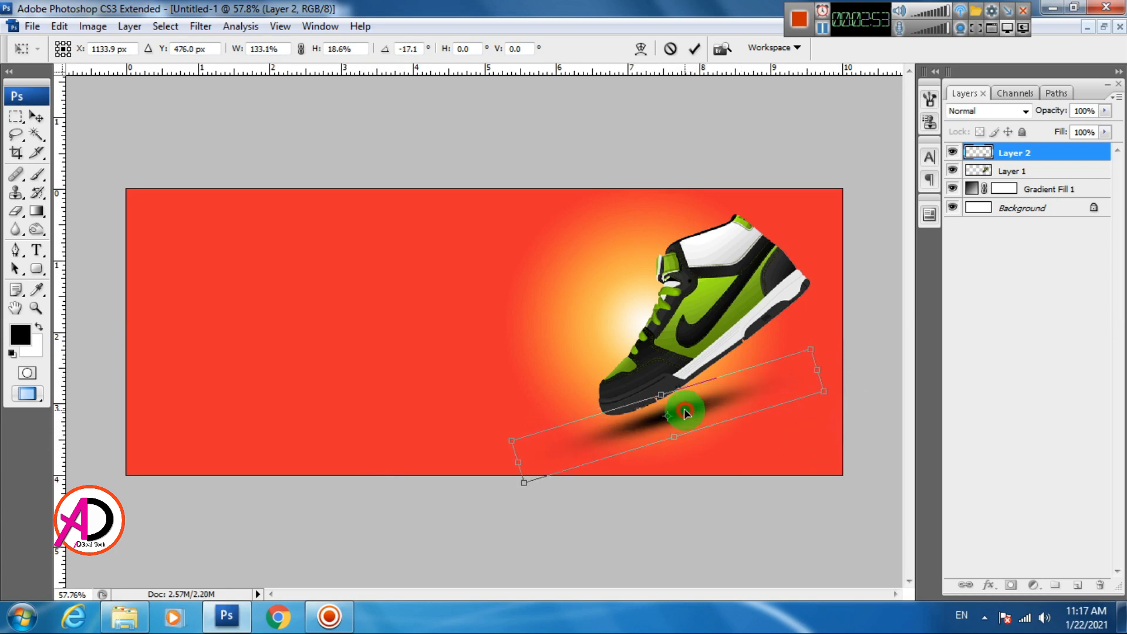
pyautogui.moveTo(540, 462); pyautogui.dragTo(571, 440)
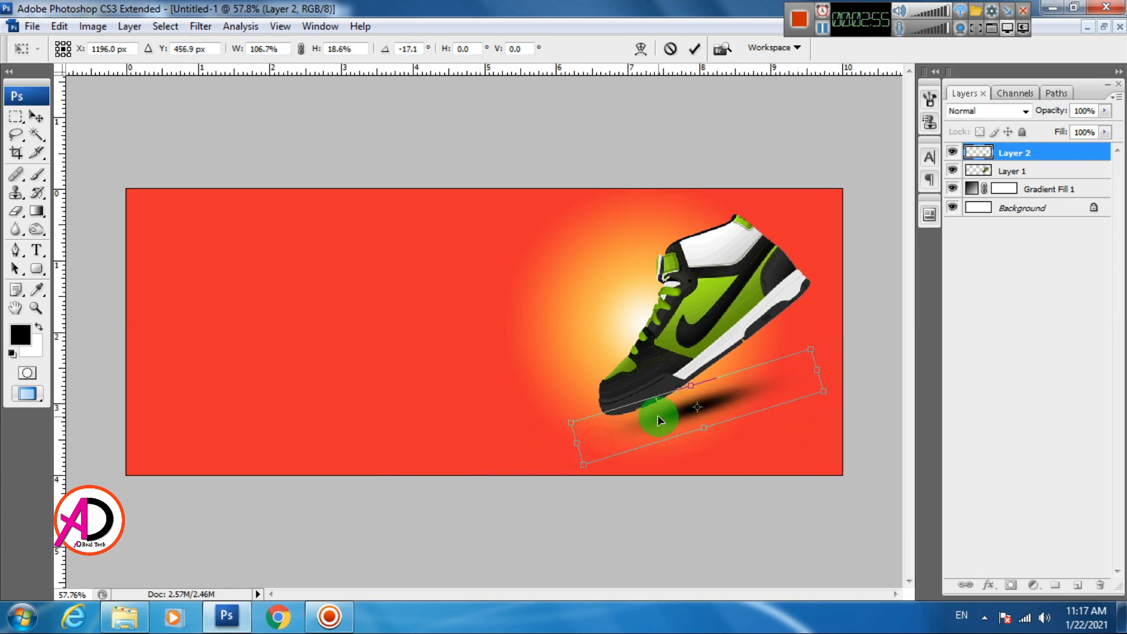
pyautogui.moveTo(654, 411); pyautogui.dragTo(798, 473)
pyautogui.click(697, 420)
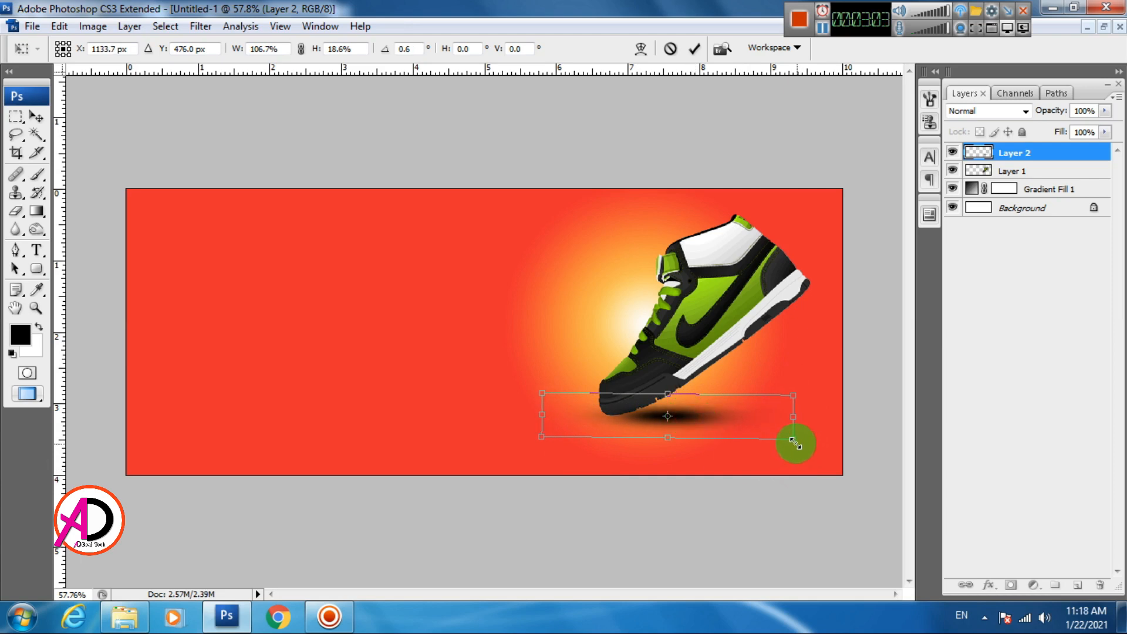
pyautogui.moveTo(793, 439); pyautogui.dragTo(910, 473)
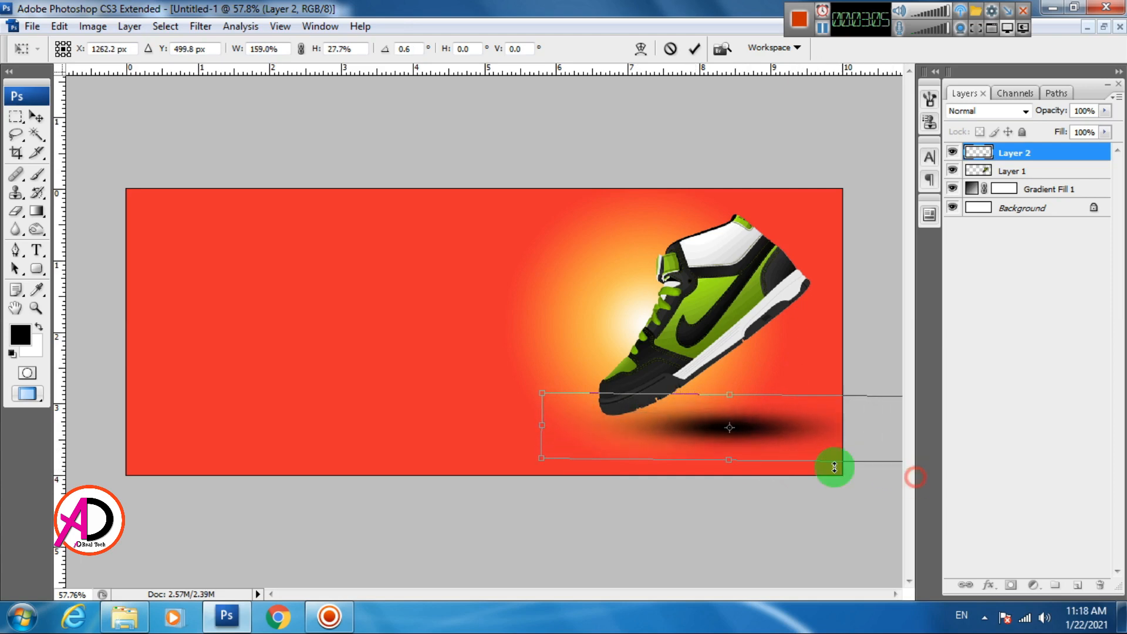
pyautogui.moveTo(757, 432); pyautogui.dragTo(722, 424)
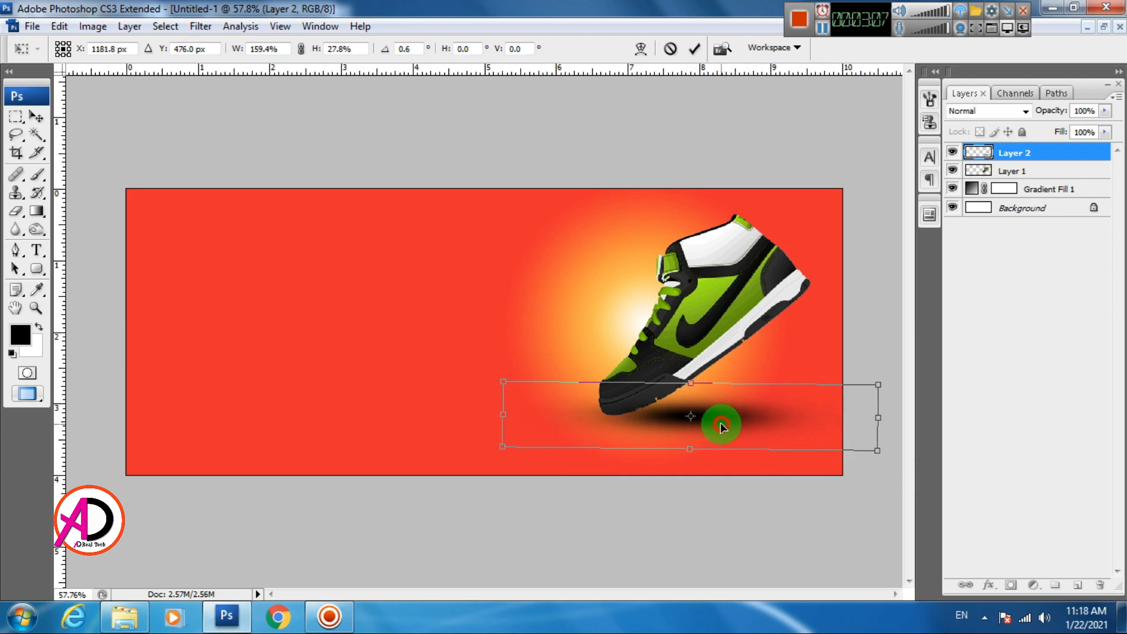
# Tilt the shadow to about -3.3°, nudge it up against the sole, apply the transform, and move Layer 2 below Layer 1
pyautogui.moveTo(755, 468); pyautogui.dragTo(762, 471)
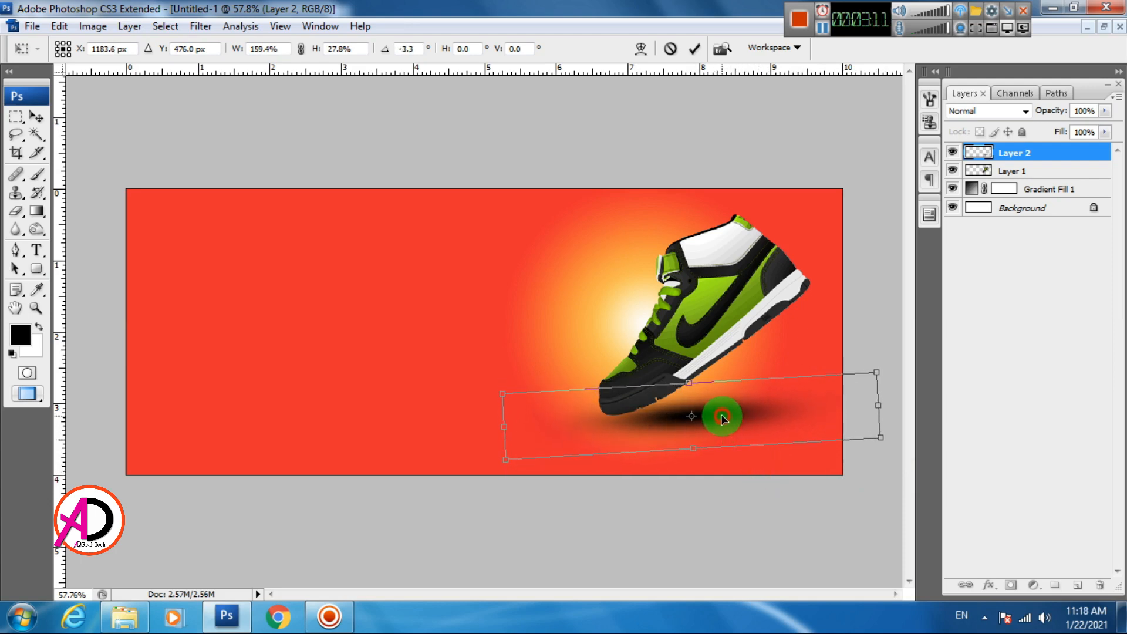
pyautogui.moveTo(721, 412); pyautogui.dragTo(721, 411)
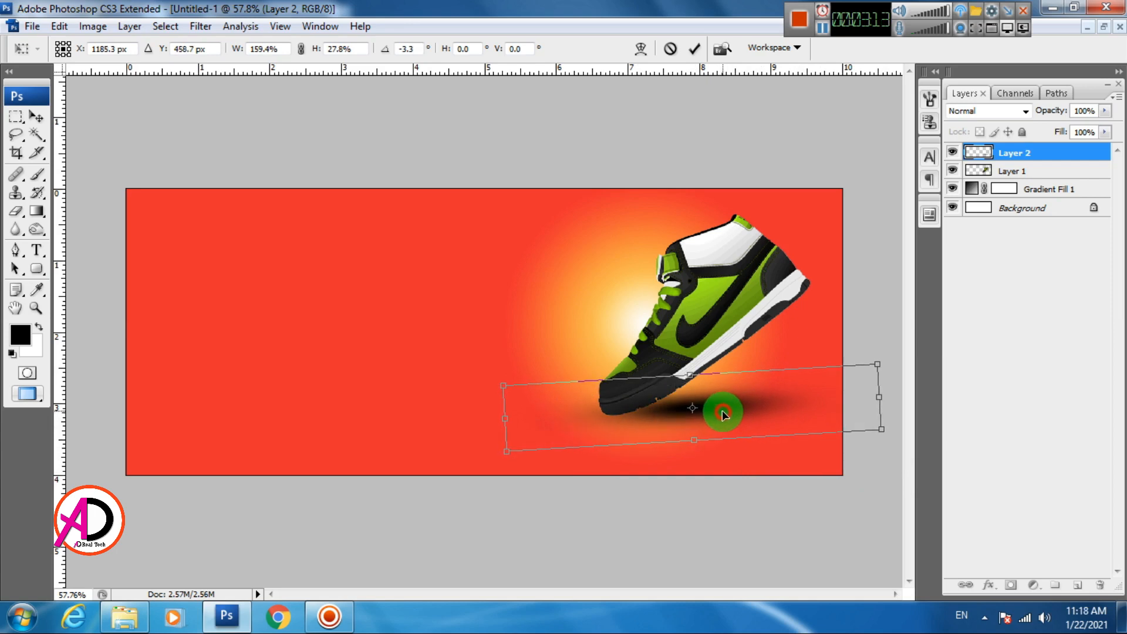
pyautogui.press('Return')
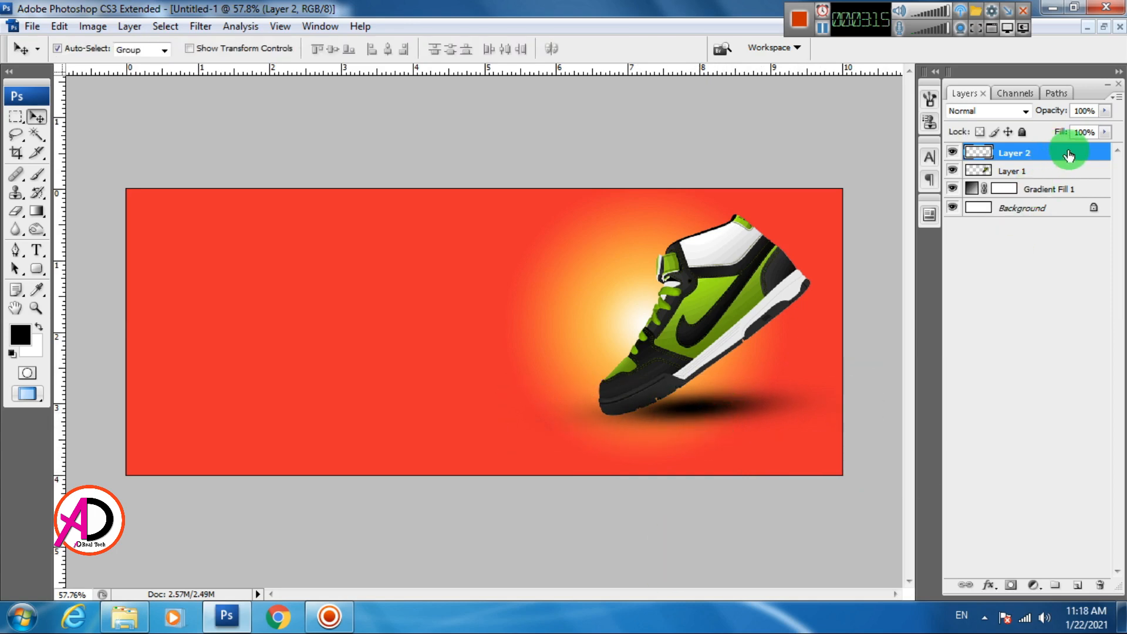
pyautogui.moveTo(1068, 155); pyautogui.dragTo(1024, 206)
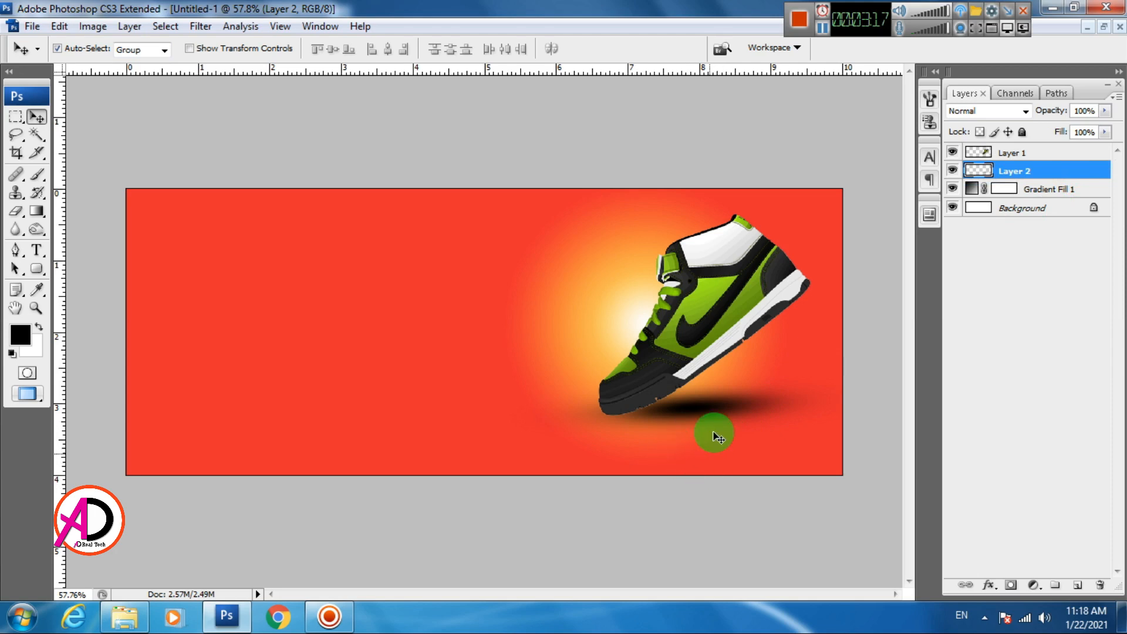
# Select the shoe and its shadow layers together and nudge both slightly downward on the banner
pyautogui.click(693, 411)
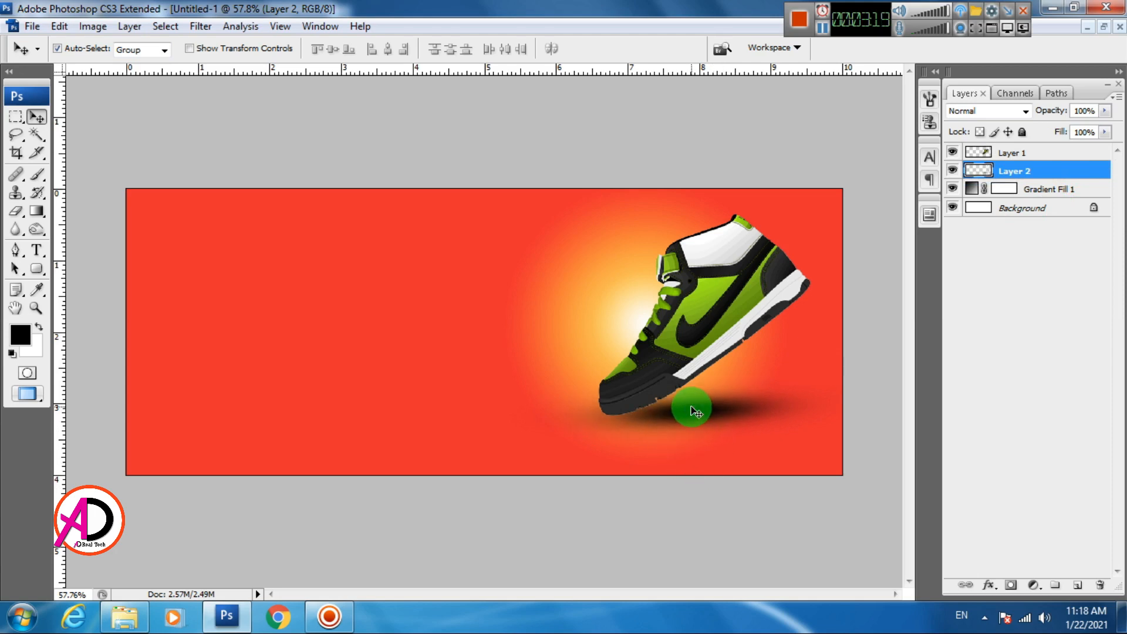
pyautogui.scroll(-5, 639, 455)
pyautogui.scroll(5, 640, 460)
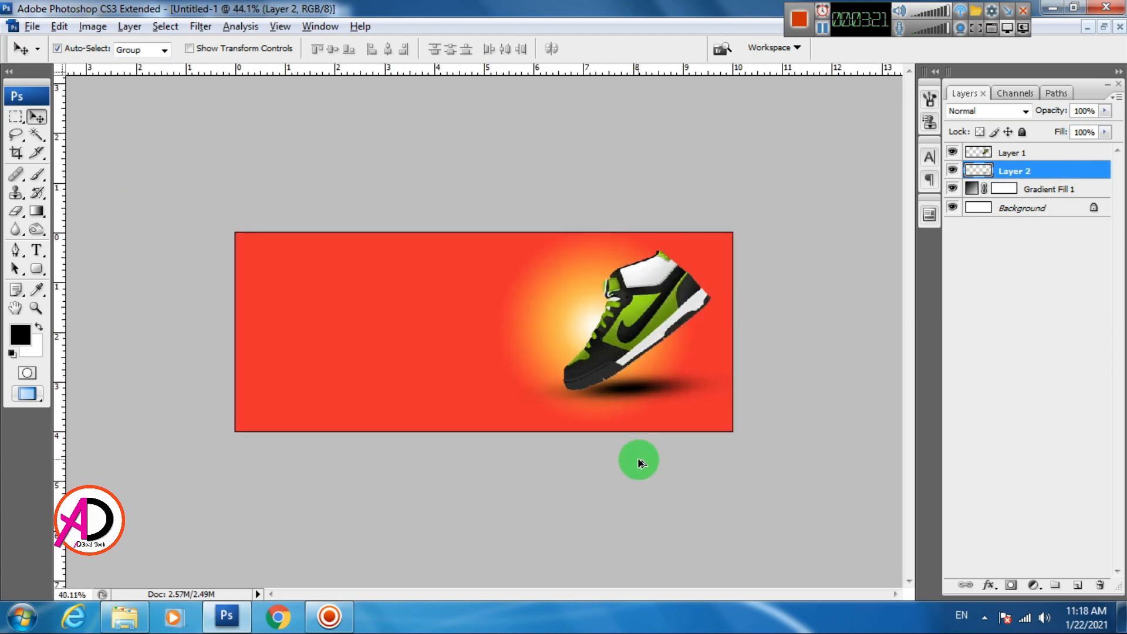
pyautogui.click(623, 503)
pyautogui.keyDown('shift'); pyautogui.click(691, 293); pyautogui.keyUp('shift')
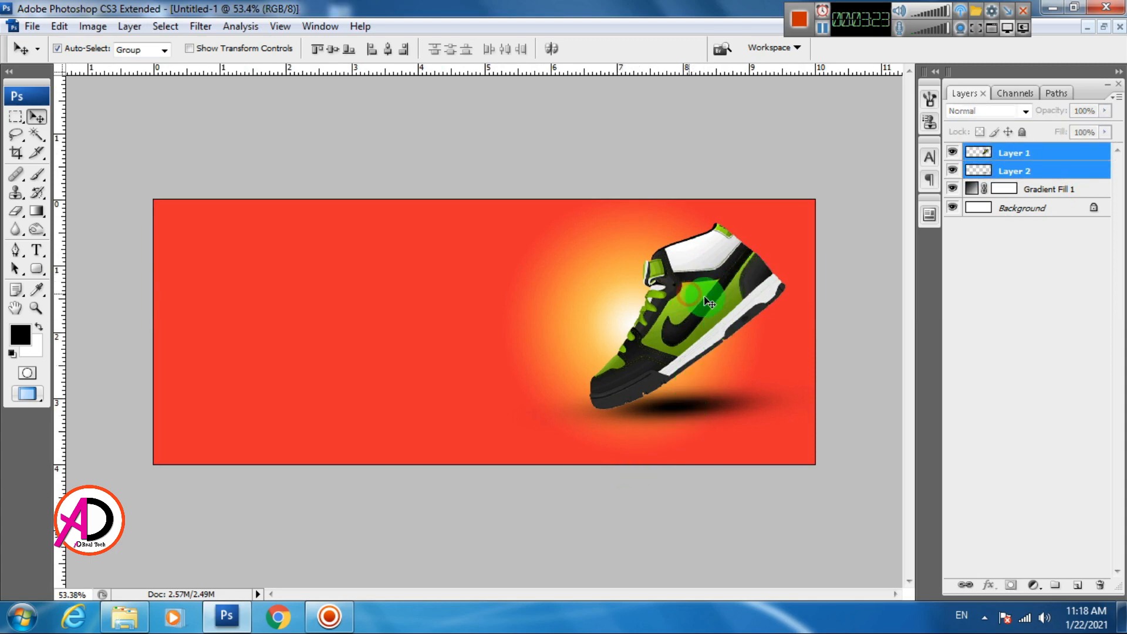
pyautogui.press('Down')
pyautogui.press('Down')
pyautogui.press('Down')
pyautogui.press('Down')
pyautogui.press('Down')
pyautogui.press('Down')
pyautogui.press('Down')
pyautogui.press('Down')
pyautogui.press('Down')
pyautogui.press('Down')
pyautogui.press('Down')
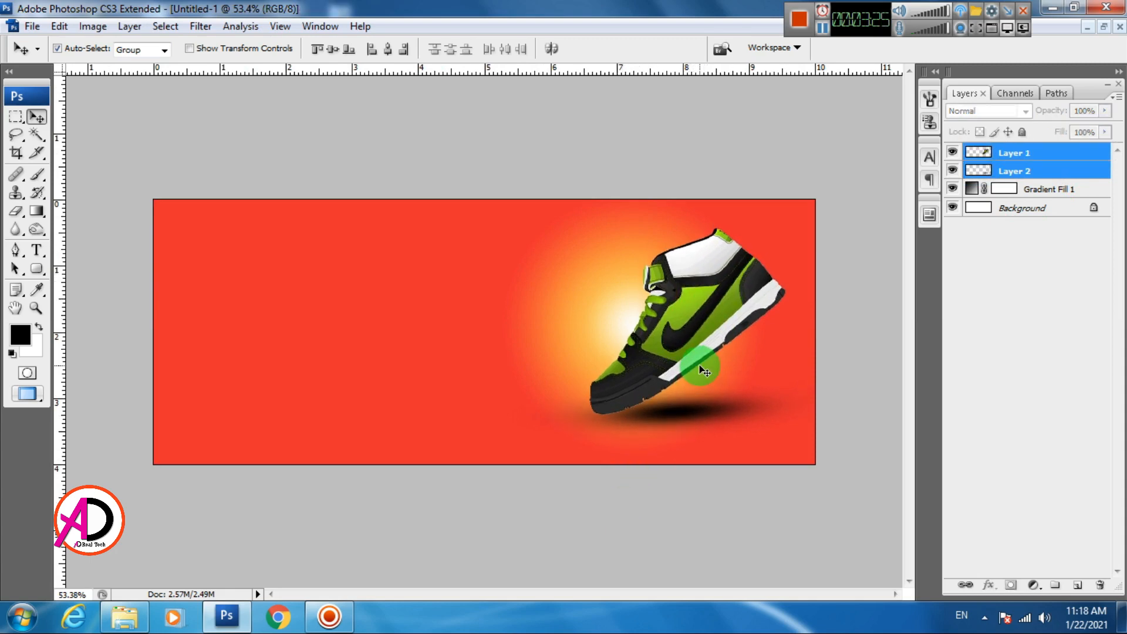
pyautogui.click(696, 531)
# Draw a black rounded rectangle with fully rounded ends, about 3.7 by 1.5 inches, above Gradient Fill 1 in the banner's left half
pyautogui.scroll(4, 584, 486)
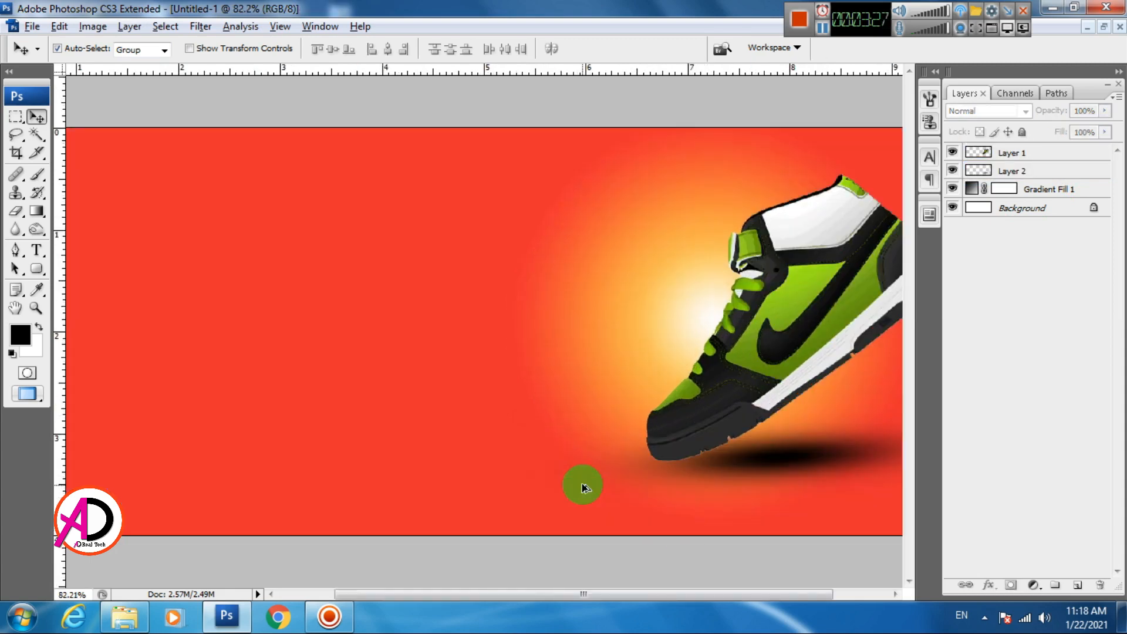
pyautogui.scroll(-4, 582, 485)
pyautogui.click(491, 420)
pyautogui.click(480, 421)
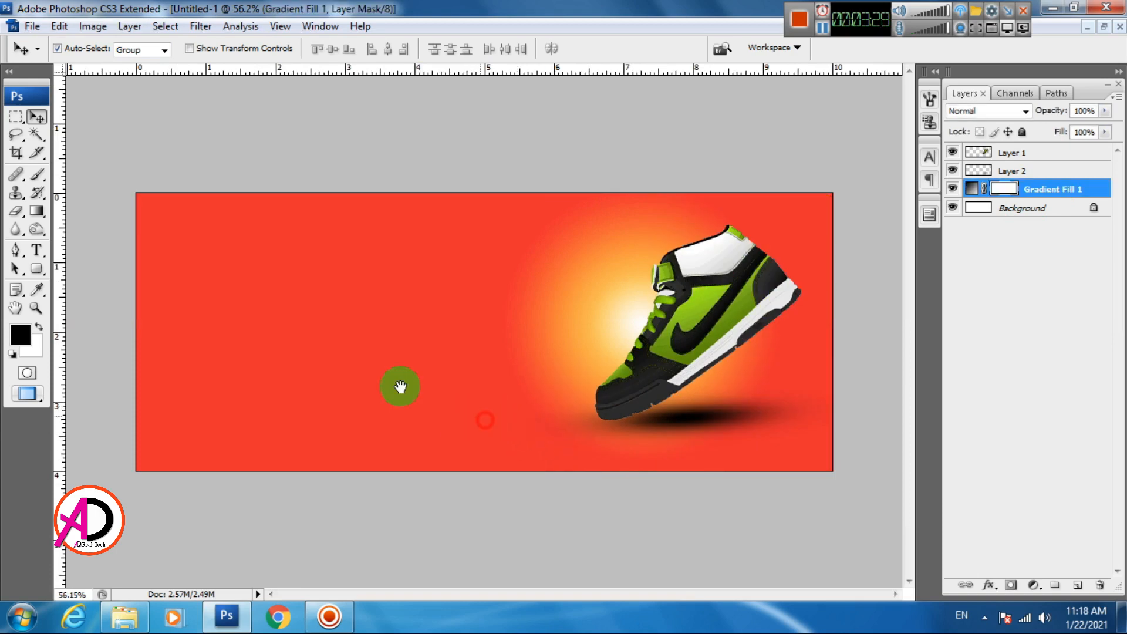
pyautogui.moveTo(37, 268); pyautogui.dragTo(113, 283)
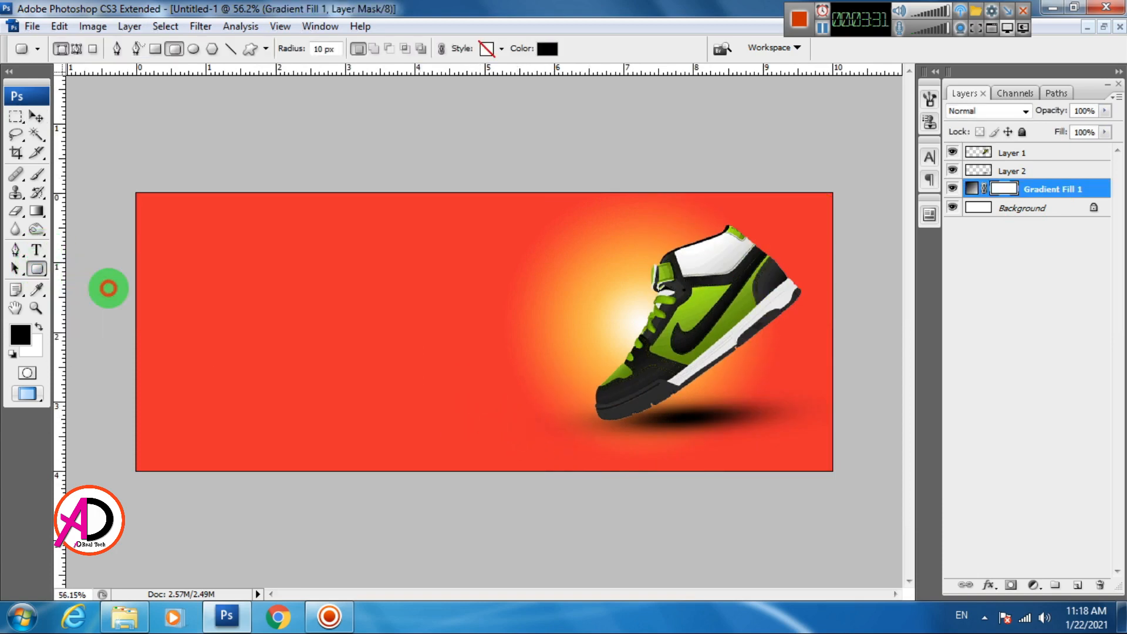
pyautogui.click(322, 46)
pyautogui.click(279, 54)
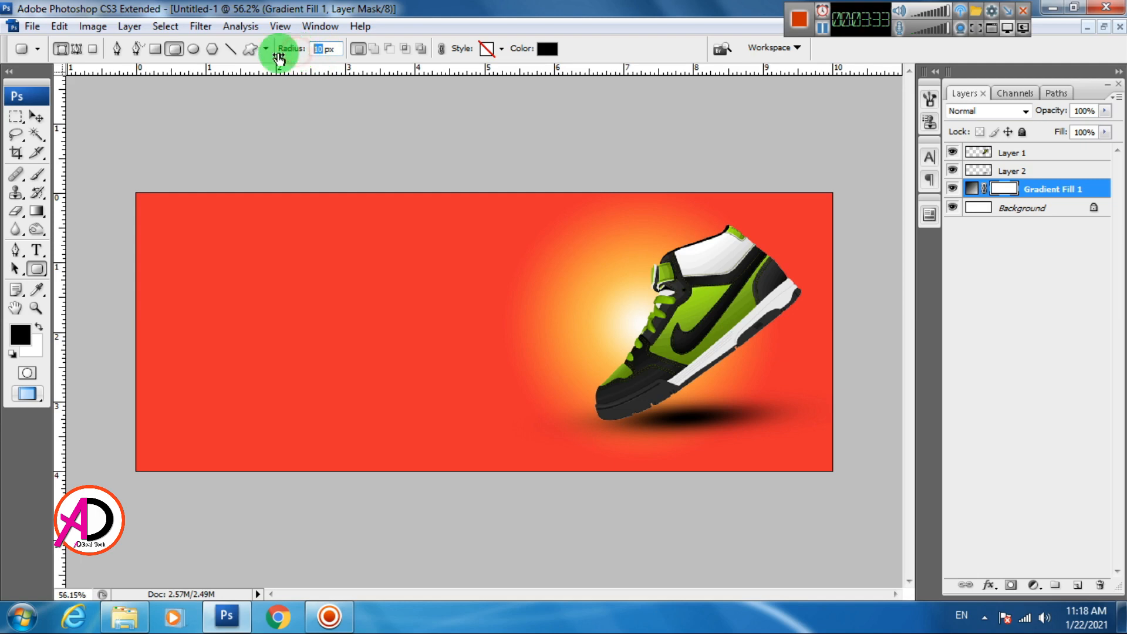
pyautogui.moveTo(233, 282); pyautogui.dragTo(492, 383)
pyautogui.click(30, 119)
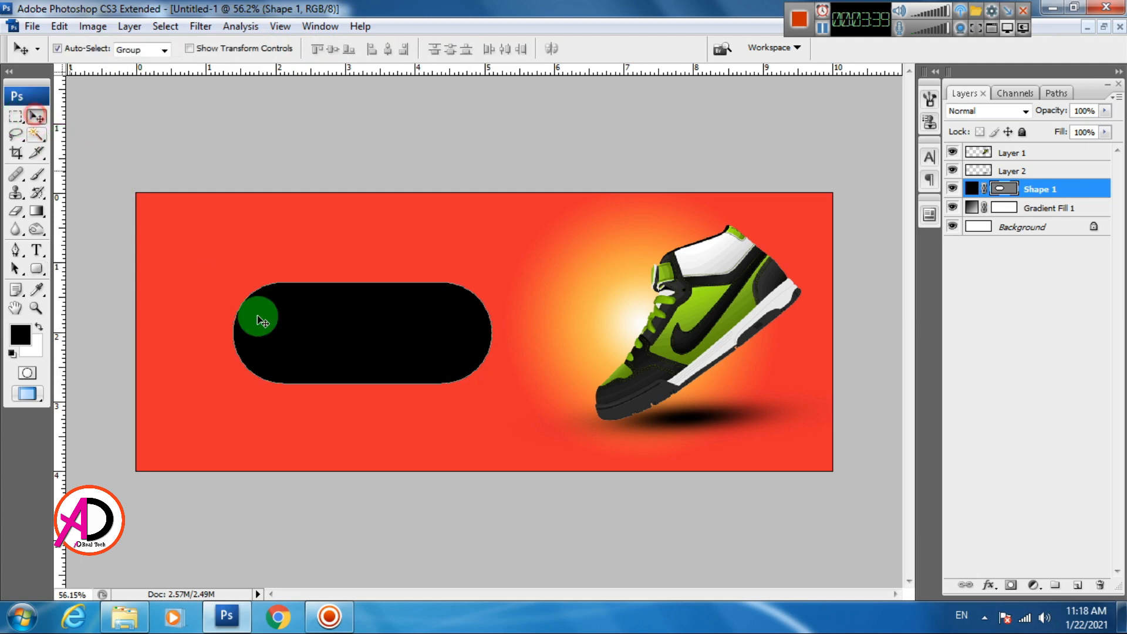
# Rotate the black rounded rectangle about 43.6° and move it over the banner's upper-left corner
pyautogui.click(62, 27)
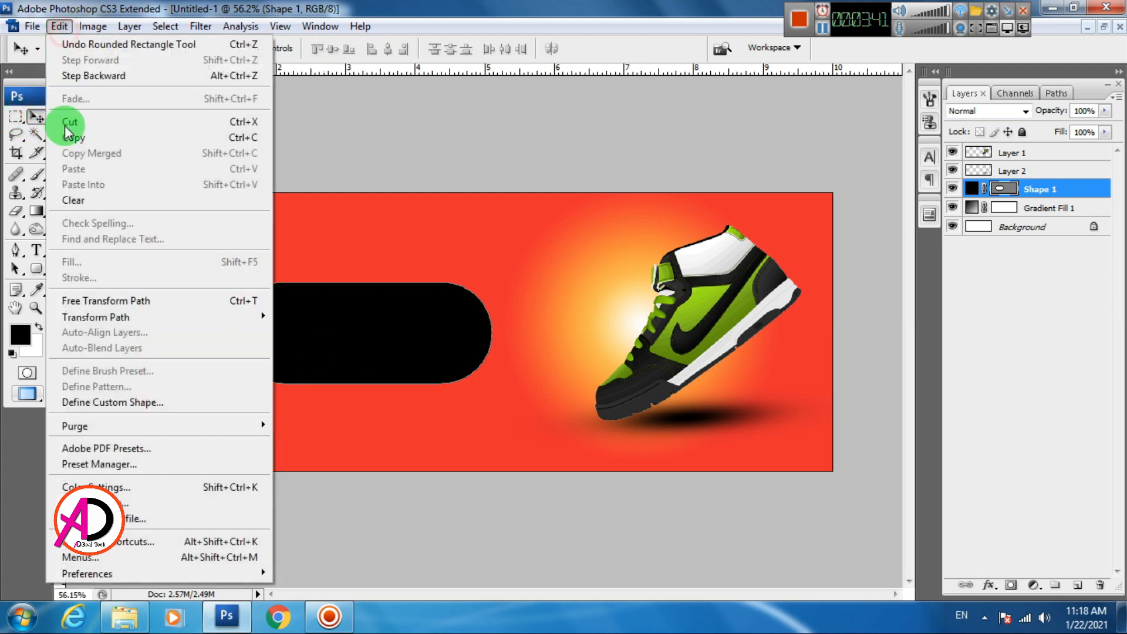
pyautogui.moveTo(100, 320)
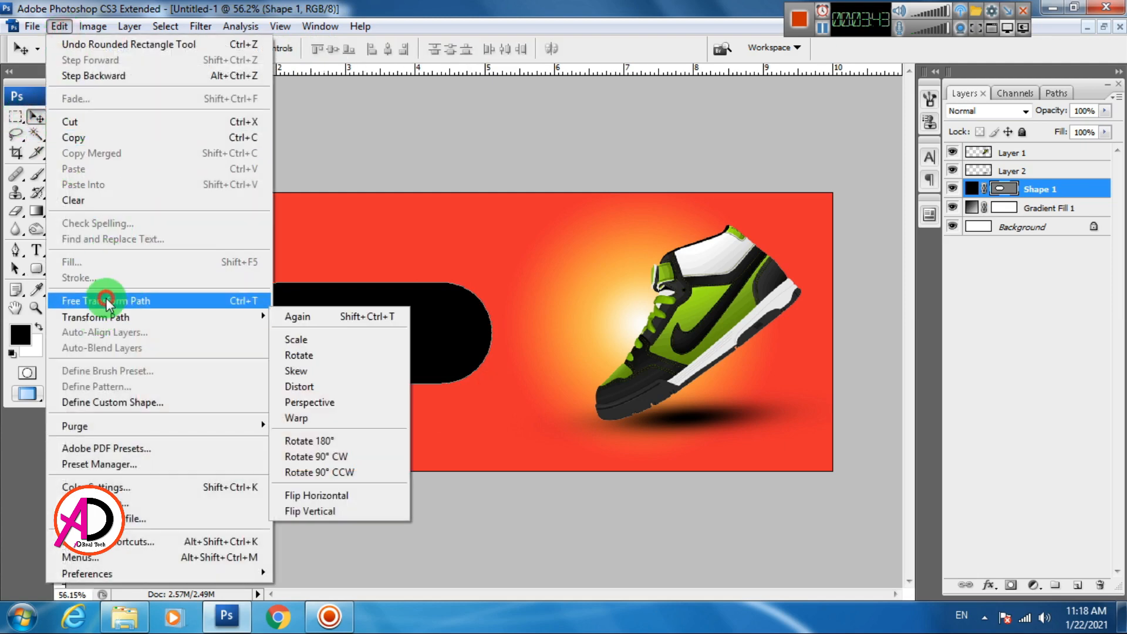
pyautogui.click(299, 355)
pyautogui.moveTo(352, 398); pyautogui.dragTo(306, 429)
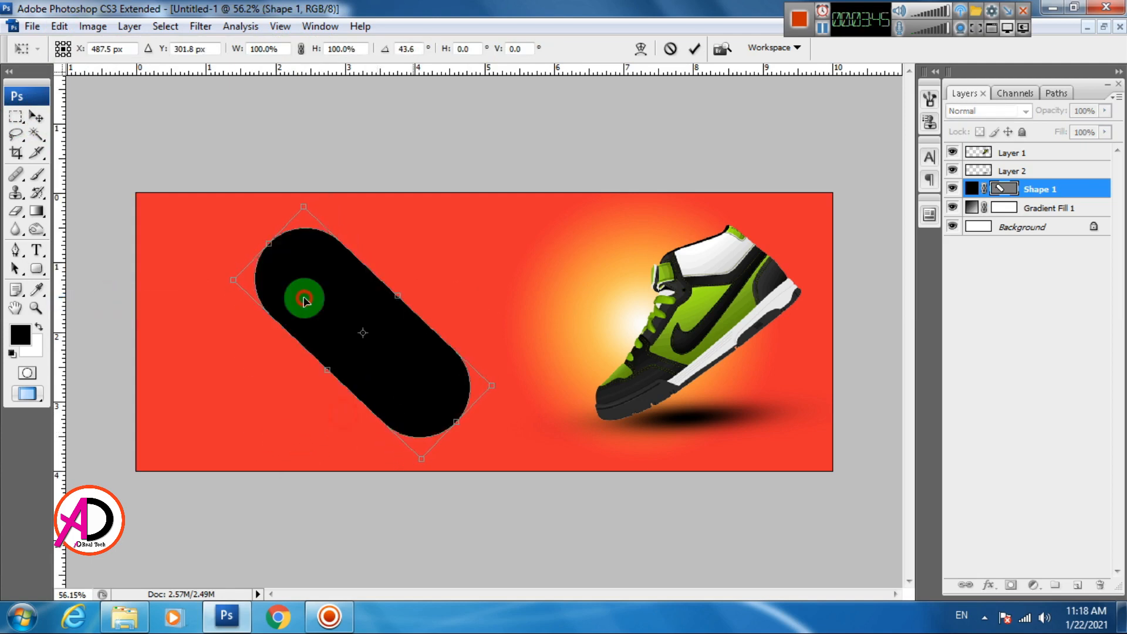
pyautogui.moveTo(297, 301); pyautogui.dragTo(207, 250)
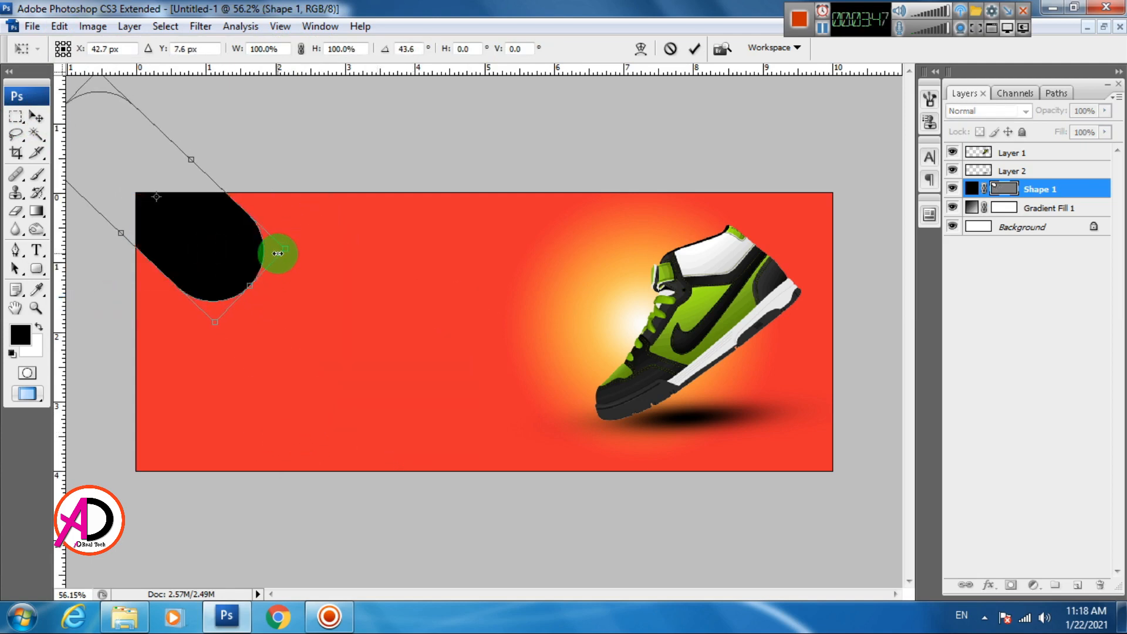
# Enlarge the tilted shape, reposition it so its rounded end covers the banner's upper-left corner, and apply the transform
pyautogui.moveTo(285, 249); pyautogui.dragTo(392, 269)
pyautogui.moveTo(300, 272)
pyautogui.mouseDown()
pyautogui.moveTo(282, 259)
pyautogui.moveTo(286, 271)
pyautogui.mouseUp()
pyautogui.moveTo(322, 330); pyautogui.dragTo(352, 340)
pyautogui.moveTo(283, 285); pyautogui.dragTo(263, 271)
pyautogui.press('Return')
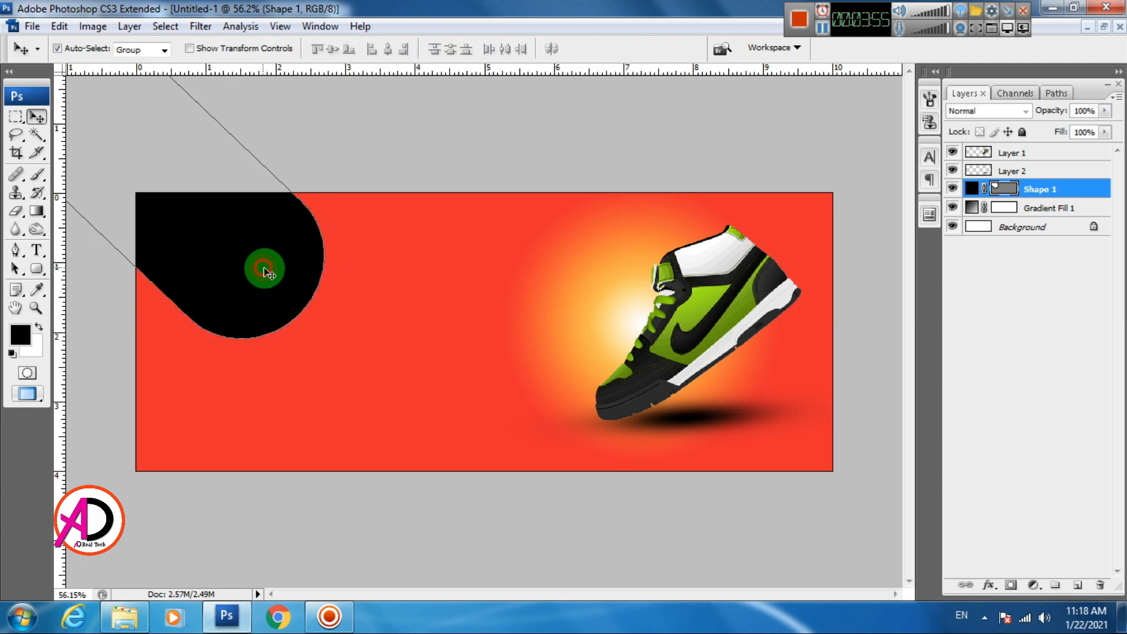
pyautogui.click(318, 351)
pyautogui.click(256, 274)
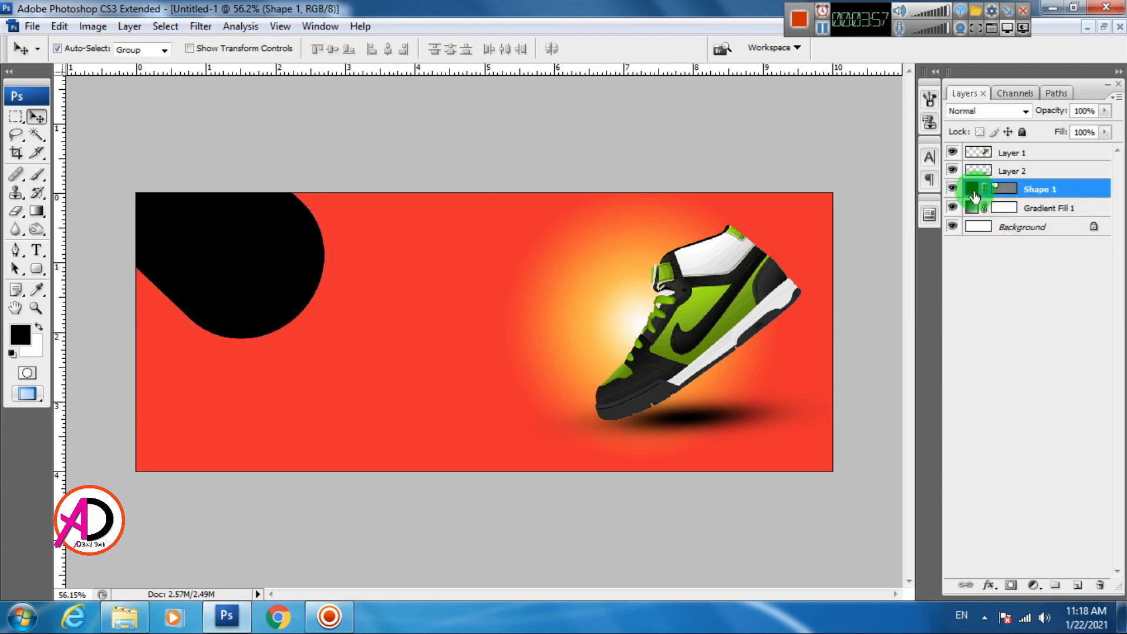
# Add a Gradient Overlay effect to Shape 1 using the Lime Green preset
pyautogui.click(990, 586)
pyautogui.click(1025, 537)
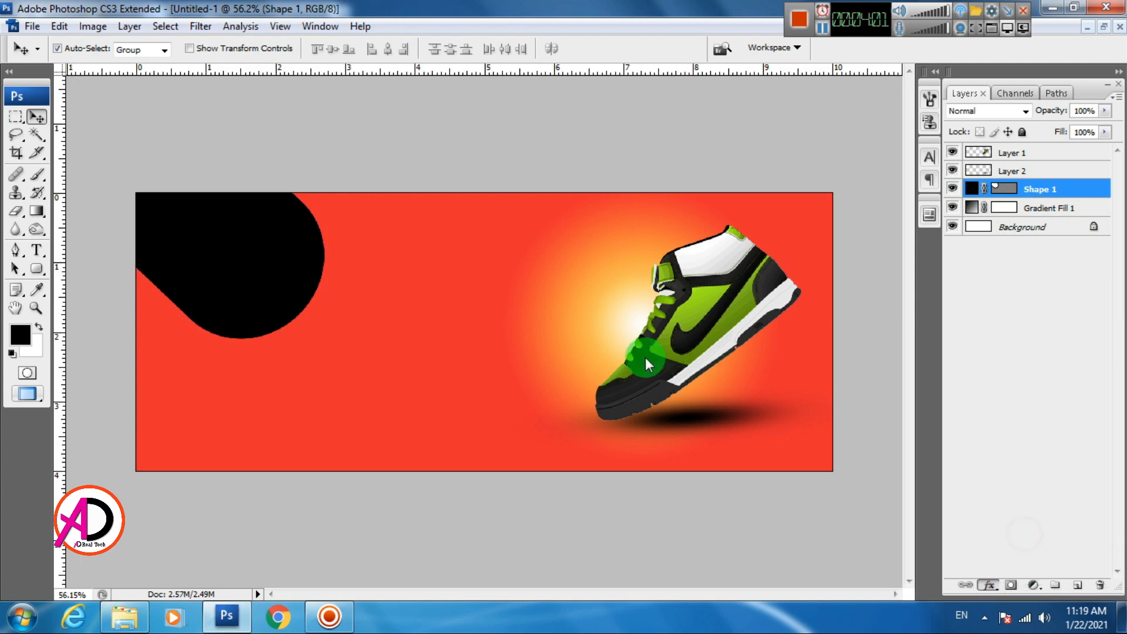
pyautogui.click(771, 148)
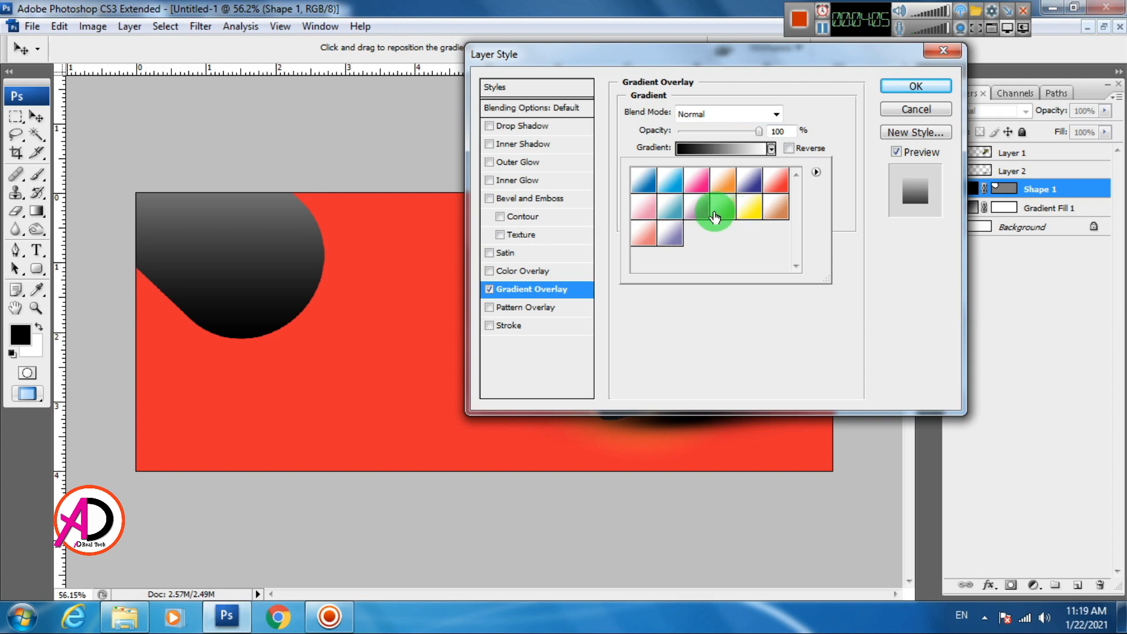
pyautogui.click(724, 210)
# Change the overlay gradient's green end stop to a very dark green
pyautogui.click(730, 151)
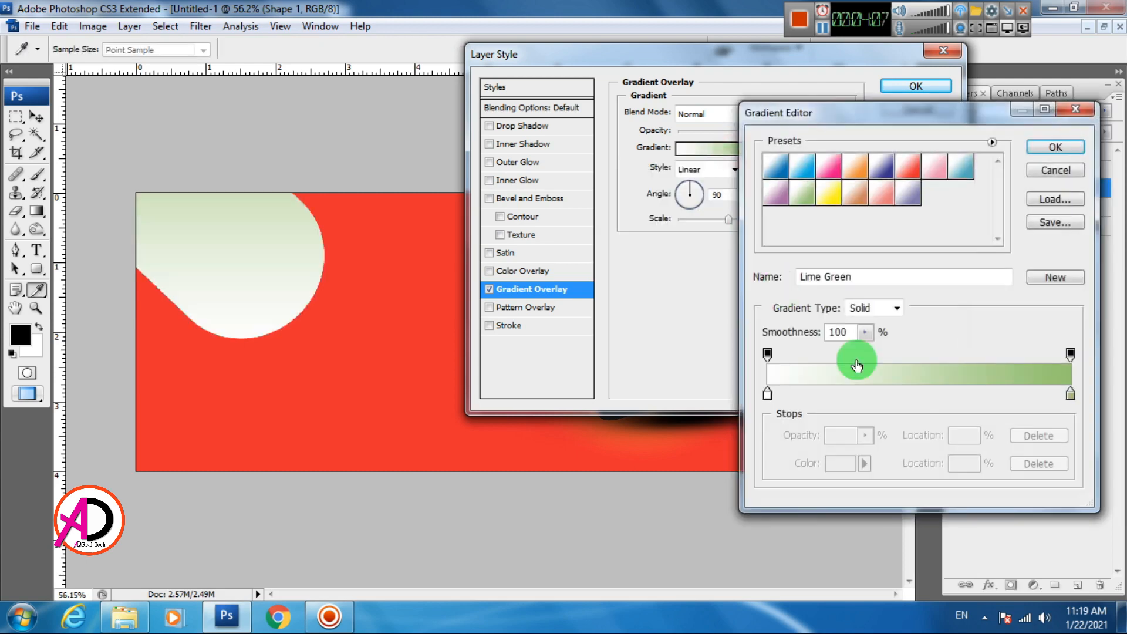
pyautogui.click(1069, 394)
pyautogui.click(840, 463)
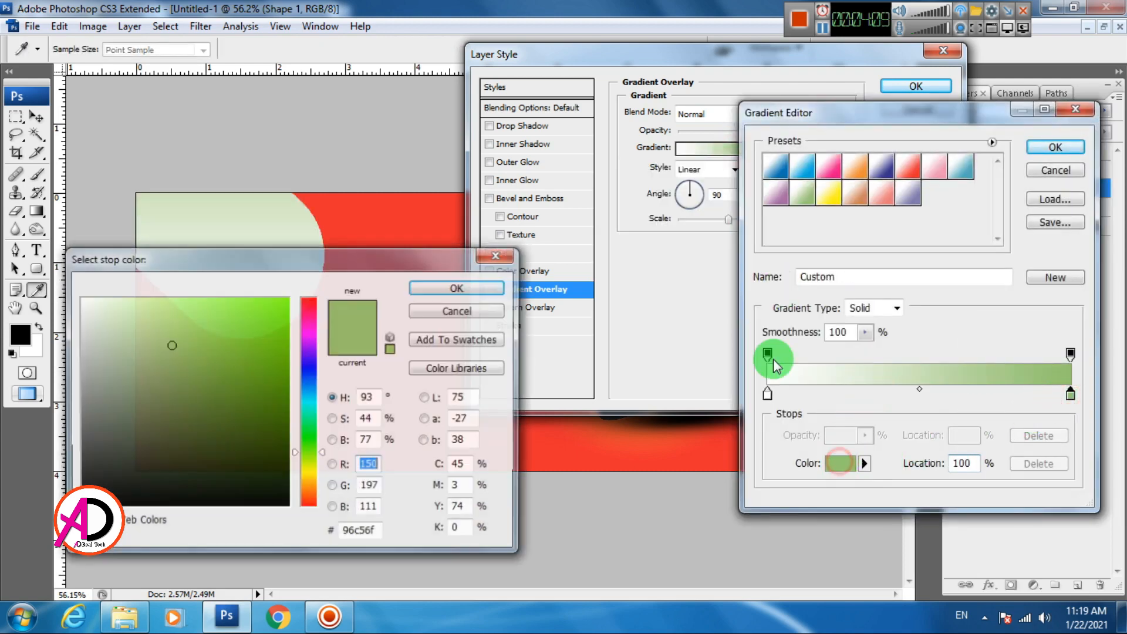
pyautogui.click(290, 401)
pyautogui.moveTo(290, 401); pyautogui.dragTo(287, 432)
pyautogui.click(459, 287)
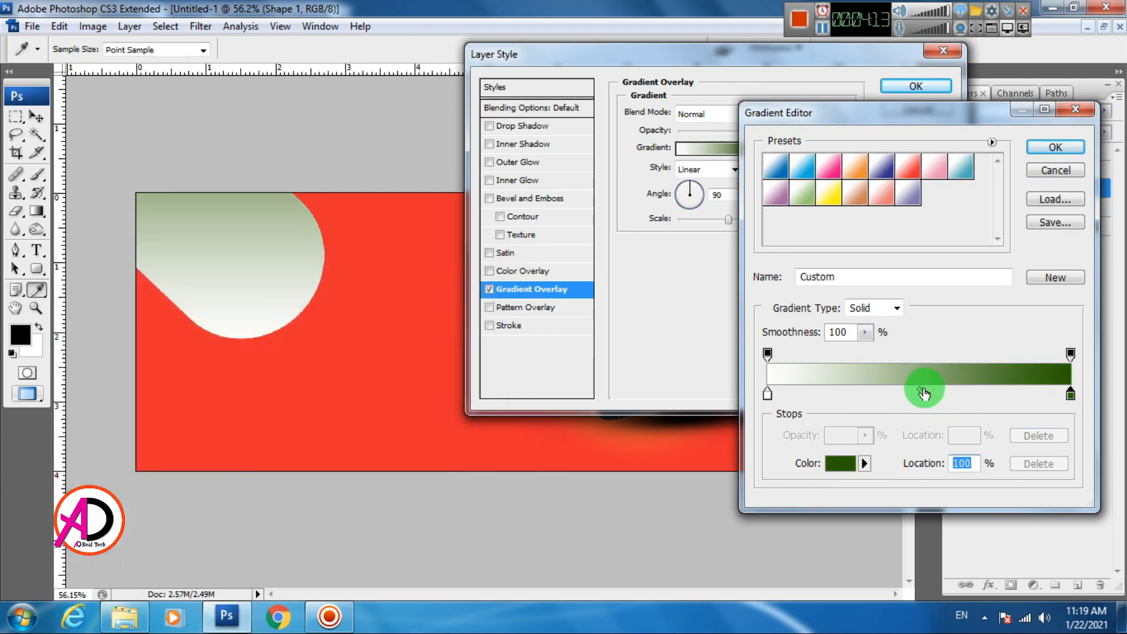
# Set the gradient's midpoint to 34% and move the dark green stop to 75%
pyautogui.click(920, 390)
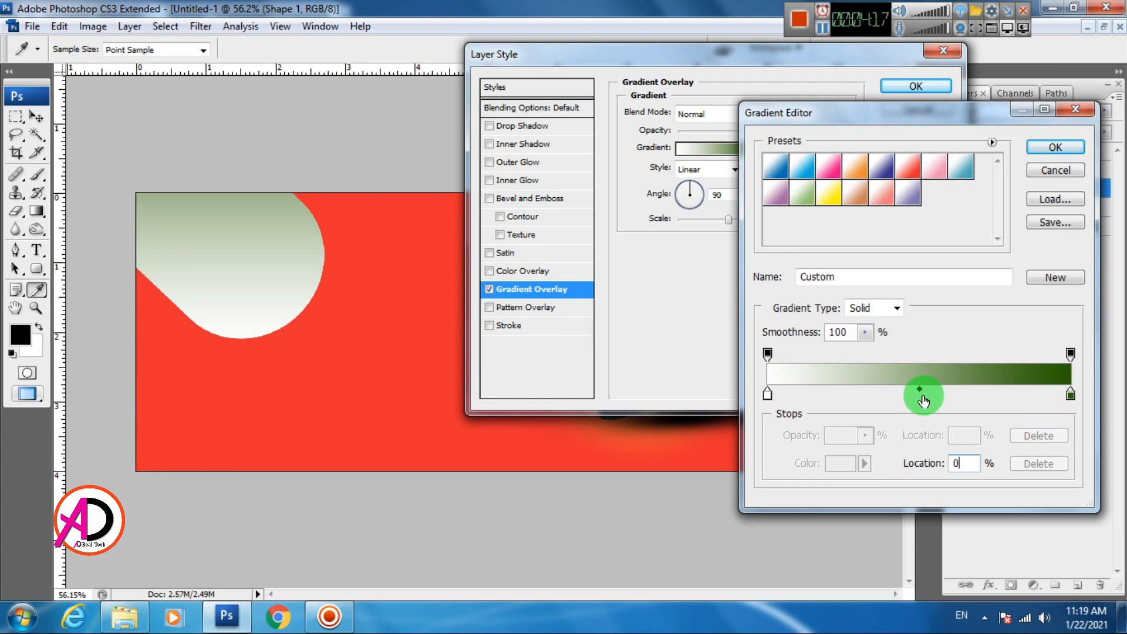
pyautogui.write('0')
pyautogui.press('Return')
pyautogui.press('Return')
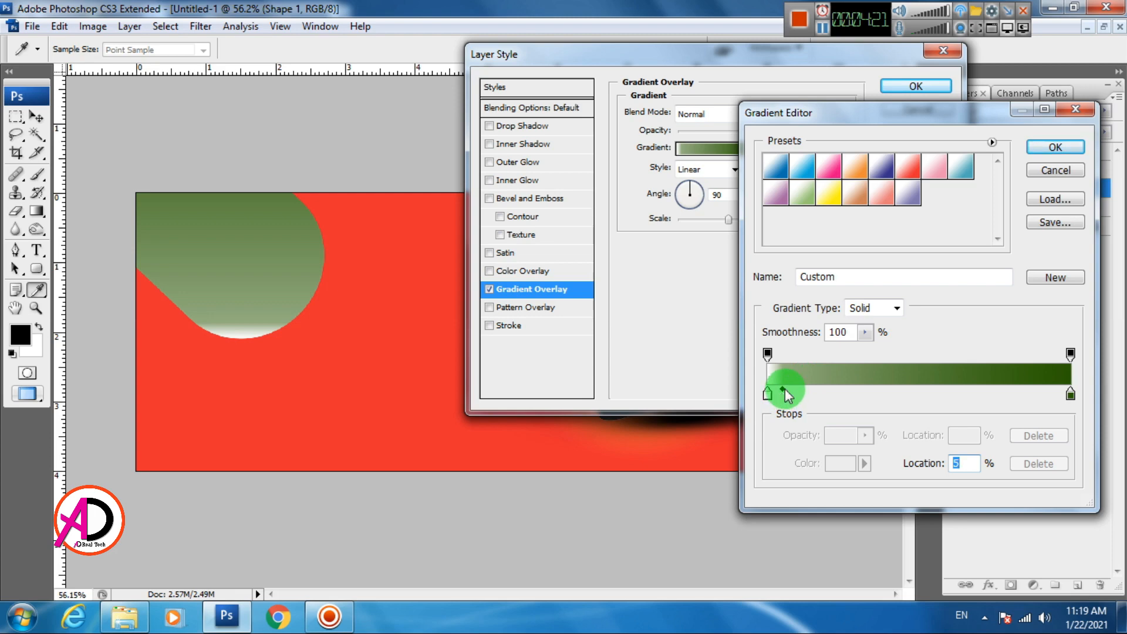
pyautogui.moveTo(783, 390); pyautogui.dragTo(871, 393)
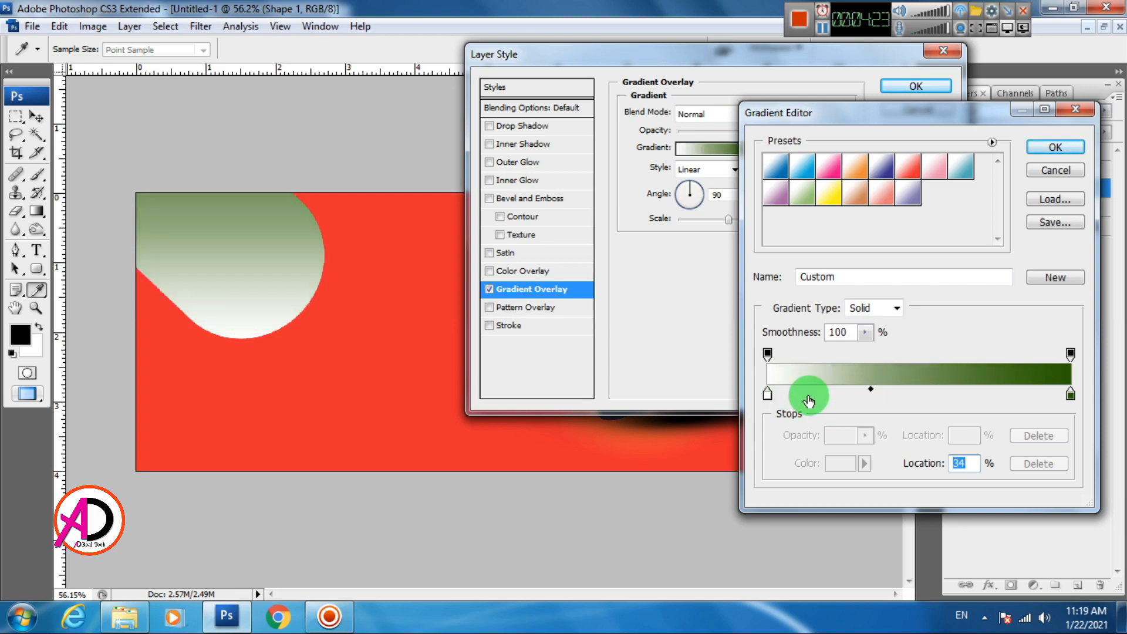
pyautogui.moveTo(768, 394)
pyautogui.mouseDown()
pyautogui.moveTo(824, 394)
pyautogui.moveTo(768, 394)
pyautogui.mouseUp()
pyautogui.moveTo(1070, 394); pyautogui.dragTo(997, 393)
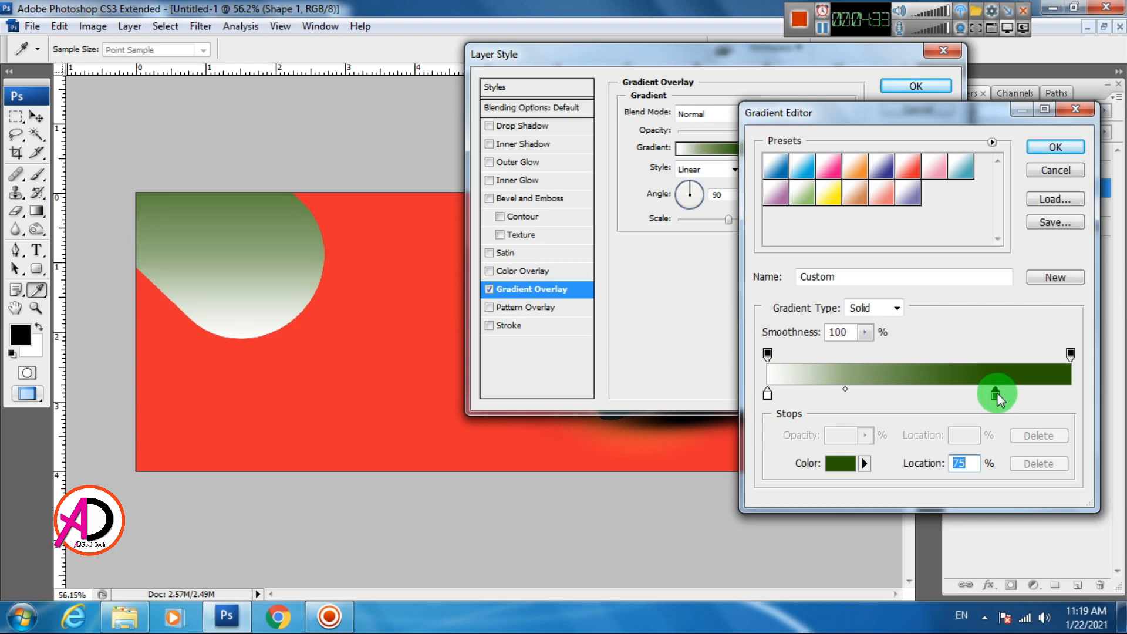
# Try the Yellow and Cyan gradient presets, and return the overlay to the Lime Green preset
pyautogui.click(828, 202)
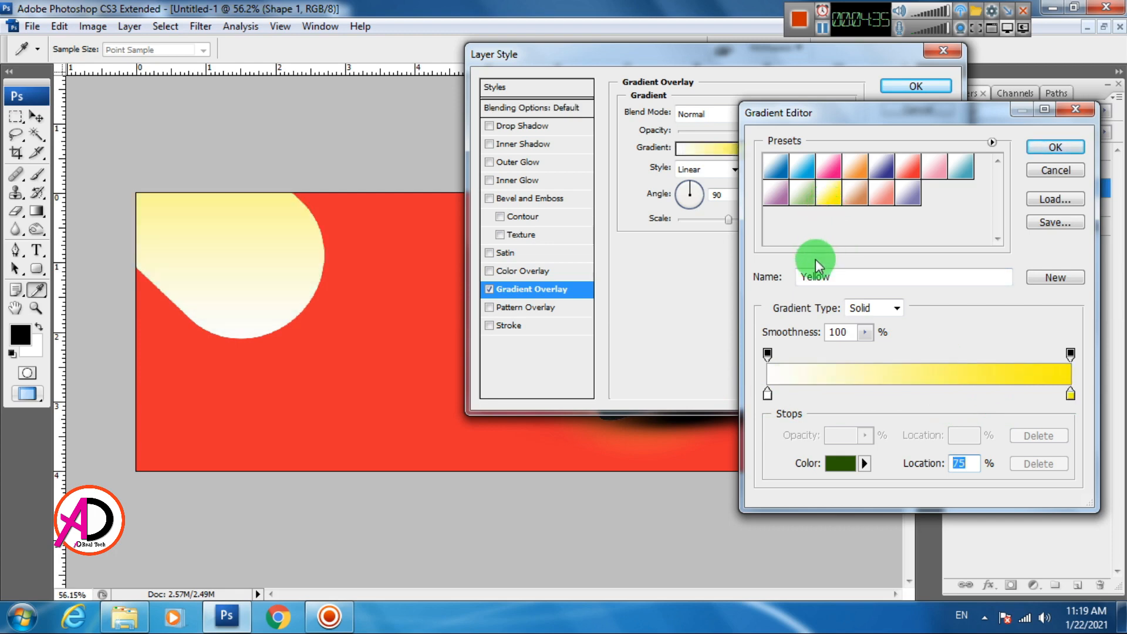
pyautogui.click(810, 166)
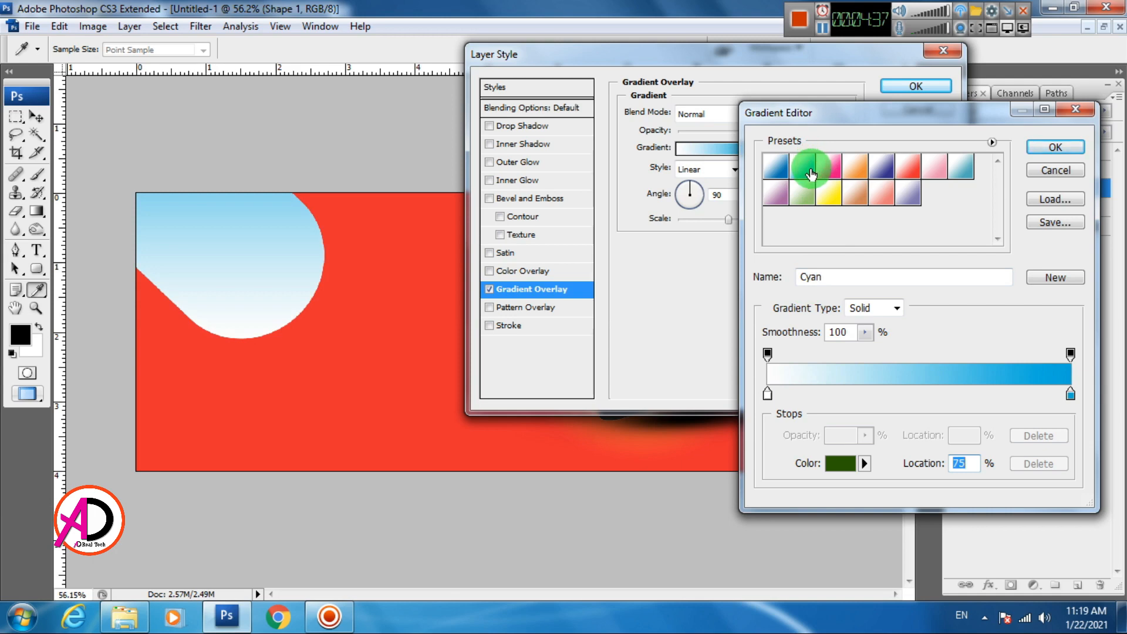
pyautogui.doubleClick(811, 189)
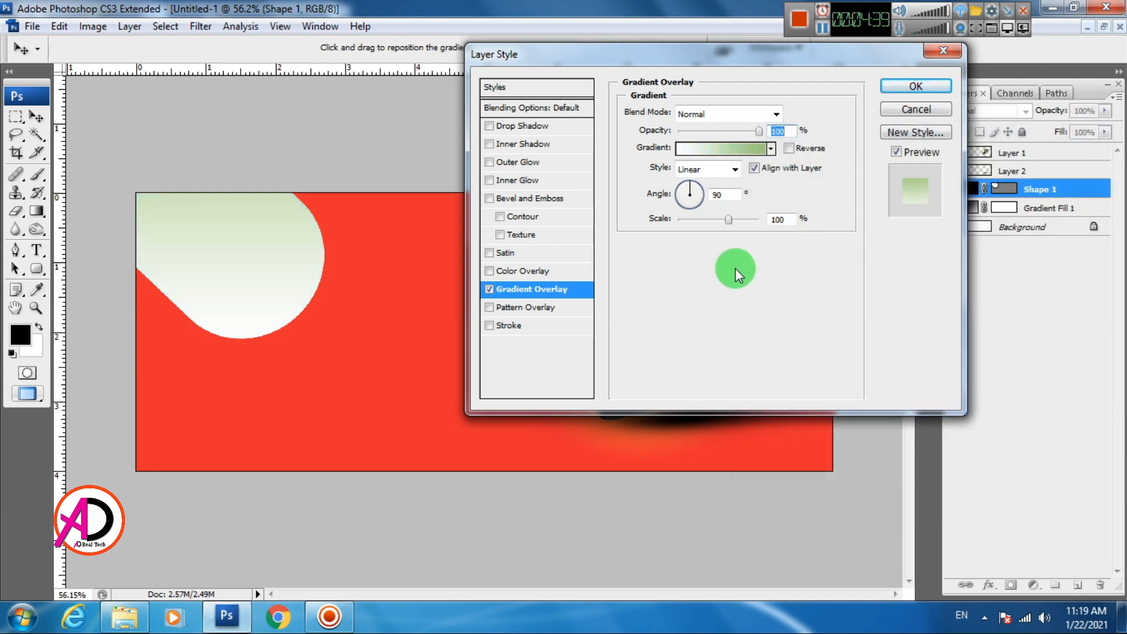
# Recolour the Lime Green gradient's end stop to dark green 346f03, move it to 48%, and accept the gradient
pyautogui.click(739, 150)
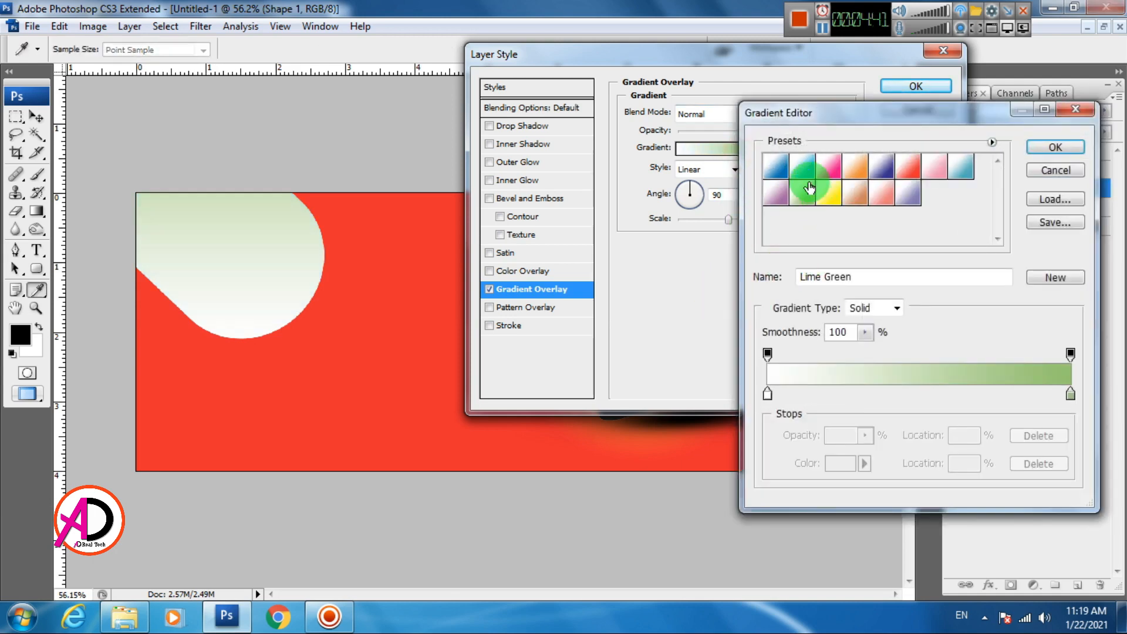
pyautogui.click(1070, 393)
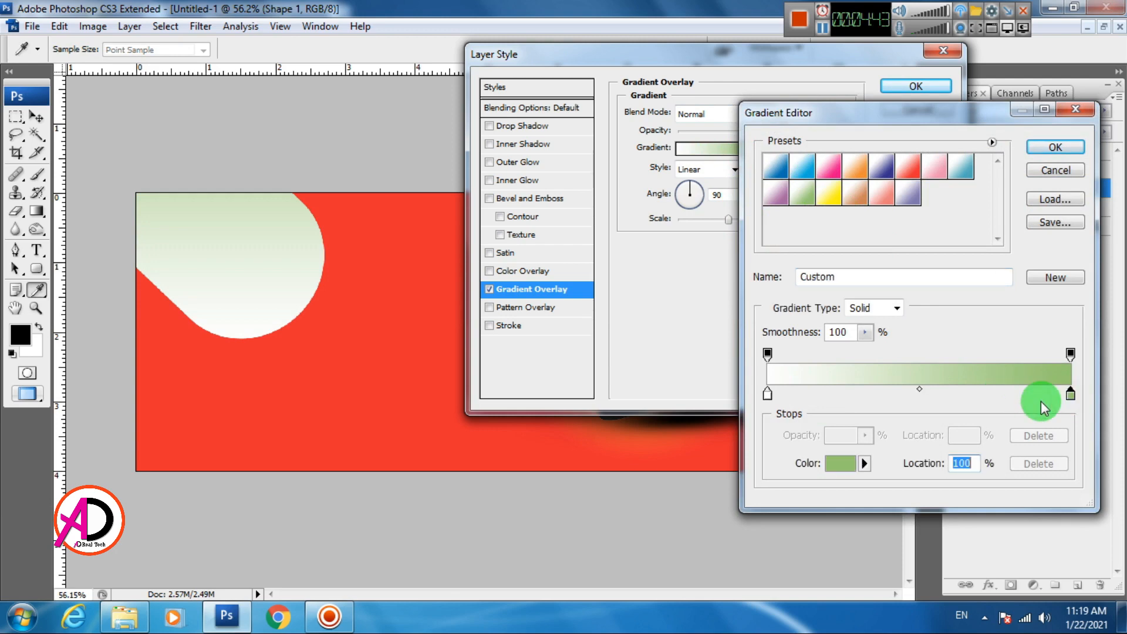
pyautogui.click(838, 463)
pyautogui.click(287, 413)
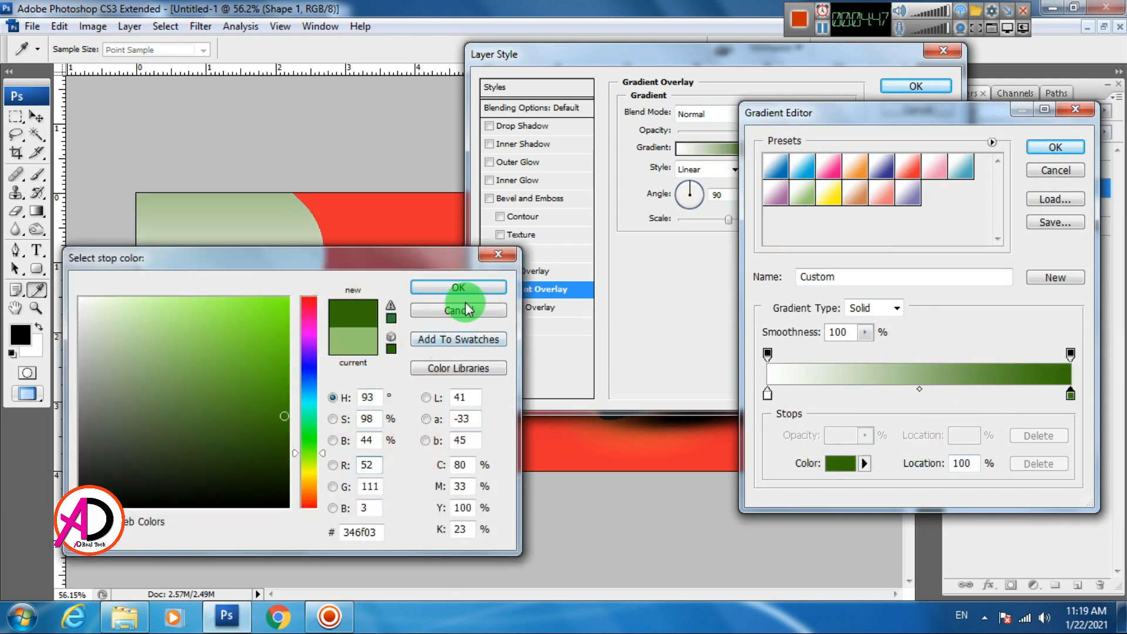
pyautogui.click(459, 287)
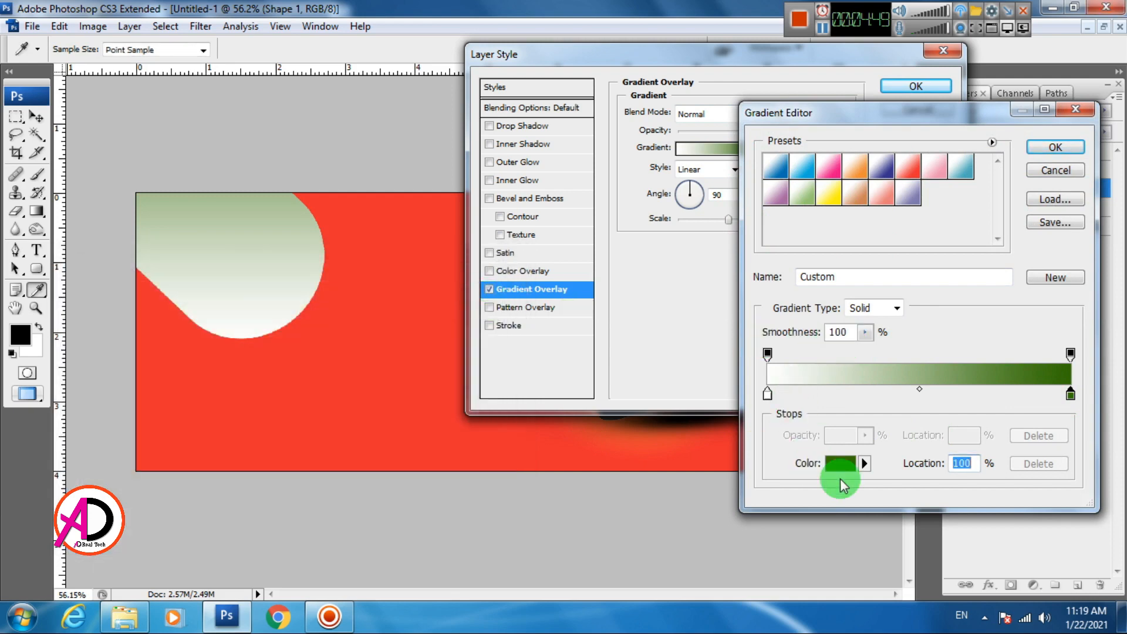
pyautogui.moveTo(1070, 394); pyautogui.dragTo(914, 403)
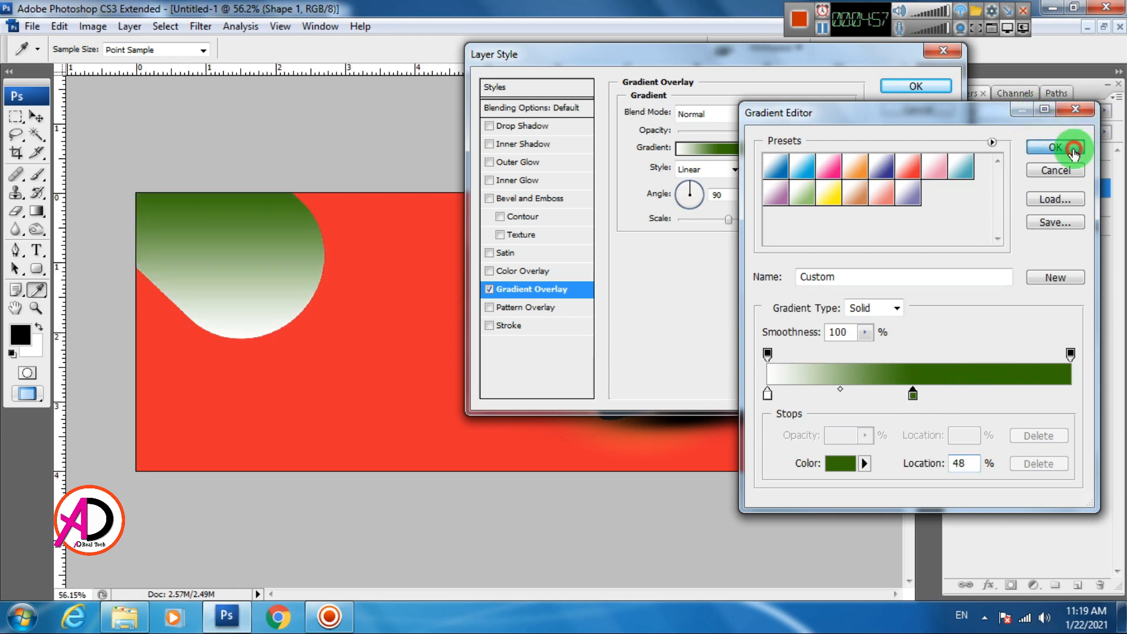
pyautogui.click(1056, 147)
# Set the gradient overlay's scale to about 121% and apply the layer style to Shape 1
pyautogui.moveTo(728, 221); pyautogui.dragTo(735, 224)
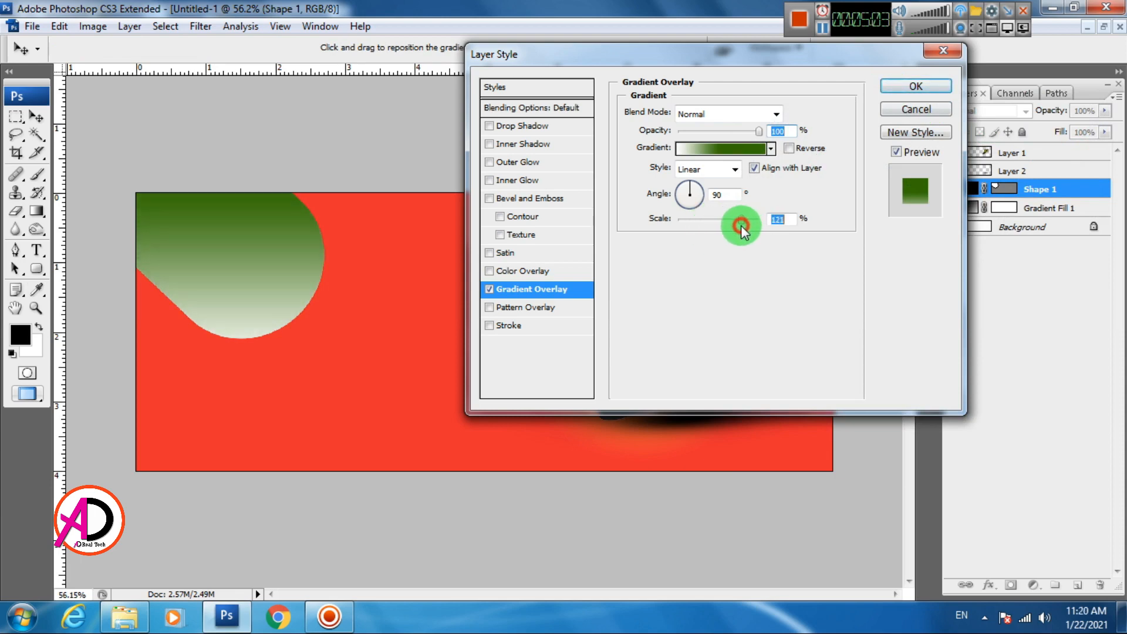
pyautogui.moveTo(740, 226); pyautogui.dragTo(740, 228)
pyautogui.click(905, 86)
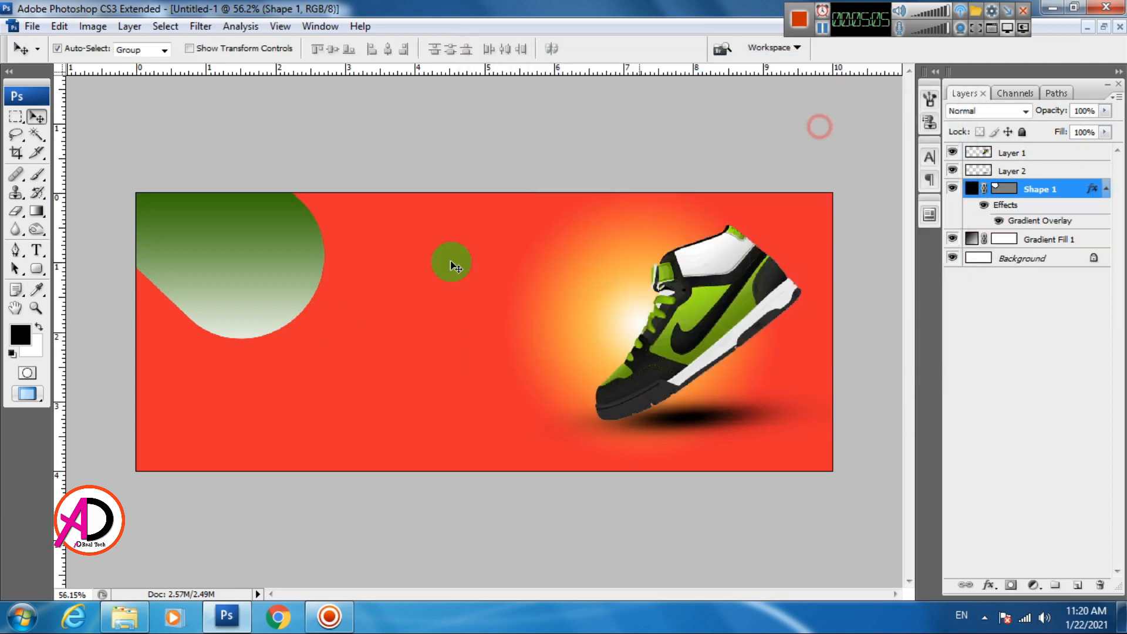
pyautogui.scroll(-4, 322, 327)
pyautogui.scroll(2, 323, 330)
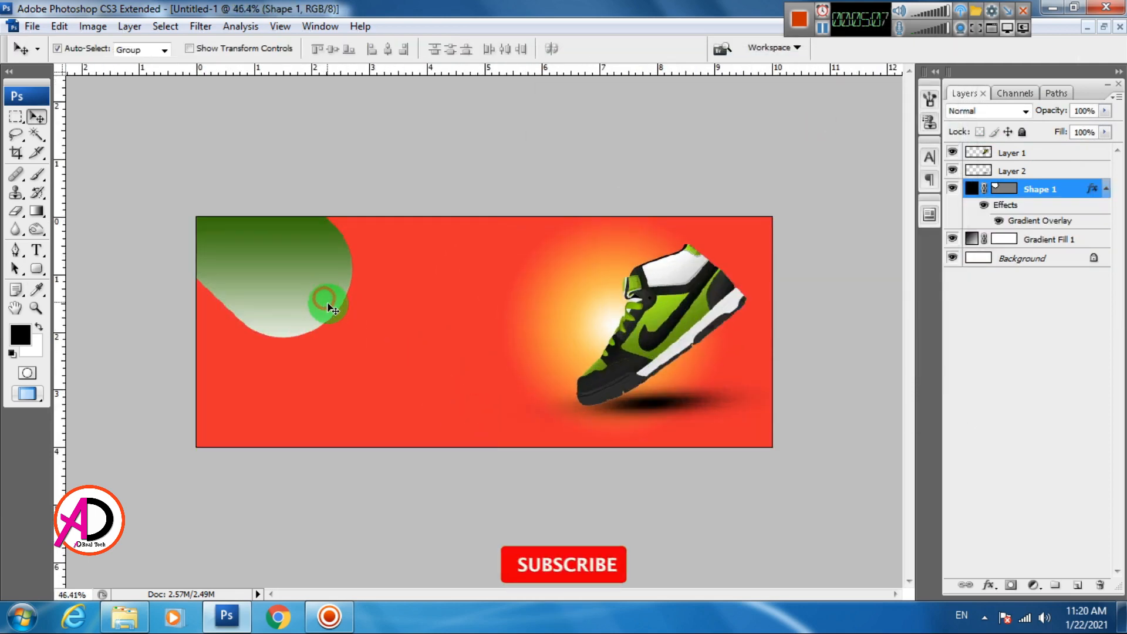
# Try warping the green gradient shape's rounded end inward
pyautogui.hotkey('ctrl', 't')
pyautogui.rightClick(287, 298)
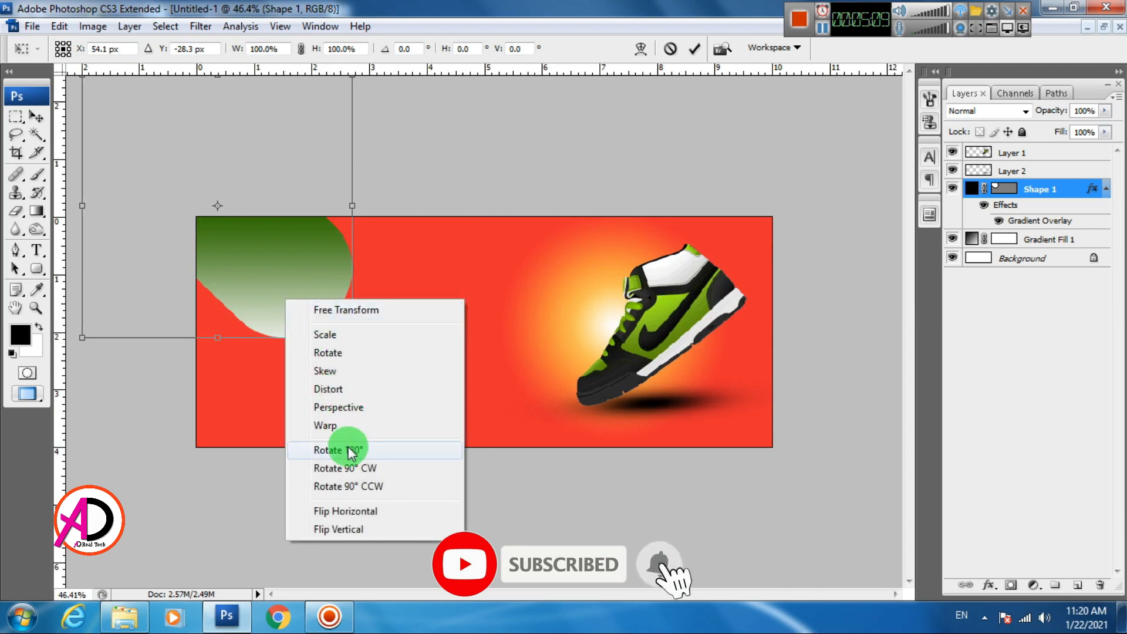
pyautogui.click(325, 425)
pyautogui.moveTo(262, 315); pyautogui.dragTo(315, 304)
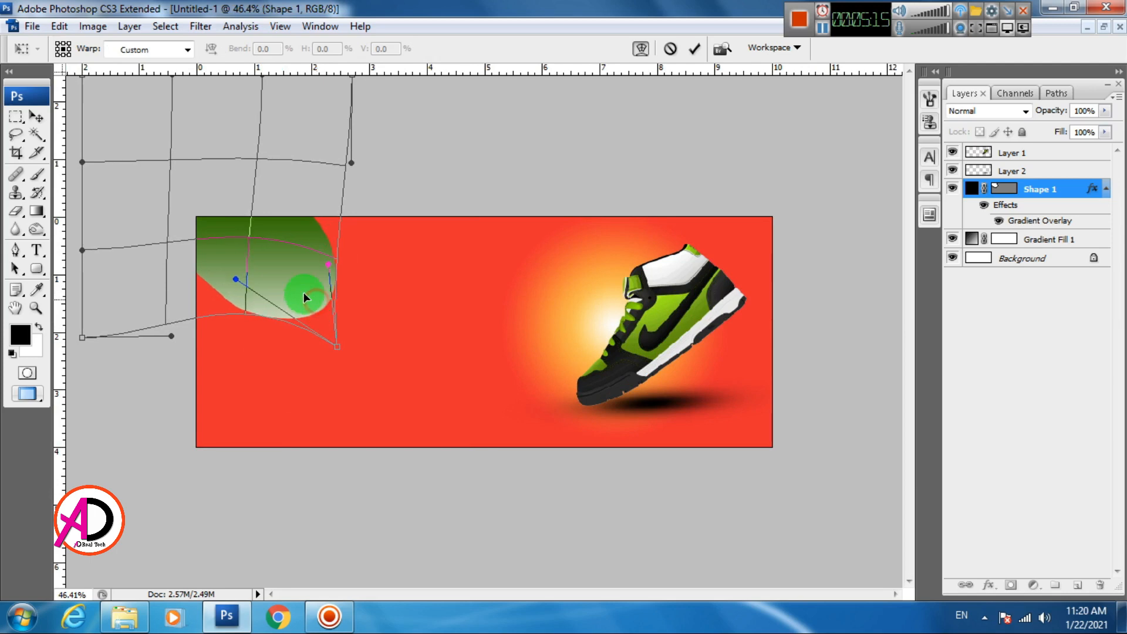
pyautogui.press('Return')
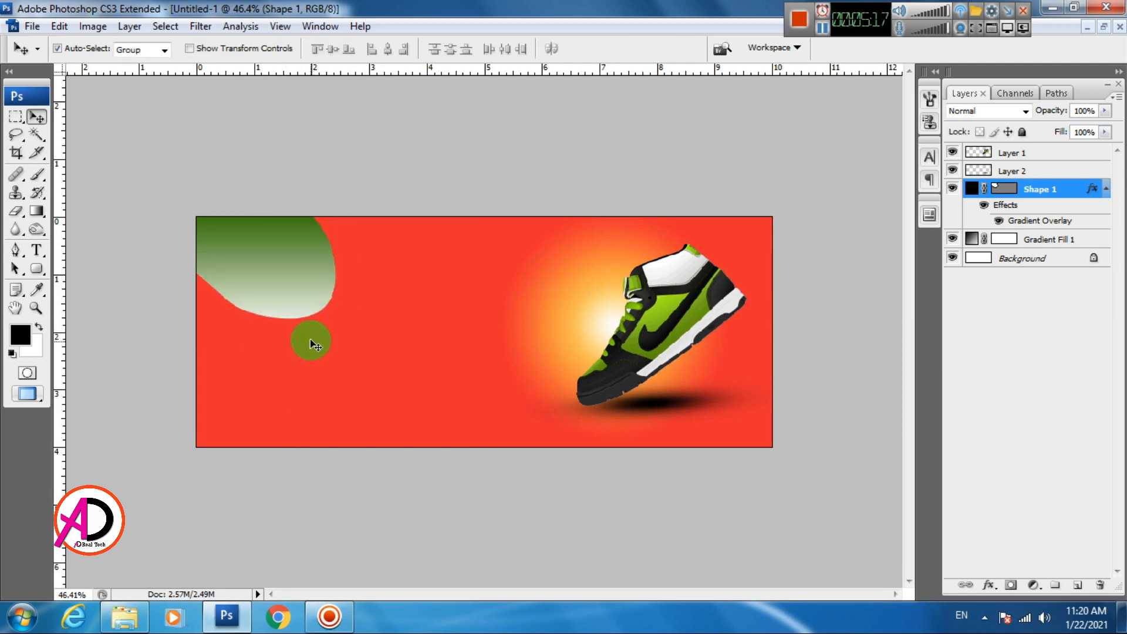
# Warp the green shape's path into a softer, asymmetrical blob in the banner's upper-left corner and deselect its path
pyautogui.scroll(1, 315, 331)
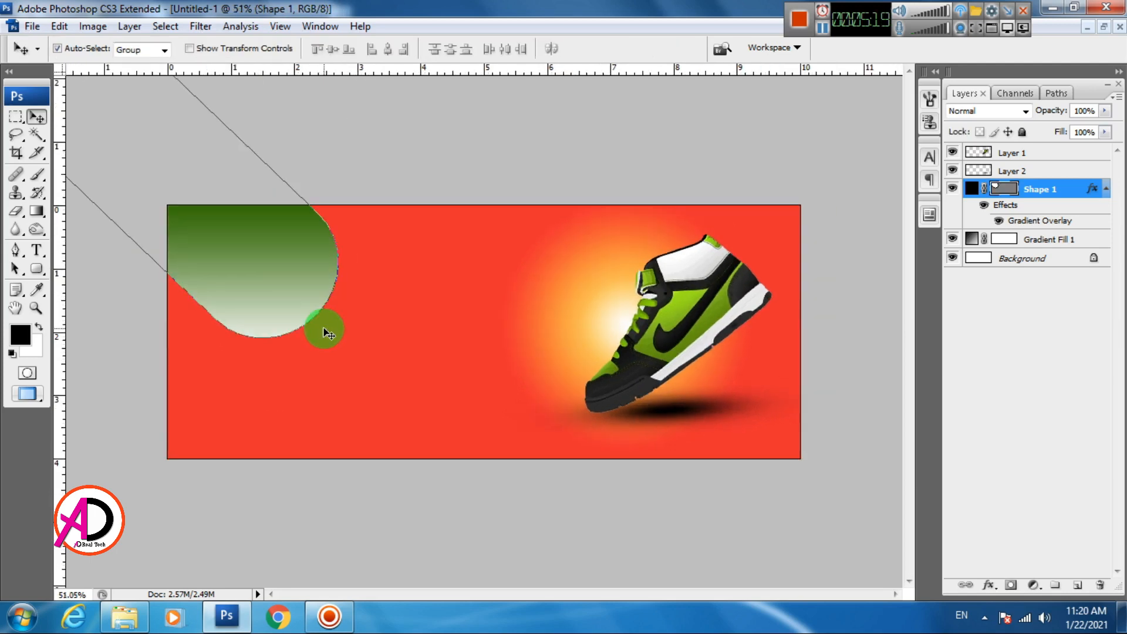
pyautogui.hotkey('ctrl', 't')
pyautogui.rightClick(282, 287)
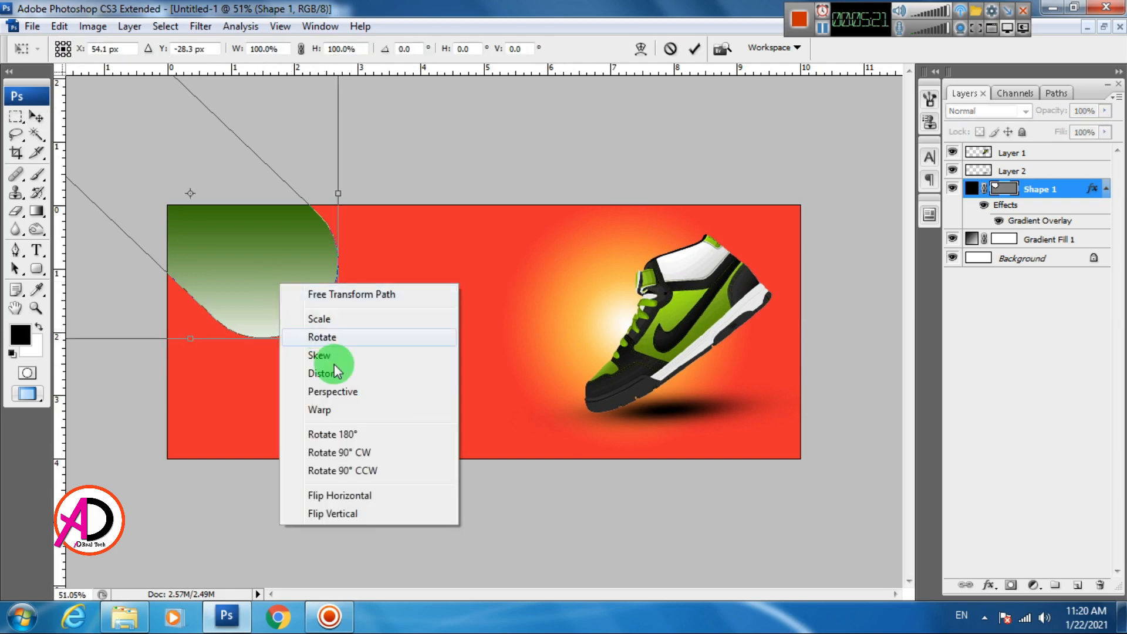
pyautogui.click(344, 409)
pyautogui.moveTo(206, 280)
pyautogui.mouseDown()
pyautogui.moveTo(187, 245)
pyautogui.moveTo(215, 279)
pyautogui.mouseUp()
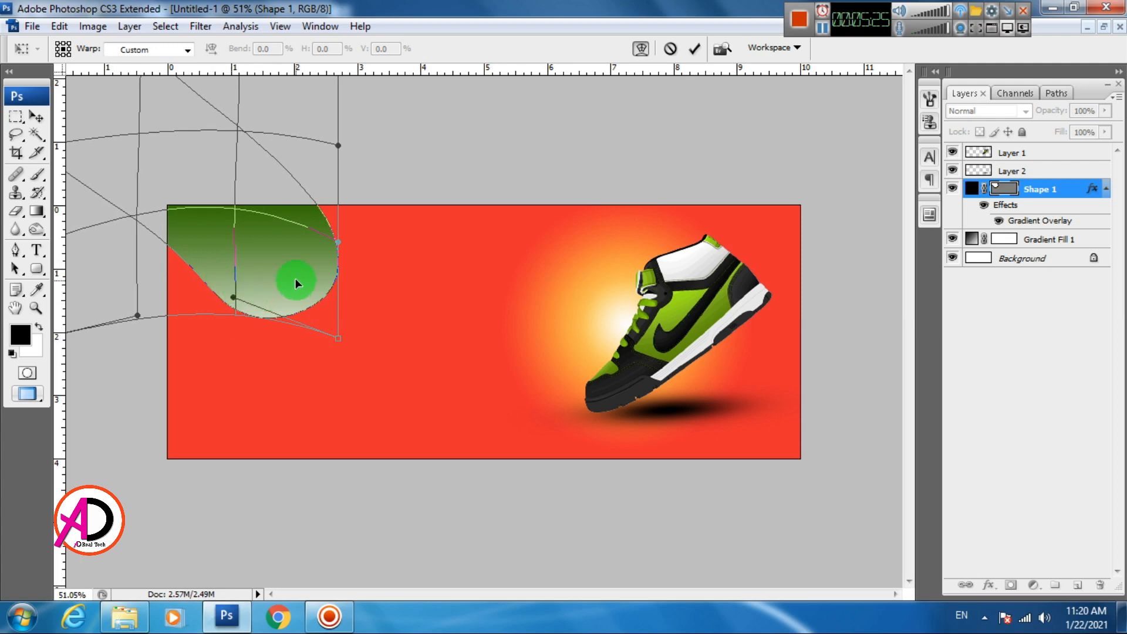
pyautogui.moveTo(295, 280); pyautogui.dragTo(322, 285)
pyautogui.press('Return')
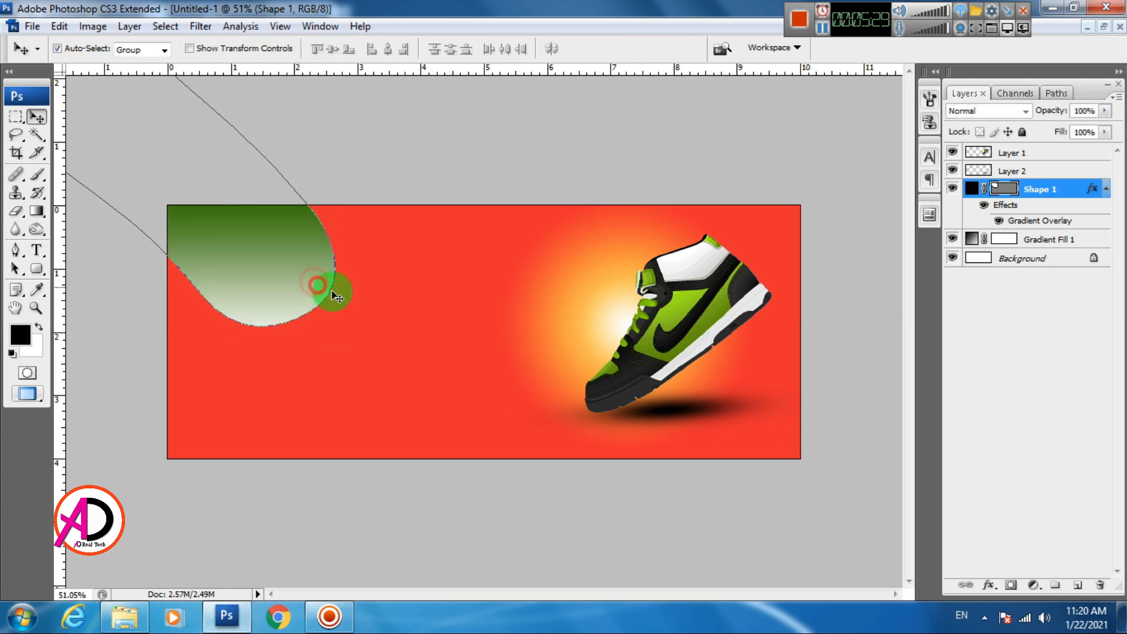
pyautogui.click(325, 340)
# Start a line of text below the green shape, with the font set to Arial Black at 60 pt
pyautogui.scroll(-3, 325, 359)
pyautogui.scroll(3, 330, 362)
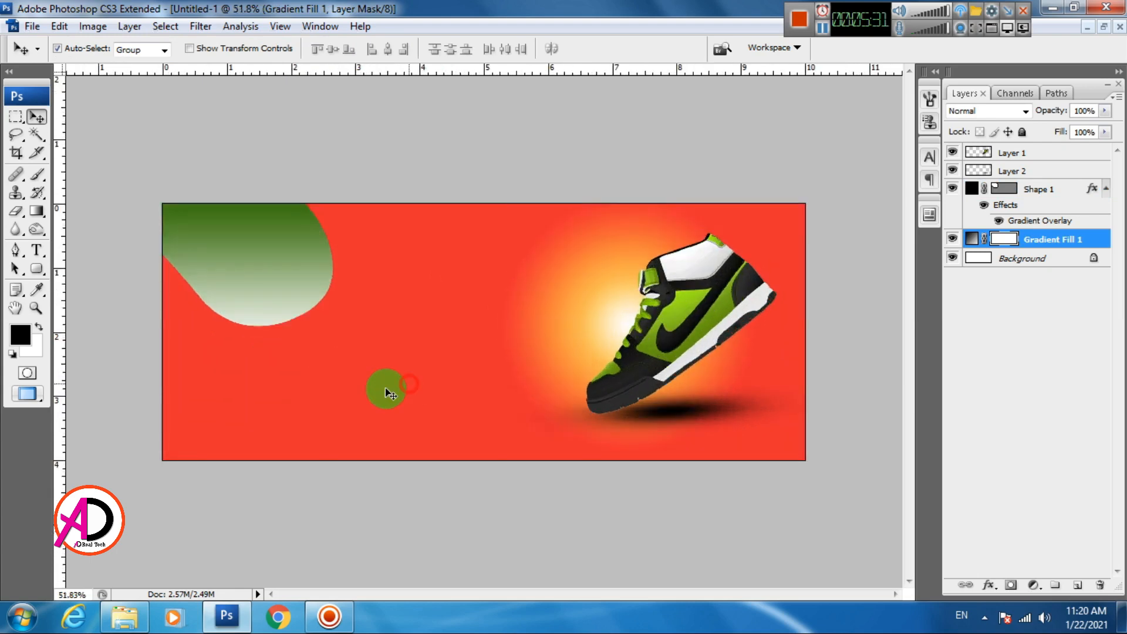
pyautogui.scroll(1, 385, 392)
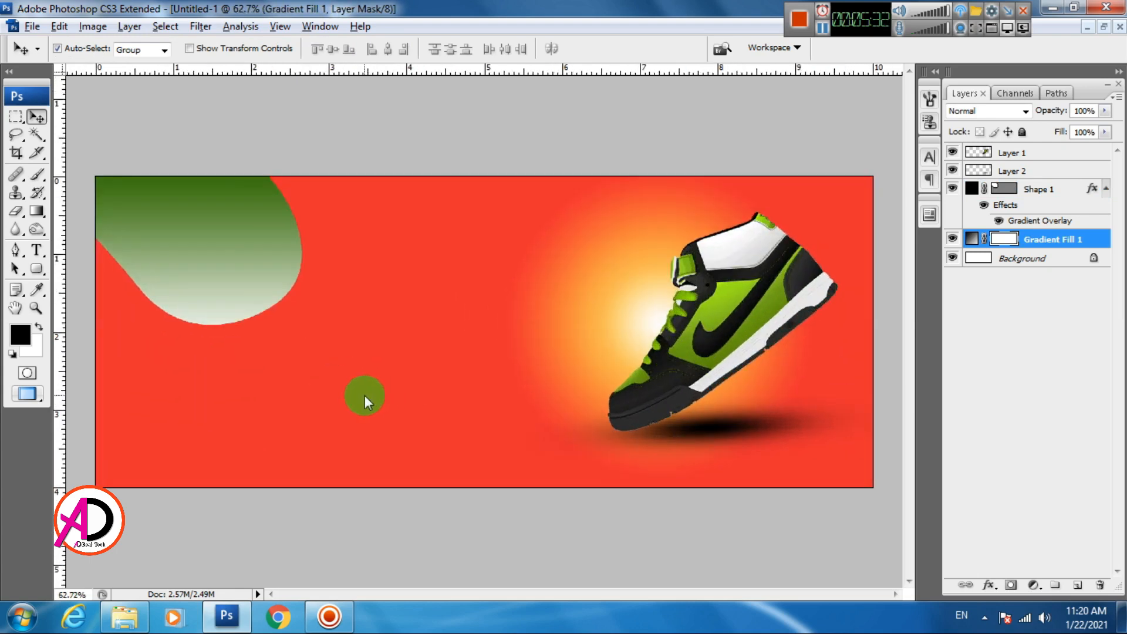
pyautogui.click(35, 253)
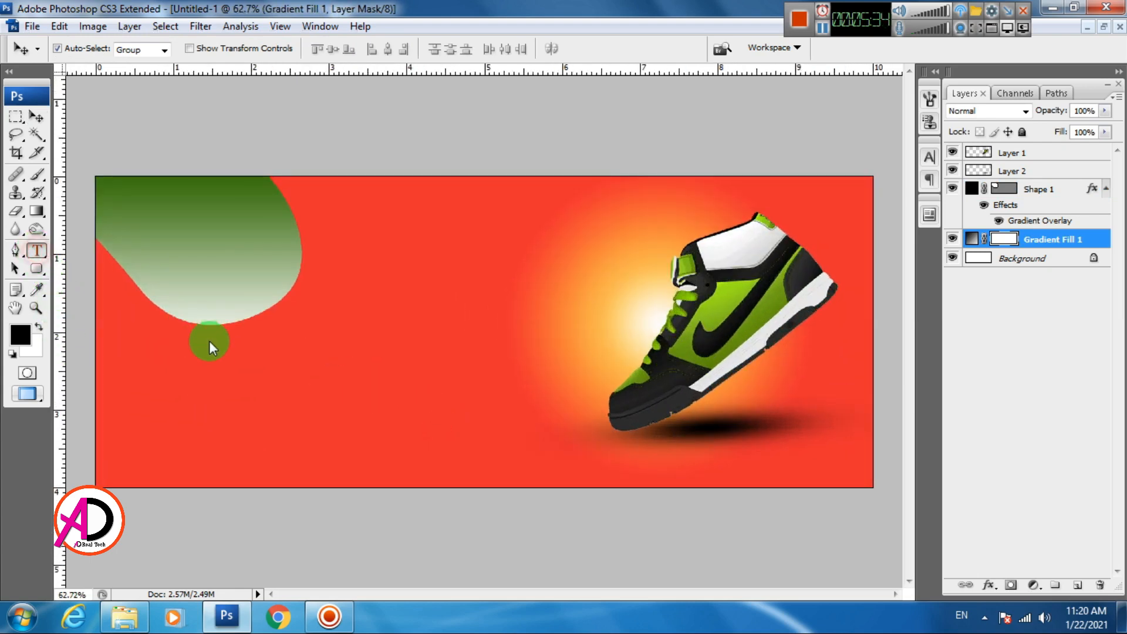
pyautogui.click(254, 378)
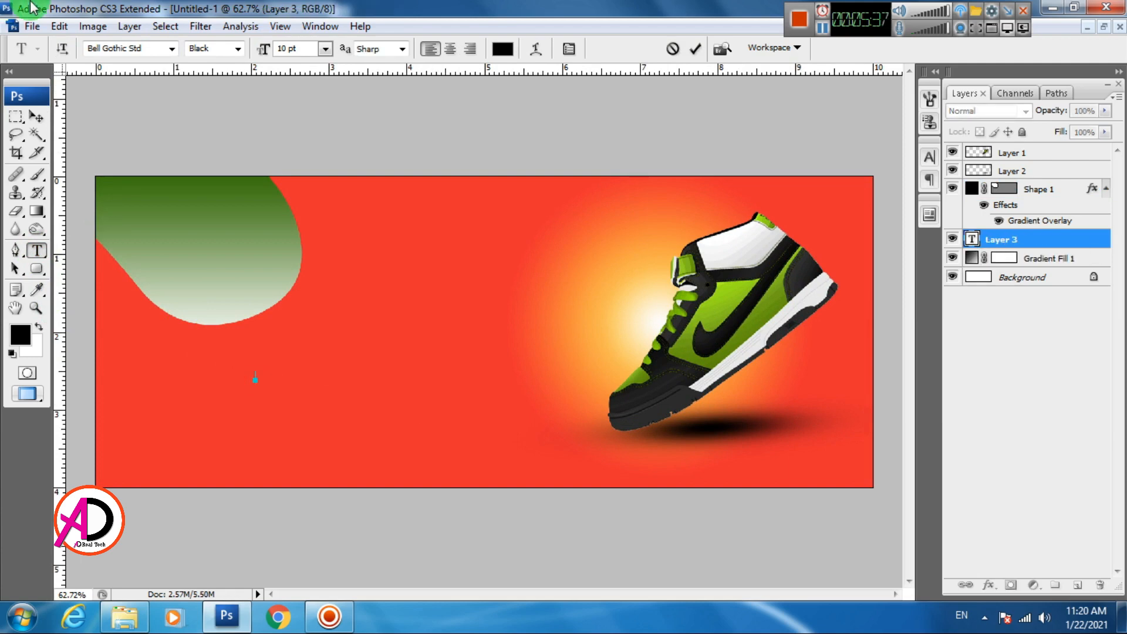
pyautogui.click(86, 49)
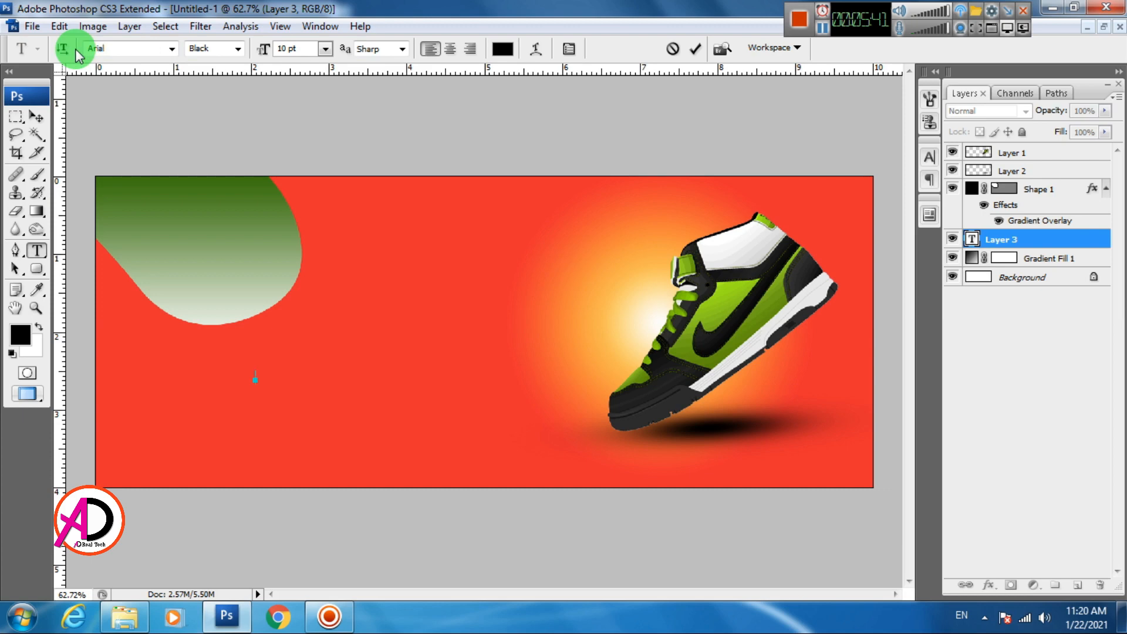
pyautogui.click(237, 49)
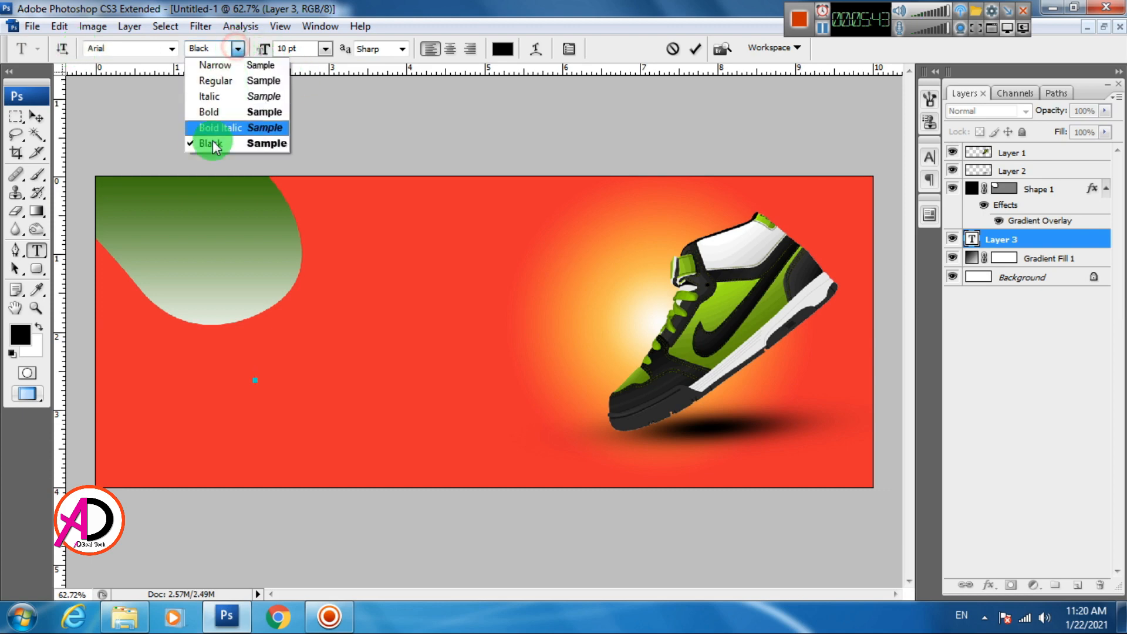
pyautogui.click(212, 145)
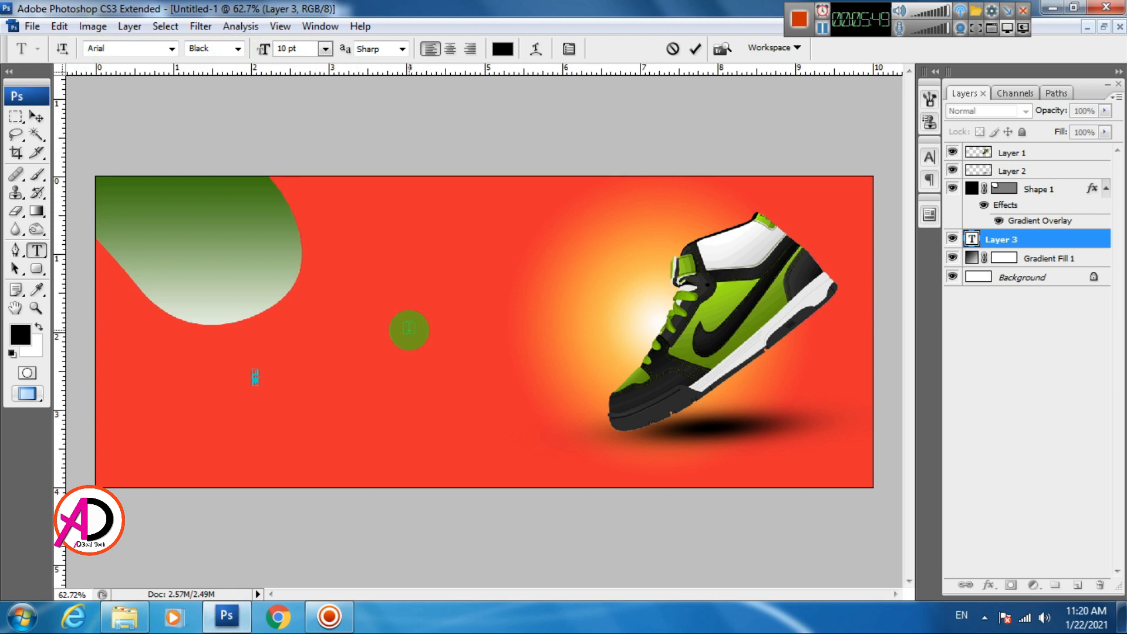
pyautogui.click(325, 49)
pyautogui.click(310, 317)
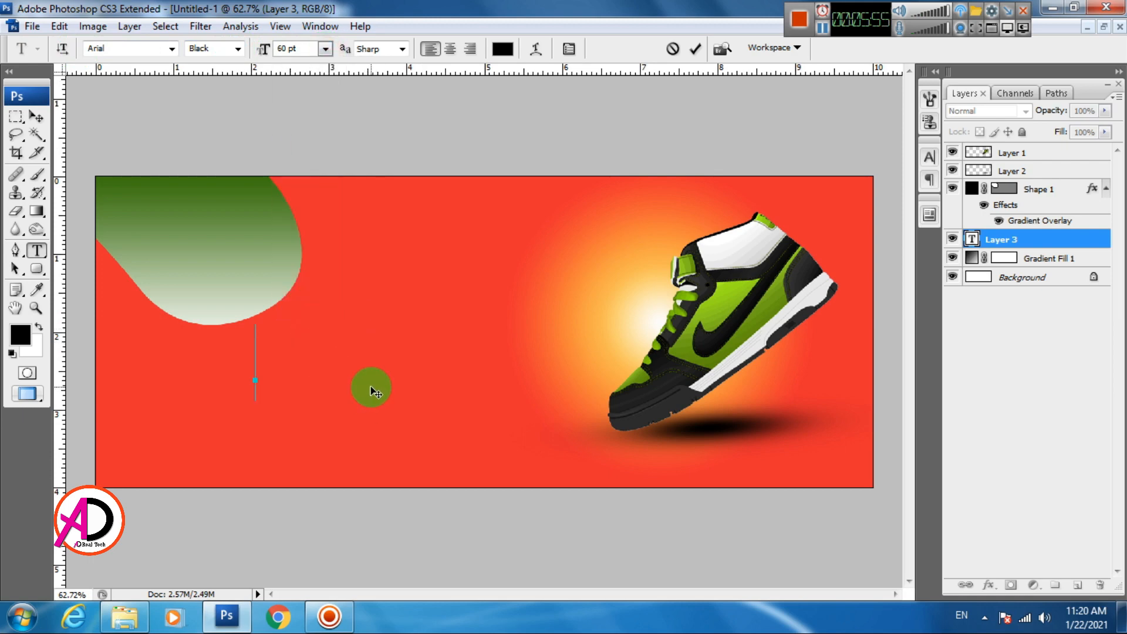
# Enter the heading text ALL BRANDS, commit it, and switch to the Move tool
pyautogui.write('AL')
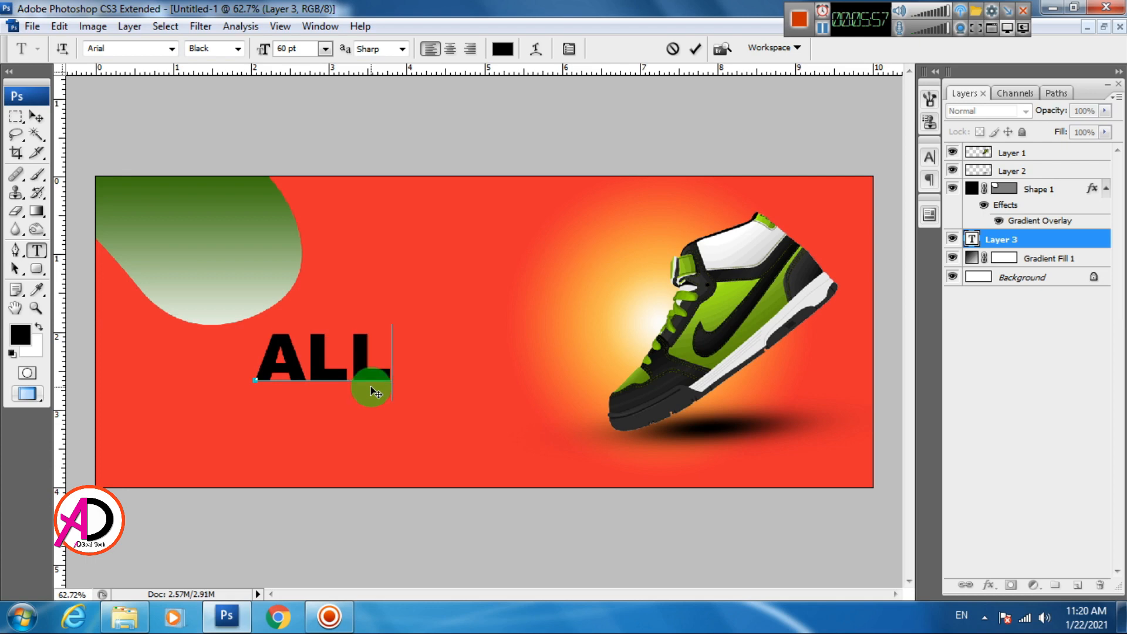
pyautogui.write('L BRA')
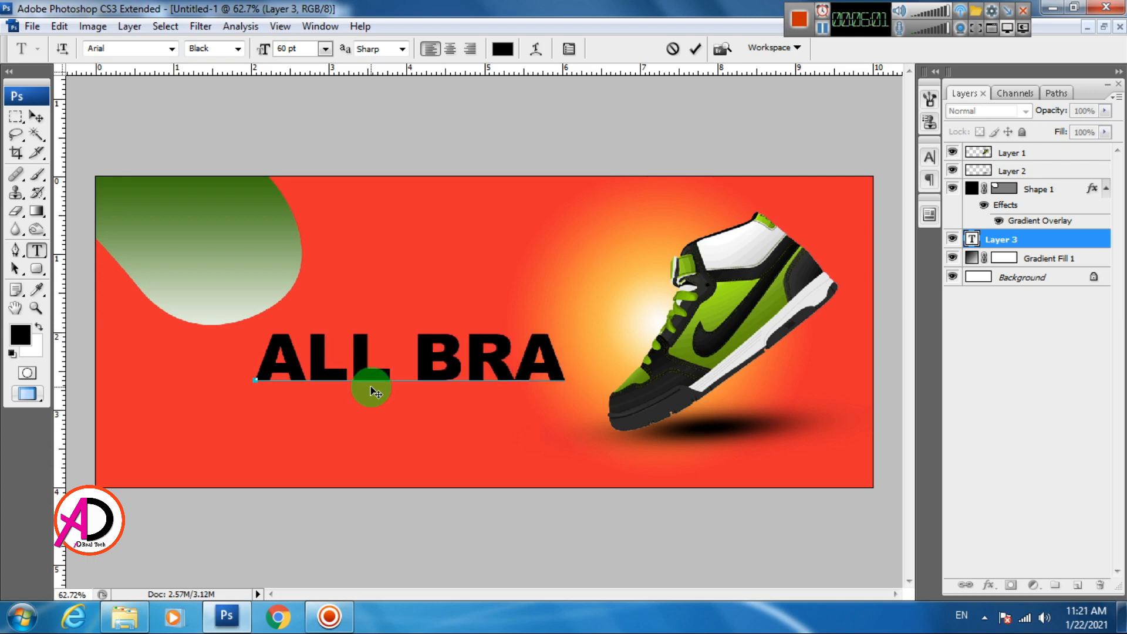
pyautogui.write('NDS')
pyautogui.hotkey('ctrl', 'Return')
pyautogui.press('v')
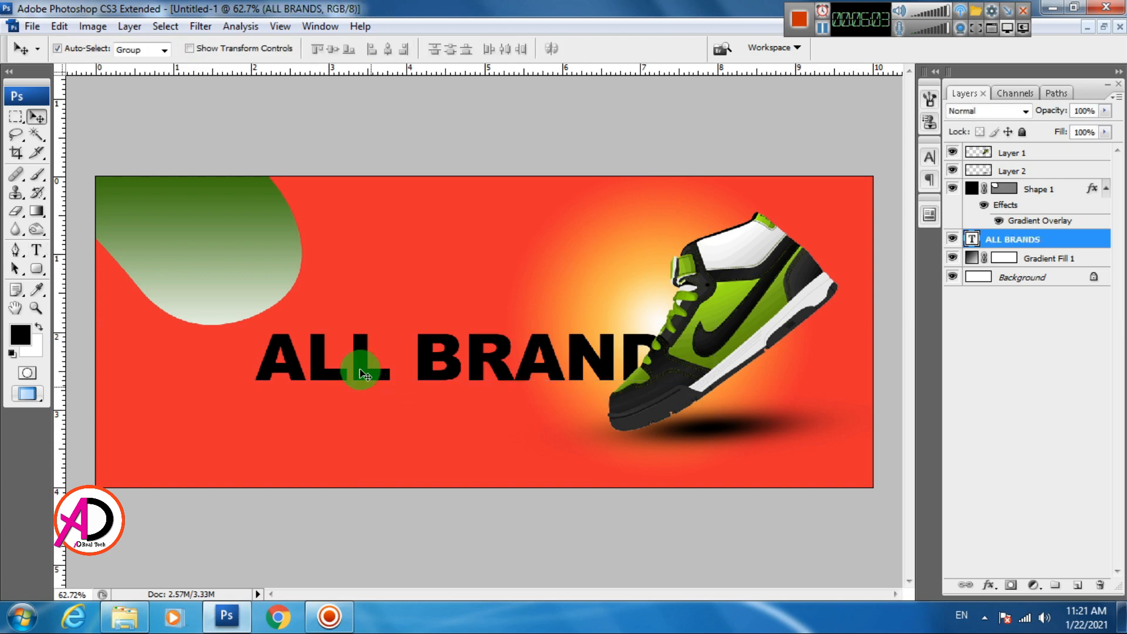
# Move the ALL BRANDS heading near the banner's upper edge, over the green shape, and bring its layer above all others
pyautogui.moveTo(290, 299); pyautogui.dragTo(259, 257)
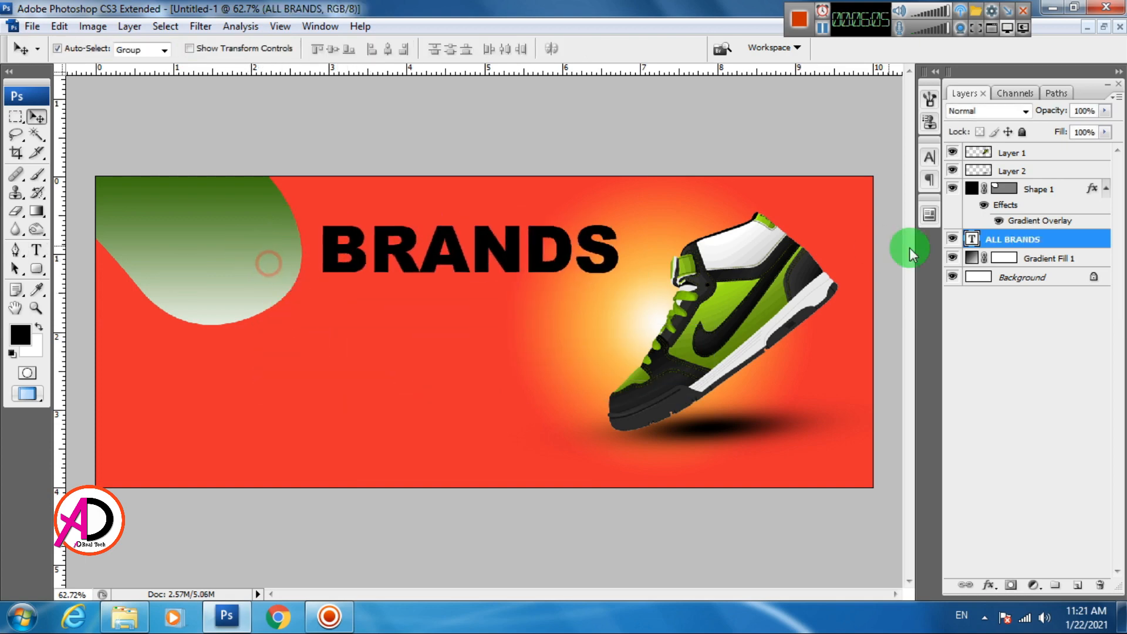
pyautogui.moveTo(1071, 241); pyautogui.dragTo(1070, 167)
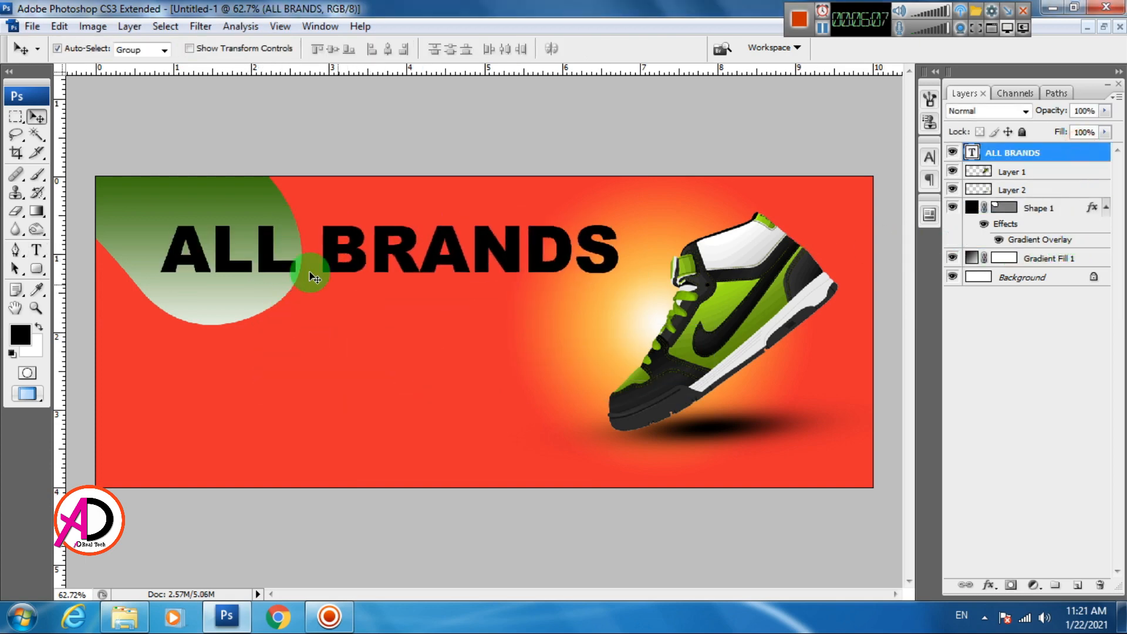
pyautogui.moveTo(266, 247); pyautogui.dragTo(261, 217)
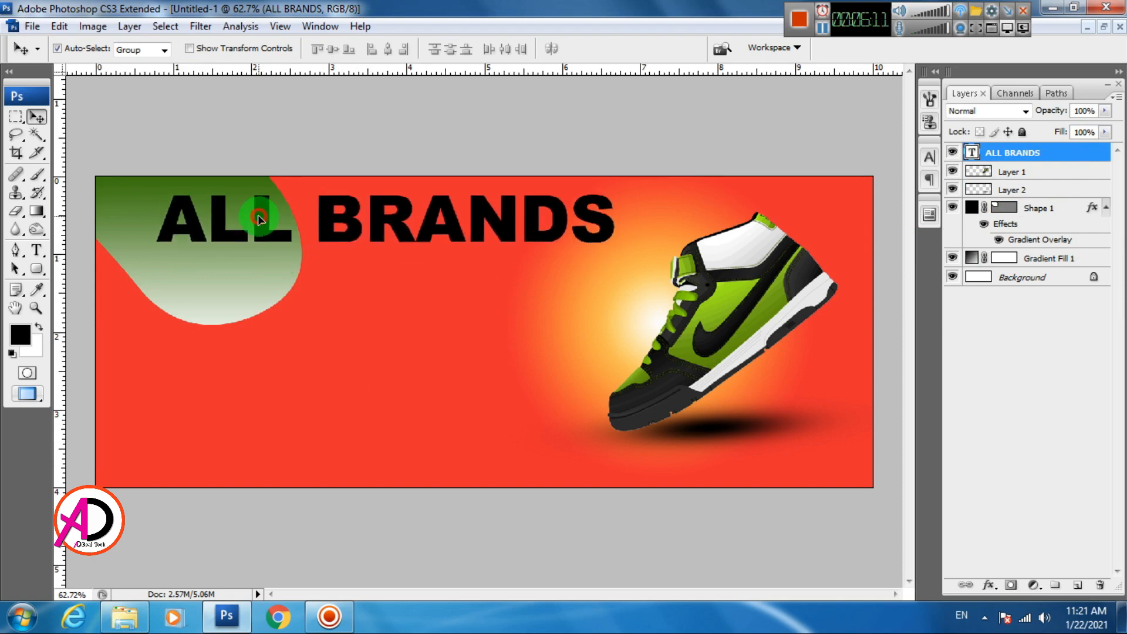
# Recolour the word BRANDS in the heading bright yellow
pyautogui.click(43, 251)
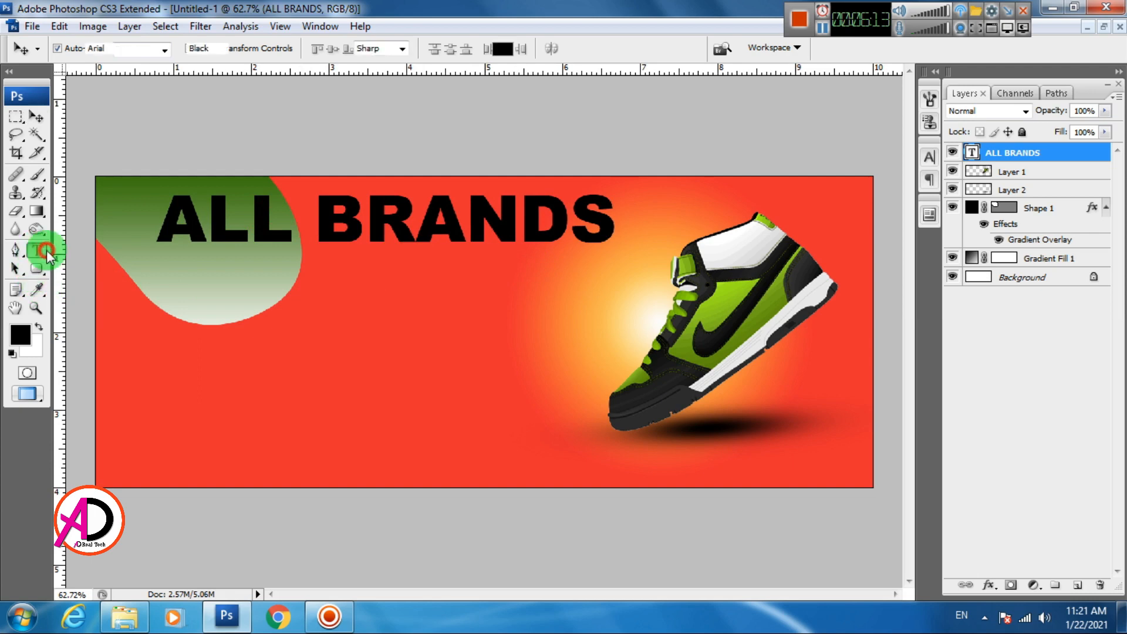
pyautogui.moveTo(317, 225); pyautogui.dragTo(681, 210)
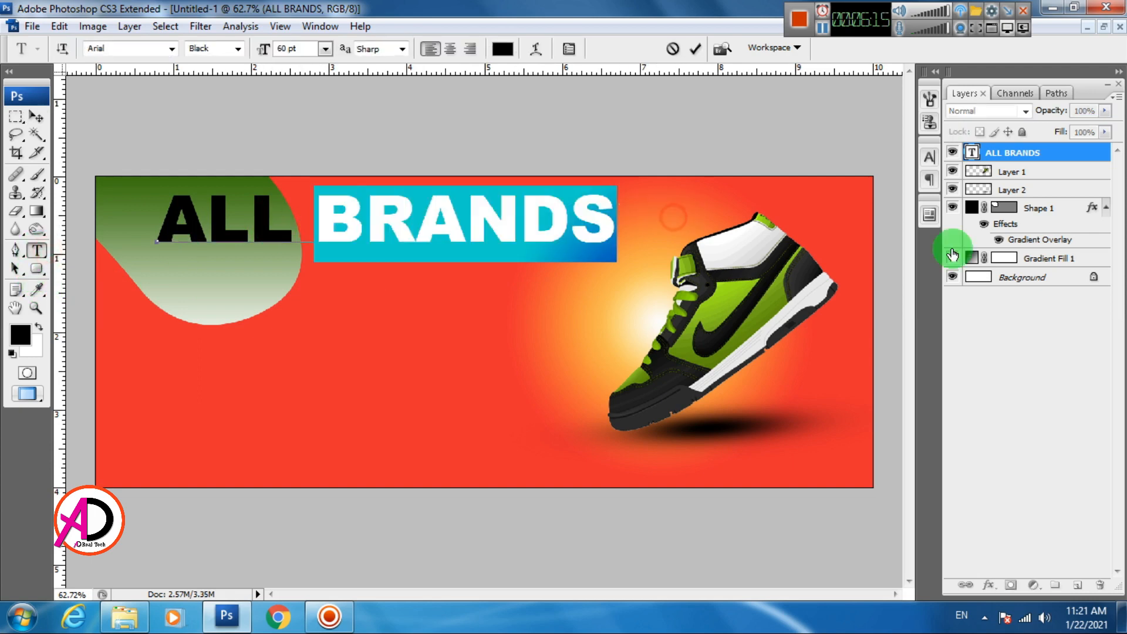
pyautogui.click(930, 158)
pyautogui.click(873, 288)
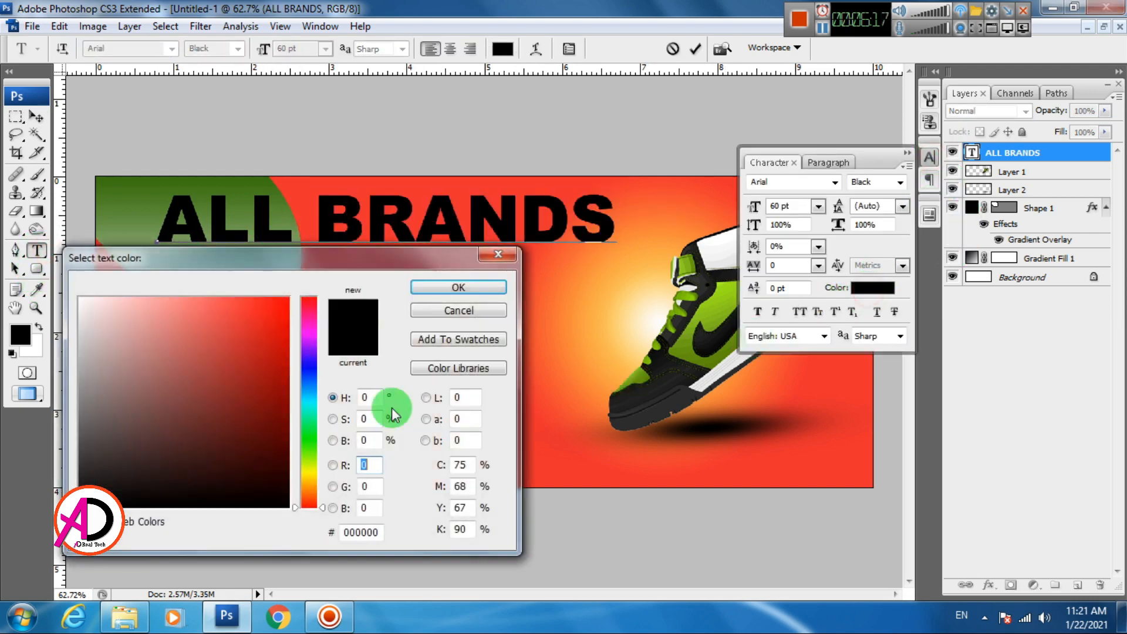
pyautogui.moveTo(310, 493); pyautogui.dragTo(309, 473)
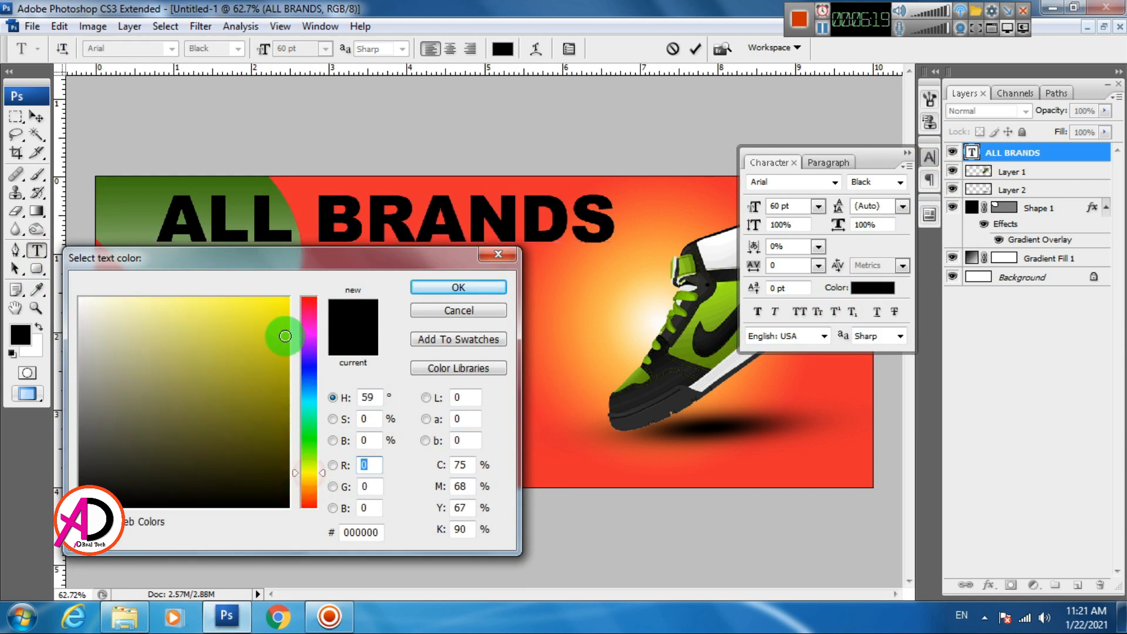
pyautogui.moveTo(281, 327); pyautogui.dragTo(300, 284)
pyautogui.click(450, 287)
# Recolour the word ALL in the heading white and commit the text edit
pyautogui.doubleClick(220, 223)
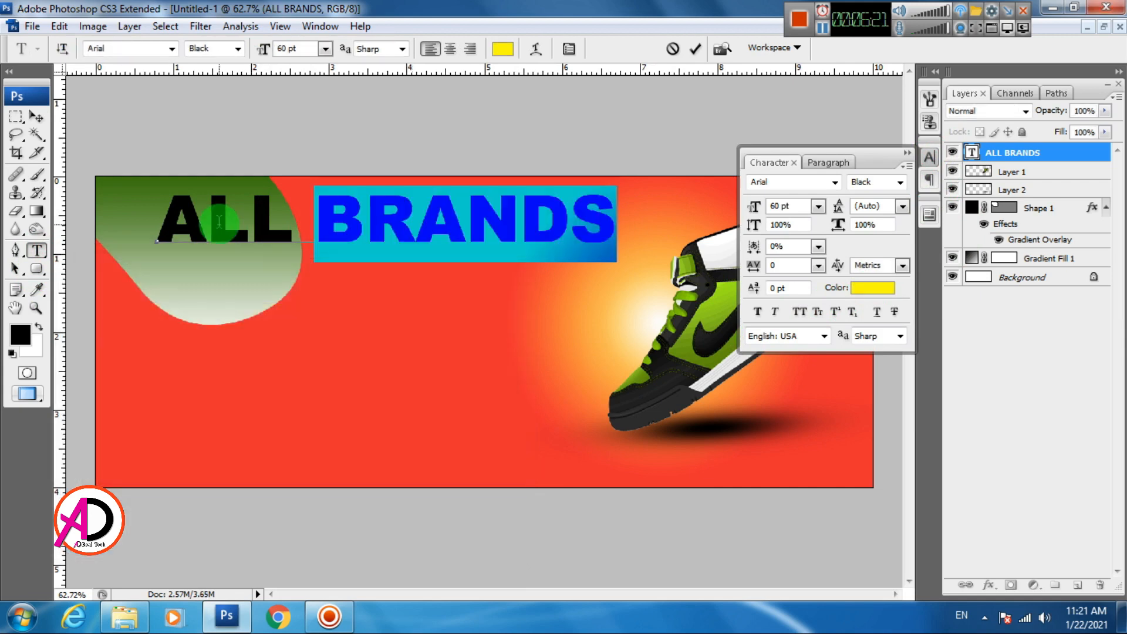
pyautogui.click(870, 290)
pyautogui.moveTo(221, 379); pyautogui.dragTo(82, 298)
pyautogui.click(457, 287)
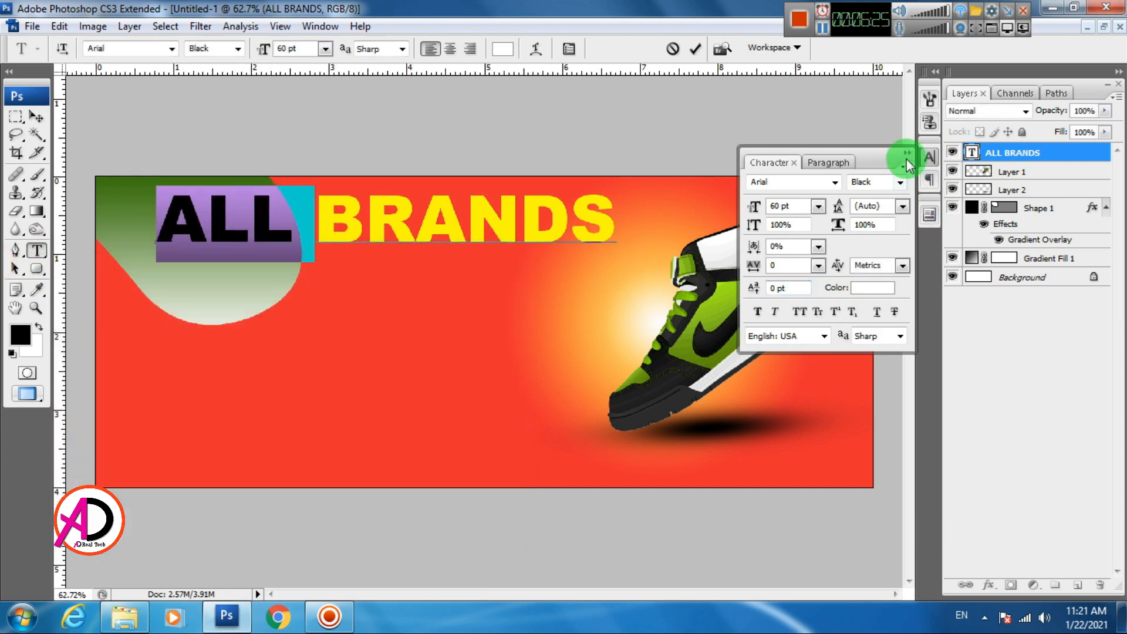
pyautogui.click(35, 117)
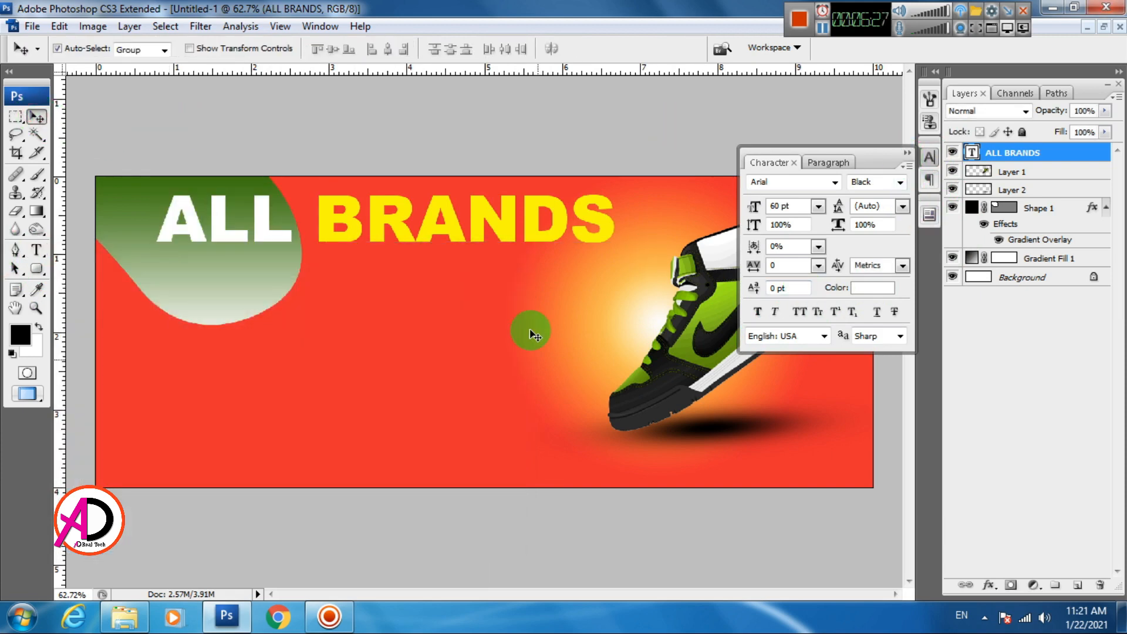
# Apply a drop shadow to the ALL BRANDS heading with 54% opacity, 3 px distance and 0 px size
pyautogui.click(990, 584)
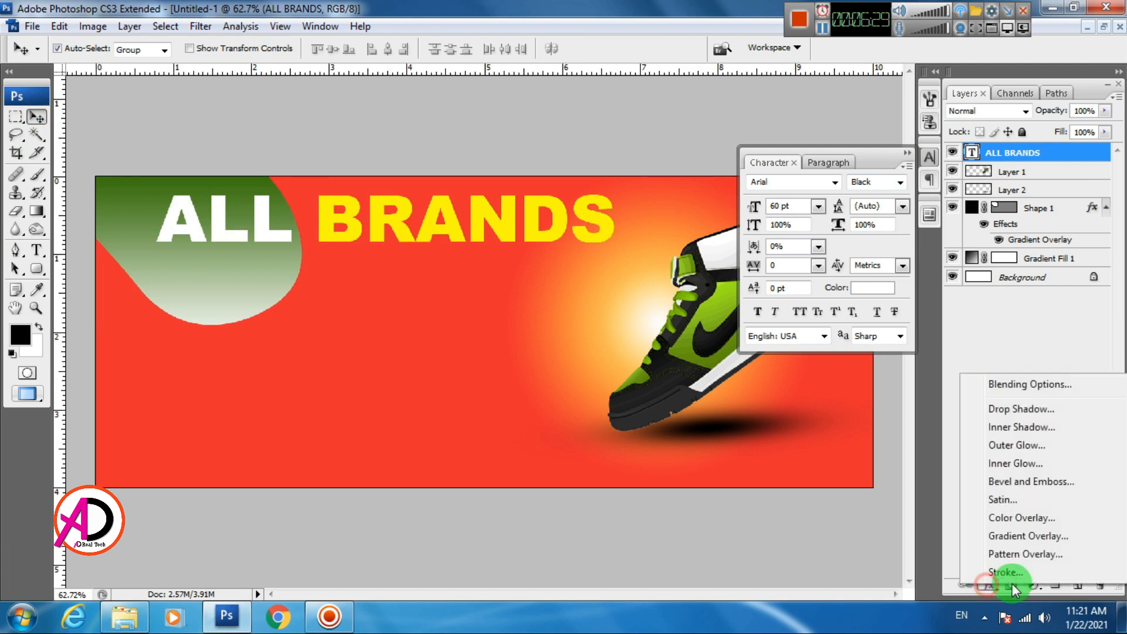
pyautogui.click(1017, 410)
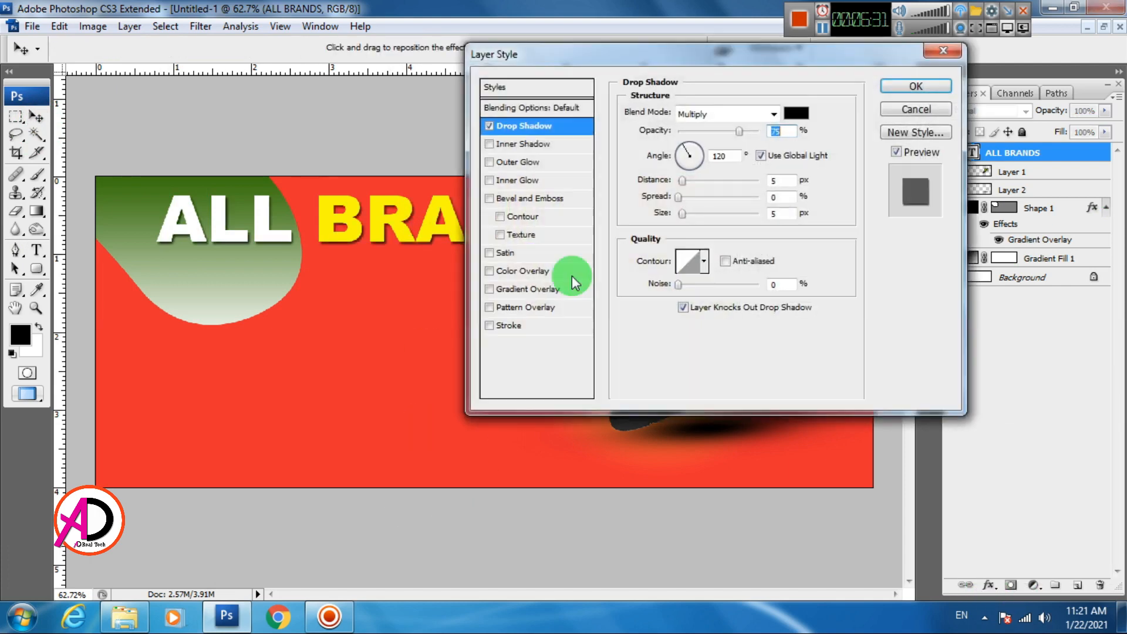
pyautogui.moveTo(640, 54); pyautogui.dragTo(732, 335)
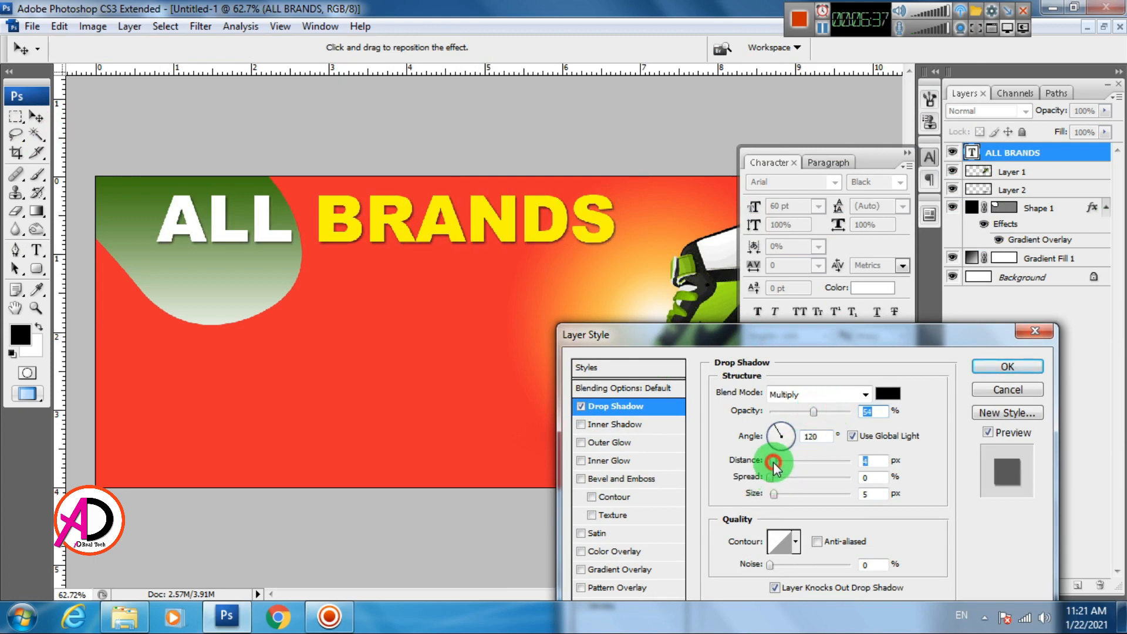
pyautogui.moveTo(774, 462); pyautogui.dragTo(771, 464)
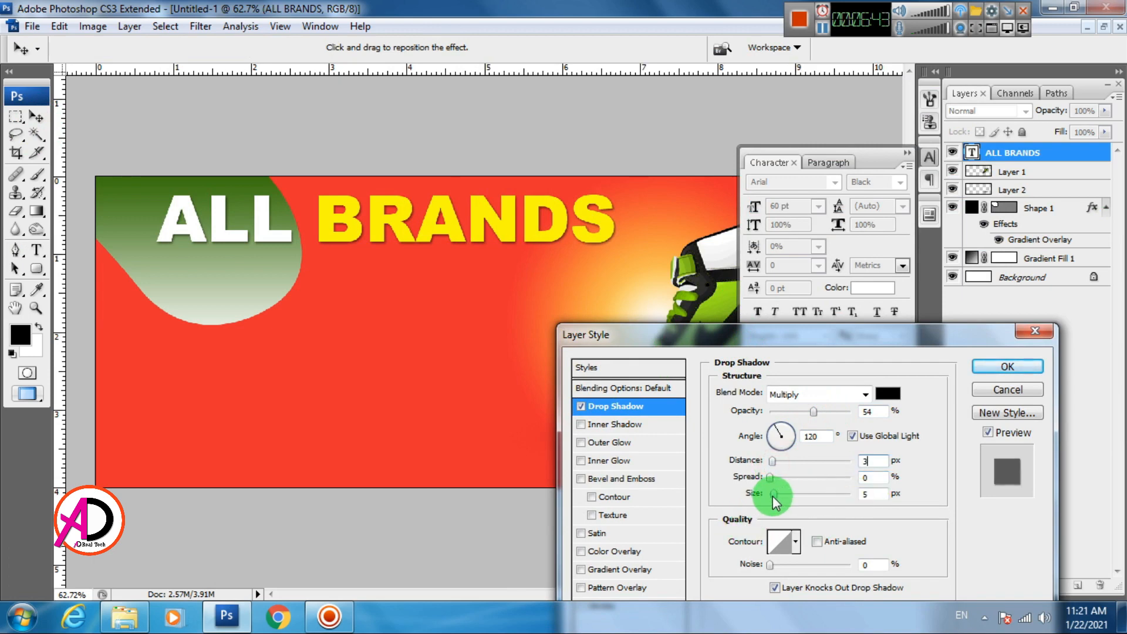
pyautogui.moveTo(773, 496); pyautogui.dragTo(767, 494)
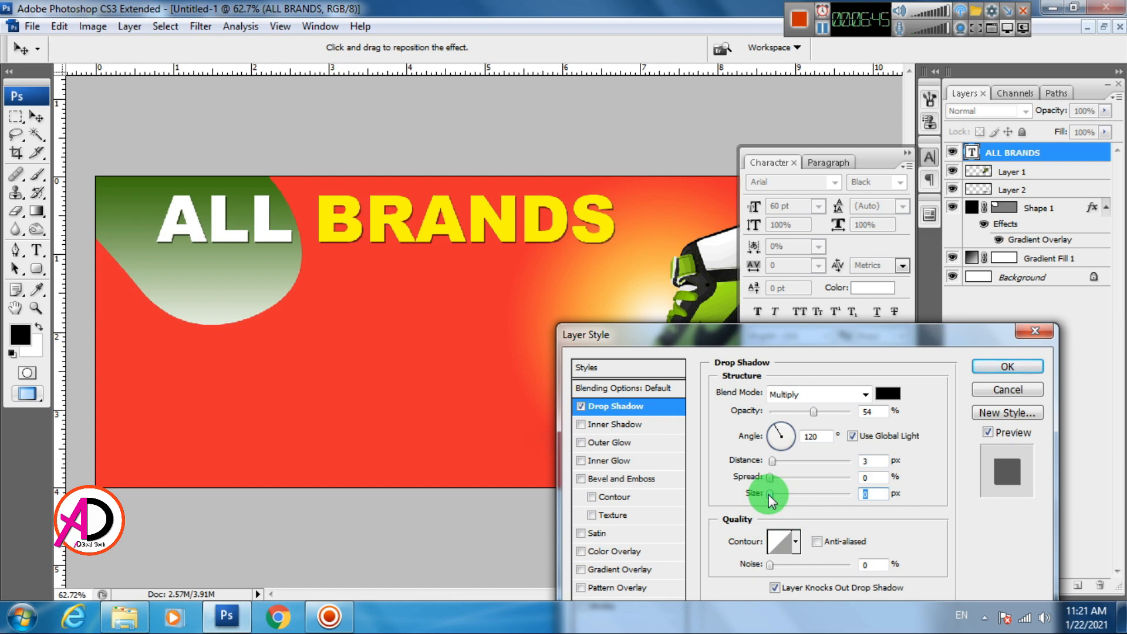
pyautogui.click(769, 494)
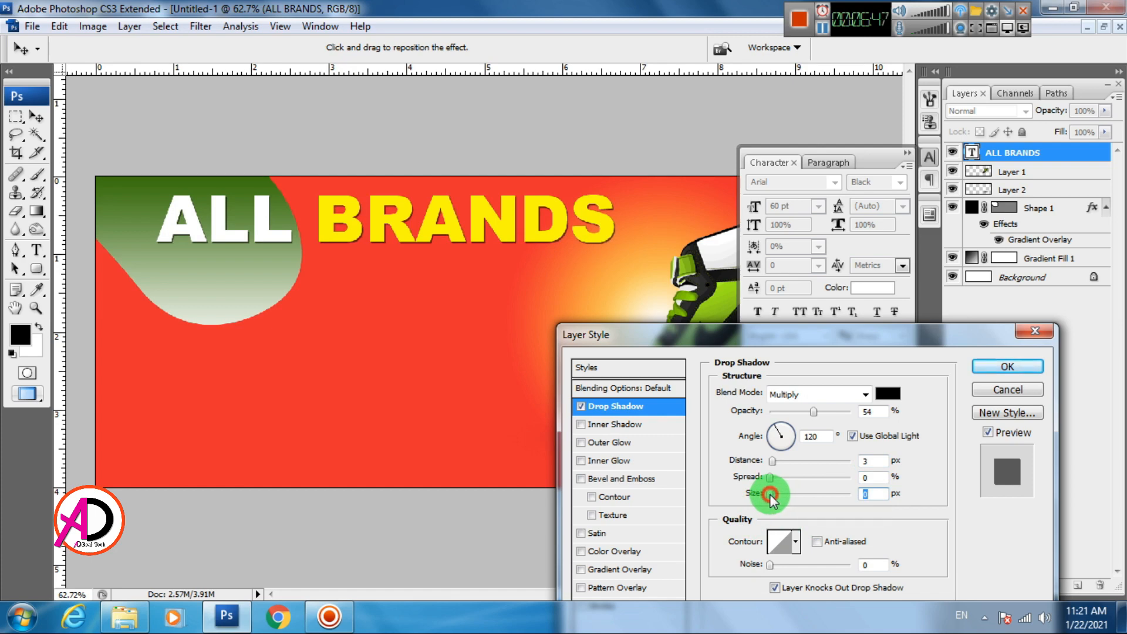
pyautogui.click(1007, 367)
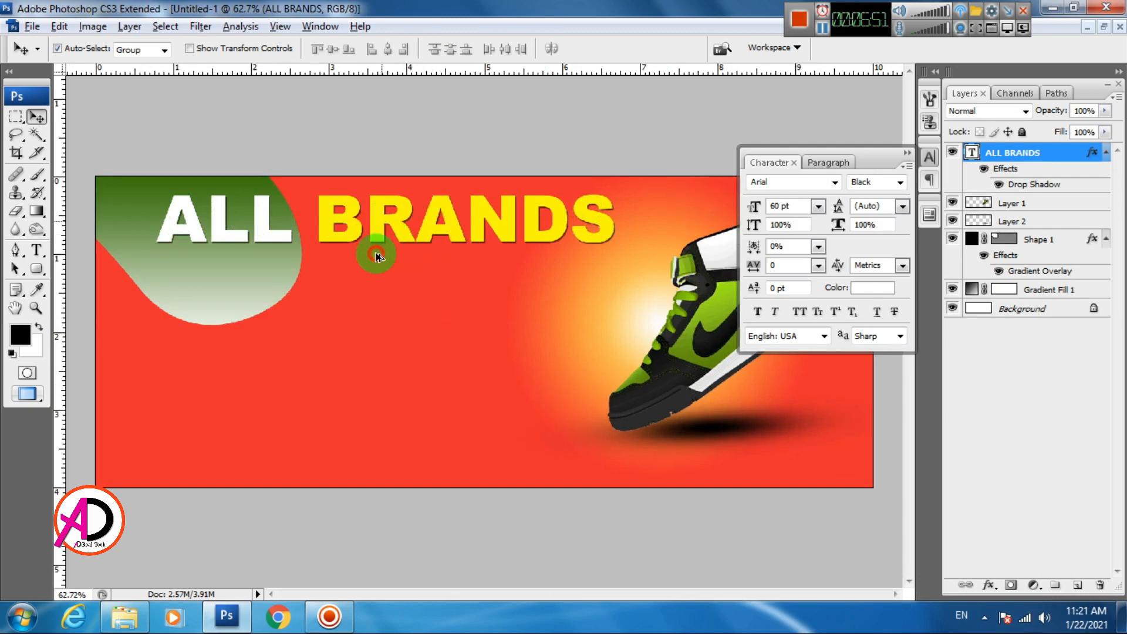
# Duplicate the ALL BRANDS heading directly below the original and replace BRANDS with STYLS in the copy
pyautogui.moveTo(375, 225); pyautogui.dragTo(372, 282)
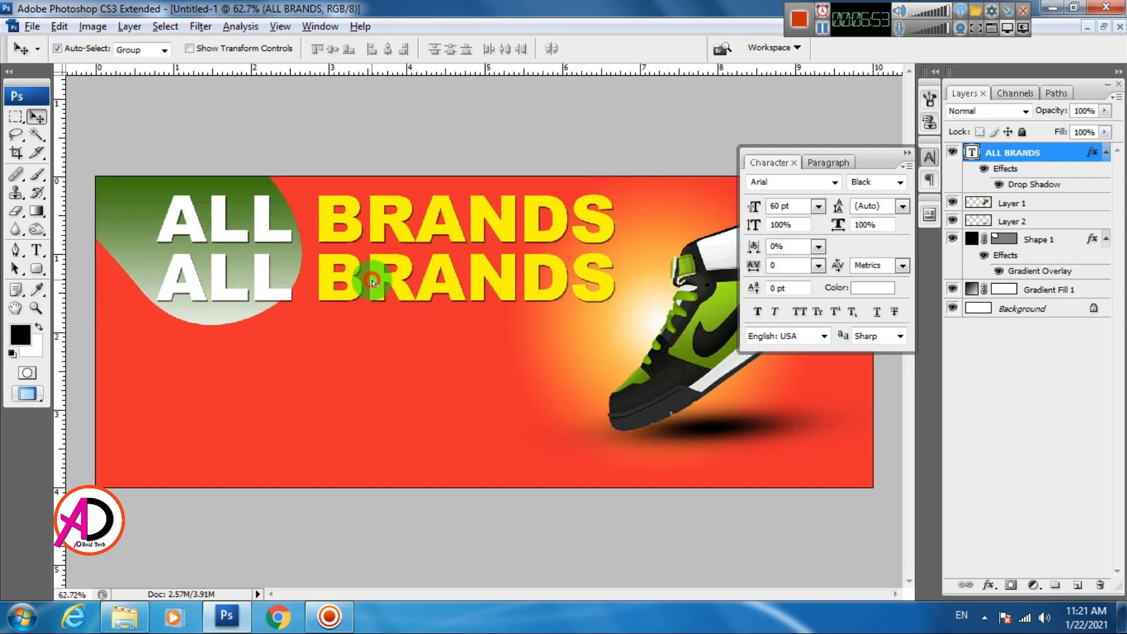
pyautogui.press('t')
pyautogui.click(284, 286)
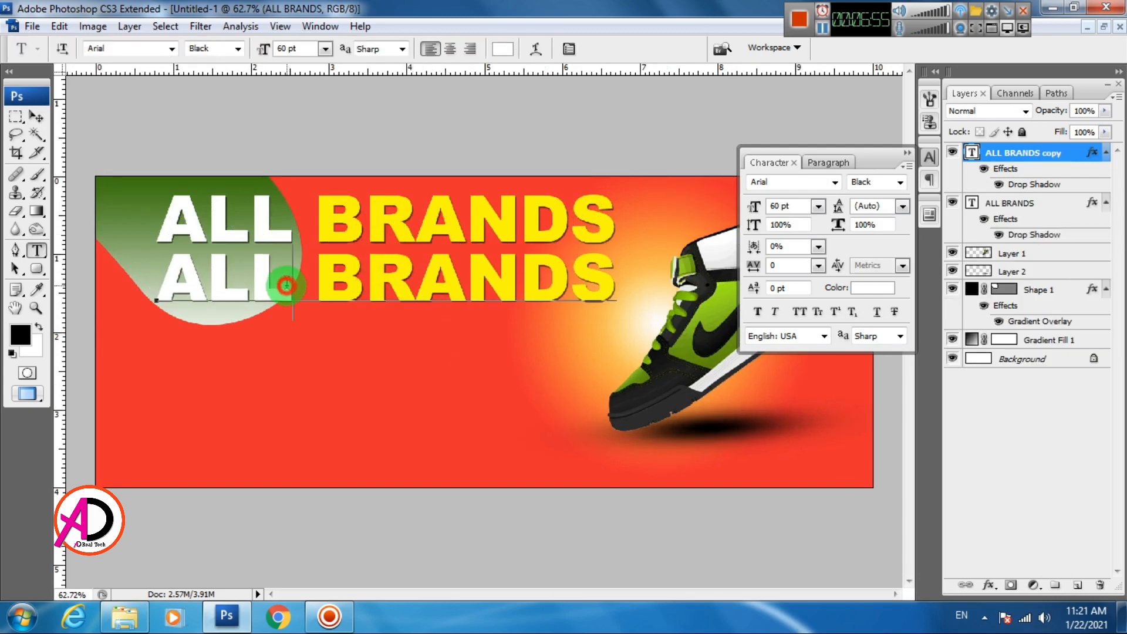
pyautogui.hotkey('ctrl', 'a')
pyautogui.click(350, 292)
pyautogui.moveTo(331, 291); pyautogui.dragTo(615, 288)
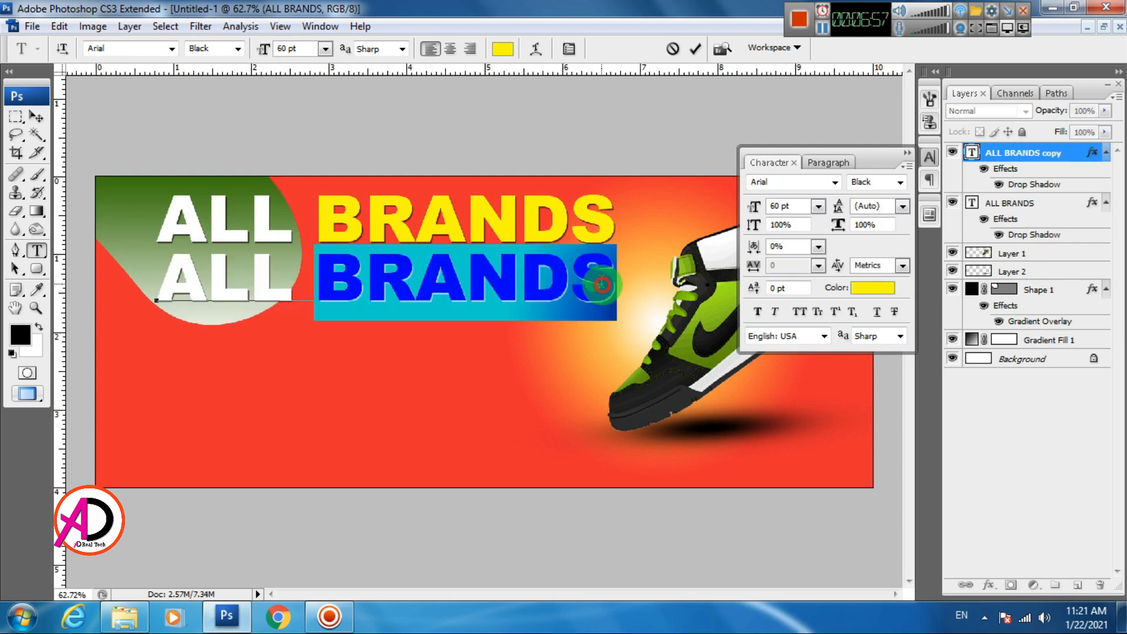
pyautogui.write('STYLS')
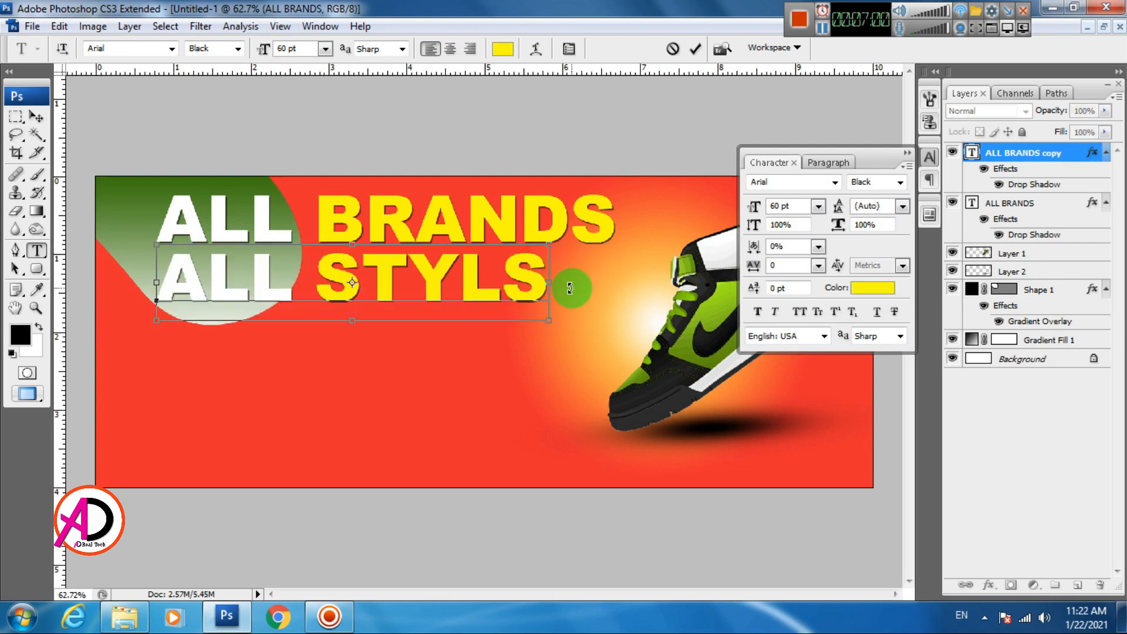
pyautogui.click(569, 287)
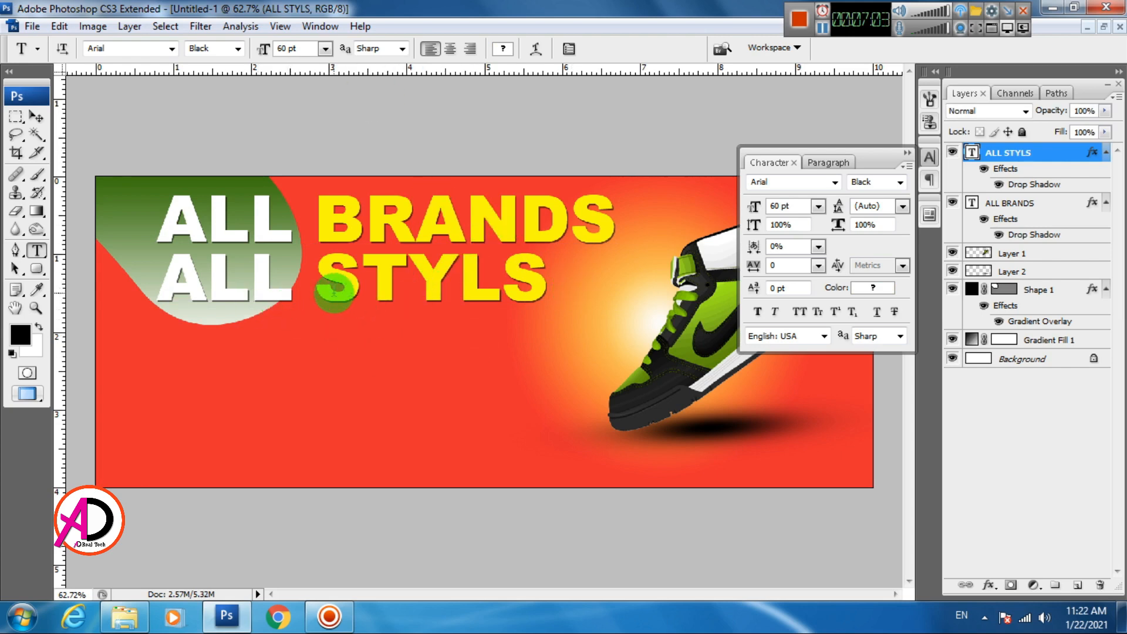
# Recolour the word STYLS light blue (94ecff) and commit the text edit
pyautogui.moveTo(333, 291); pyautogui.dragTo(548, 280)
pyautogui.click(873, 288)
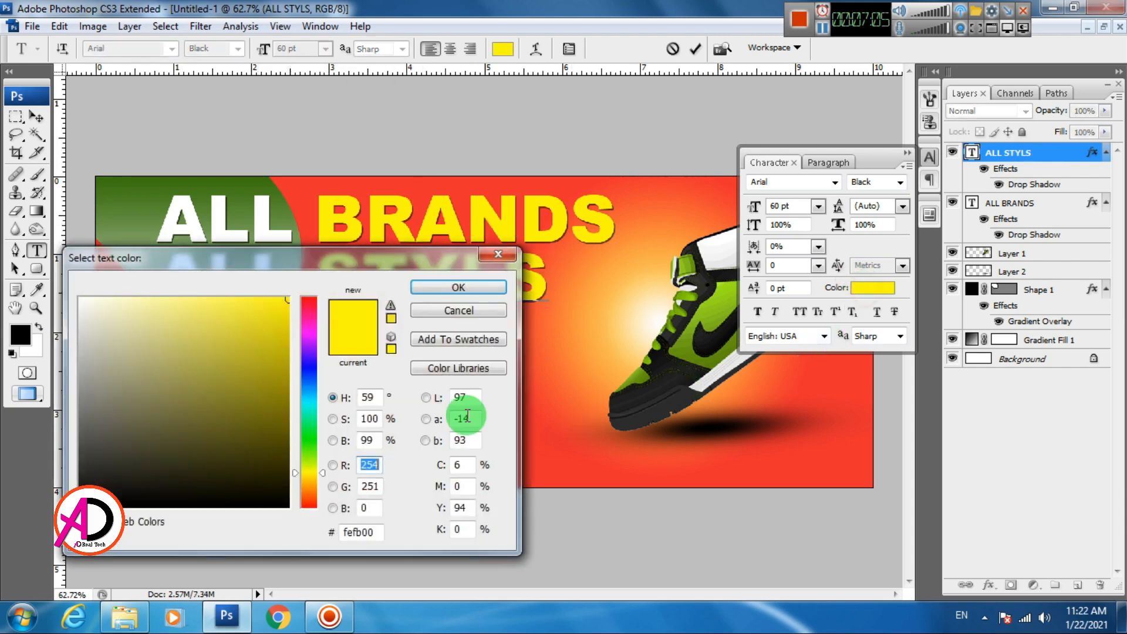
pyautogui.moveTo(310, 402); pyautogui.dragTo(309, 390)
pyautogui.moveTo(329, 259); pyautogui.dragTo(469, 371)
pyautogui.click(369, 410)
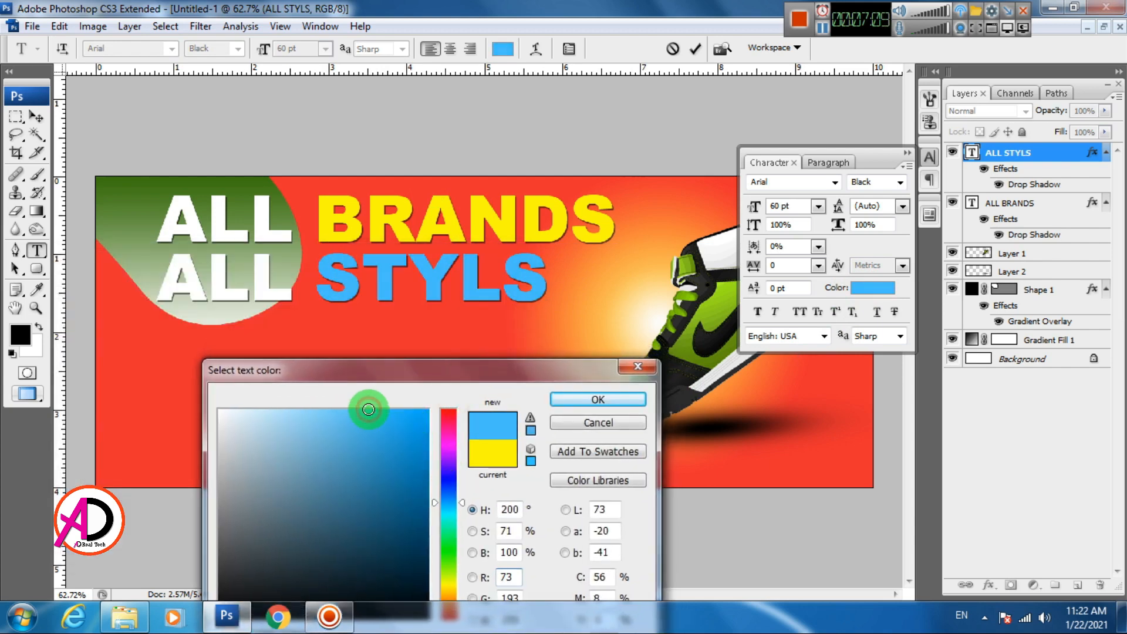
pyautogui.moveTo(358, 411)
pyautogui.mouseDown()
pyautogui.moveTo(312, 410)
pyautogui.moveTo(302, 441)
pyautogui.mouseUp()
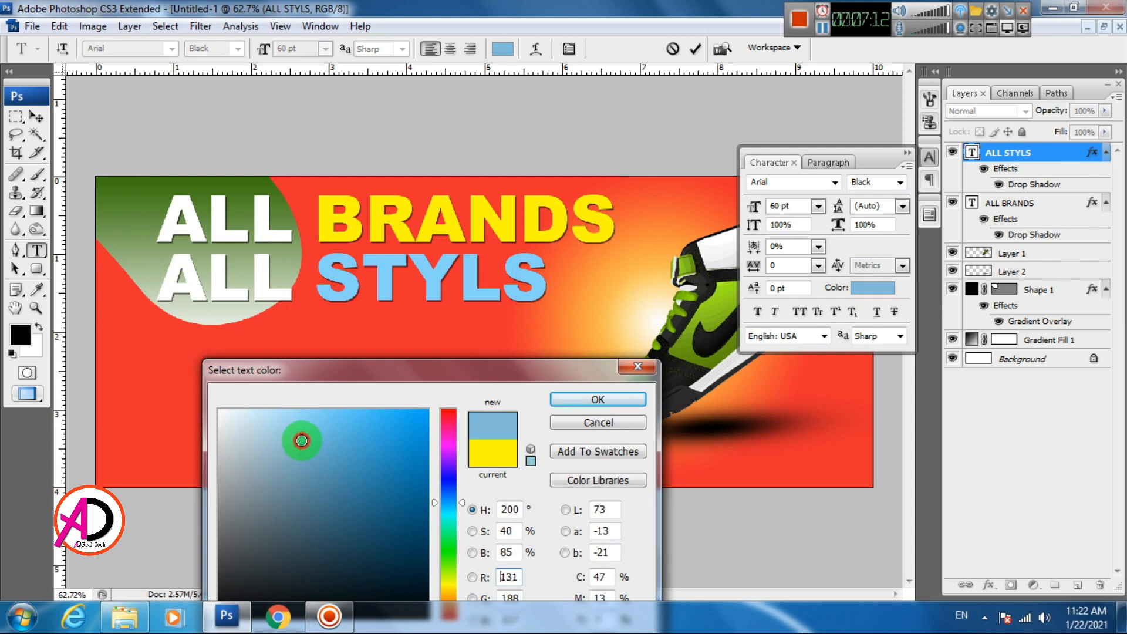
pyautogui.click(450, 506)
pyautogui.click(373, 405)
pyautogui.moveTo(381, 414)
pyautogui.mouseDown()
pyautogui.moveTo(403, 405)
pyautogui.moveTo(345, 402)
pyautogui.moveTo(385, 428)
pyautogui.moveTo(327, 434)
pyautogui.moveTo(318, 409)
pyautogui.mouseUp()
pyautogui.moveTo(442, 370); pyautogui.dragTo(433, 322)
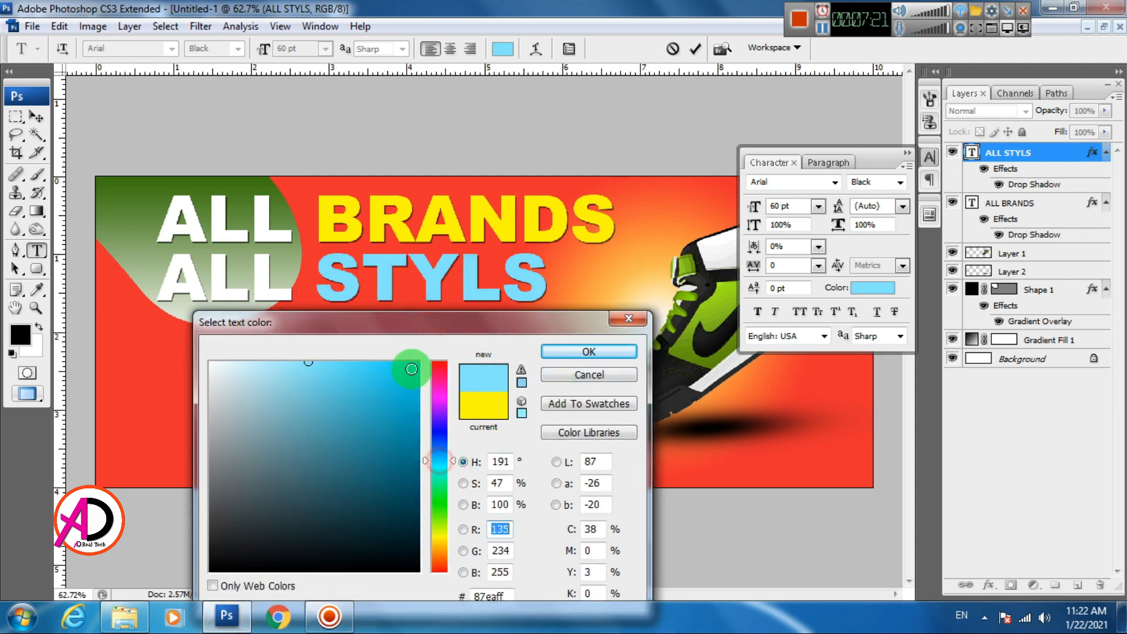
pyautogui.moveTo(370, 357)
pyautogui.mouseDown()
pyautogui.moveTo(301, 358)
pyautogui.moveTo(307, 382)
pyautogui.moveTo(299, 344)
pyautogui.mouseUp()
pyautogui.click(484, 388)
pyautogui.click(619, 351)
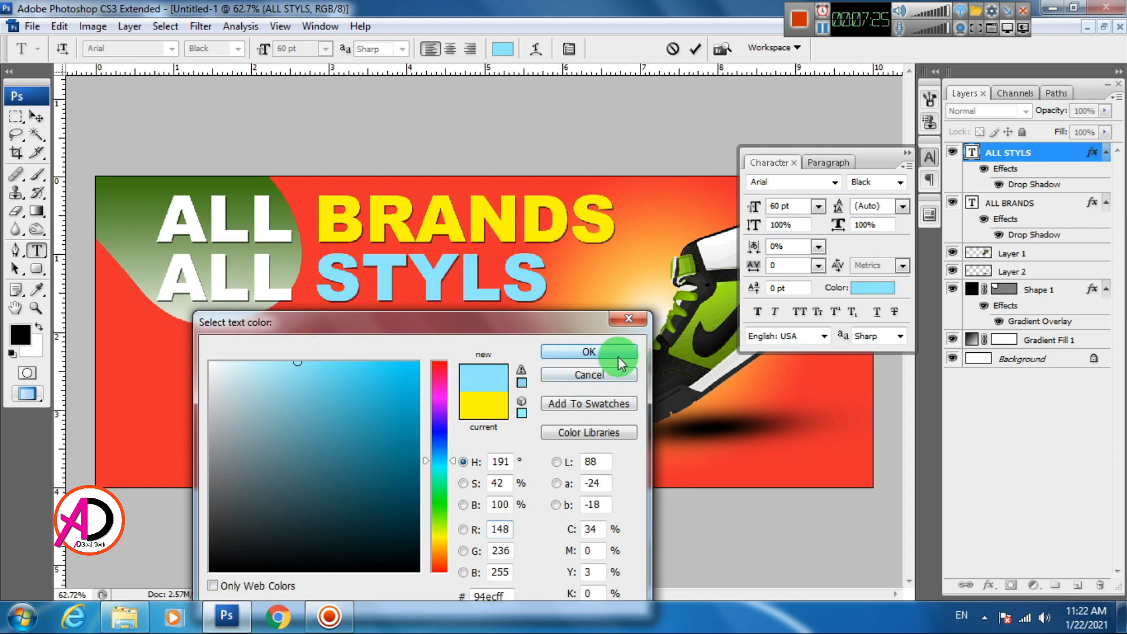
pyautogui.click(32, 120)
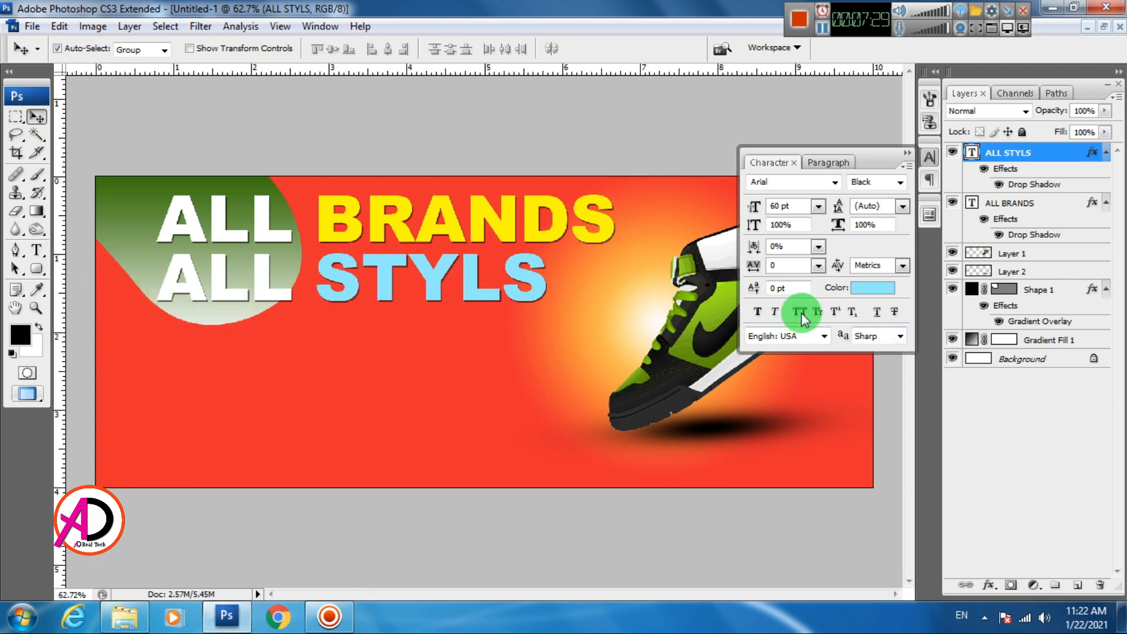
# Apply faux italic to both the ALL STYLS and ALL BRANDS headings
pyautogui.click(775, 311)
pyautogui.click(403, 232)
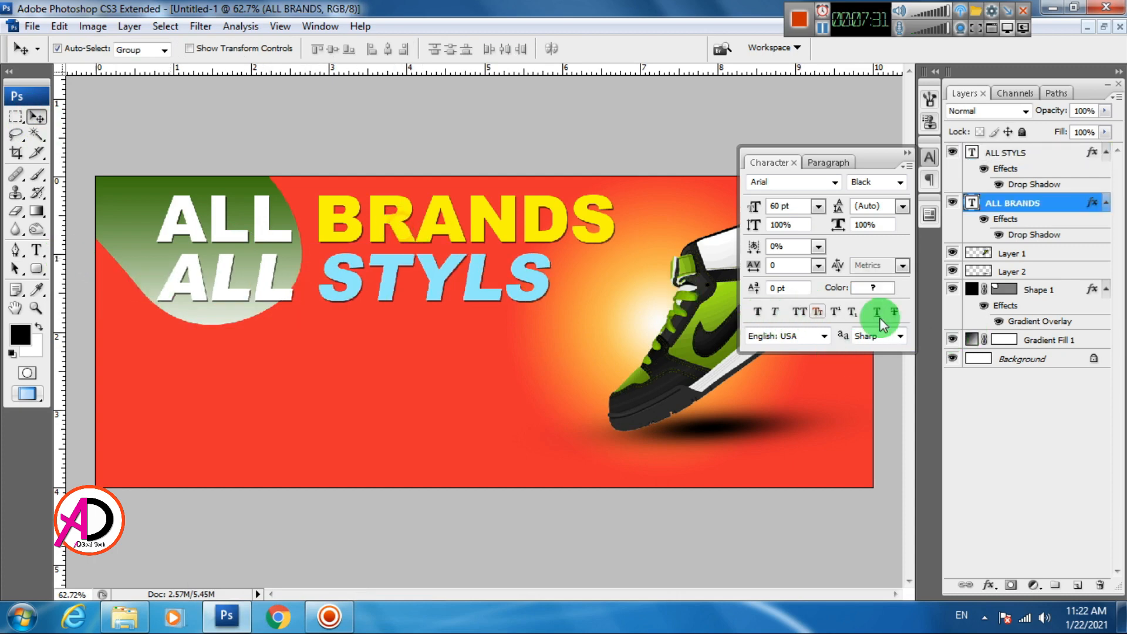
pyautogui.click(776, 315)
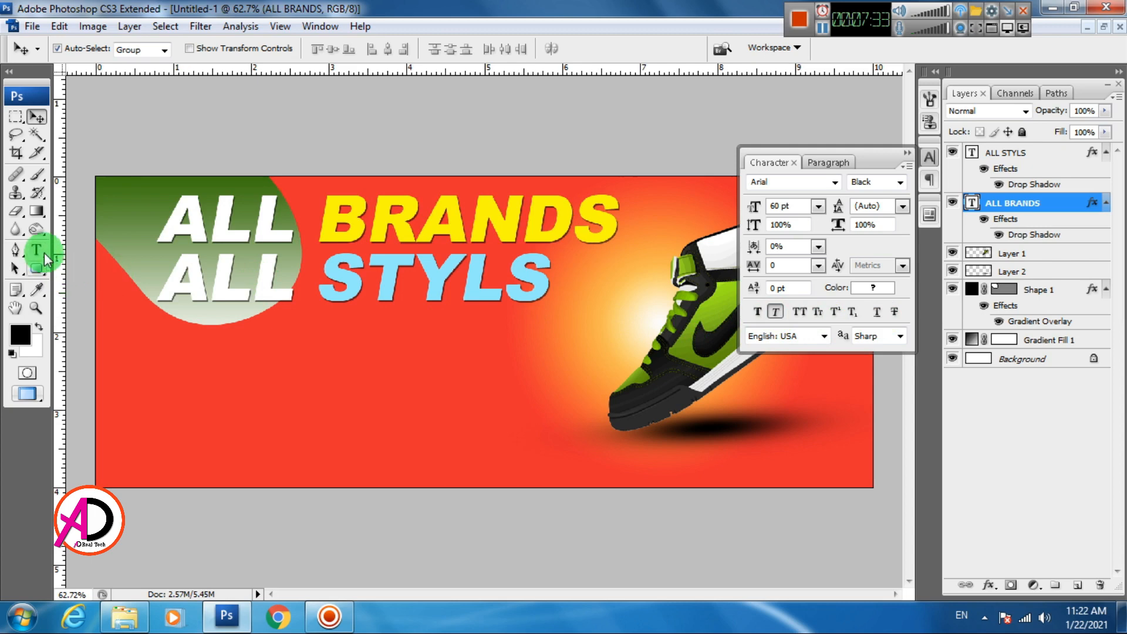
# Add three dots after STYLS in the second heading and commit the text
pyautogui.click(36, 249)
pyautogui.click(543, 287)
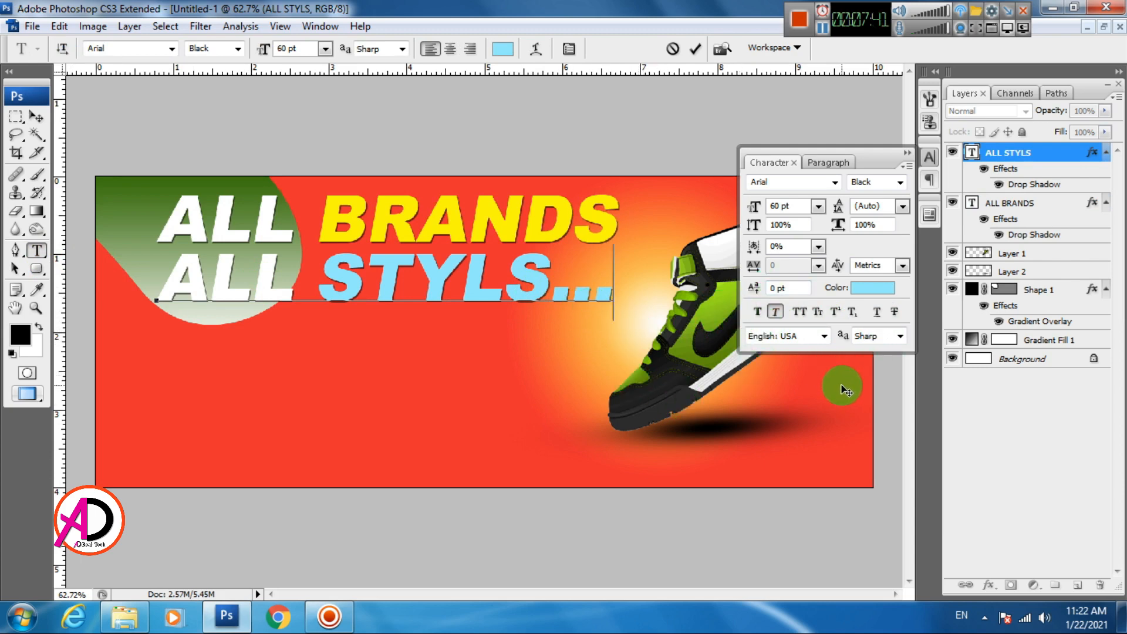
pyautogui.click(36, 116)
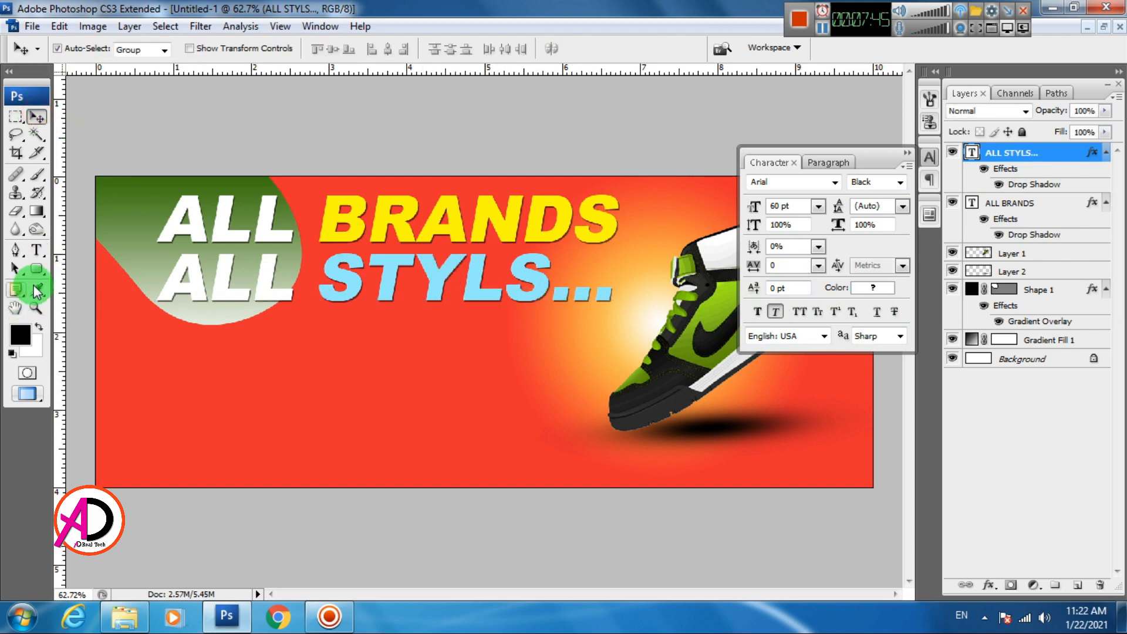
# Recolour the three dots after STYLS white (ffffff) and commit the text edit
pyautogui.click(36, 249)
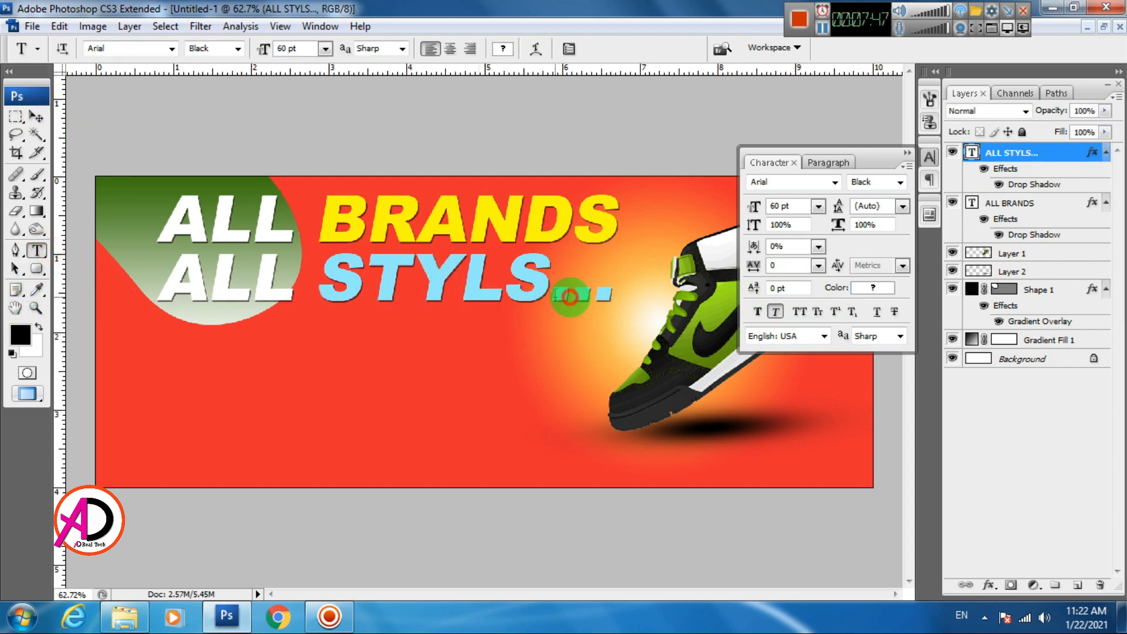
pyautogui.moveTo(570, 296); pyautogui.dragTo(627, 297)
pyautogui.click(873, 287)
pyautogui.moveTo(355, 397); pyautogui.dragTo(144, 337)
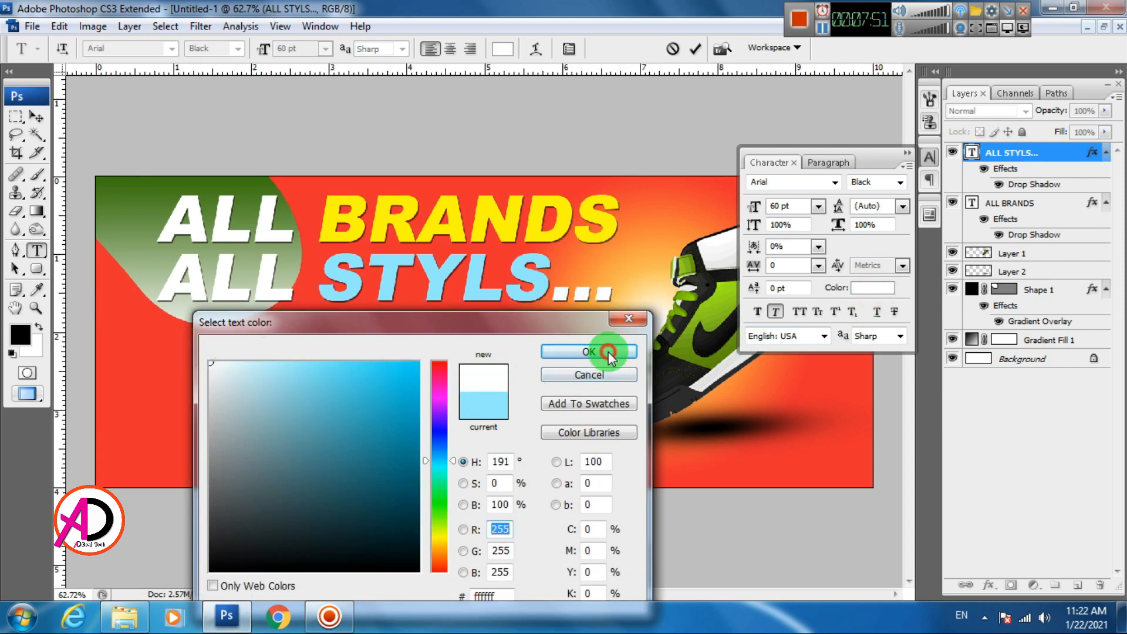
pyautogui.click(607, 353)
pyautogui.click(36, 116)
pyautogui.scroll(-3, 431, 441)
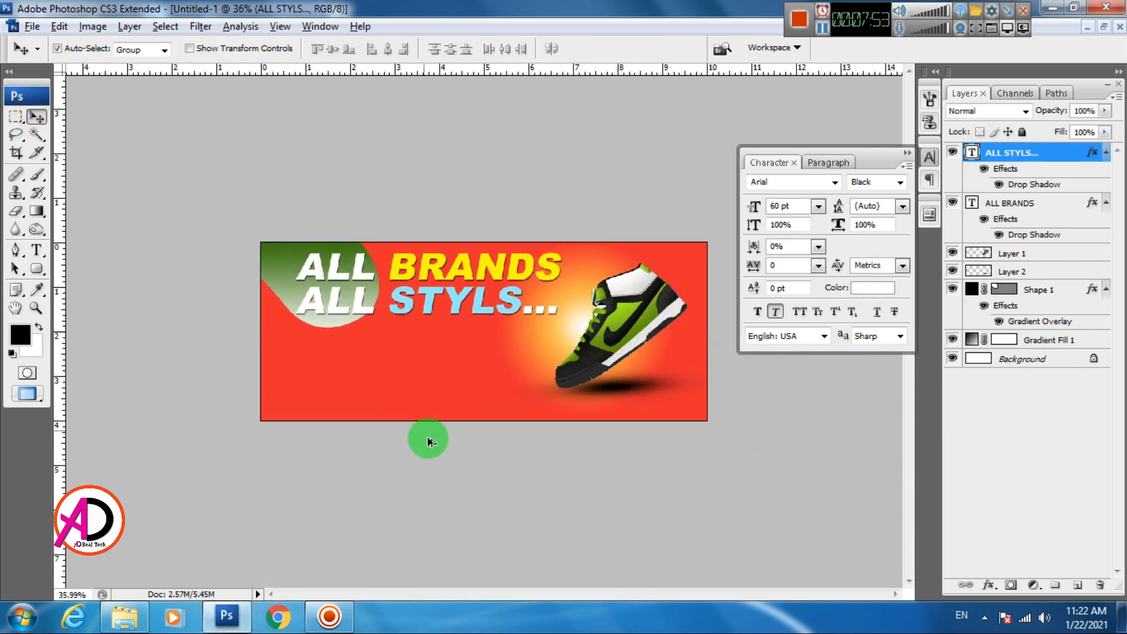
pyautogui.scroll(1, 471, 415)
pyautogui.scroll(-1, 479, 399)
pyautogui.scroll(1, 479, 399)
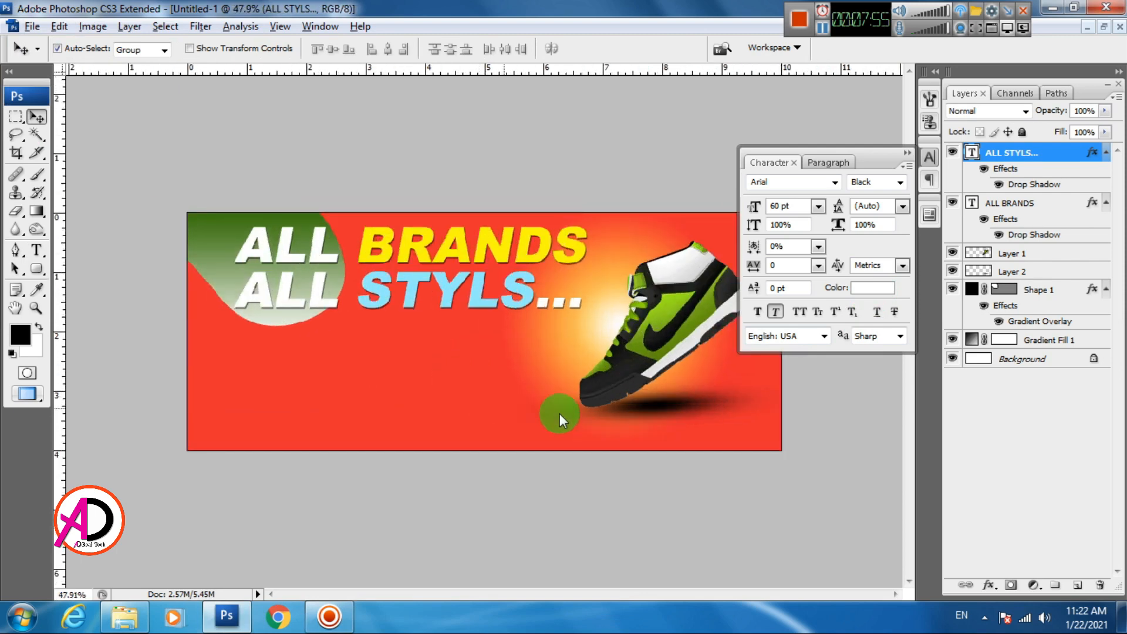
pyautogui.click(206, 262)
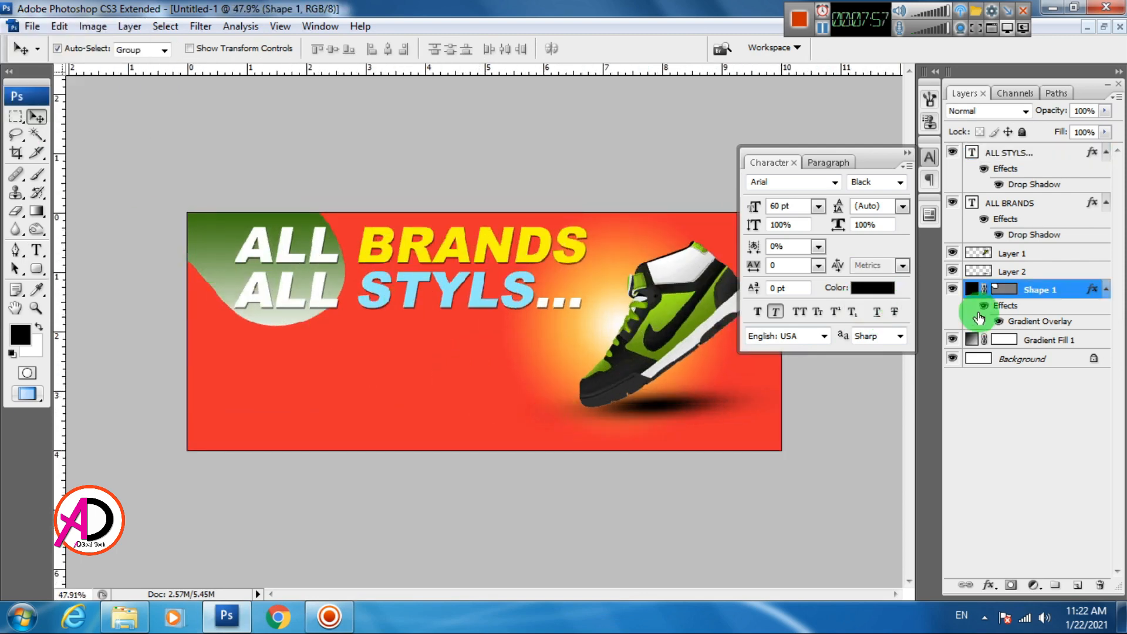
pyautogui.doubleClick(974, 290)
pyautogui.press('Return')
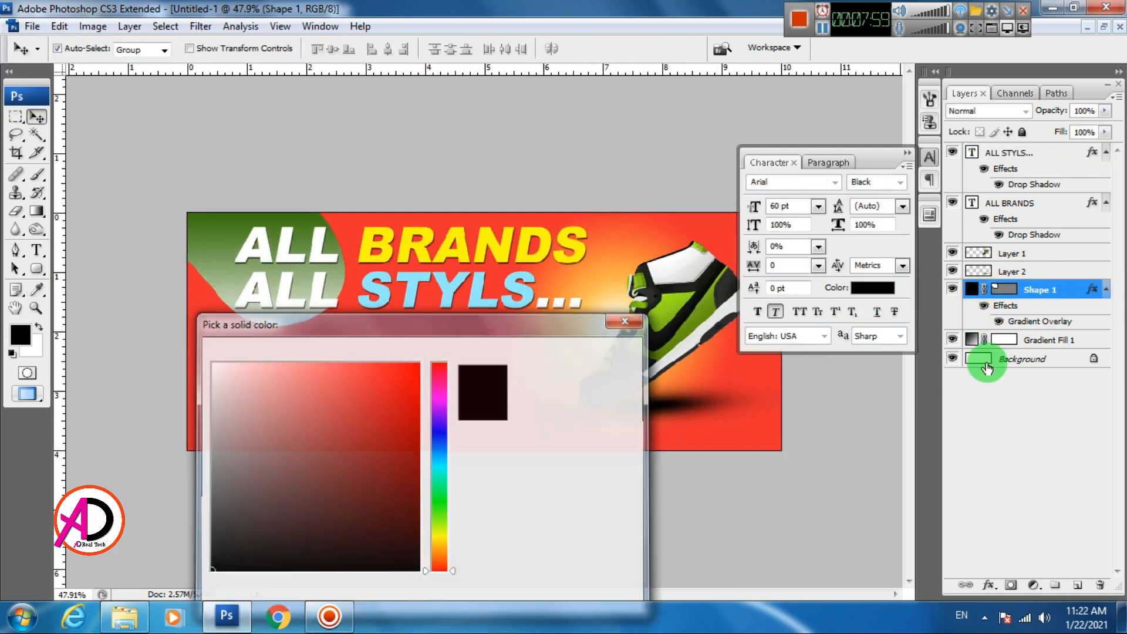
# Change the green shape's gradient overlay style to Angle
pyautogui.doubleClick(1031, 322)
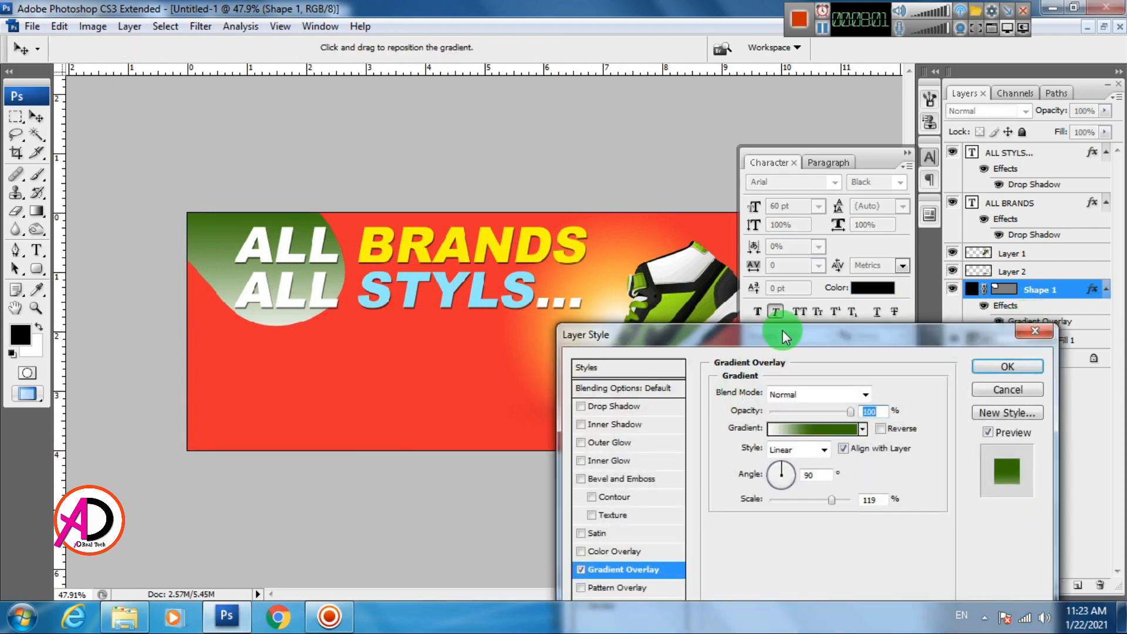
pyautogui.moveTo(807, 300); pyautogui.dragTo(798, 154)
pyautogui.click(840, 245)
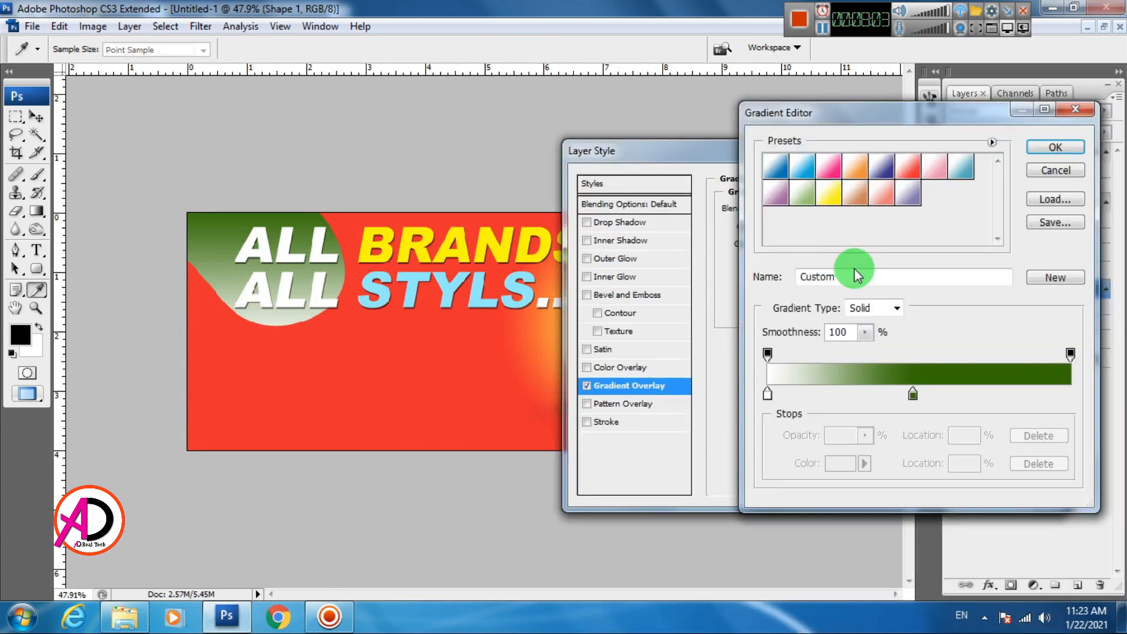
pyautogui.press('Return')
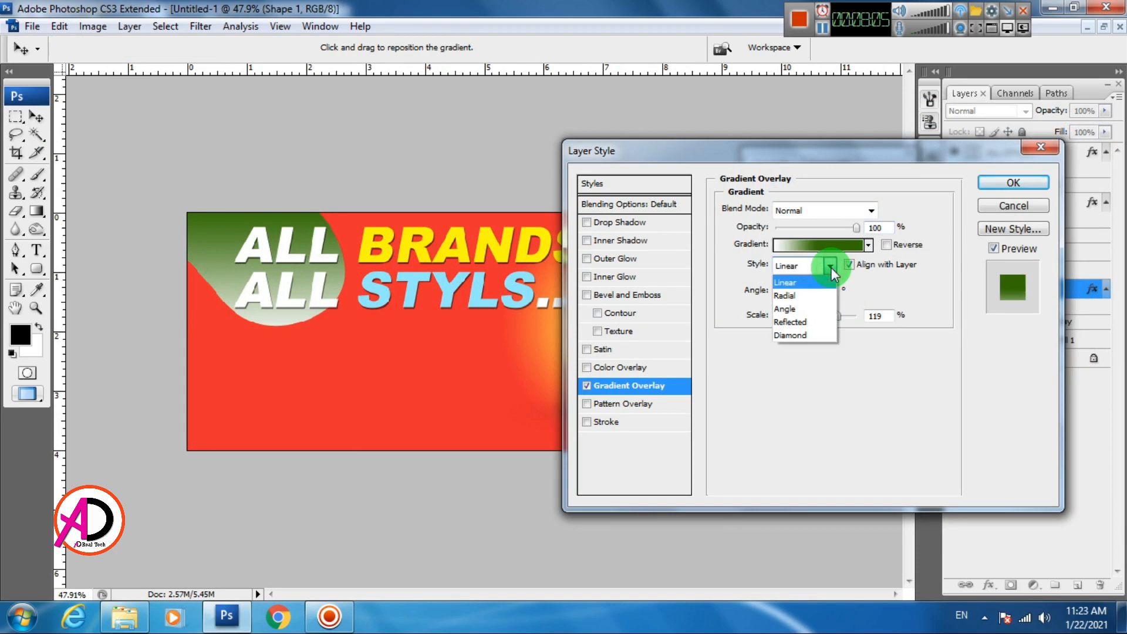
pyautogui.click(816, 306)
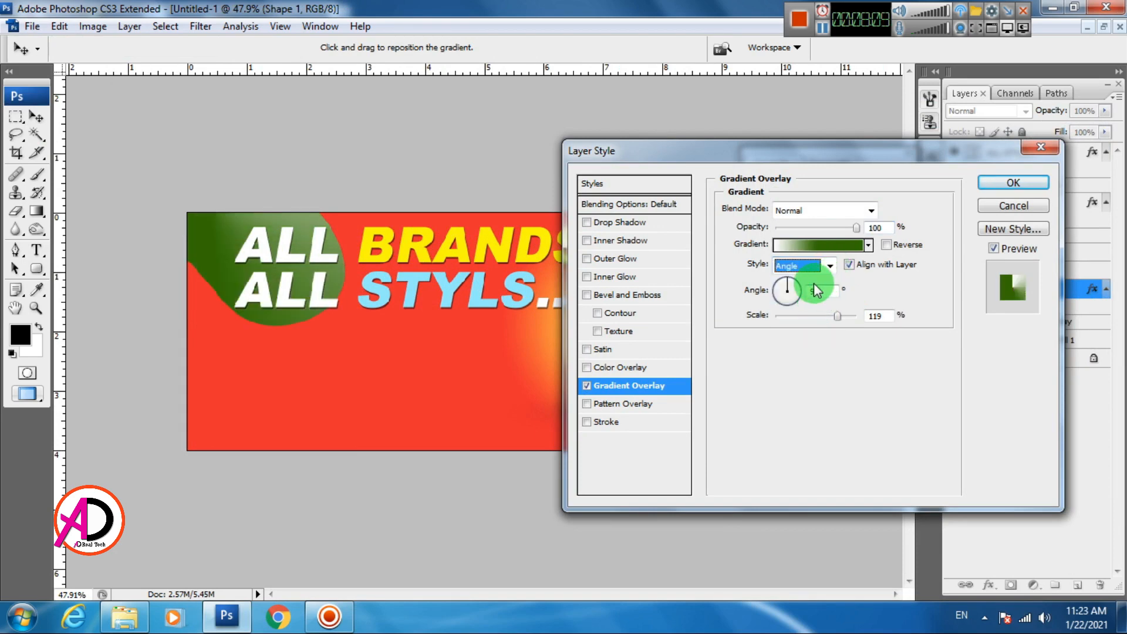
# Reverse the stop order in the green shape's overlay gradient, with green at 26% and white nearer the far end, and apply it
pyautogui.click(824, 253)
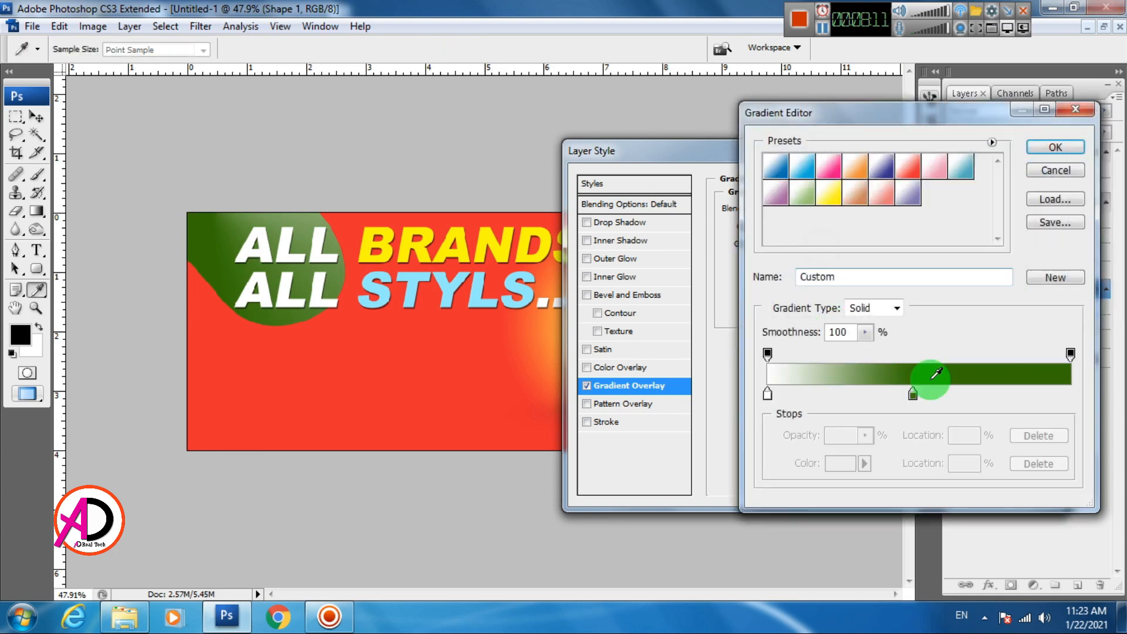
pyautogui.moveTo(767, 392); pyautogui.dragTo(896, 393)
pyautogui.moveTo(997, 415); pyautogui.dragTo(1070, 409)
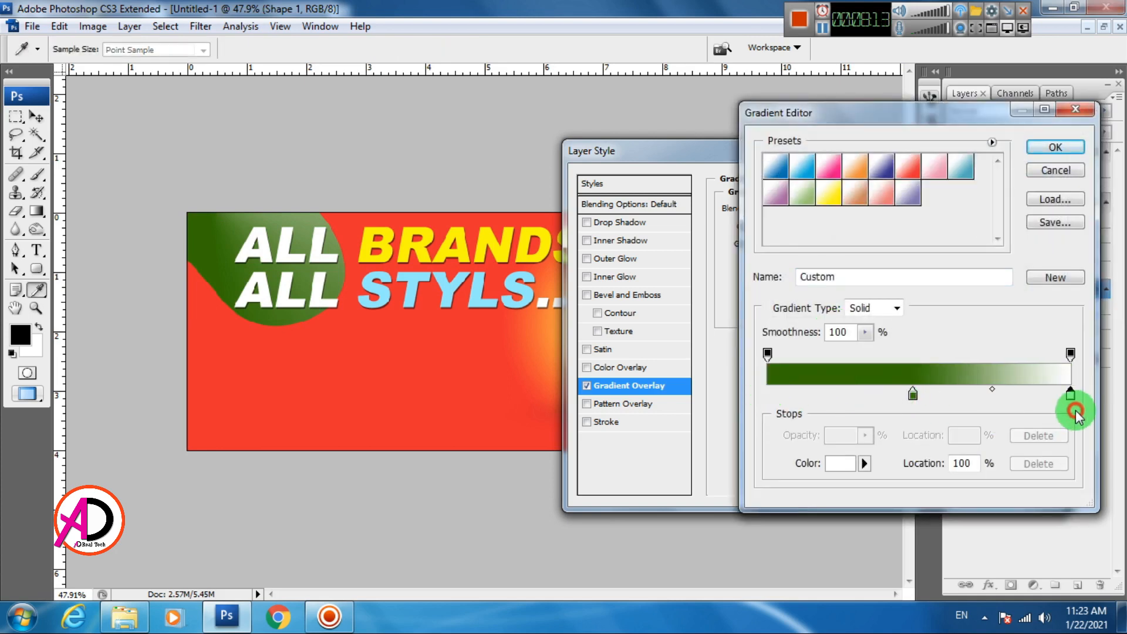
pyautogui.moveTo(915, 404); pyautogui.dragTo(888, 399)
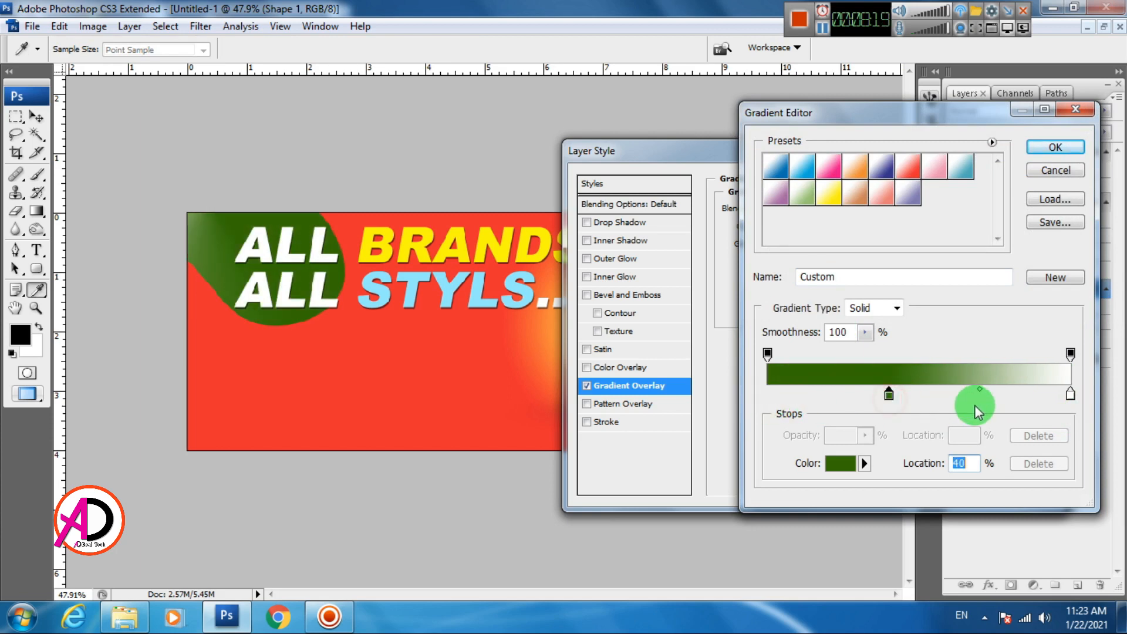
pyautogui.moveTo(1071, 398); pyautogui.dragTo(1016, 399)
pyautogui.moveTo(888, 398); pyautogui.dragTo(847, 401)
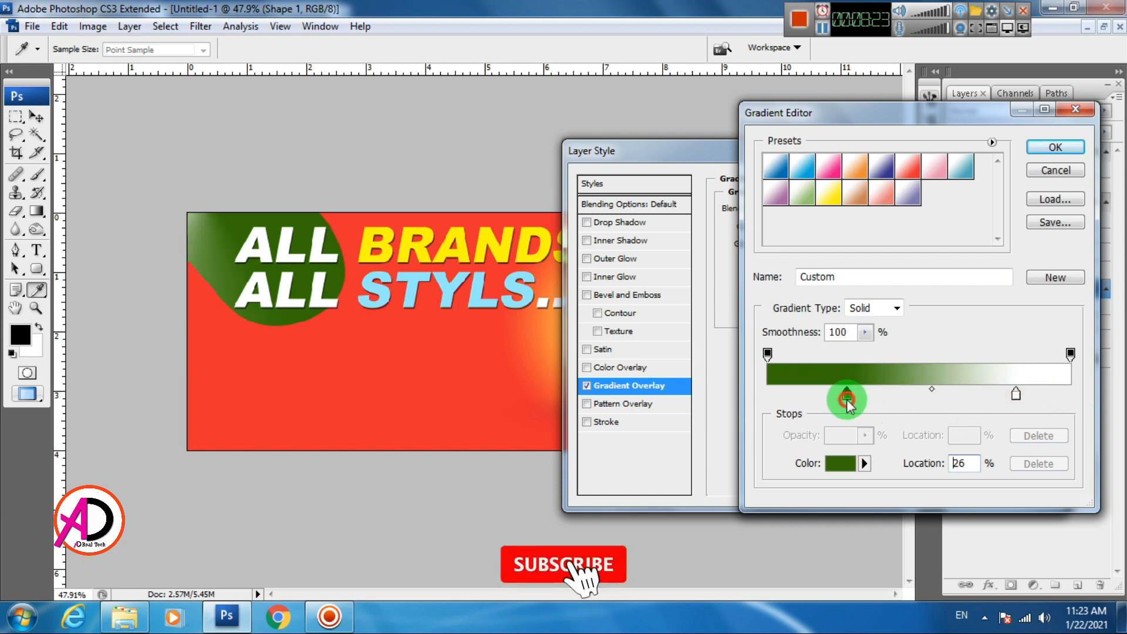
pyautogui.click(1055, 147)
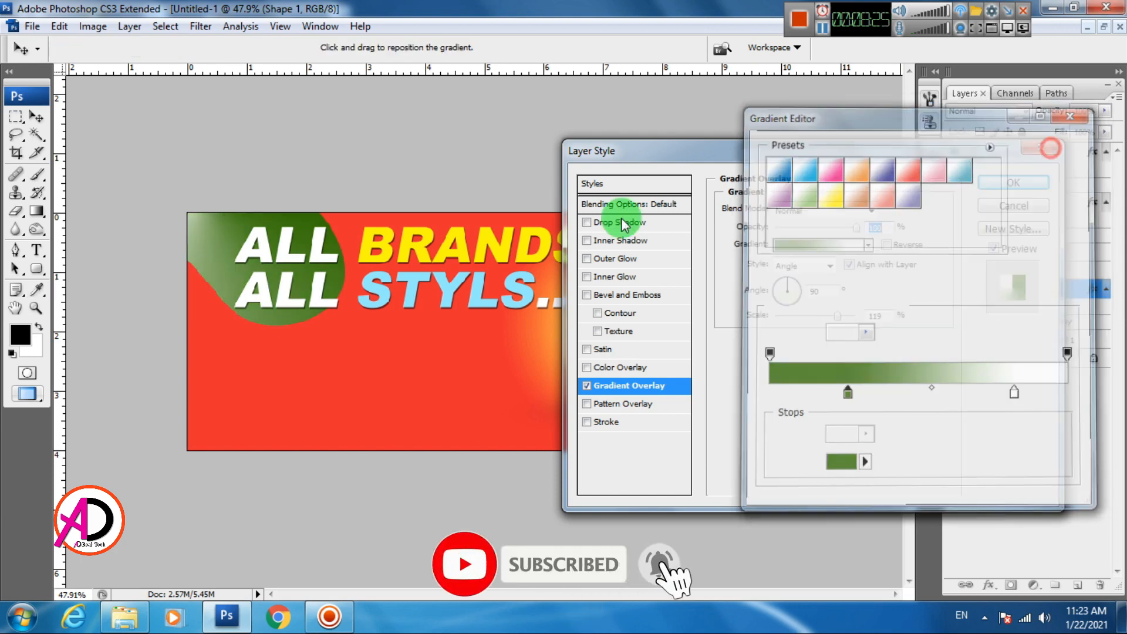
pyautogui.click(1001, 183)
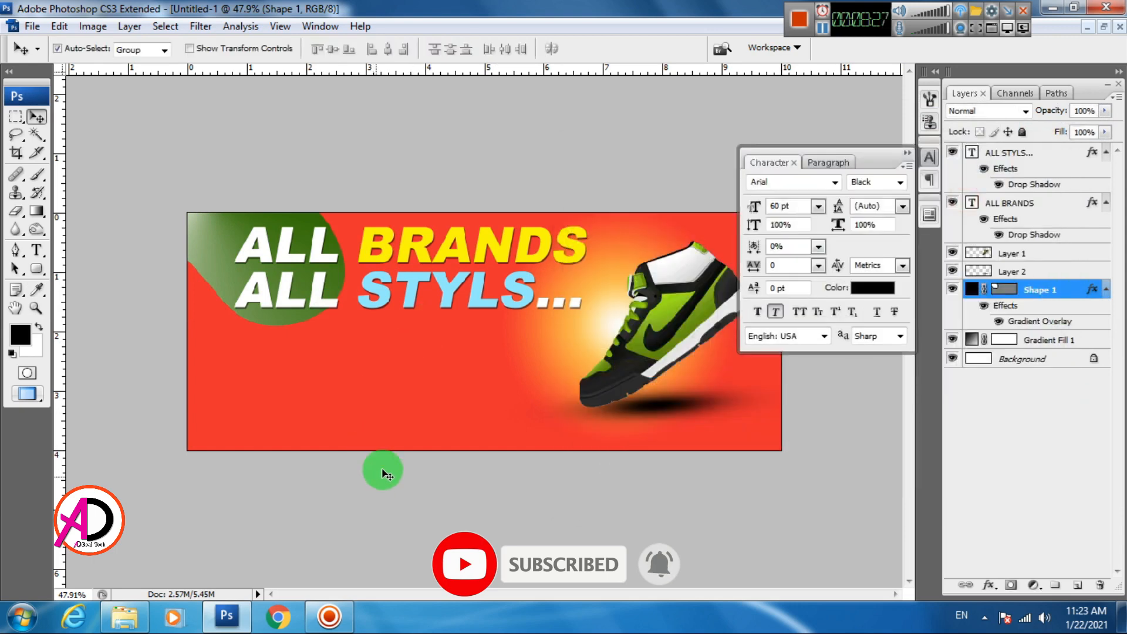
pyautogui.scroll(-5, 409, 426)
pyautogui.scroll(7, 413, 427)
pyautogui.scroll(-3, 421, 421)
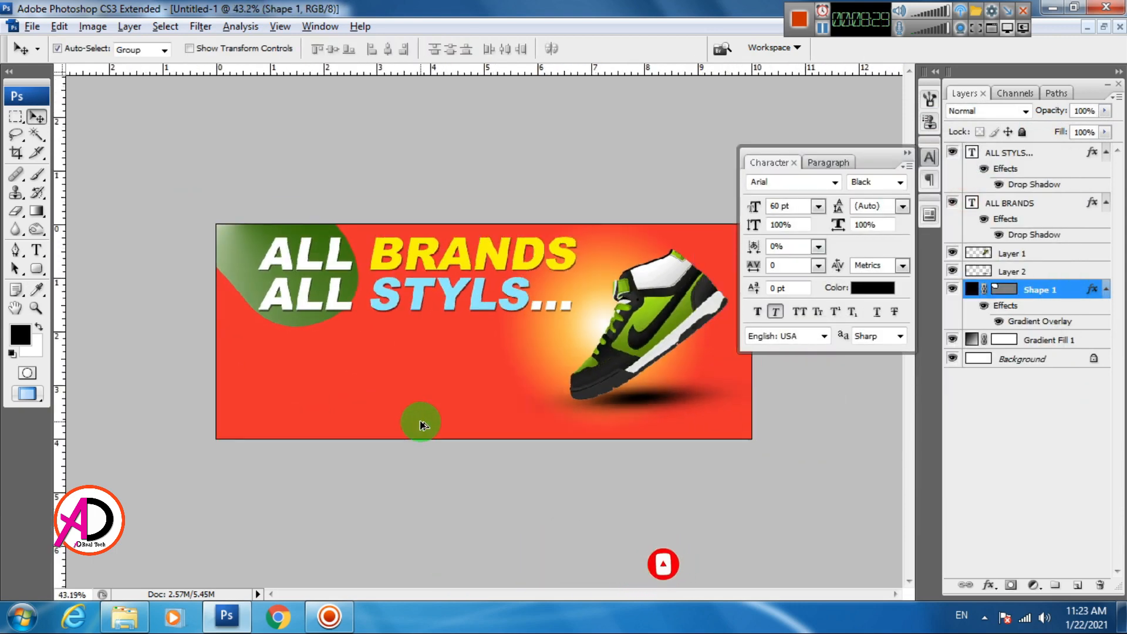
pyautogui.scroll(2, 421, 424)
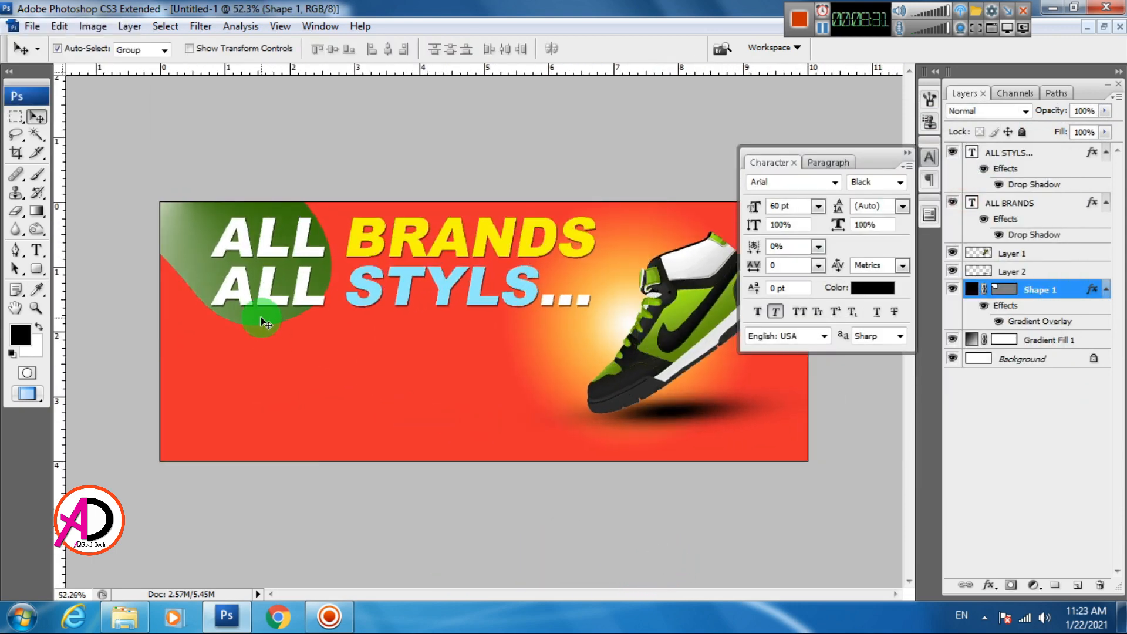
pyautogui.scroll(1, 282, 365)
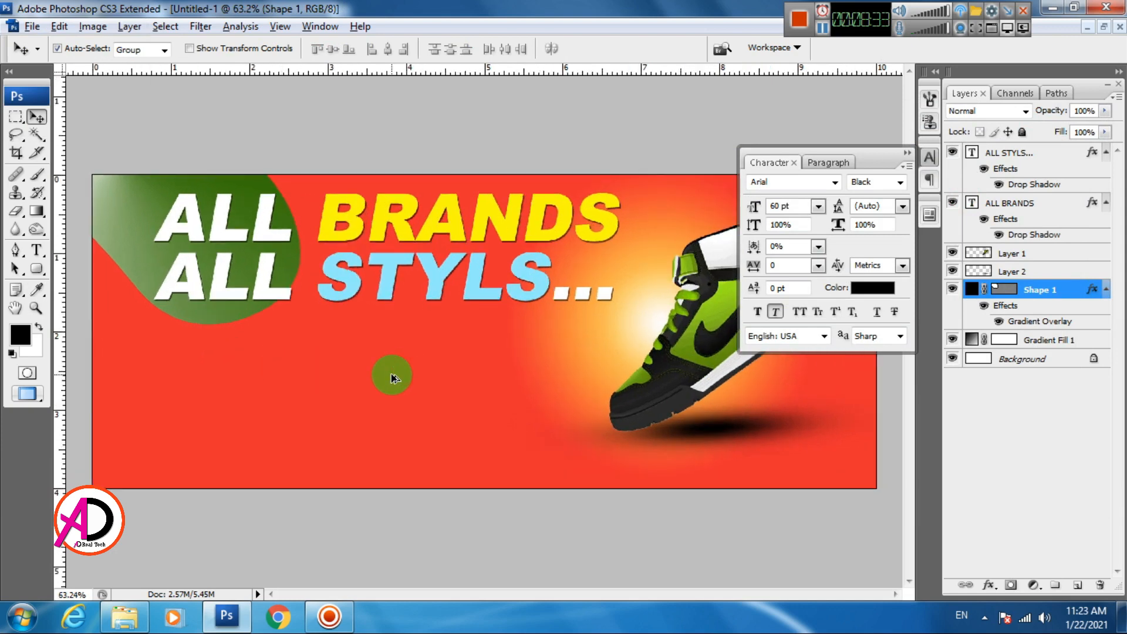
pyautogui.scroll(-3, 384, 385)
pyautogui.scroll(2, 378, 391)
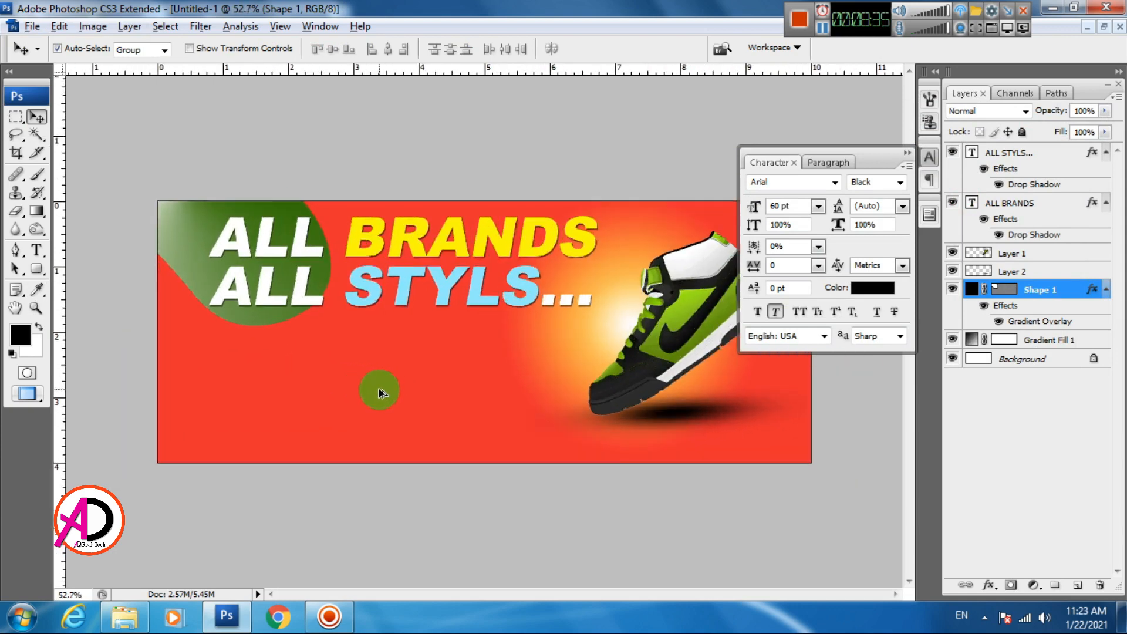
# Add a text line below the headings reading NOW and OFF, with a wide gap of spaces between the words
pyautogui.hotkey('alt', 'space')
pyautogui.click(452, 392)
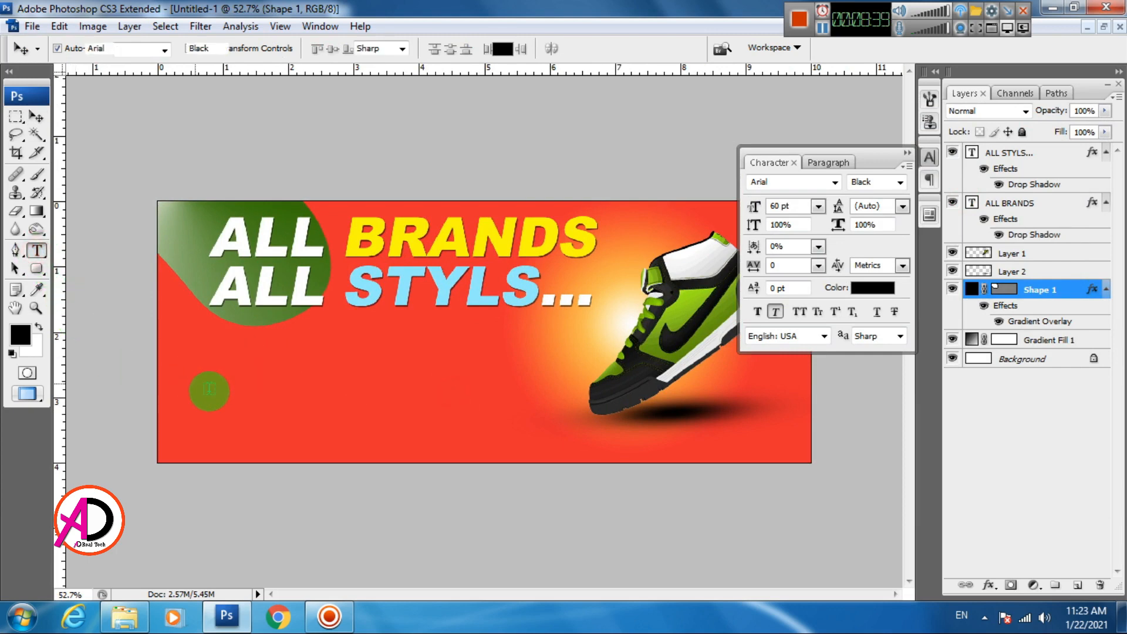
pyautogui.click(209, 390)
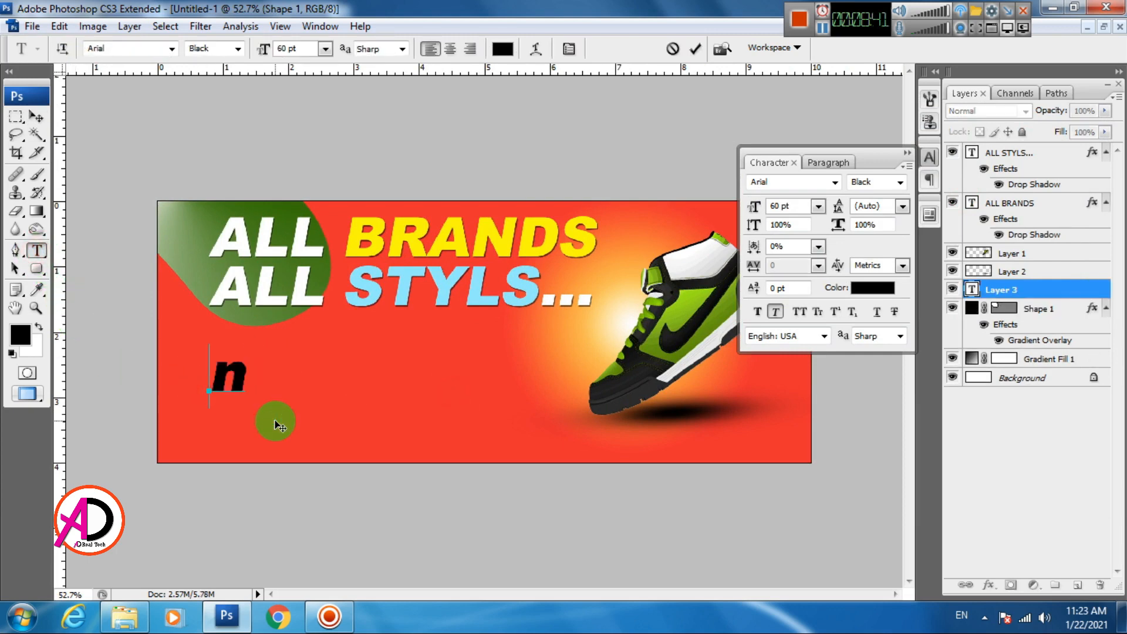
pyautogui.write('NOW')
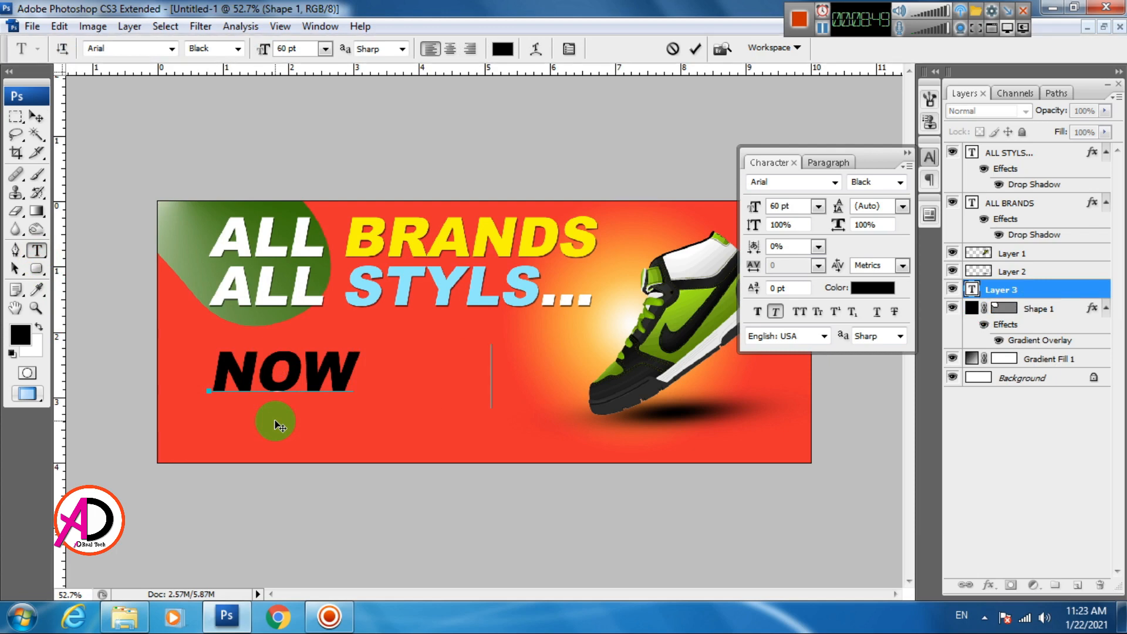
pyautogui.write('OFF')
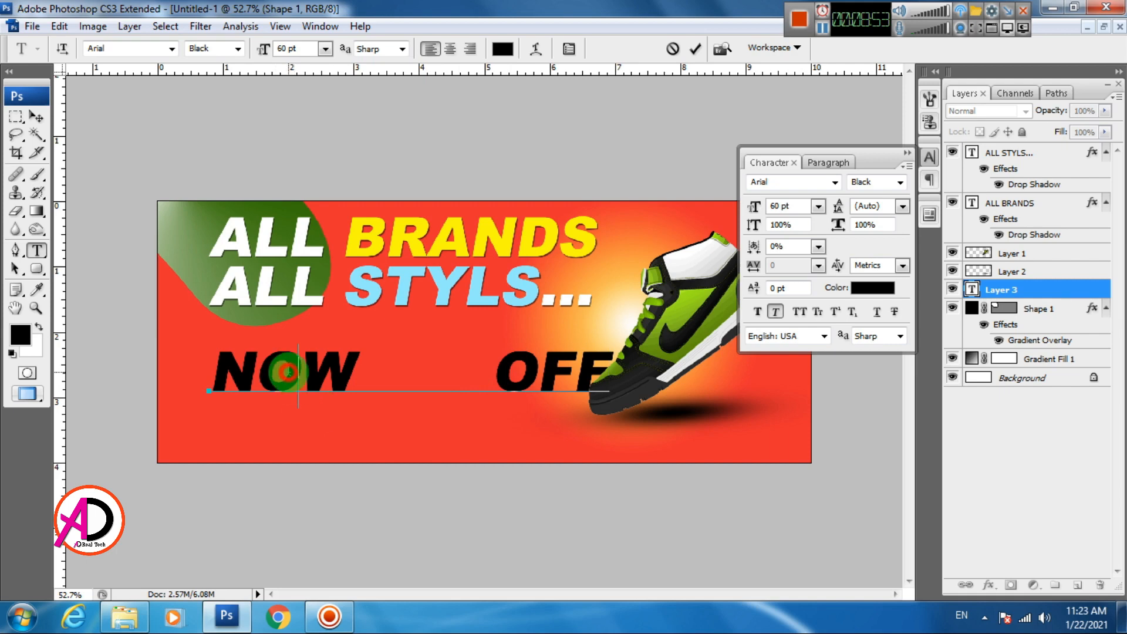
# Set the font style of the whole NOW OFF line to Bold
pyautogui.tripleClick(286, 371)
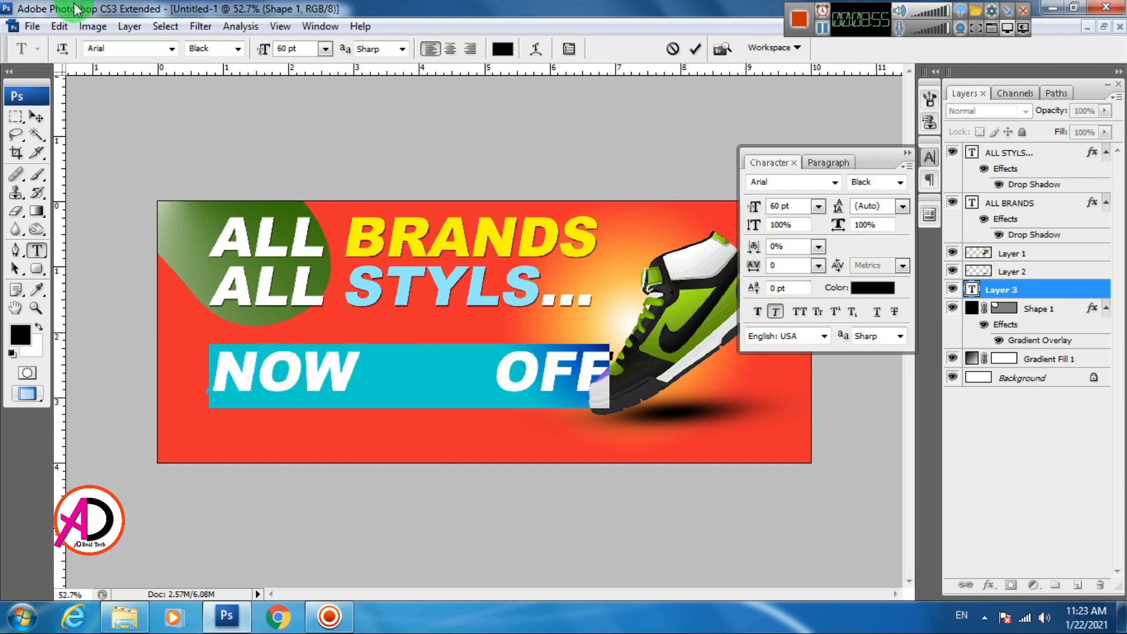
pyautogui.click(238, 52)
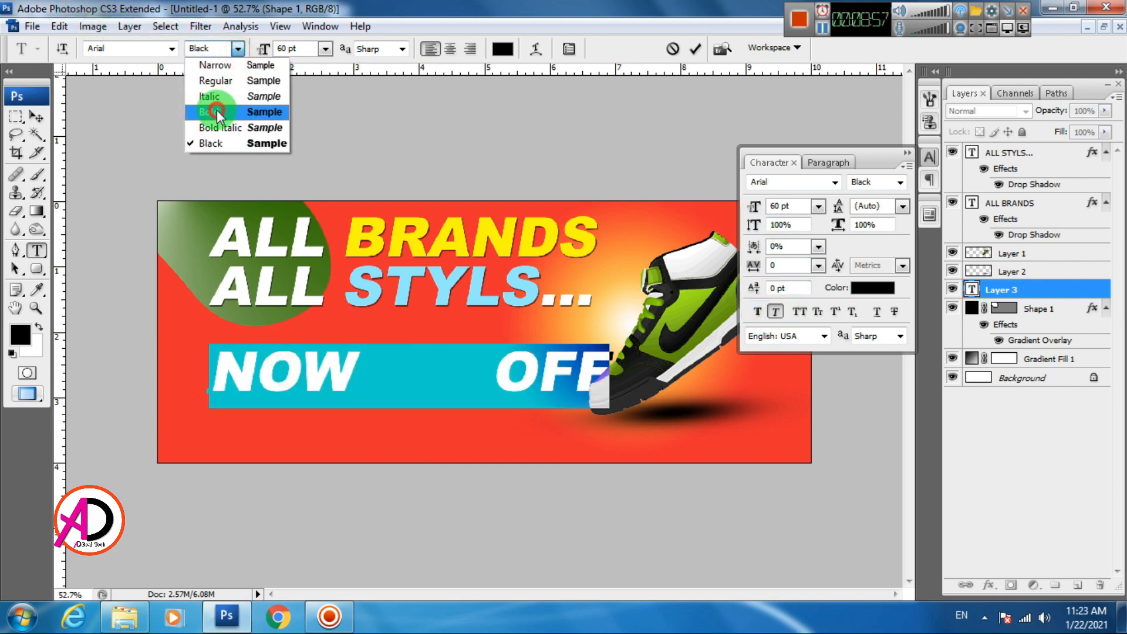
pyautogui.click(217, 110)
# Insert 30% after NOW in the gap before OFF
pyautogui.click(354, 370)
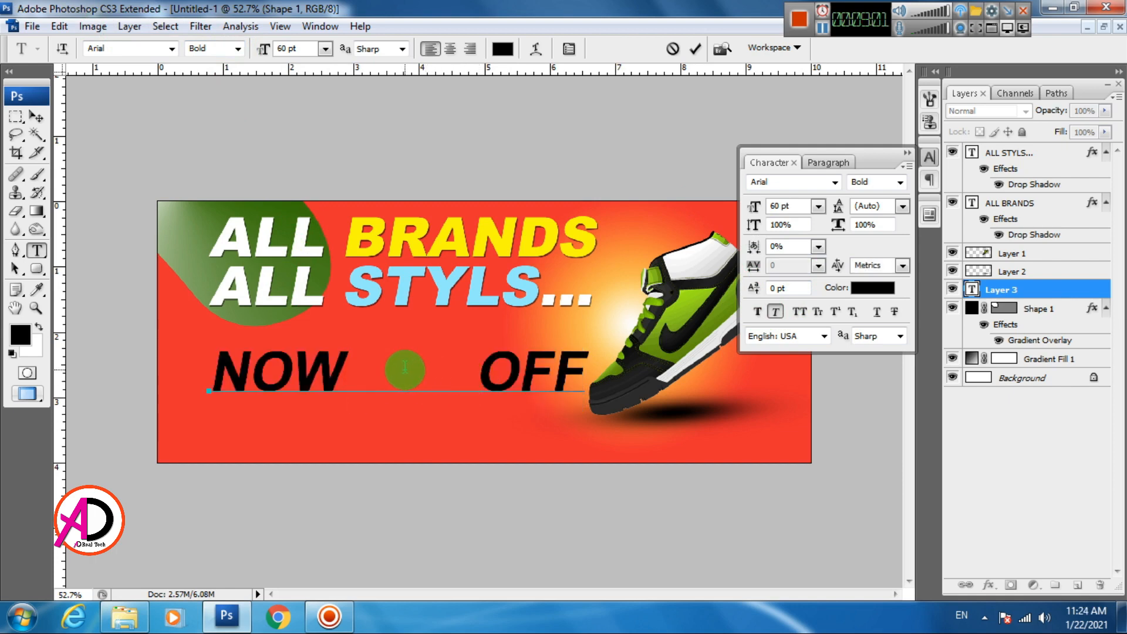
pyautogui.write('30')
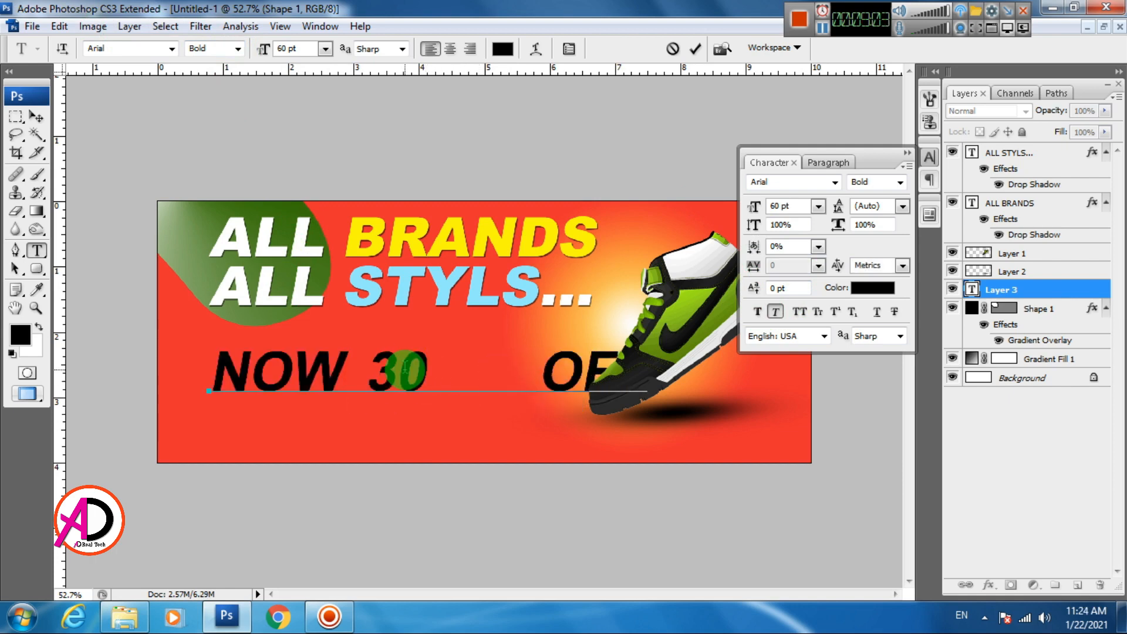
pyautogui.write('%')
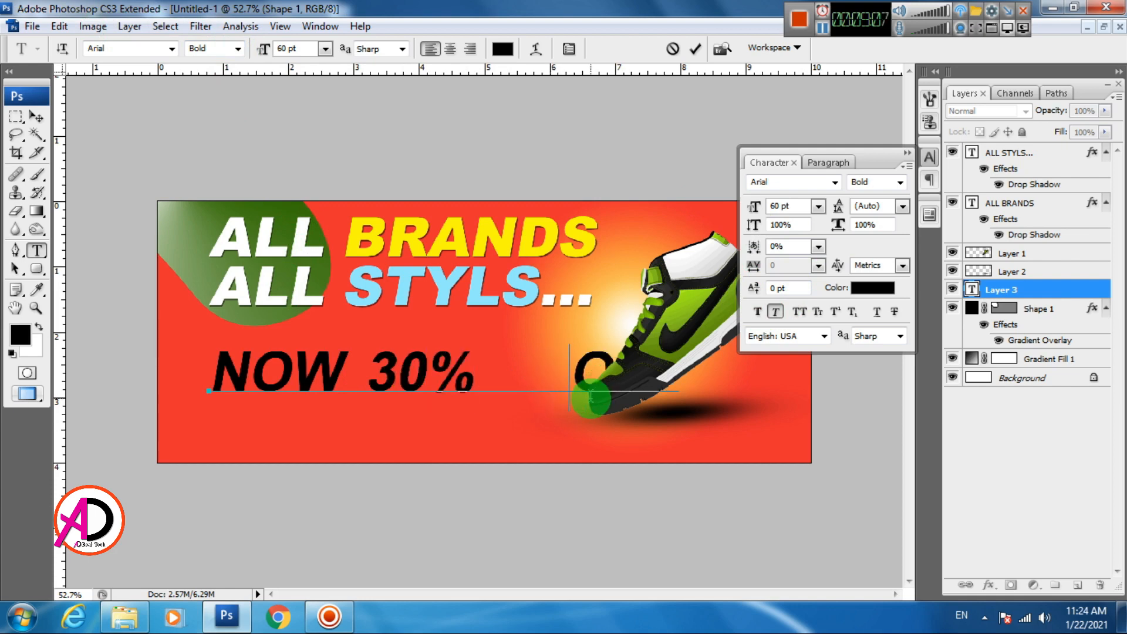
# Delete the extra spaces on both sides of 30% so the line reads NOW 30%OFF
pyautogui.press('BackSpace')
pyautogui.press('BackSpace')
pyautogui.press('BackSpace')
pyautogui.press('BackSpace')
pyautogui.press('BackSpace')
pyautogui.press('BackSpace')
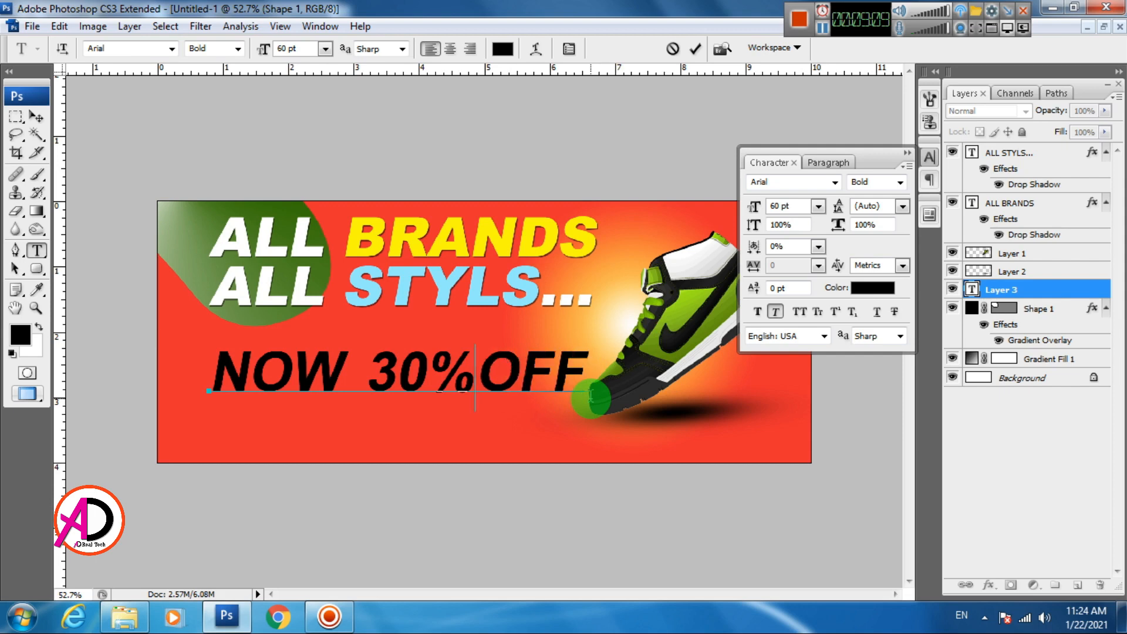
pyautogui.click(382, 379)
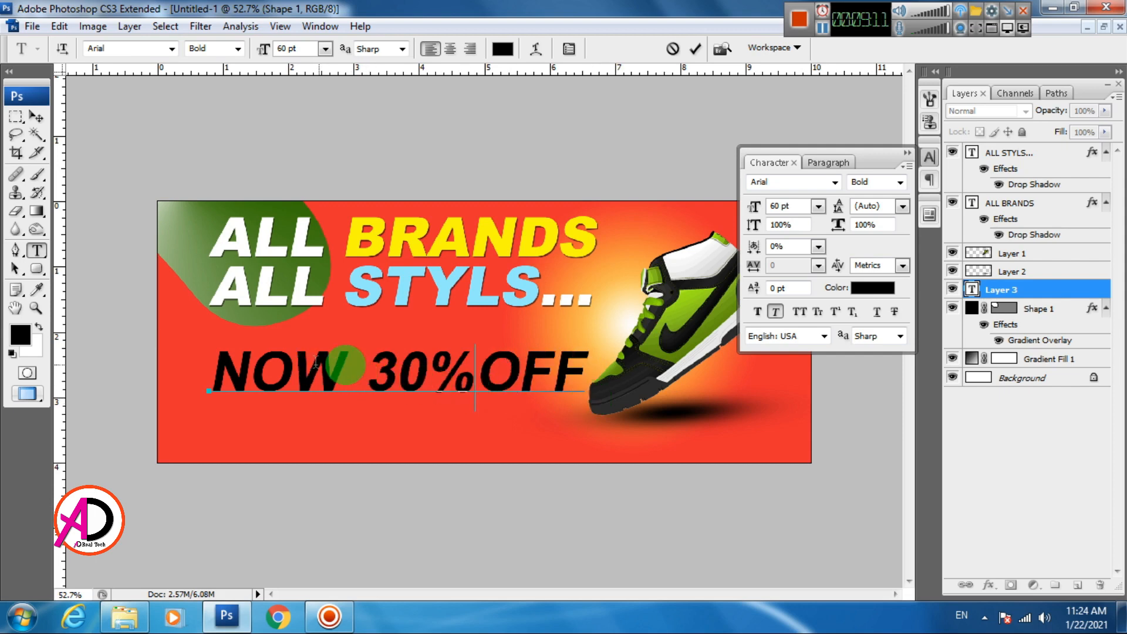
pyautogui.press('Delete')
pyautogui.press('Delete')
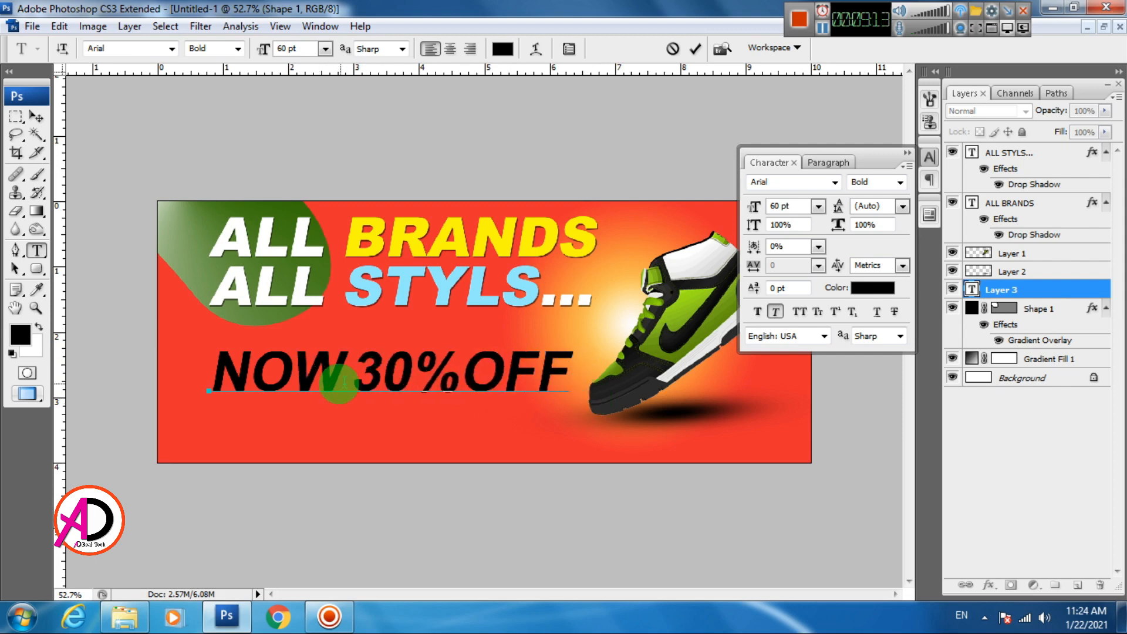
# Turn off faux italic for the whole NOW 30%OFF line
pyautogui.moveTo(212, 373); pyautogui.dragTo(557, 355)
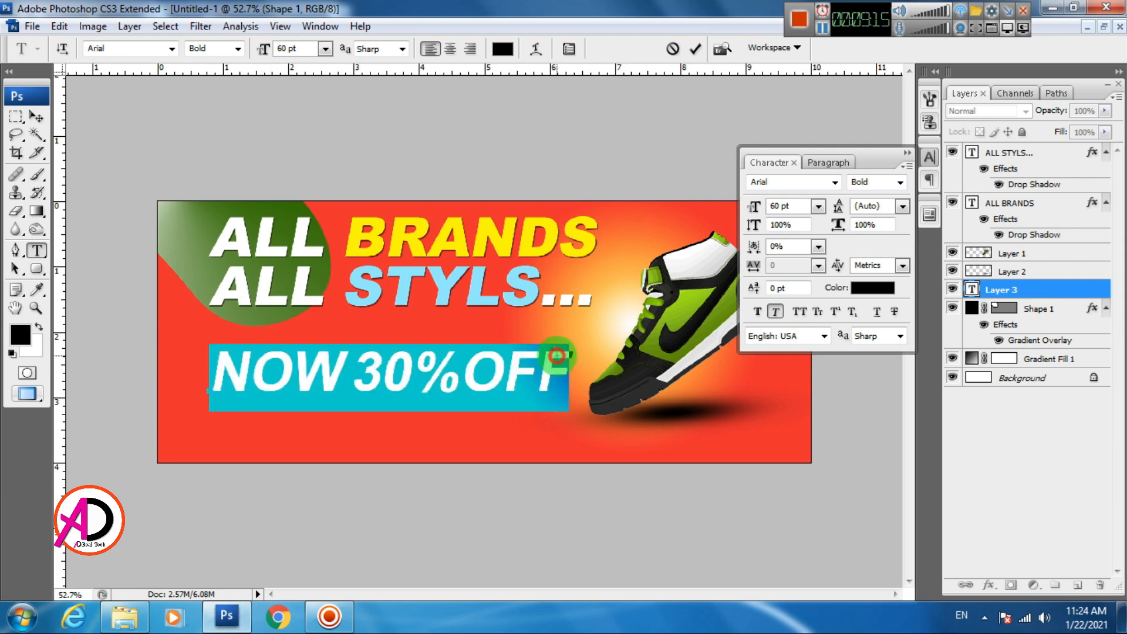
pyautogui.click(775, 312)
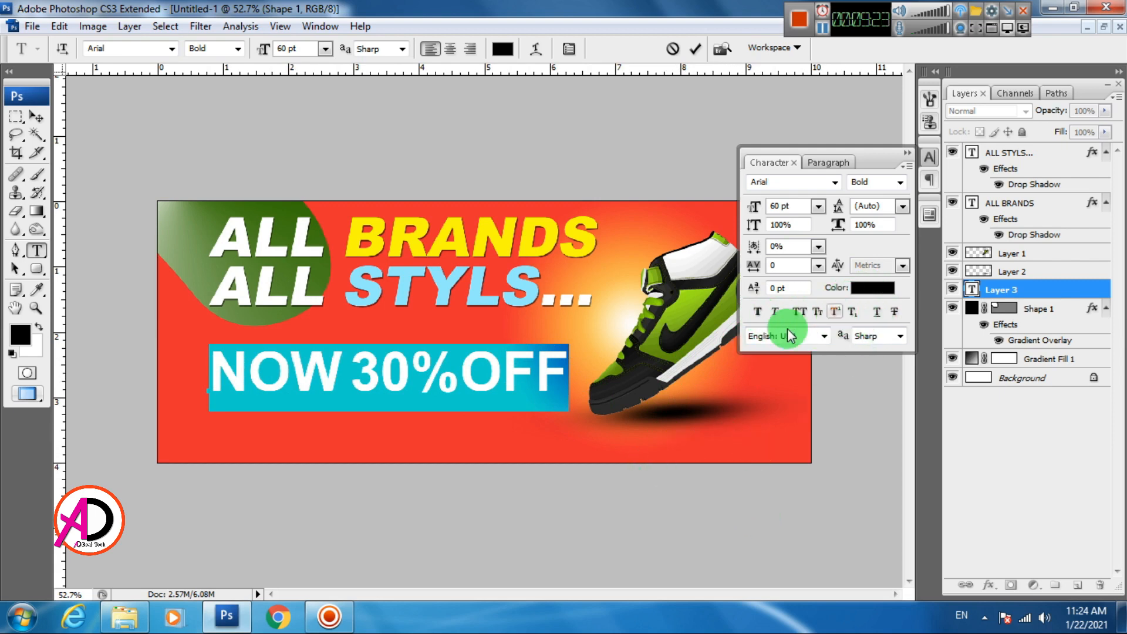
pyautogui.click(421, 367)
# Enlarge 30% to 97 pt and remove the leftover space before OFF
pyautogui.moveTo(460, 370); pyautogui.dragTo(351, 369)
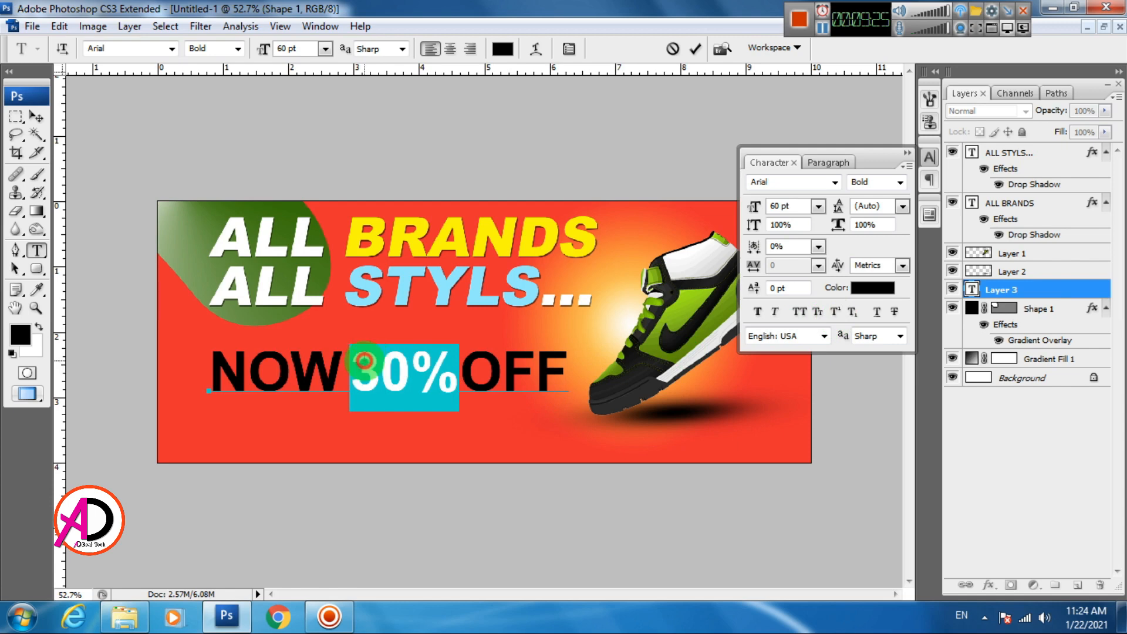
pyautogui.scroll(20, 796, 209)
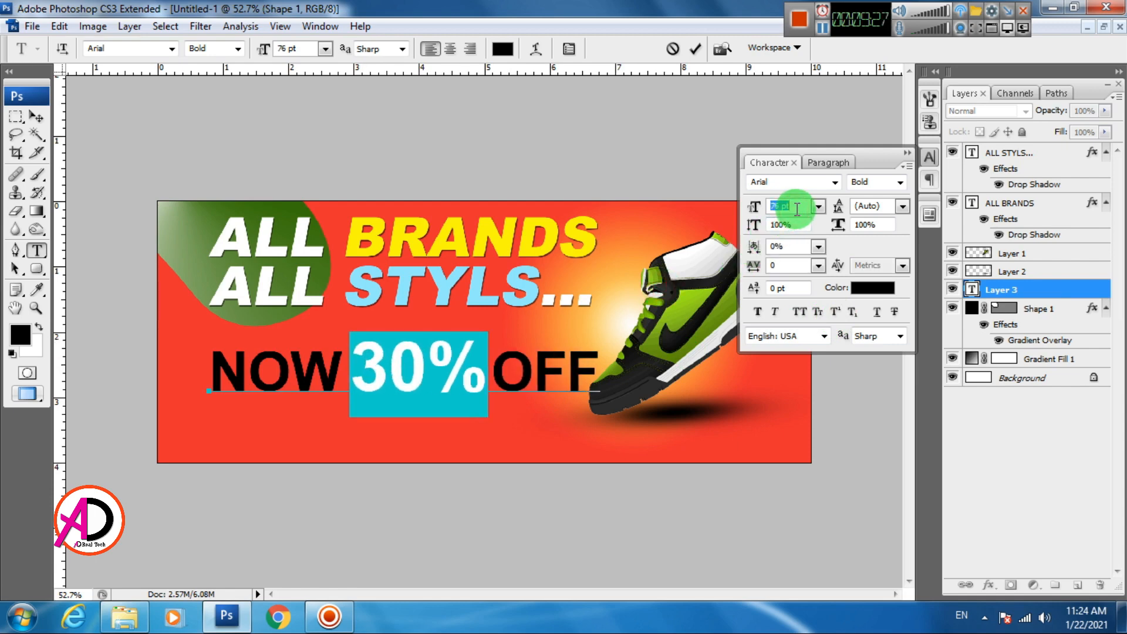
pyautogui.scroll(6, 797, 209)
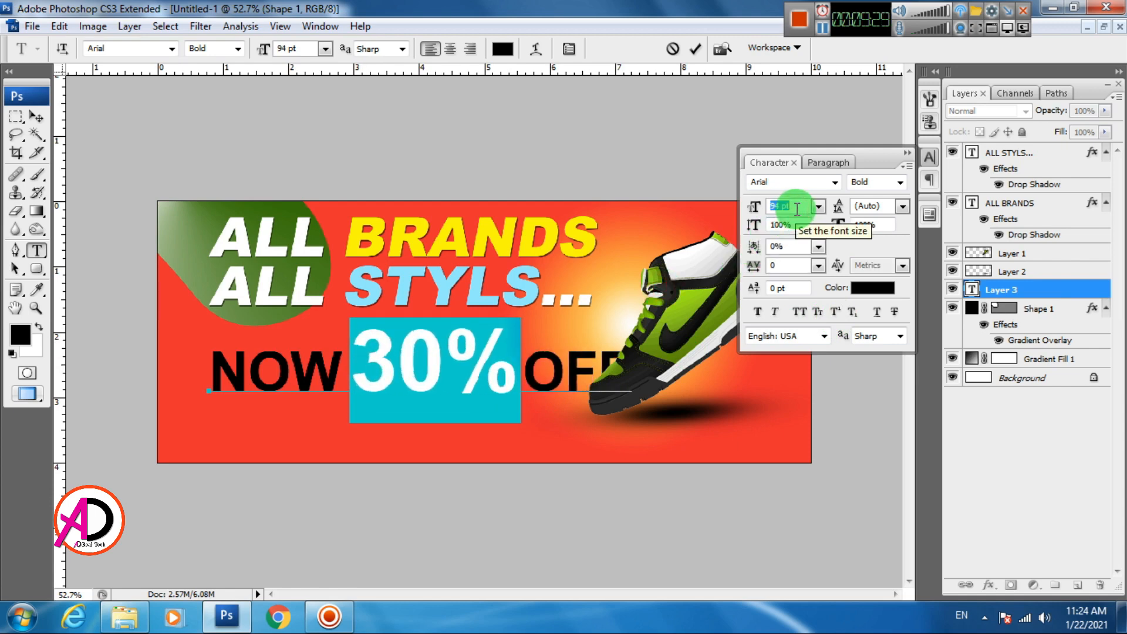
pyautogui.click(545, 375)
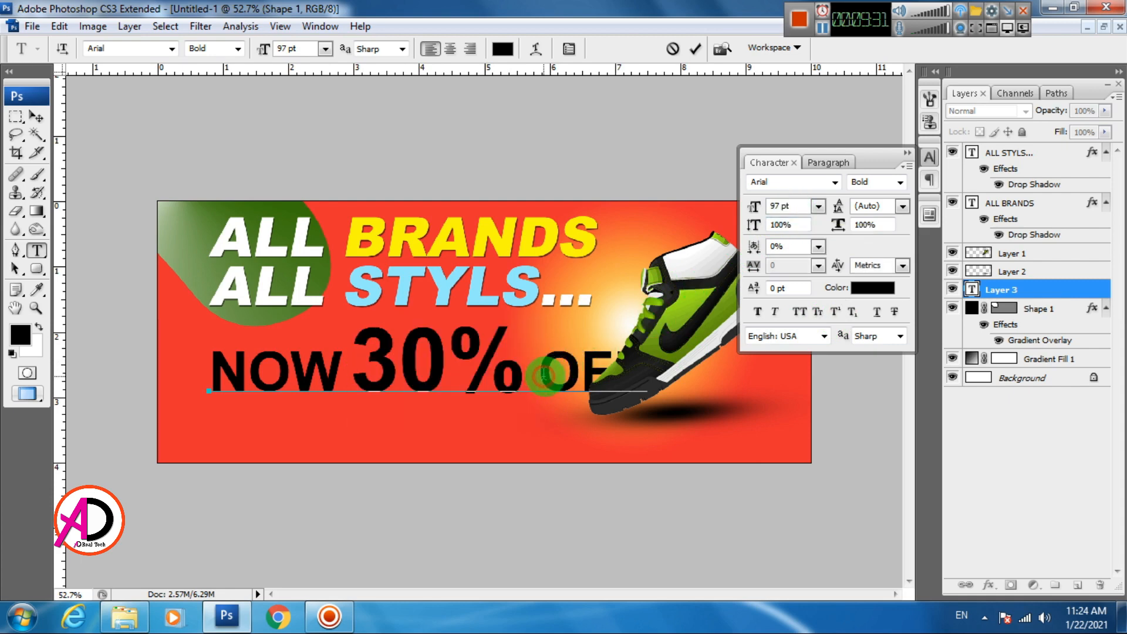
pyautogui.click(564, 385)
pyautogui.press('BackSpace')
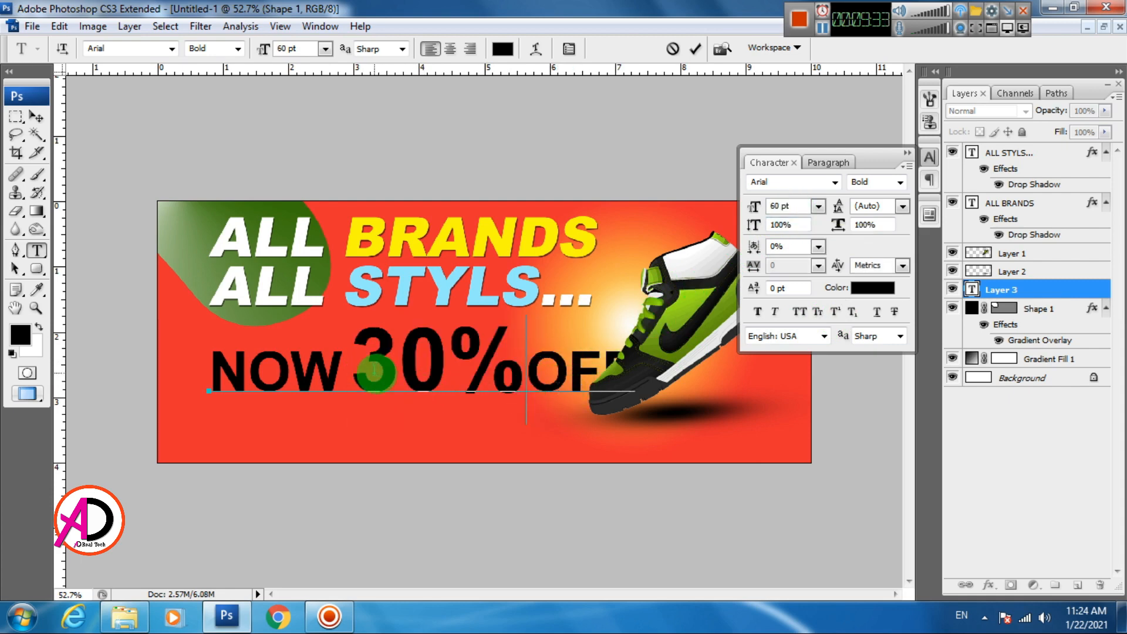
# Scale down the NOW 30%OFF text with Free Transform and position it under the headings, clear of the sneaker
pyautogui.click(36, 117)
pyautogui.hotkey('ctrl', 't')
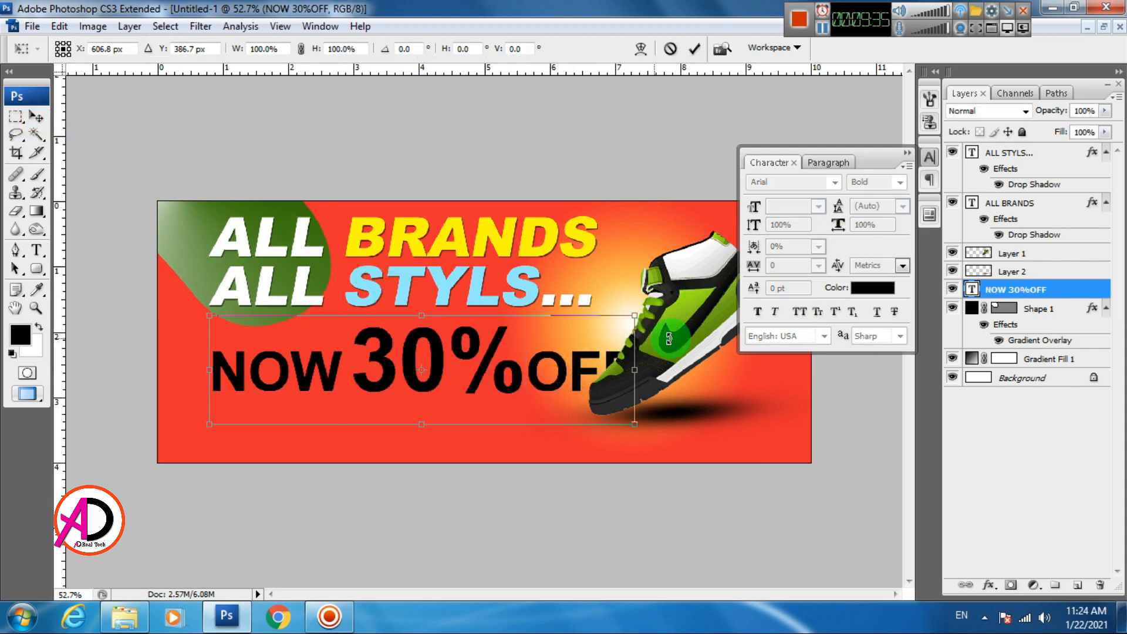
pyautogui.moveTo(642, 317); pyautogui.dragTo(528, 342)
pyautogui.moveTo(446, 386)
pyautogui.mouseDown()
pyautogui.moveTo(434, 405)
pyautogui.moveTo(432, 383)
pyautogui.moveTo(456, 382)
pyautogui.mouseUp()
pyautogui.moveTo(526, 413); pyautogui.dragTo(517, 415)
pyautogui.press('Return')
pyautogui.hotkey('ctrl', '-')
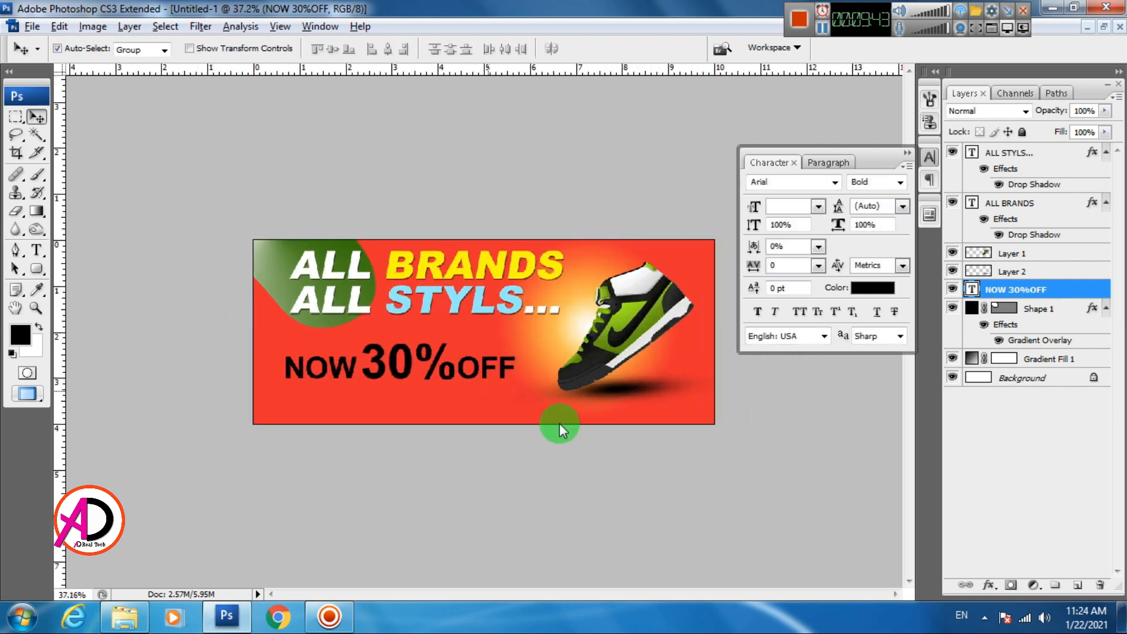
pyautogui.hotkey('ctrl', '+')
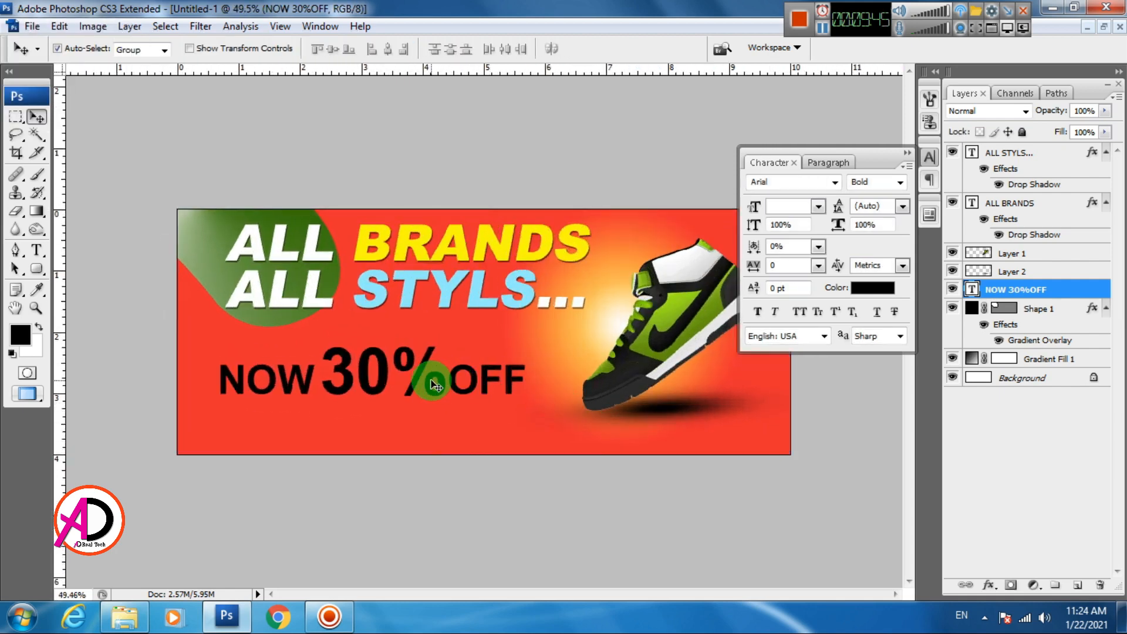
# Apply faux bold to 30% in the discount line
pyautogui.click(33, 250)
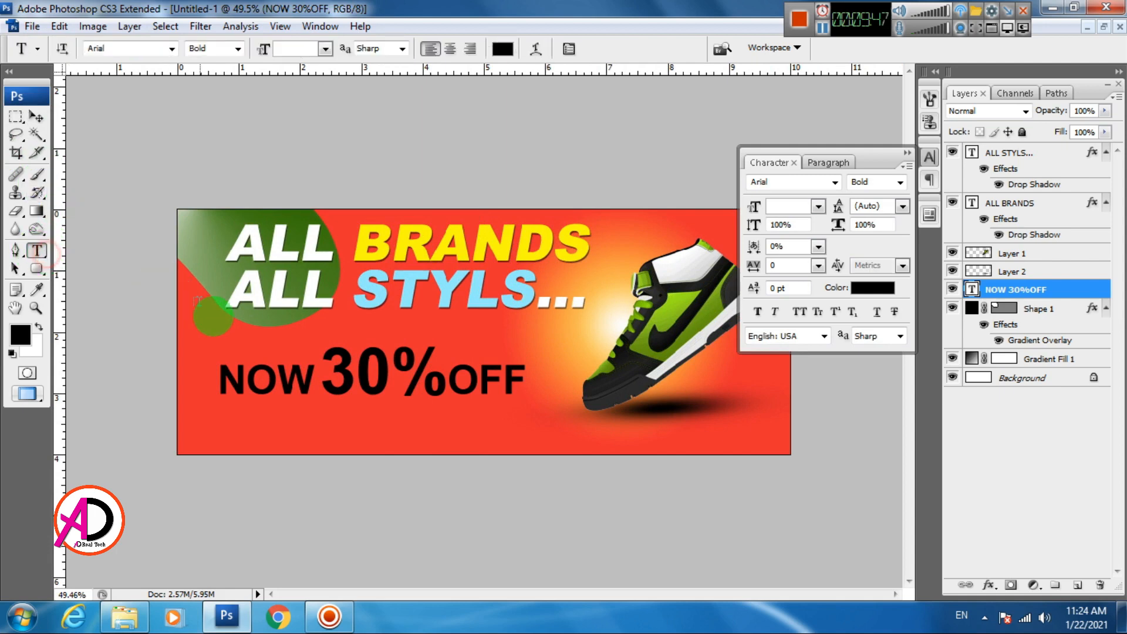
pyautogui.moveTo(321, 376); pyautogui.dragTo(446, 379)
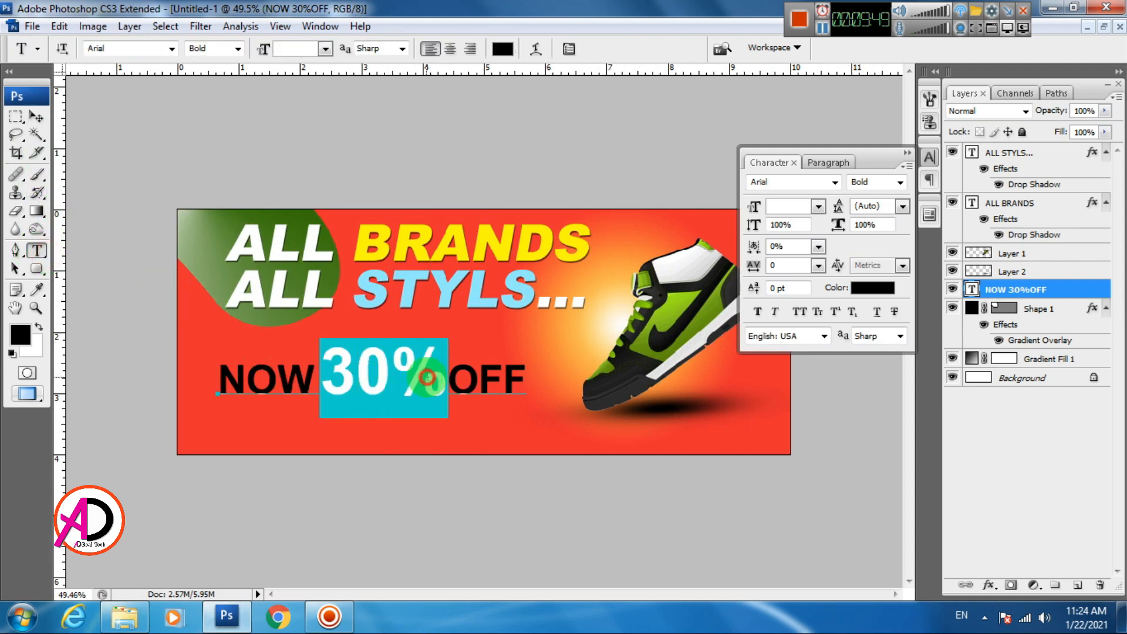
pyautogui.click(760, 312)
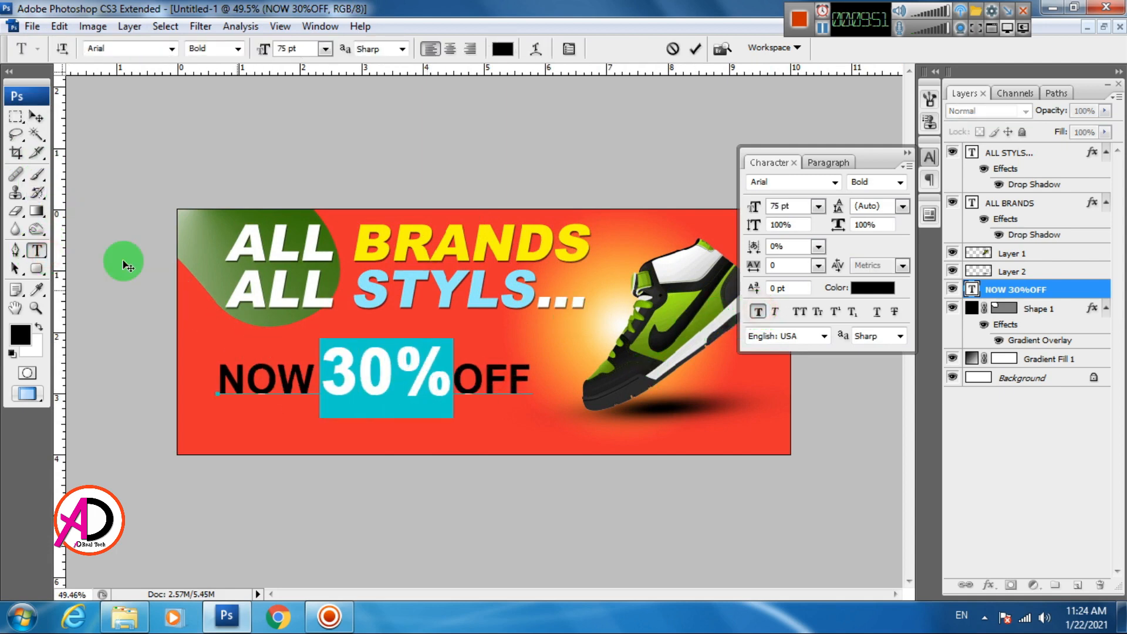
pyautogui.click(315, 390)
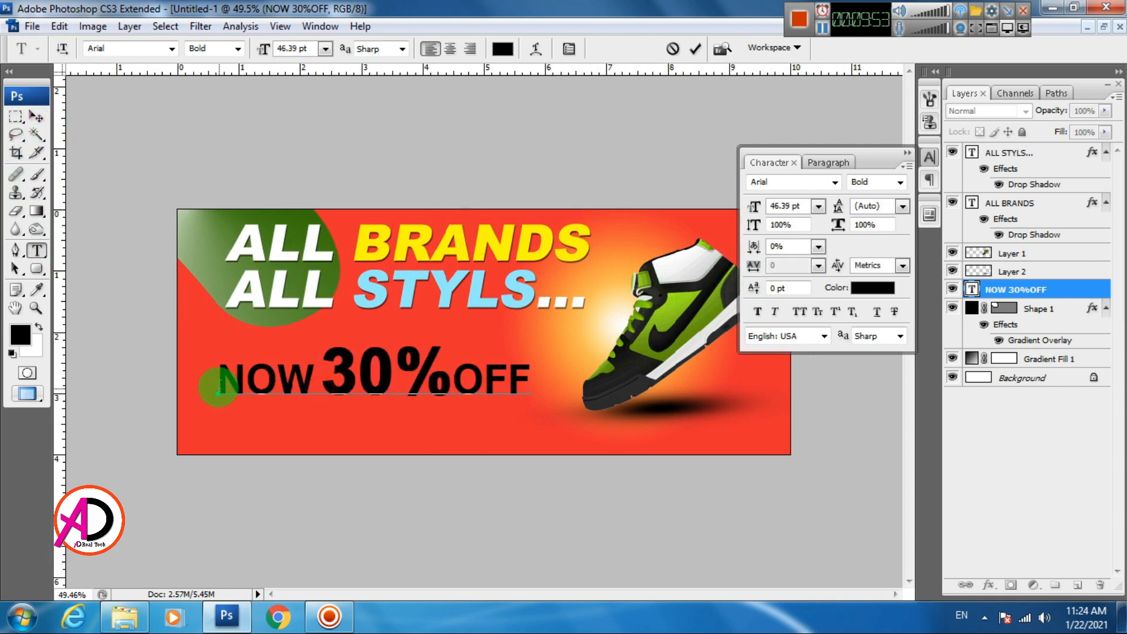
# Recolour the whole NOW 30%OFF line white
pyautogui.moveTo(214, 378); pyautogui.dragTo(571, 382)
pyautogui.click(873, 288)
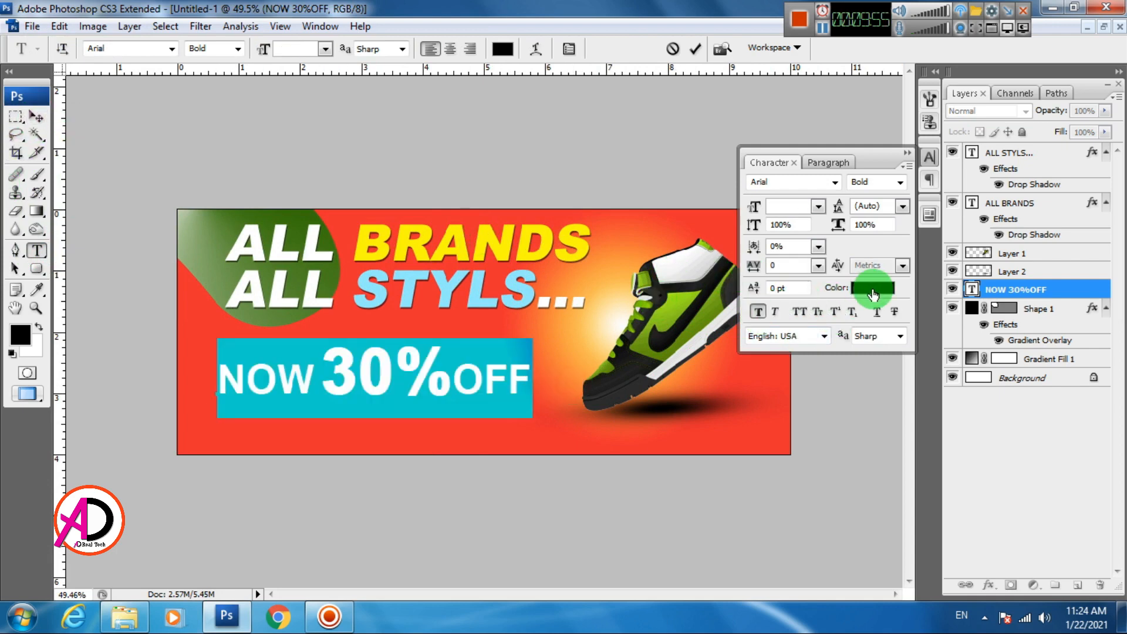
pyautogui.moveTo(247, 433); pyautogui.dragTo(185, 332)
pyautogui.click(589, 352)
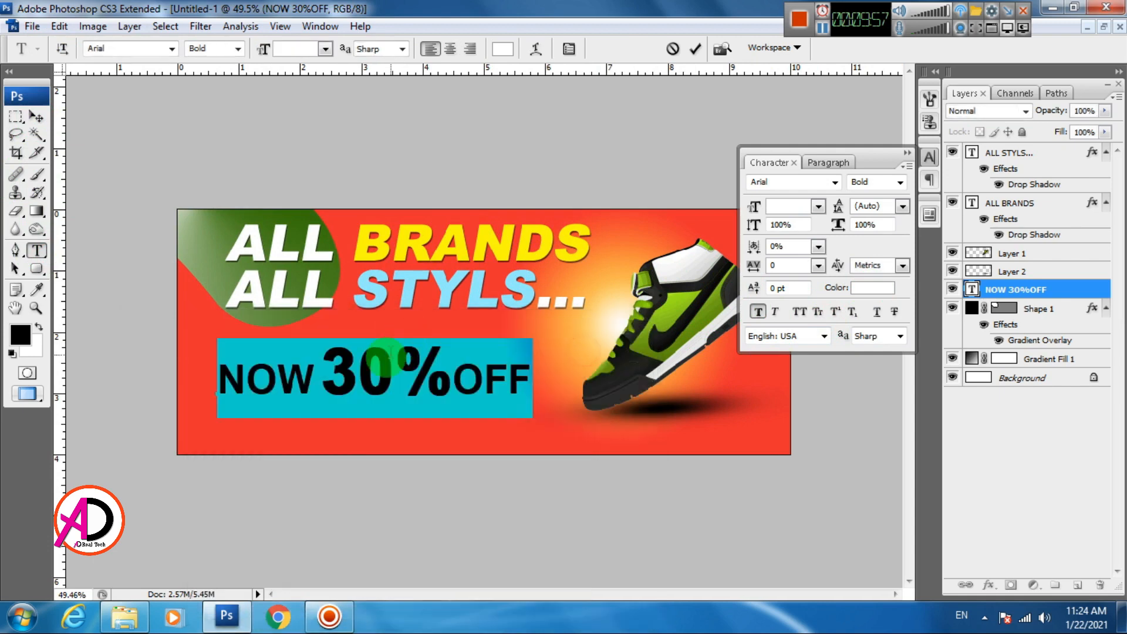
pyautogui.click(340, 382)
# Recolour the word NOW light blue with PANTONE 2985 C from the PANTONE solid coated library
pyautogui.click(231, 381)
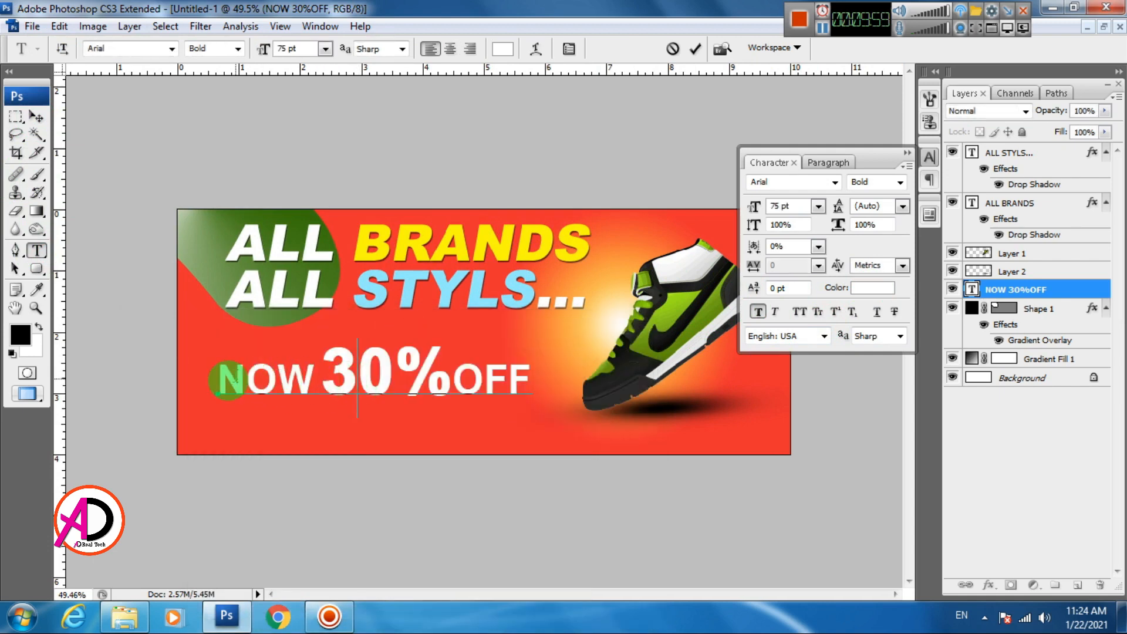
pyautogui.moveTo(228, 382); pyautogui.dragTo(317, 382)
pyautogui.click(873, 289)
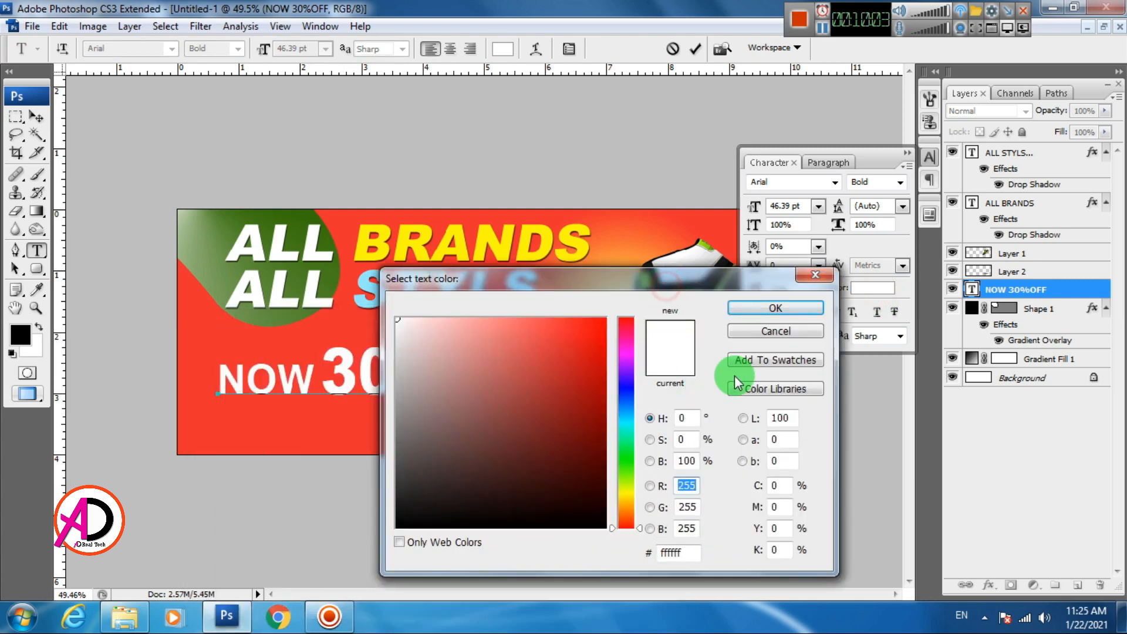
pyautogui.click(778, 389)
pyautogui.click(582, 398)
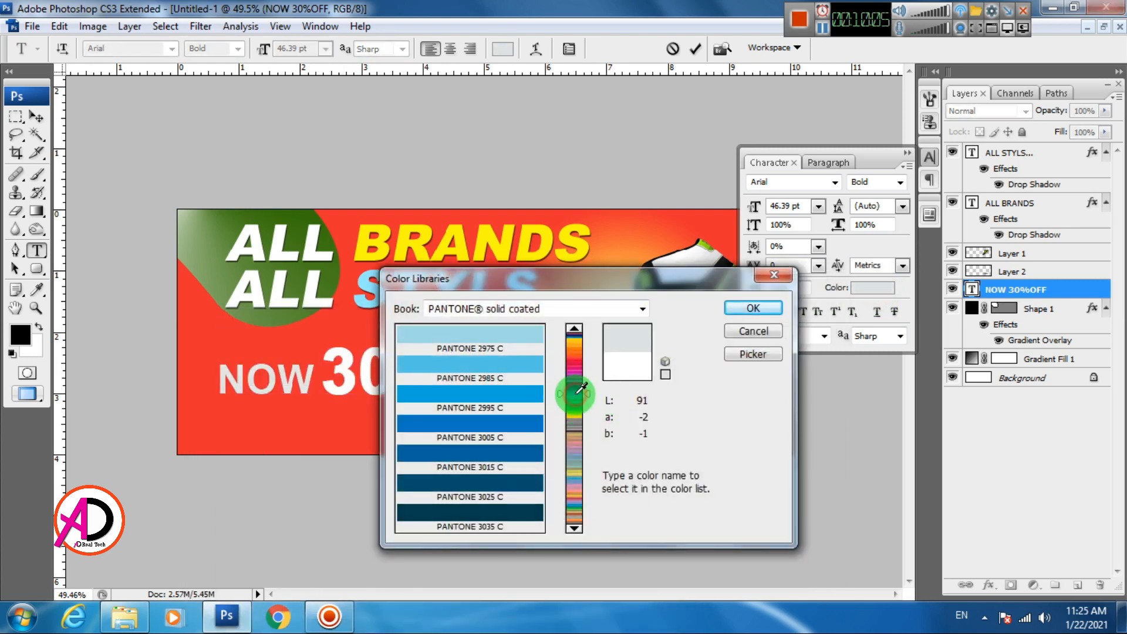
pyautogui.click(509, 396)
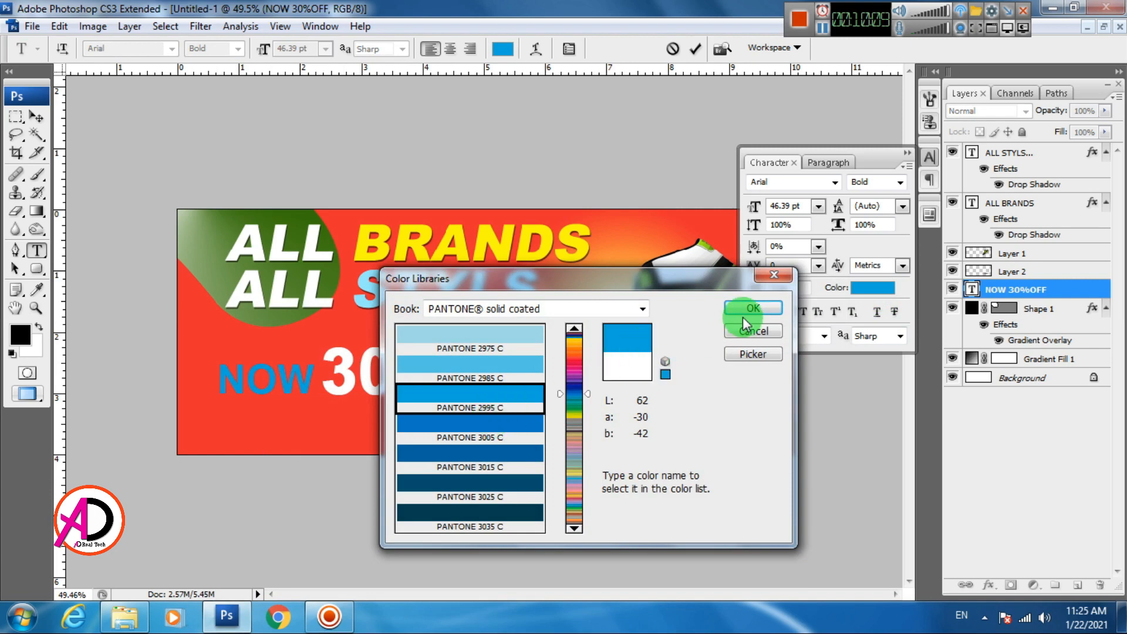
pyautogui.click(477, 368)
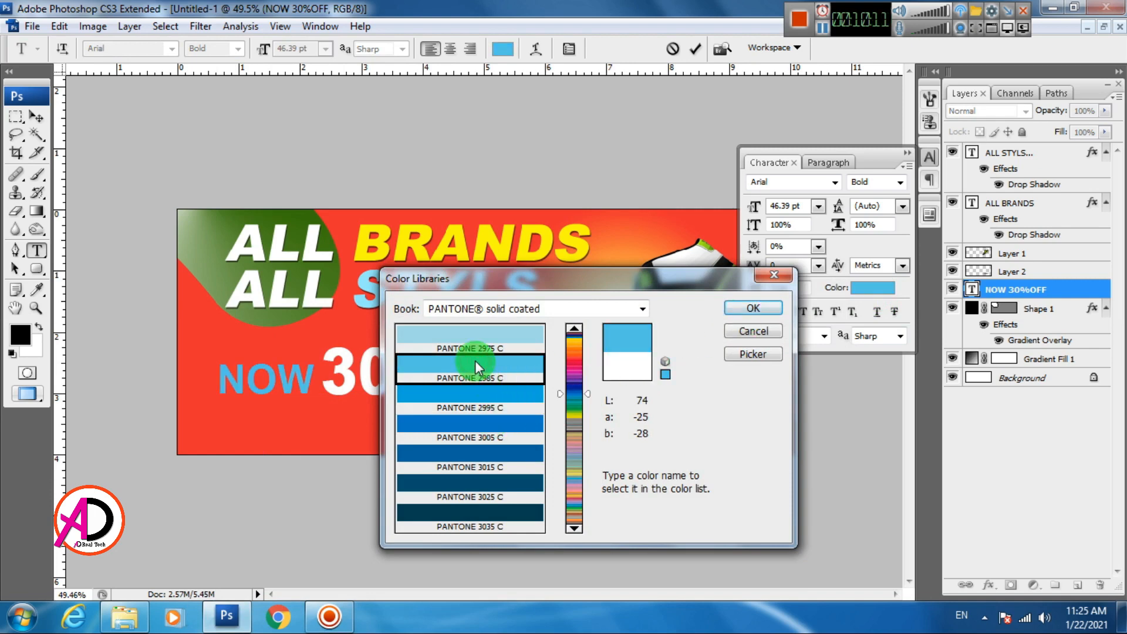
pyautogui.click(726, 315)
# Recolour the word OFF in the discount line with PANTONE Yellow C from the PANTONE solid coated library
pyautogui.moveTo(452, 380); pyautogui.dragTo(533, 378)
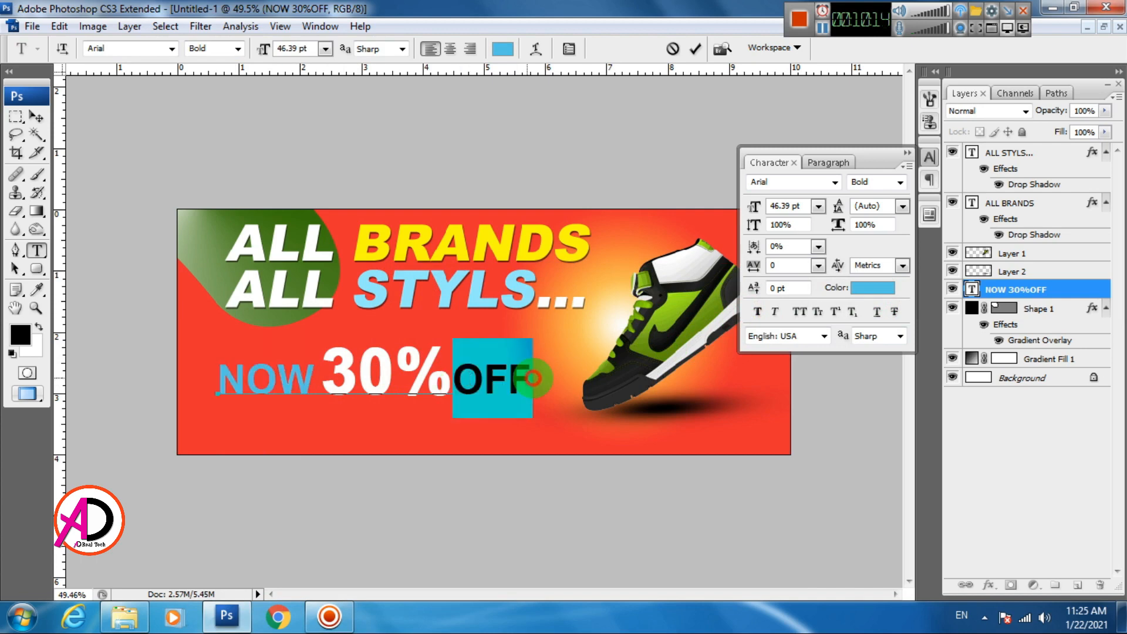
pyautogui.click(859, 294)
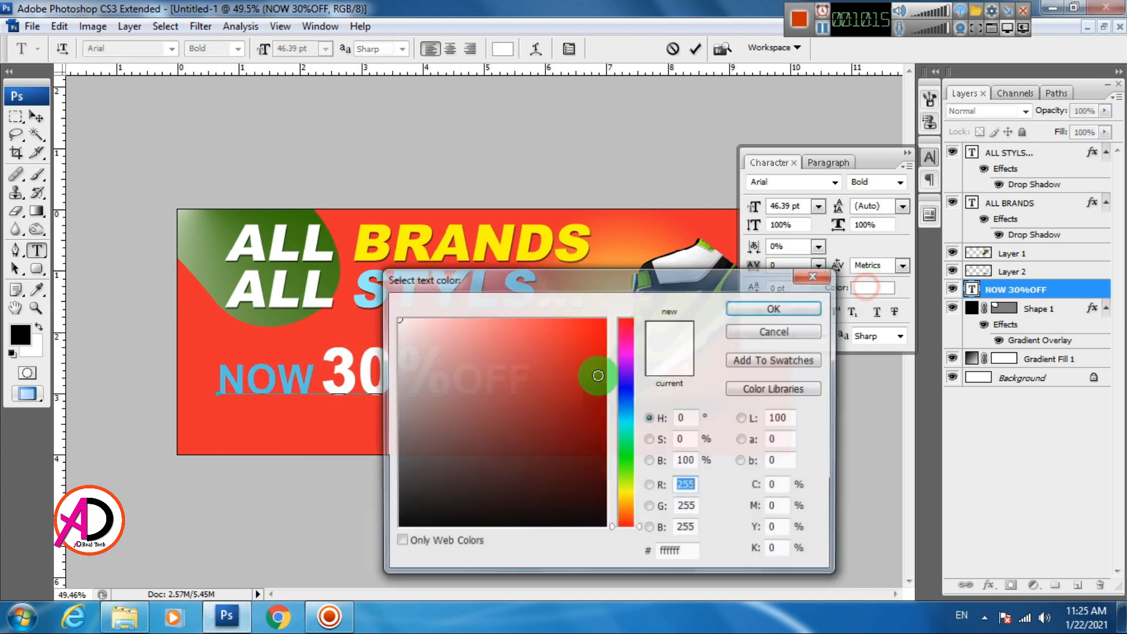
pyautogui.click(776, 389)
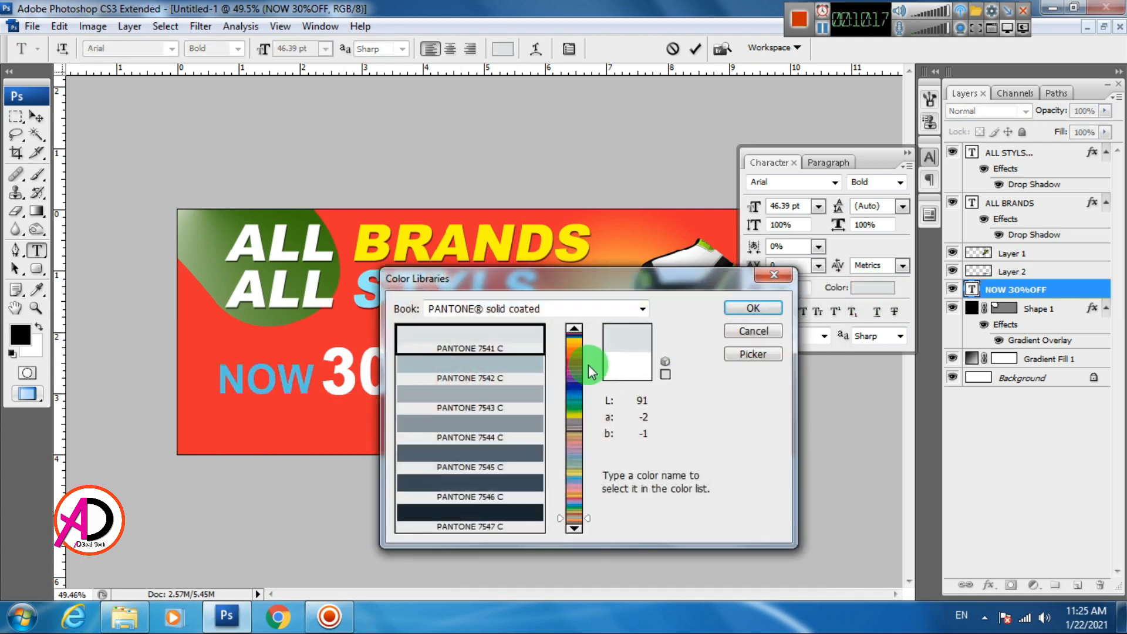
pyautogui.click(579, 334)
pyautogui.click(533, 335)
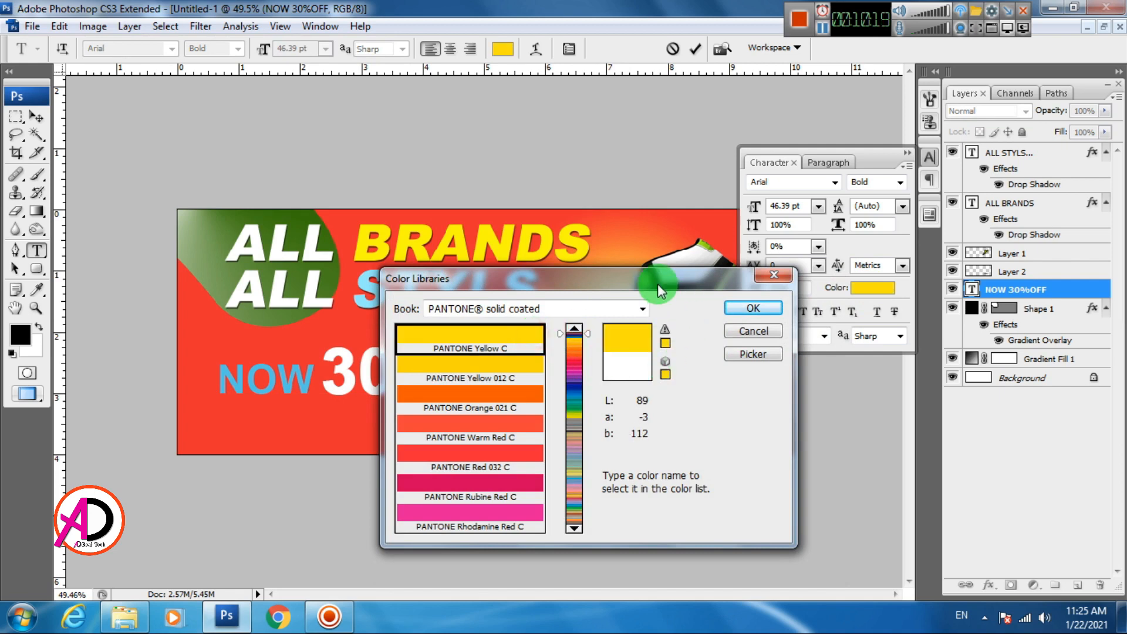
pyautogui.moveTo(653, 286); pyautogui.dragTo(272, 358)
pyautogui.click(371, 379)
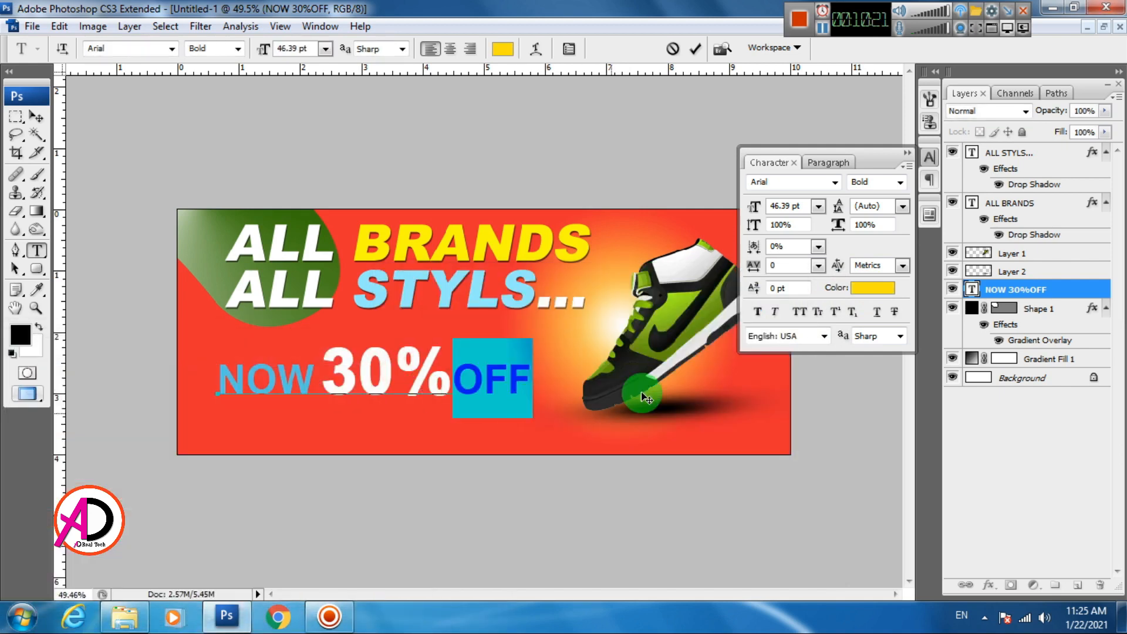
pyautogui.click(36, 117)
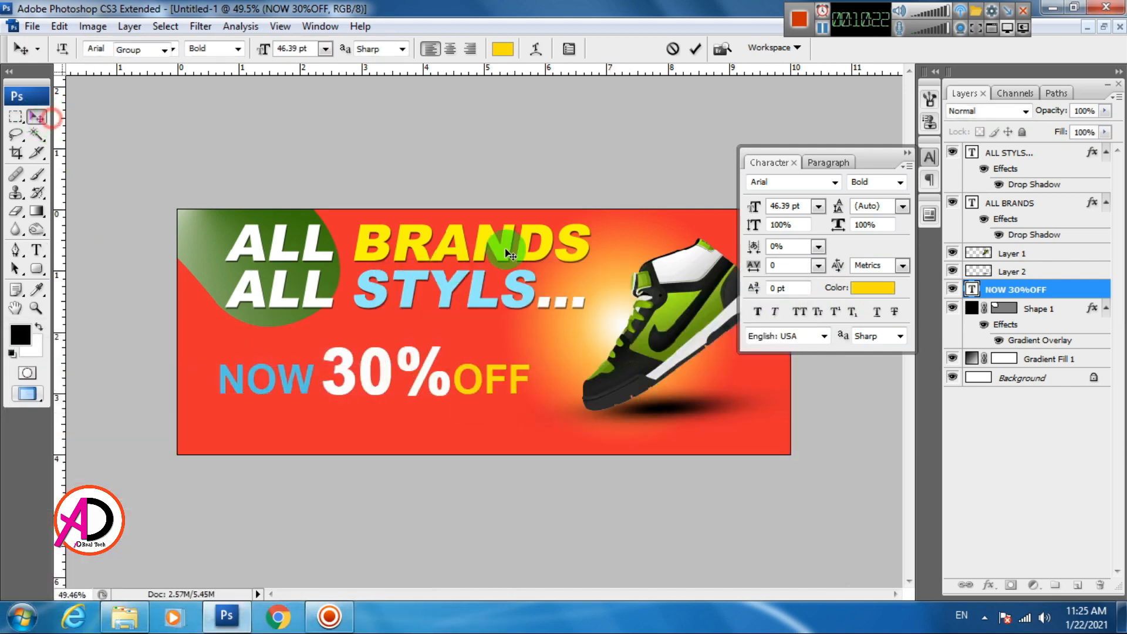
# Add a drop shadow to the NOW 30%OFF text with 61% opacity, 3 px distance and 2 px size
pyautogui.click(988, 585)
pyautogui.click(1005, 407)
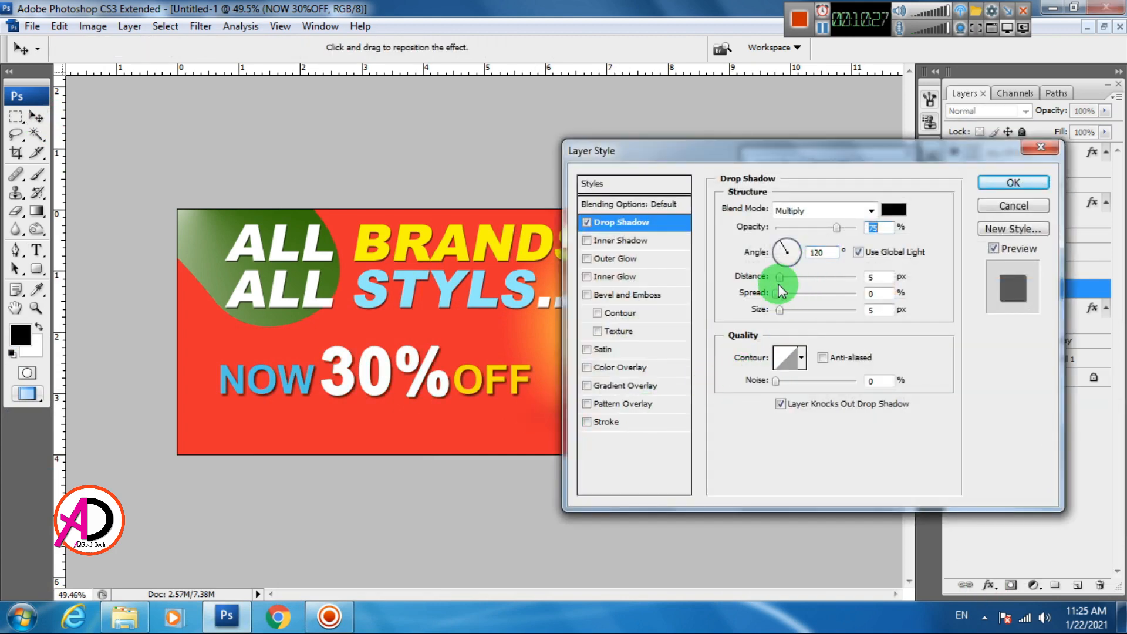
pyautogui.click(870, 278)
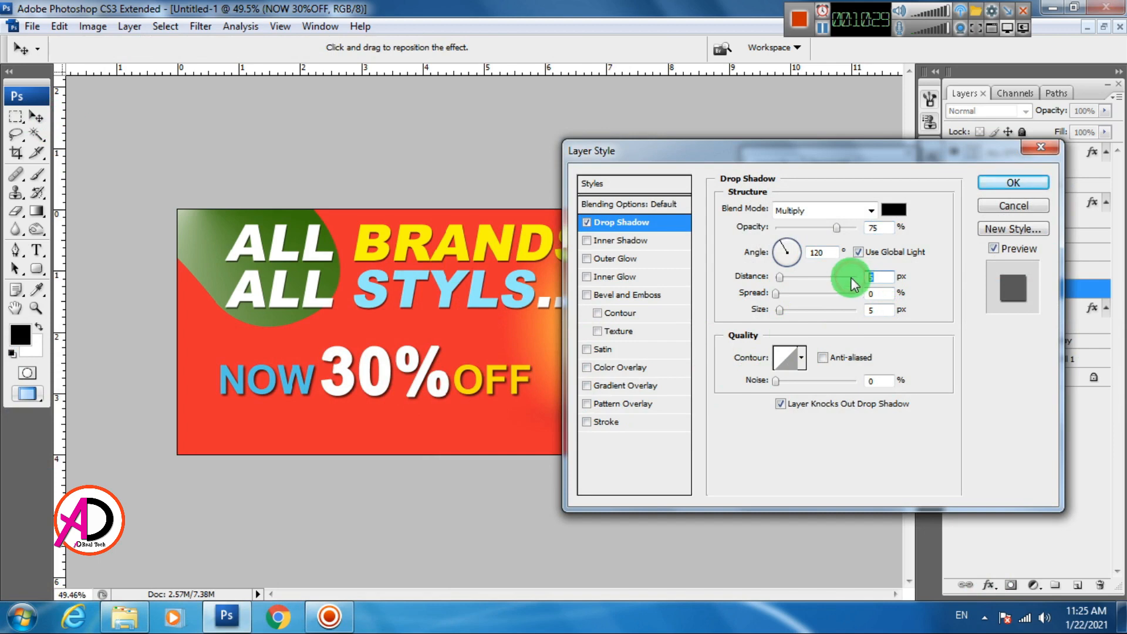
pyautogui.write('3')
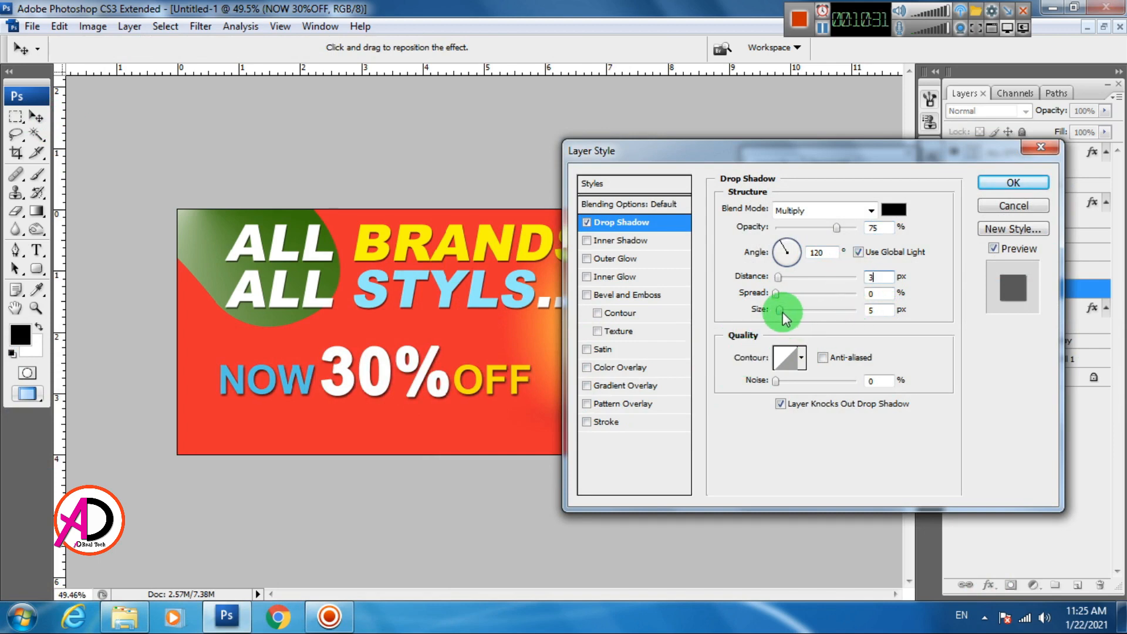
pyautogui.click(779, 312)
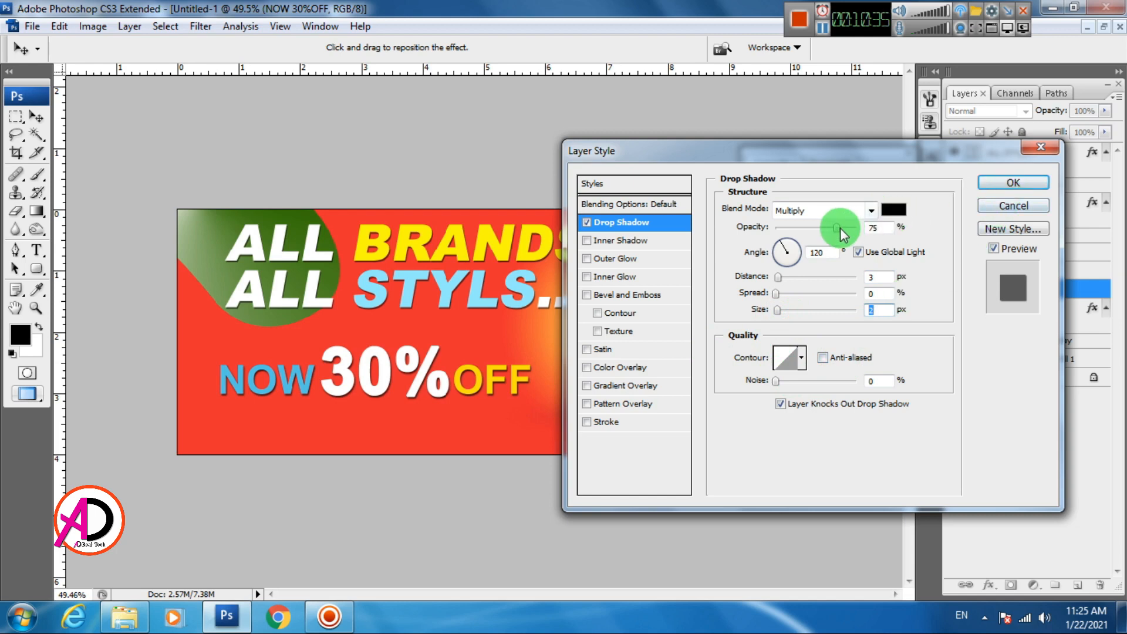
pyautogui.moveTo(837, 228)
pyautogui.mouseDown()
pyautogui.moveTo(856, 232)
pyautogui.moveTo(838, 233)
pyautogui.mouseUp()
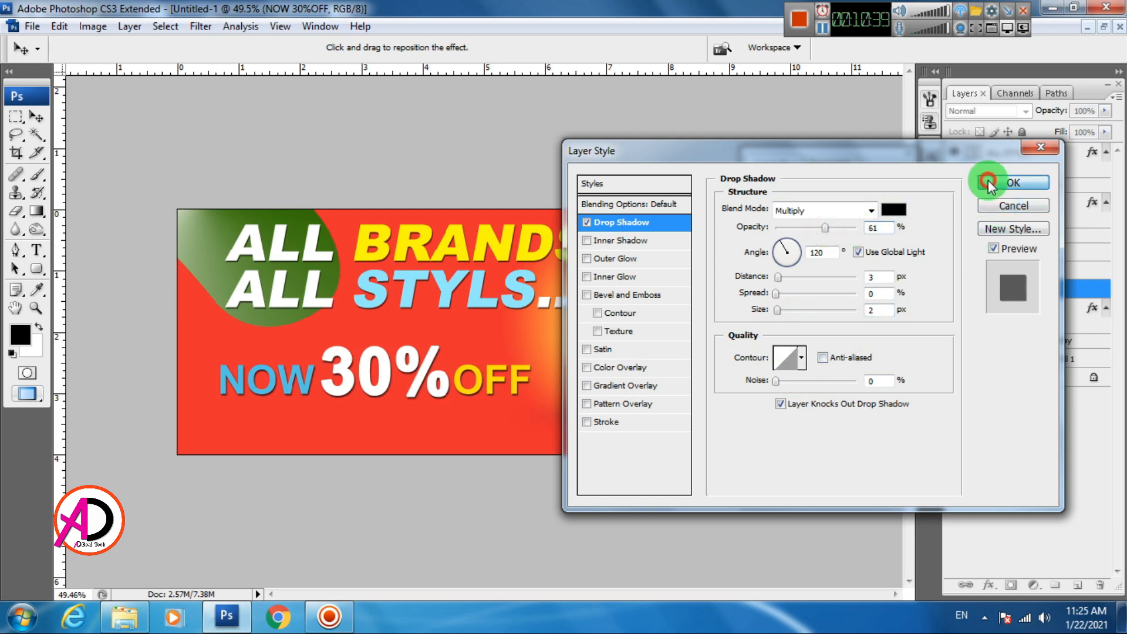
pyautogui.click(998, 182)
# Draw a pill-shaped rounded rectangle on the red background below the NOW 30%OFF line
pyautogui.scroll(2, 382, 446)
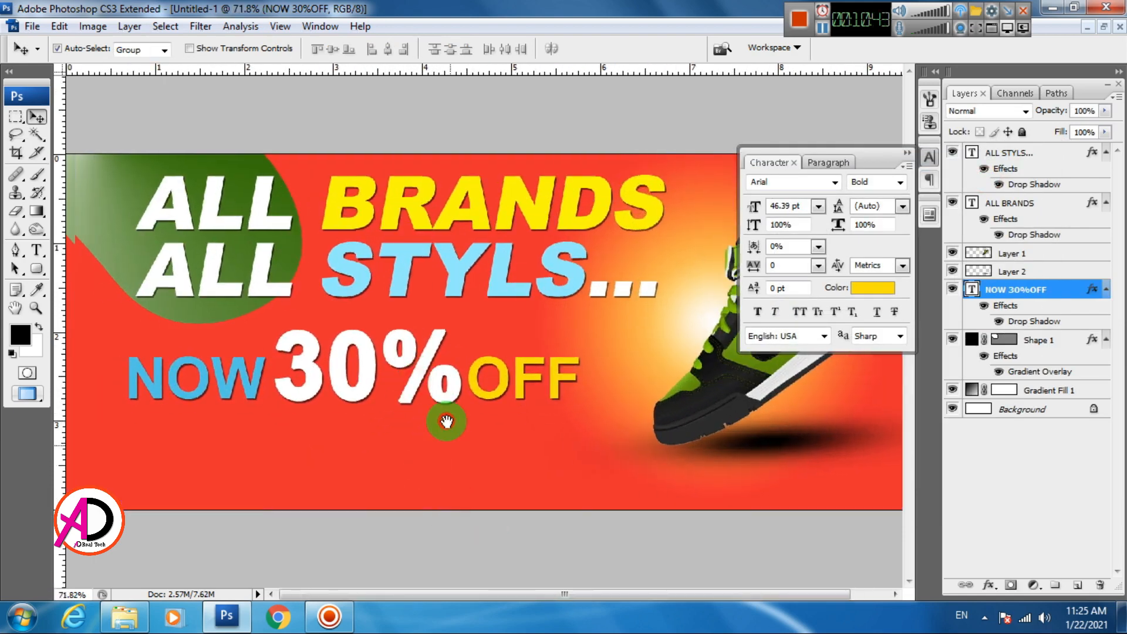
pyautogui.scroll(-1, 399, 475)
pyautogui.scroll(1, 399, 476)
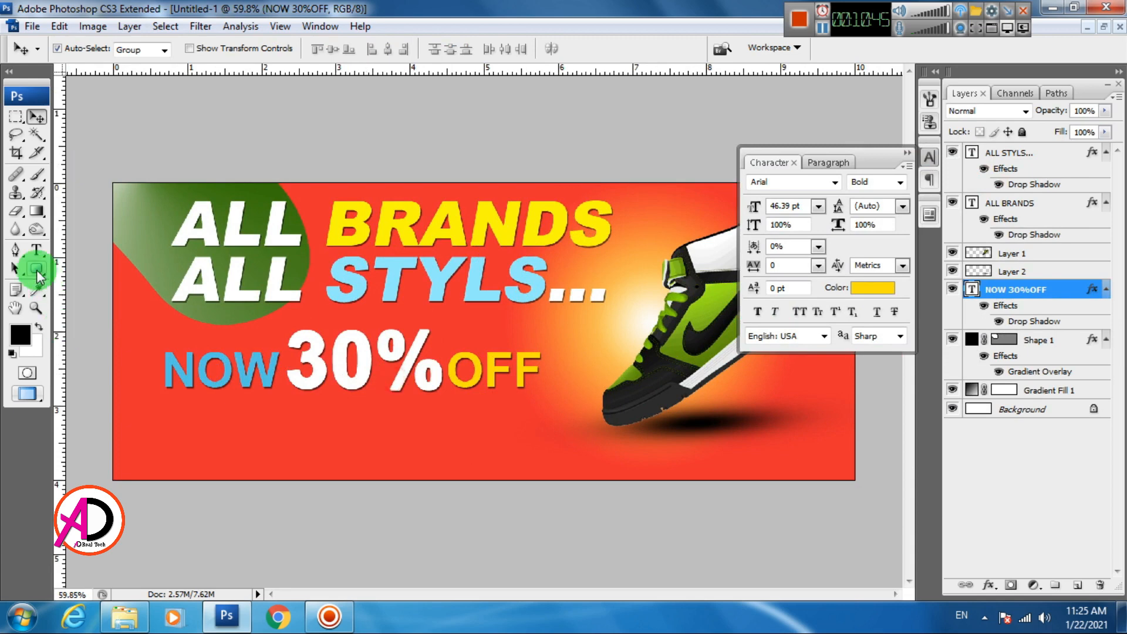
pyautogui.click(37, 270)
pyautogui.click(75, 285)
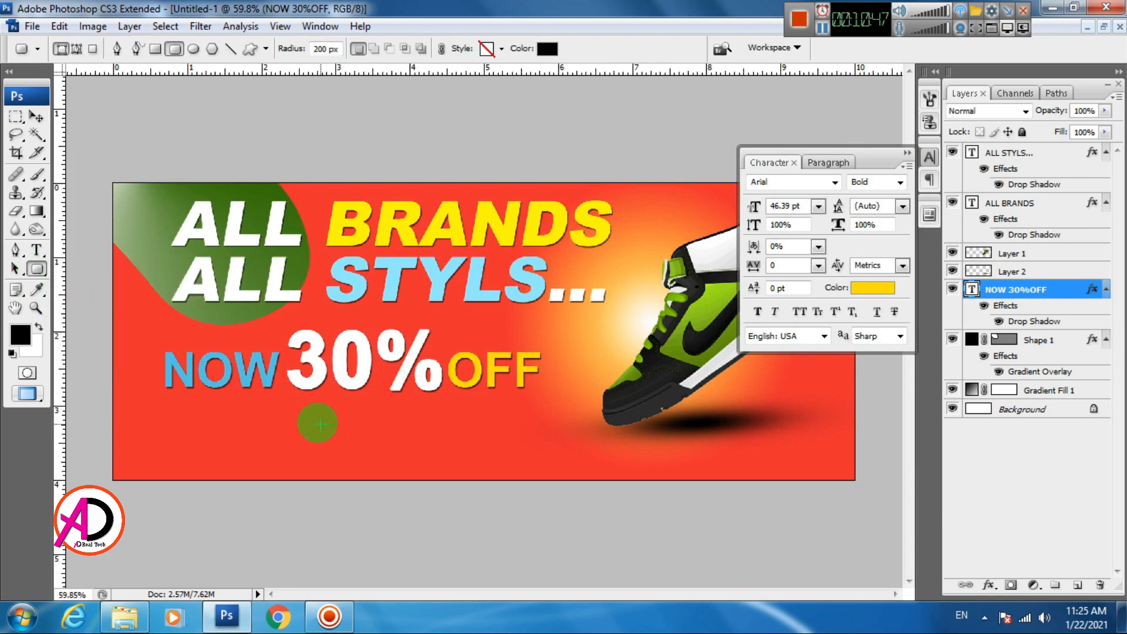
pyautogui.moveTo(313, 420); pyautogui.dragTo(470, 452)
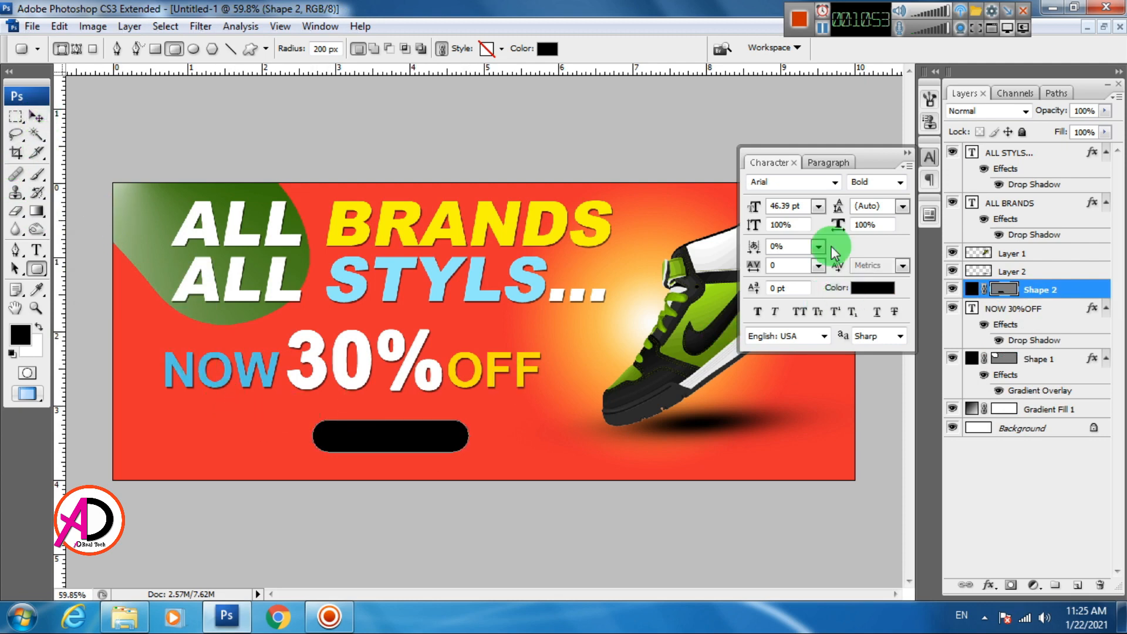
# Change the fill colour of the rounded rectangle to white (RGB 255, 255, 255)
pyautogui.click(535, 57)
pyautogui.moveTo(94, 435); pyautogui.dragTo(15, 364)
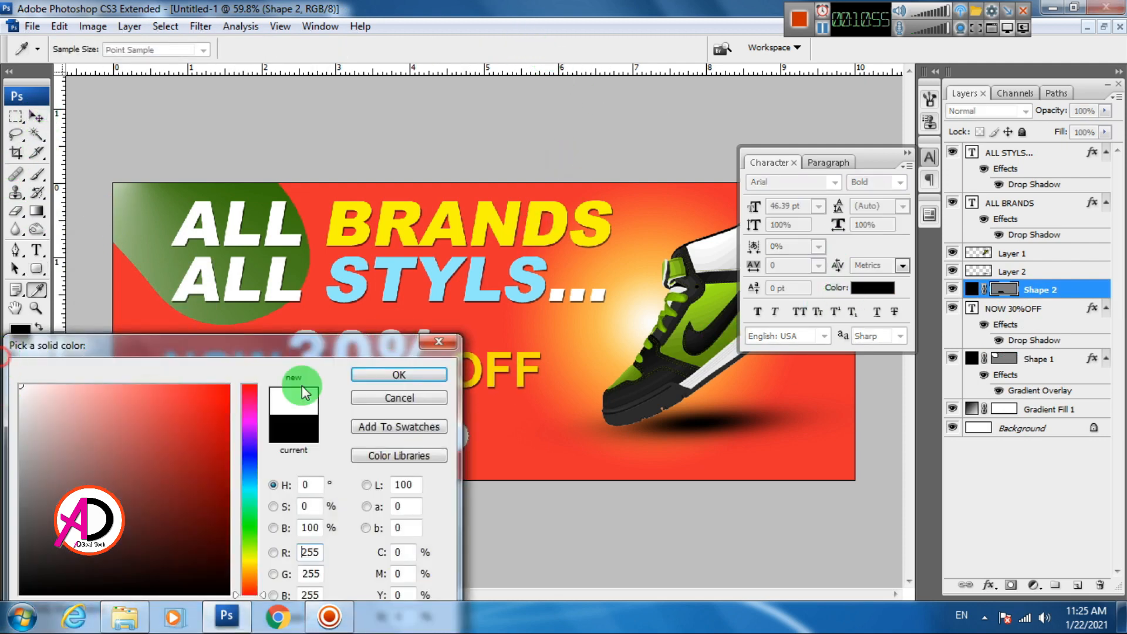
pyautogui.click(378, 379)
# Move the white rounded rectangle closer beneath 30% so it sits centred under the discount line
pyautogui.click(36, 116)
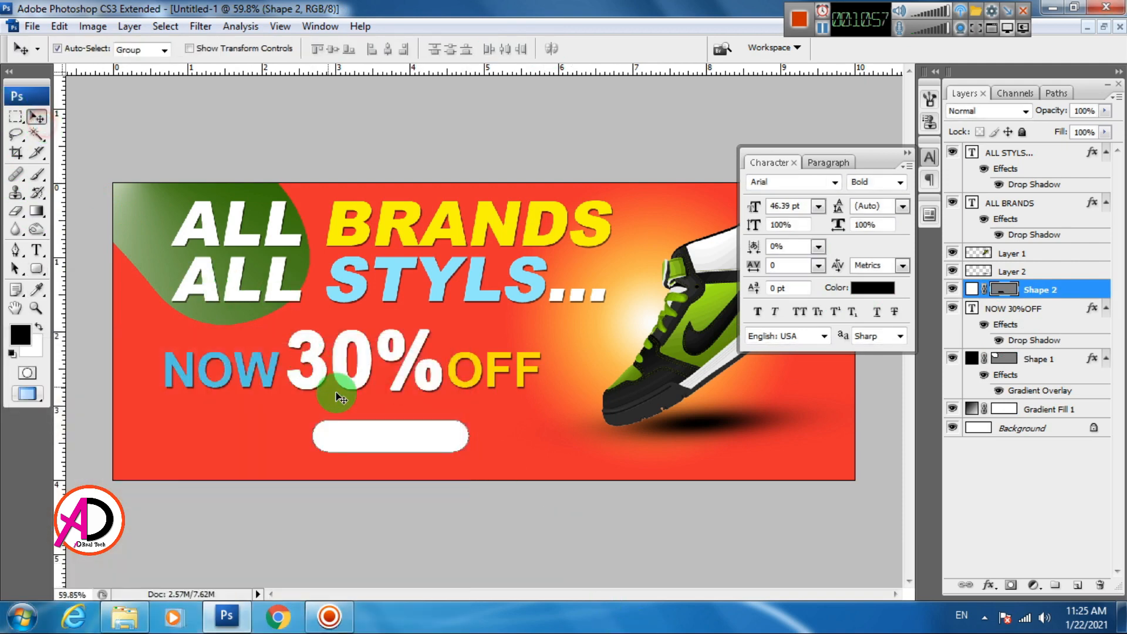
pyautogui.moveTo(372, 433); pyautogui.dragTo(364, 428)
pyautogui.scroll(-5, 377, 425)
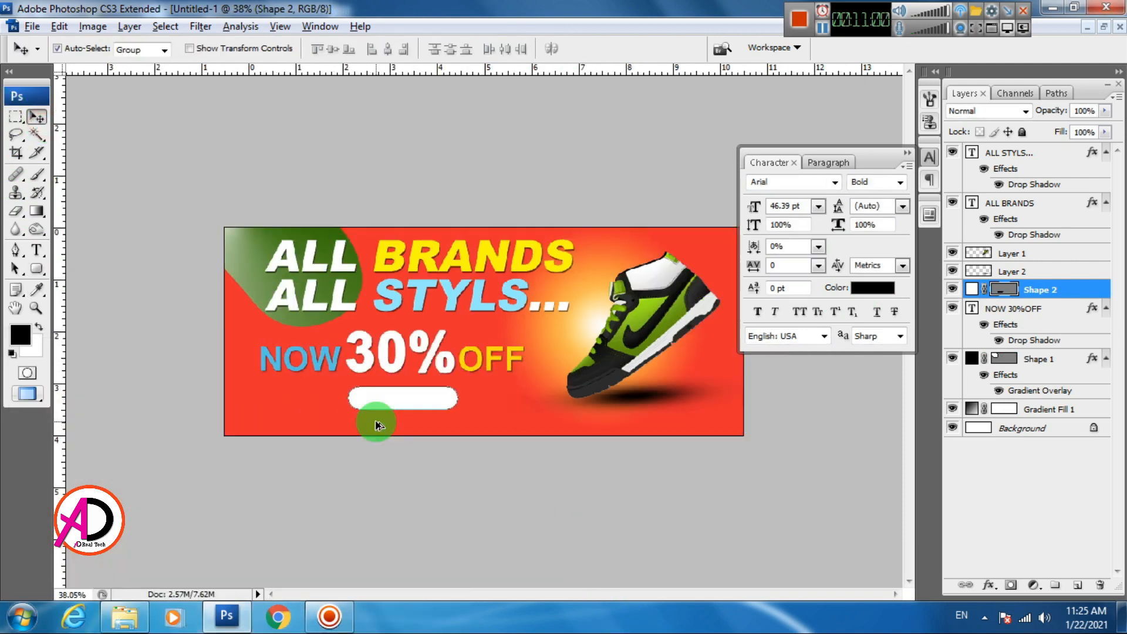
pyautogui.scroll(3, 390, 439)
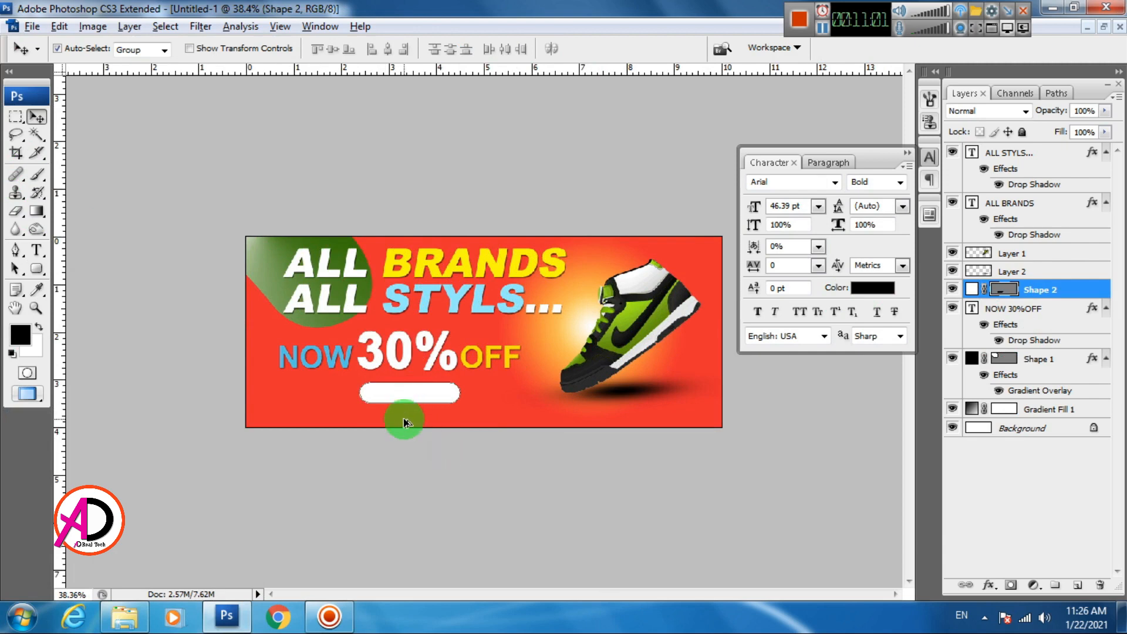
pyautogui.scroll(2, 405, 421)
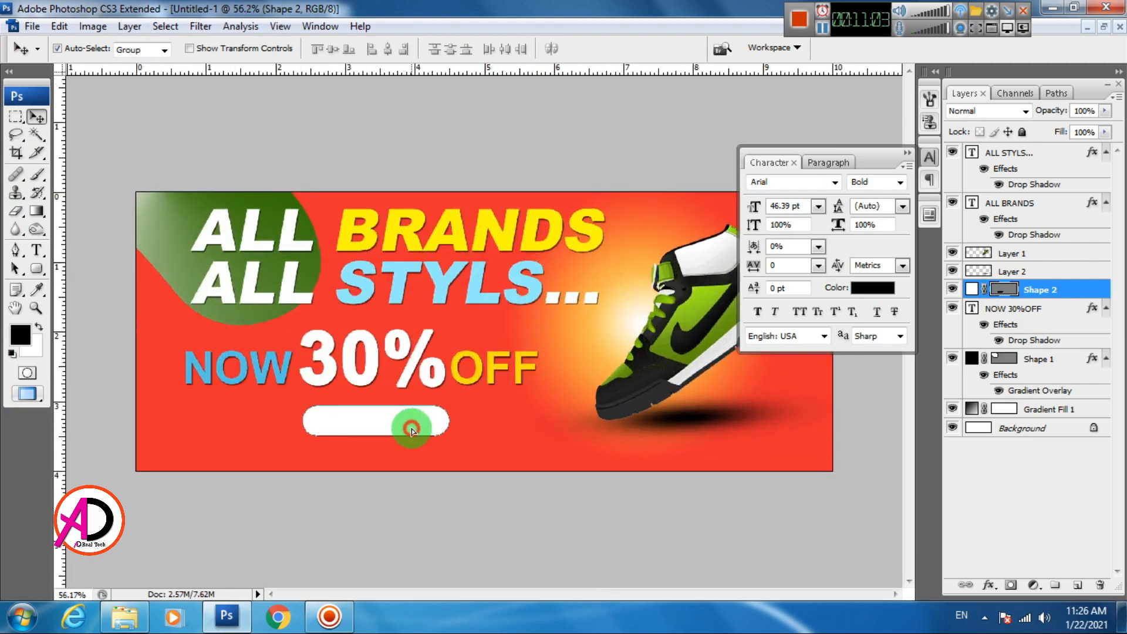
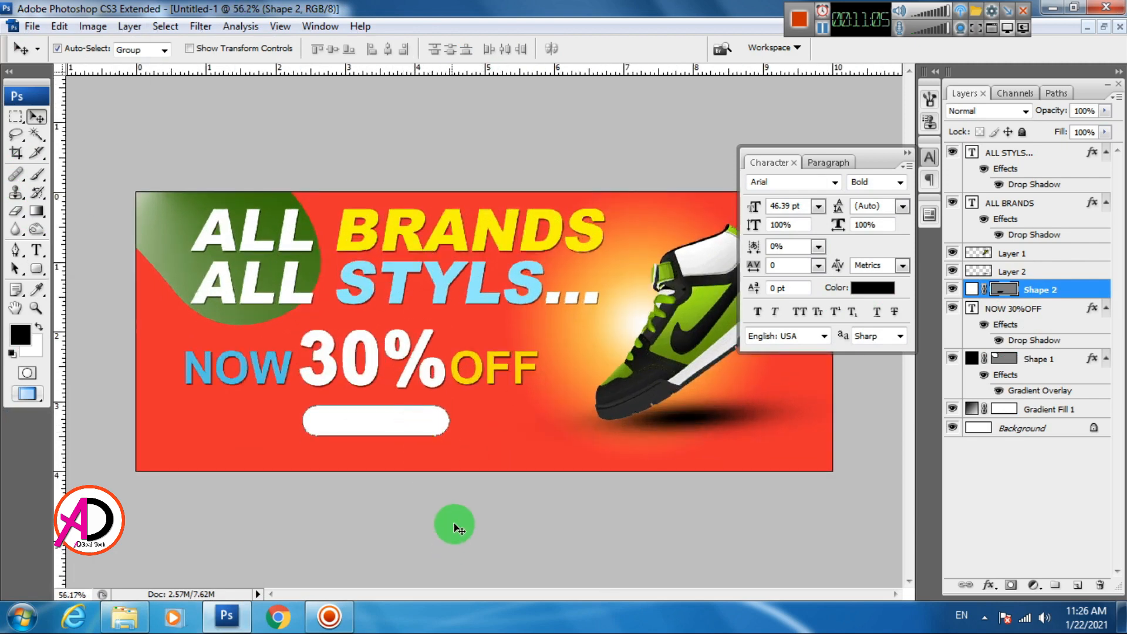
pyautogui.click(455, 525)
# Add a black SHOP NOW text in Arial Bold 60 pt near the white rounded rectangle
pyautogui.scroll(1, 434, 499)
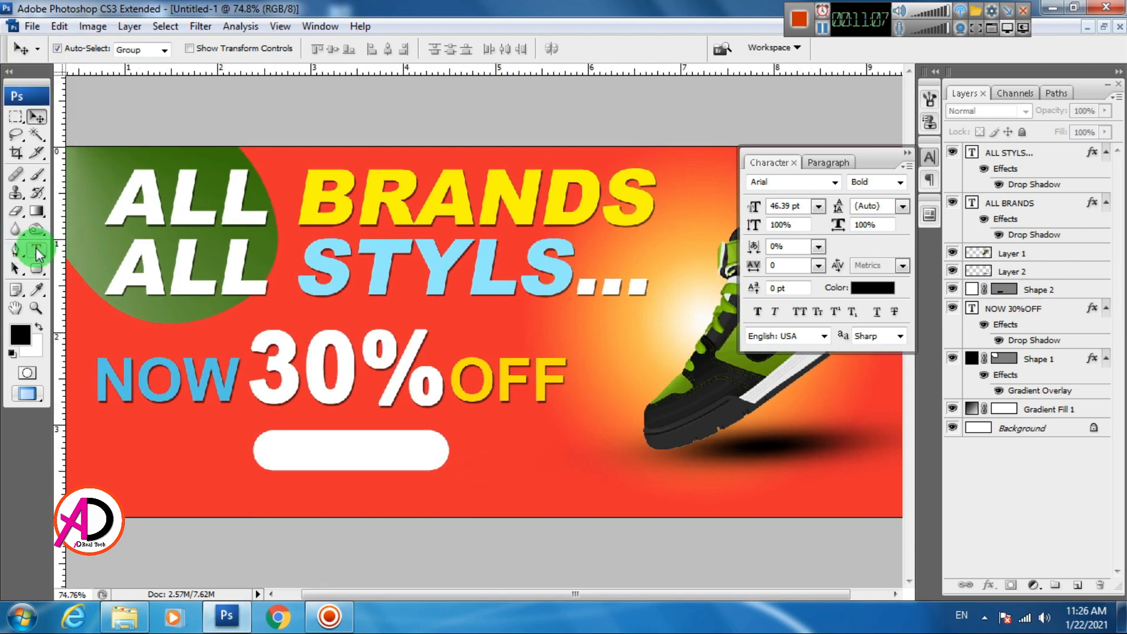
pyautogui.click(36, 249)
pyautogui.click(129, 476)
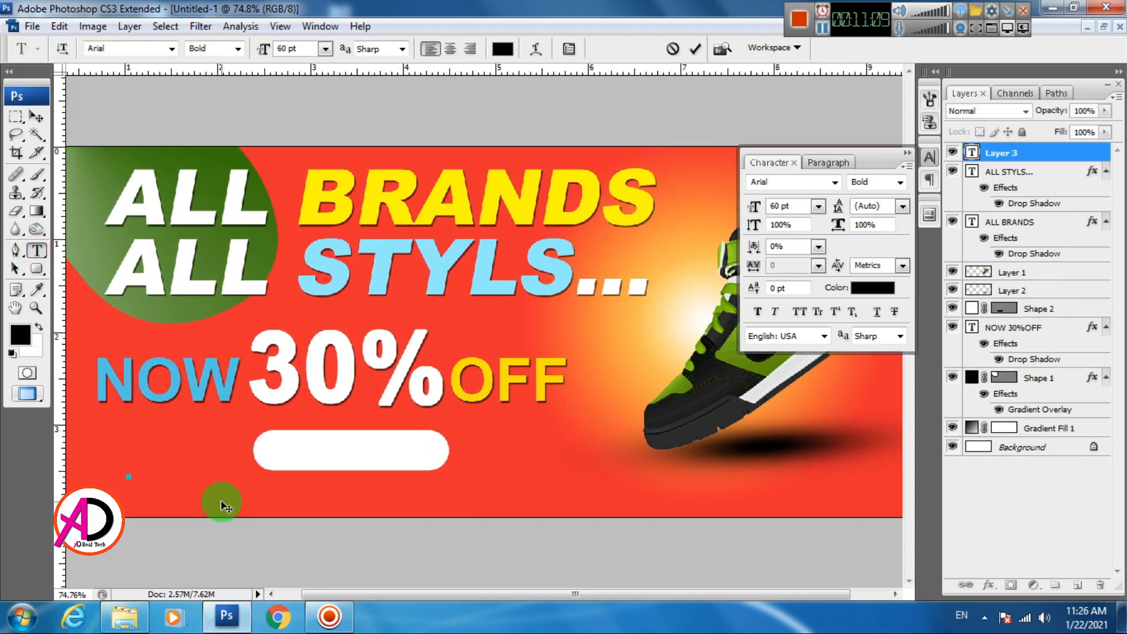
pyautogui.write('SHOP')
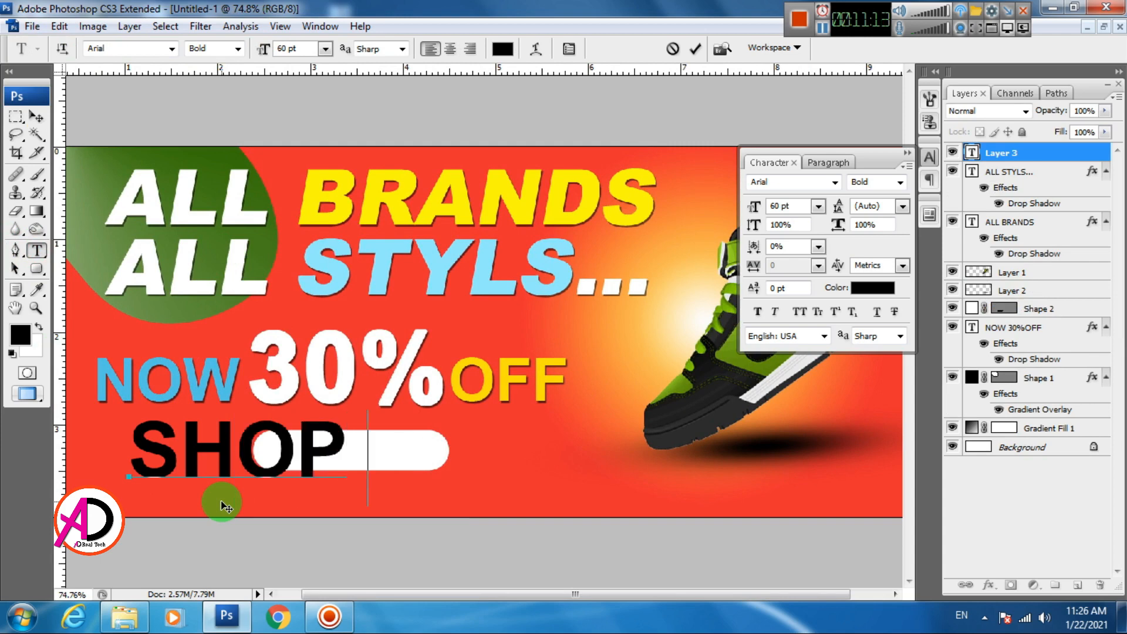
pyautogui.write(' NOW')
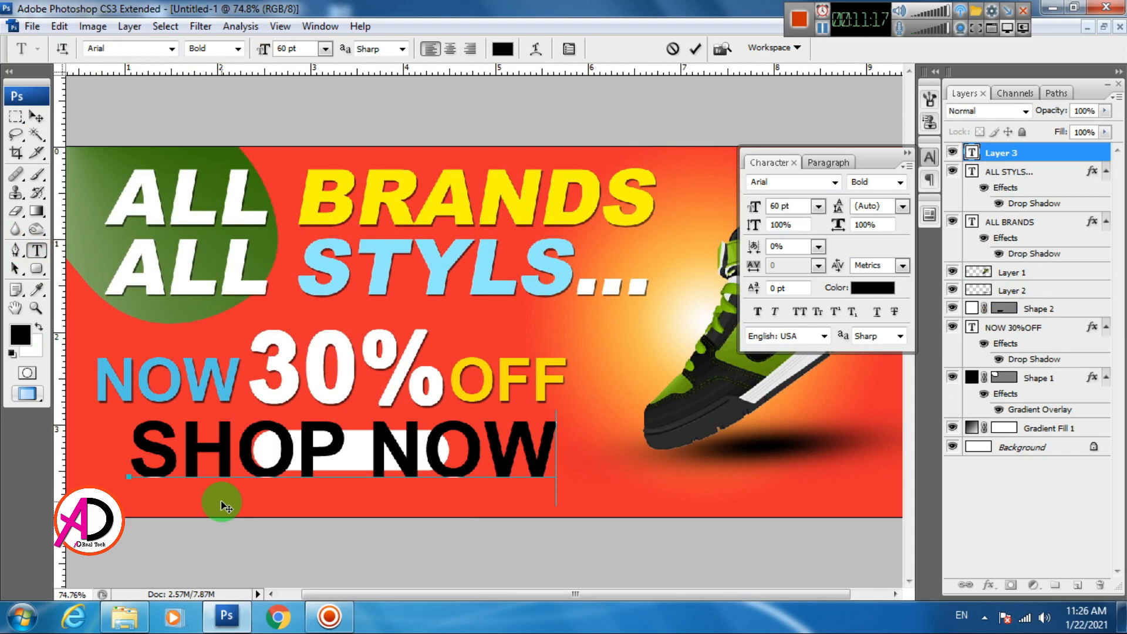
pyautogui.click(221, 501)
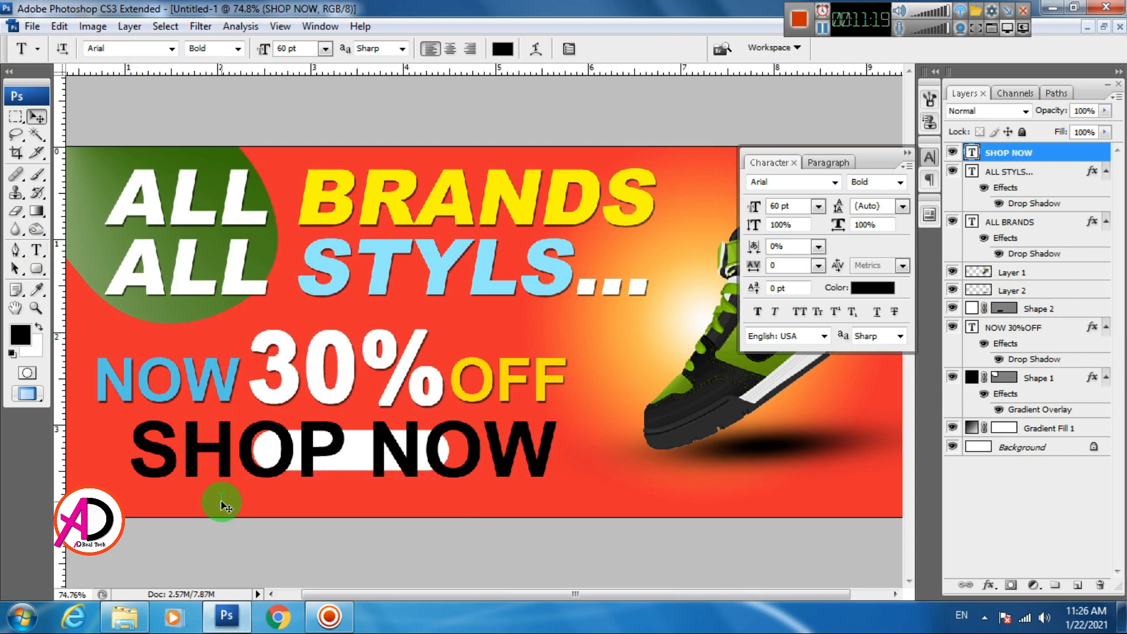
# Scale the SHOP NOW text to about 27.2% with Free Transform and fit it inside the white rounded rectangle
pyautogui.hotkey('ctrl', 't')
pyautogui.moveTo(538, 405); pyautogui.dragTo(372, 451)
pyautogui.press('Down')
pyautogui.press('Down')
pyautogui.press('Down')
pyautogui.press('Down')
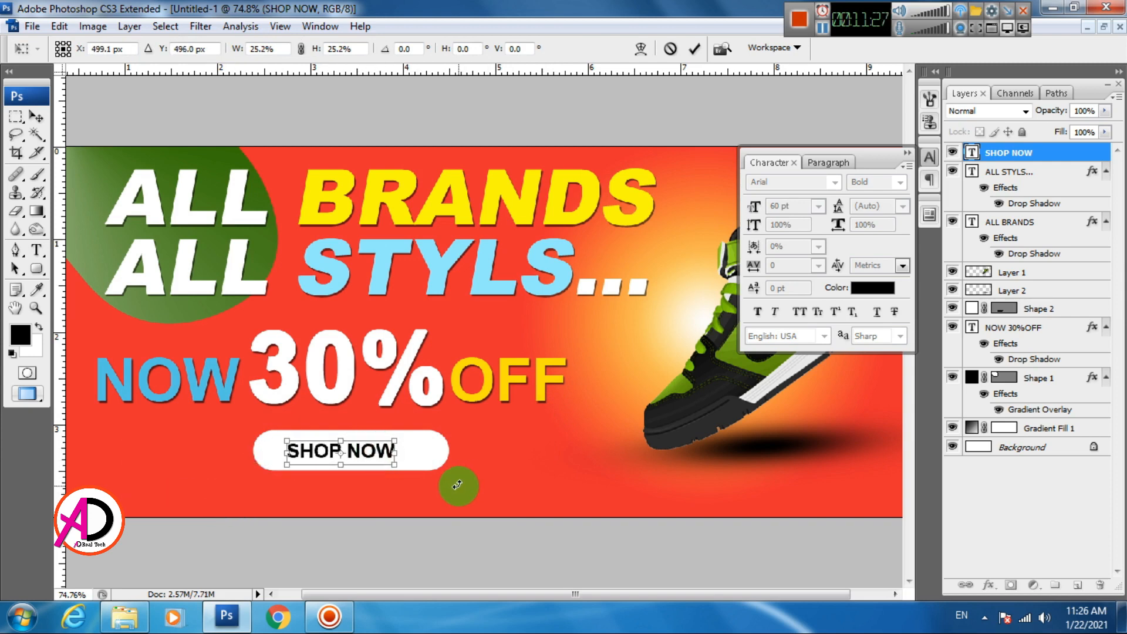
pyautogui.moveTo(390, 448); pyautogui.dragTo(397, 436)
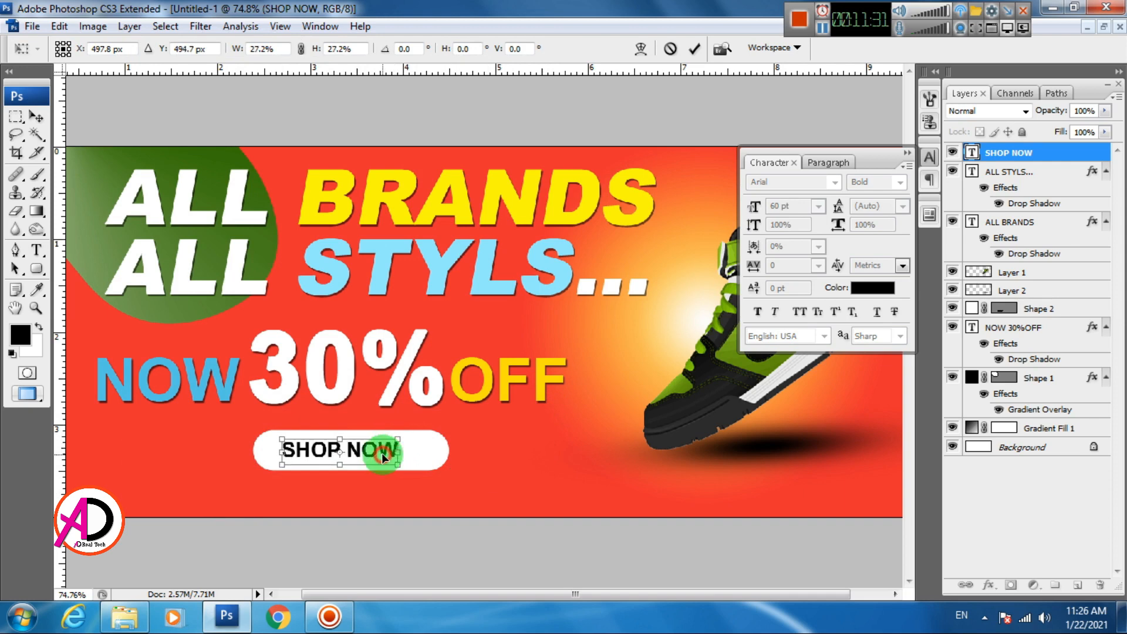
pyautogui.press('Return')
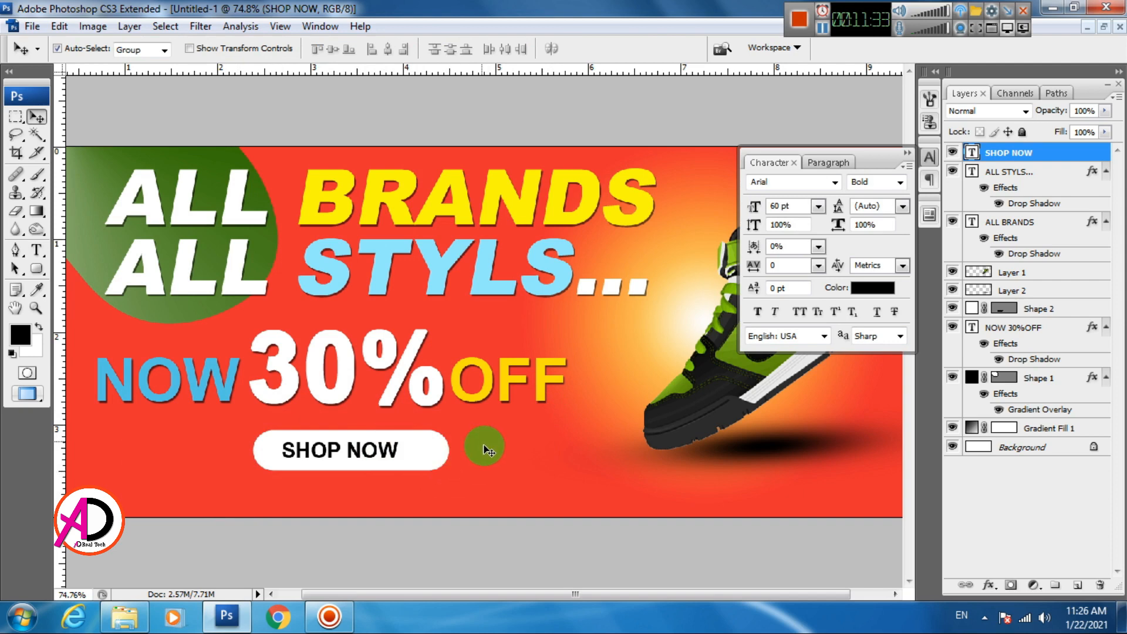
# Shift the SHOP NOW text slightly sideways within the white button, leaving room at its end
pyautogui.scroll(1, 488, 448)
pyautogui.scroll(-3, 493, 453)
pyautogui.scroll(1, 512, 464)
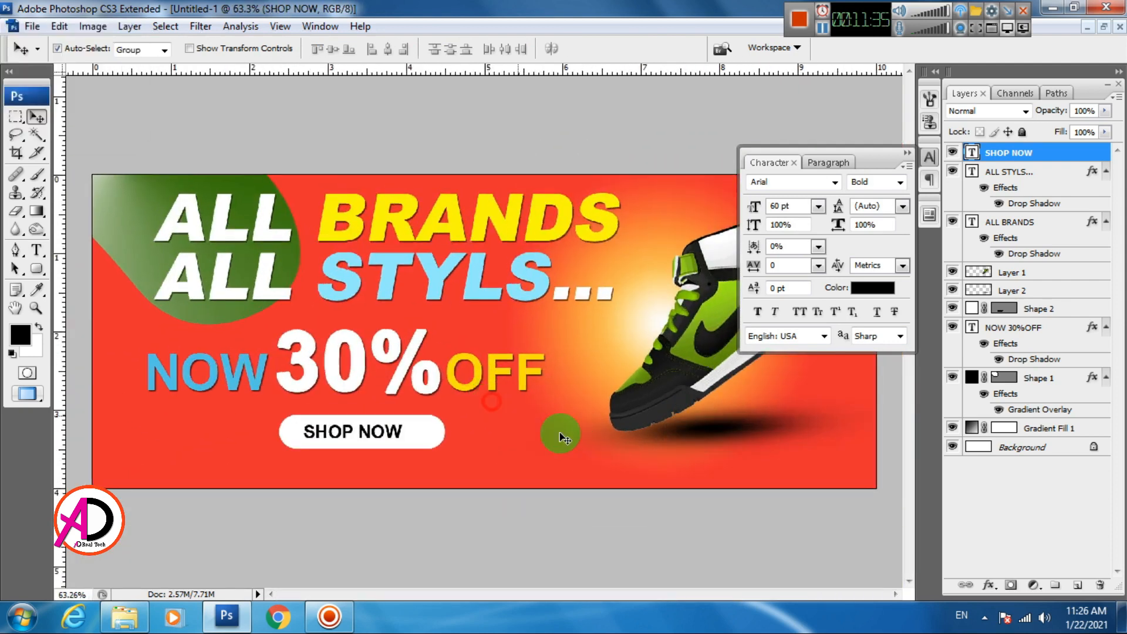
pyautogui.scroll(-2, 570, 441)
pyautogui.scroll(1, 580, 448)
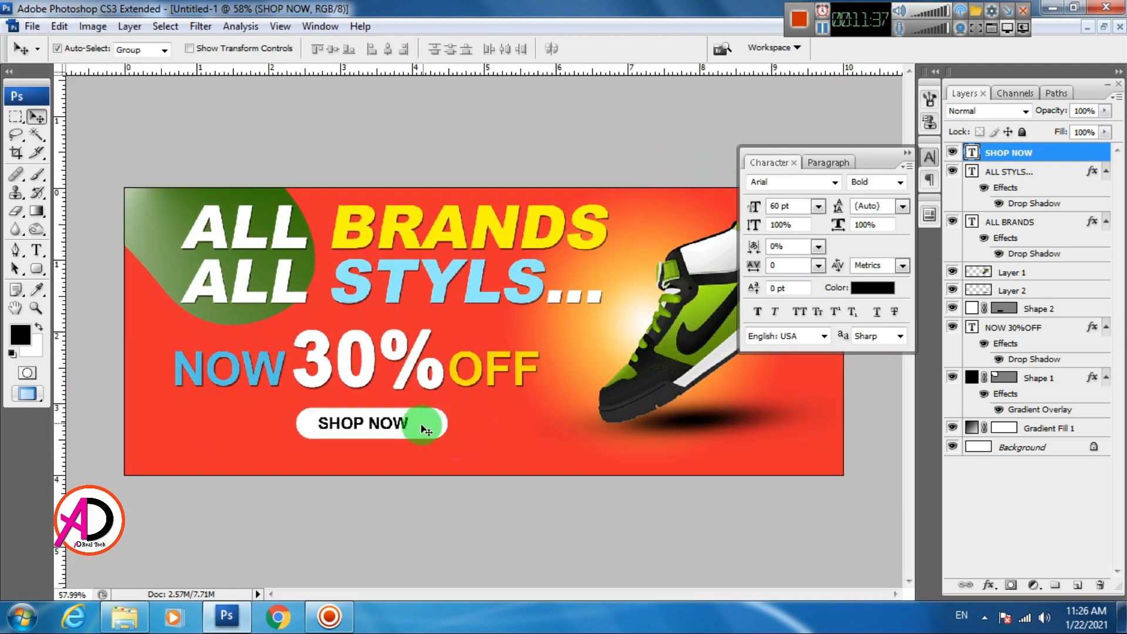
pyautogui.click(400, 424)
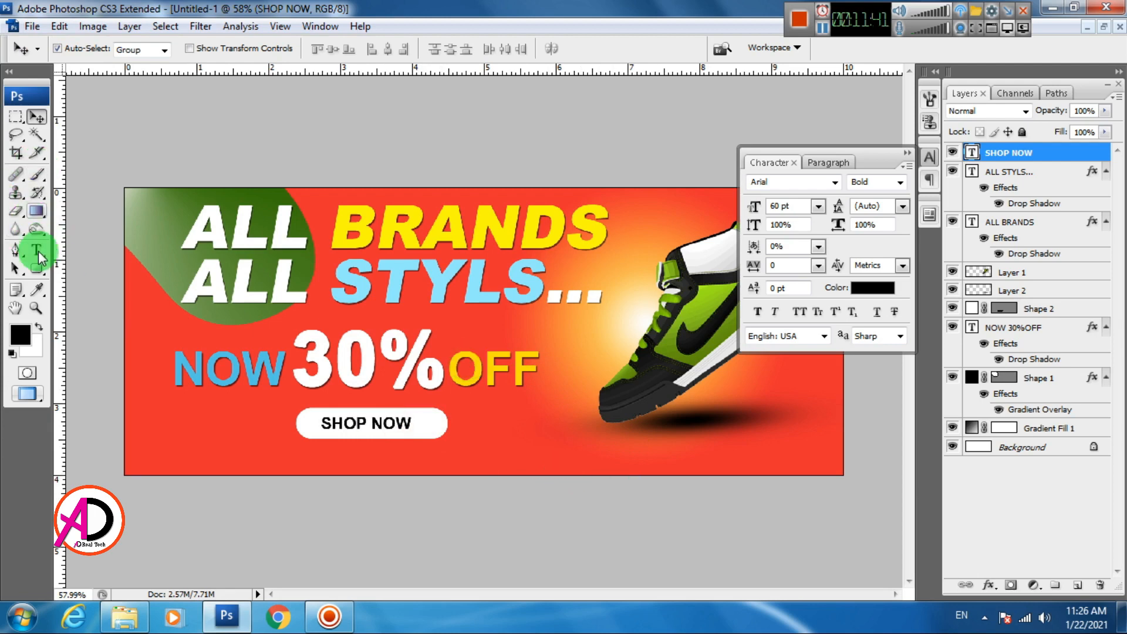
# Draw a small black triangle with the Custom Shape tool on the red area beside the SHOP NOW button
pyautogui.moveTo(37, 268); pyautogui.dragTo(111, 349)
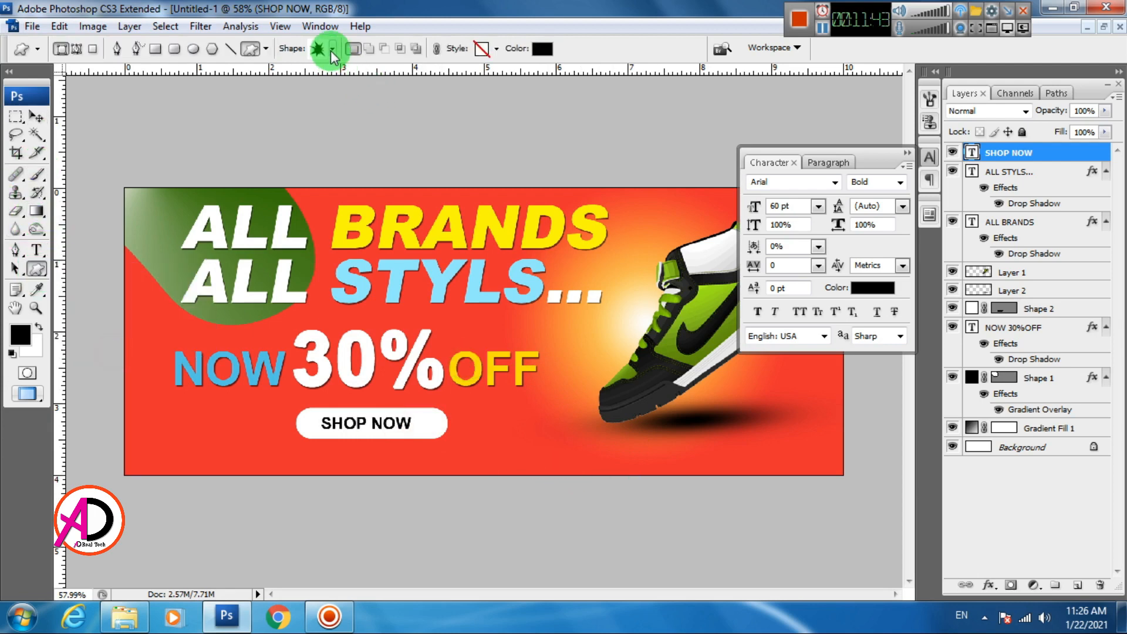
pyautogui.click(332, 49)
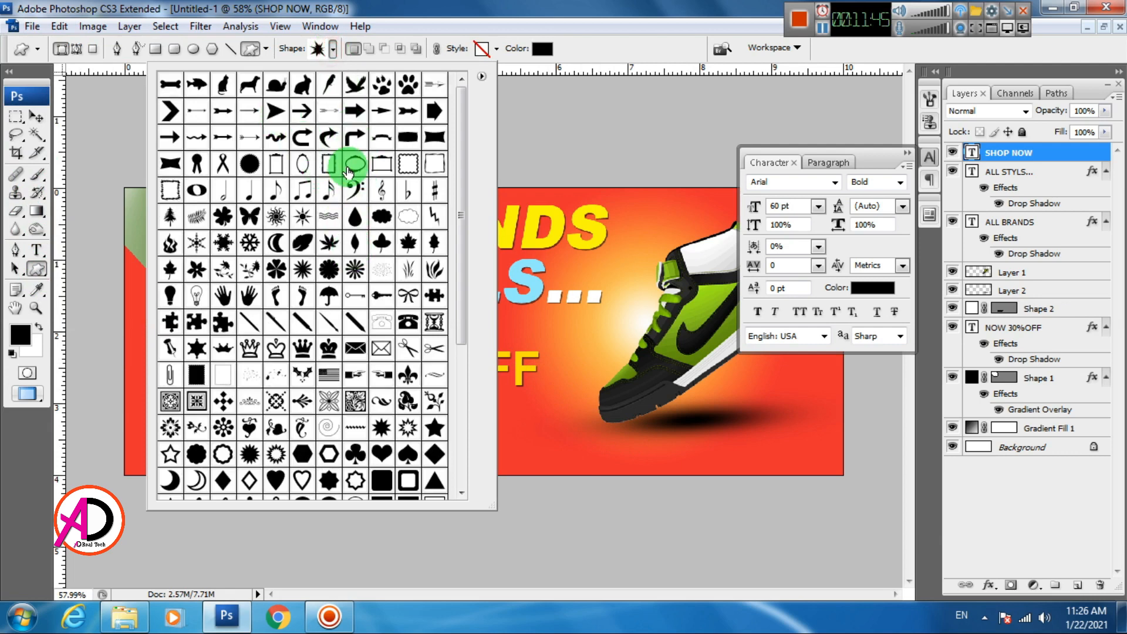
pyautogui.scroll(-1, 405, 306)
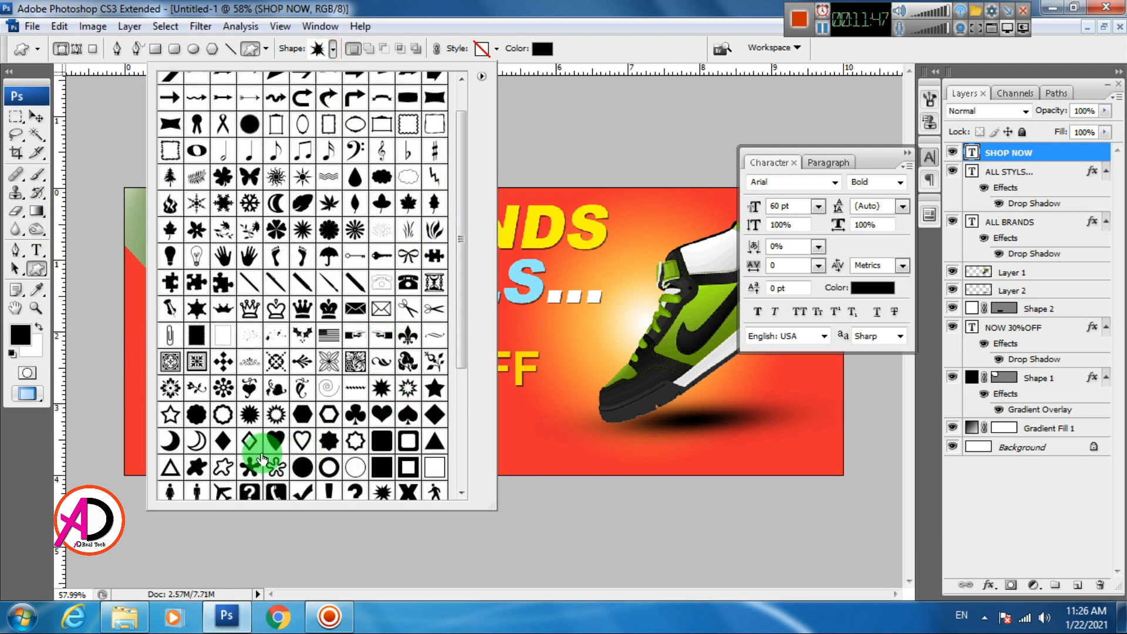
pyautogui.scroll(-1, 263, 458)
pyautogui.click(444, 403)
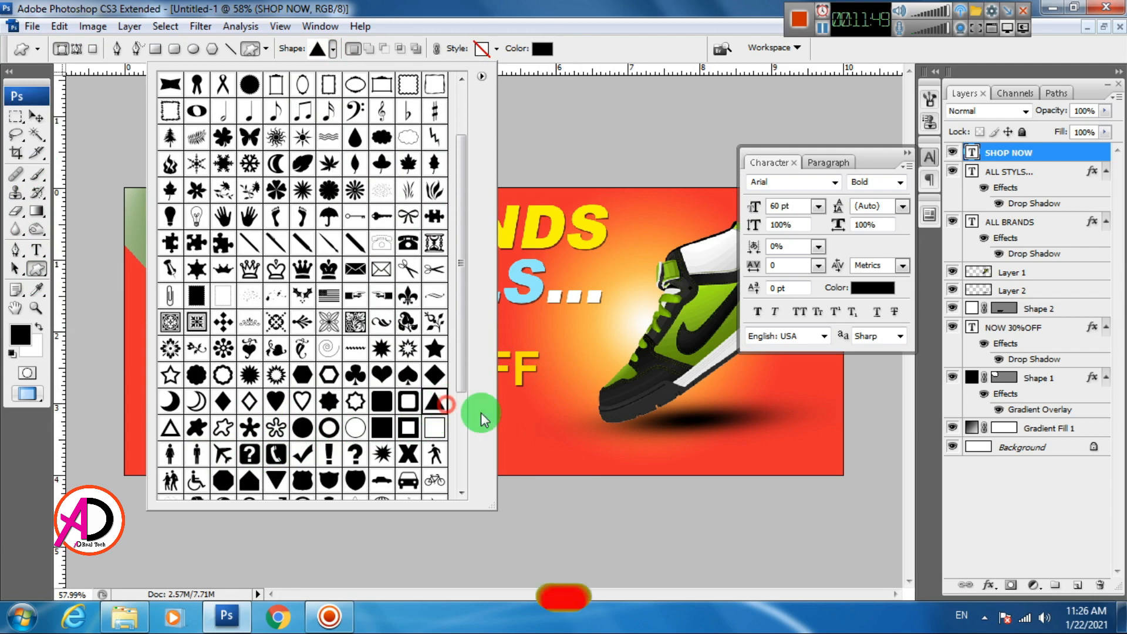
pyautogui.moveTo(518, 415)
pyautogui.mouseDown()
pyautogui.moveTo(570, 456)
pyautogui.moveTo(484, 465)
pyautogui.mouseUp()
# Rotate the triangle 90° to point right and move it into the white button after SHOP NOW
pyautogui.click(36, 116)
pyautogui.hotkey('ctrl', 't')
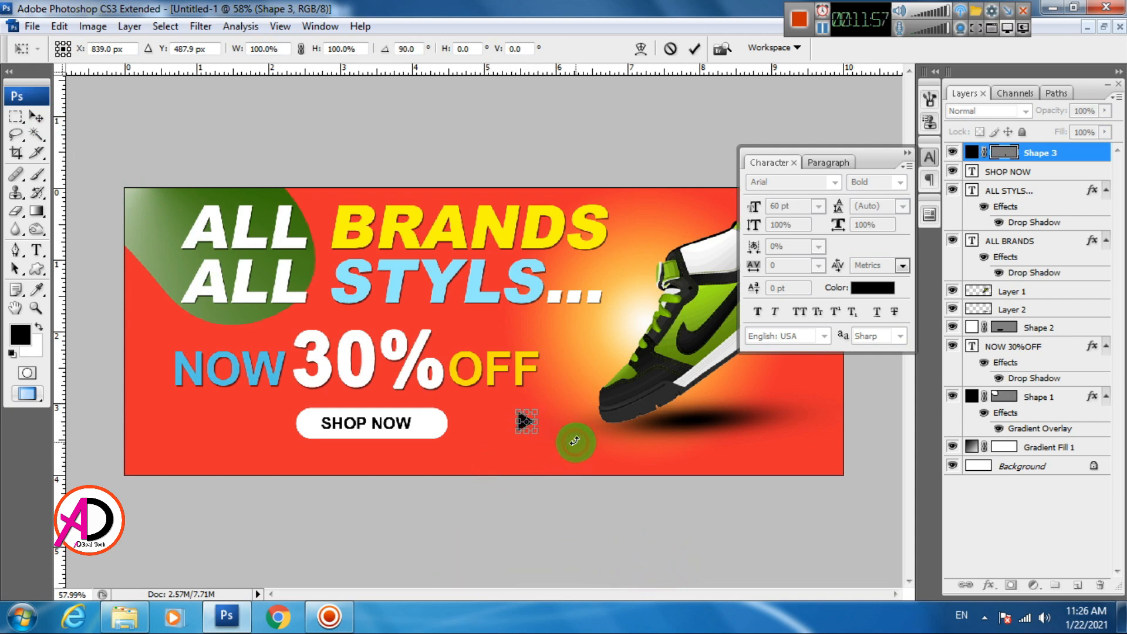
pyautogui.press('Return')
pyautogui.moveTo(527, 427); pyautogui.dragTo(431, 428)
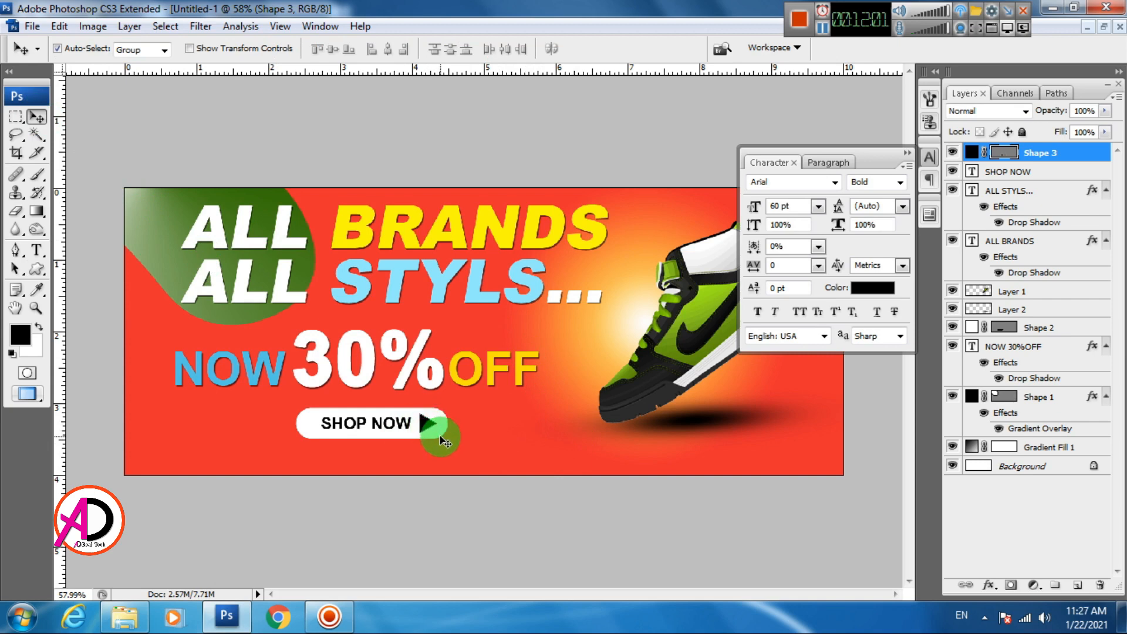
# Scale the triangle down with Free Transform so it sits as a small arrow beside the SHOP NOW text
pyautogui.hotkey('ctrl', 't')
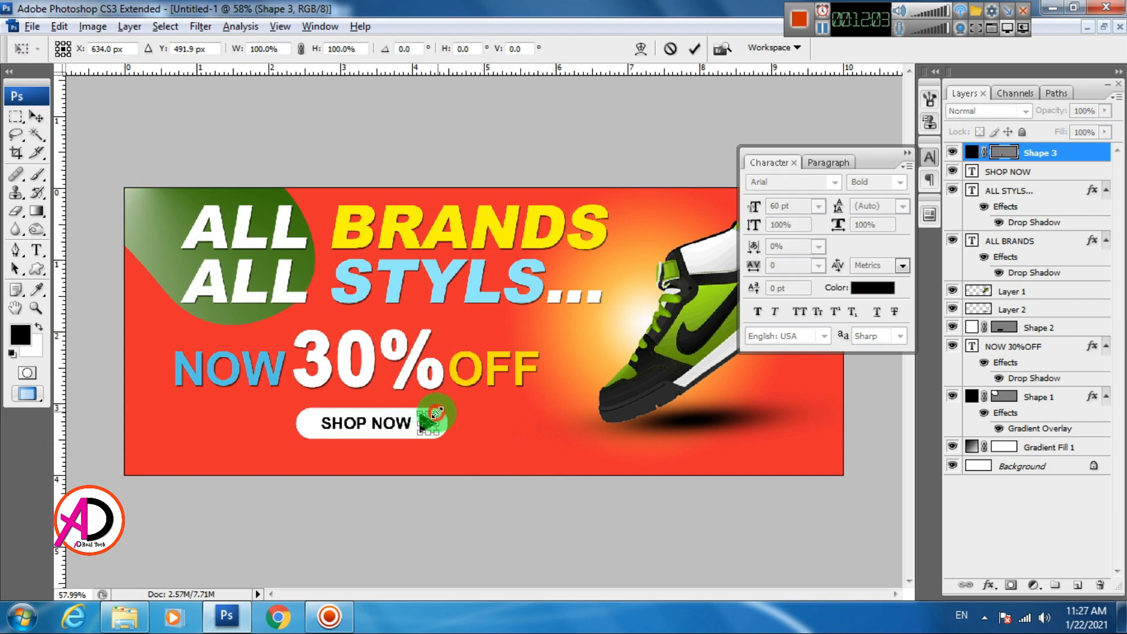
pyautogui.moveTo(437, 412); pyautogui.dragTo(481, 431)
pyautogui.press('Return')
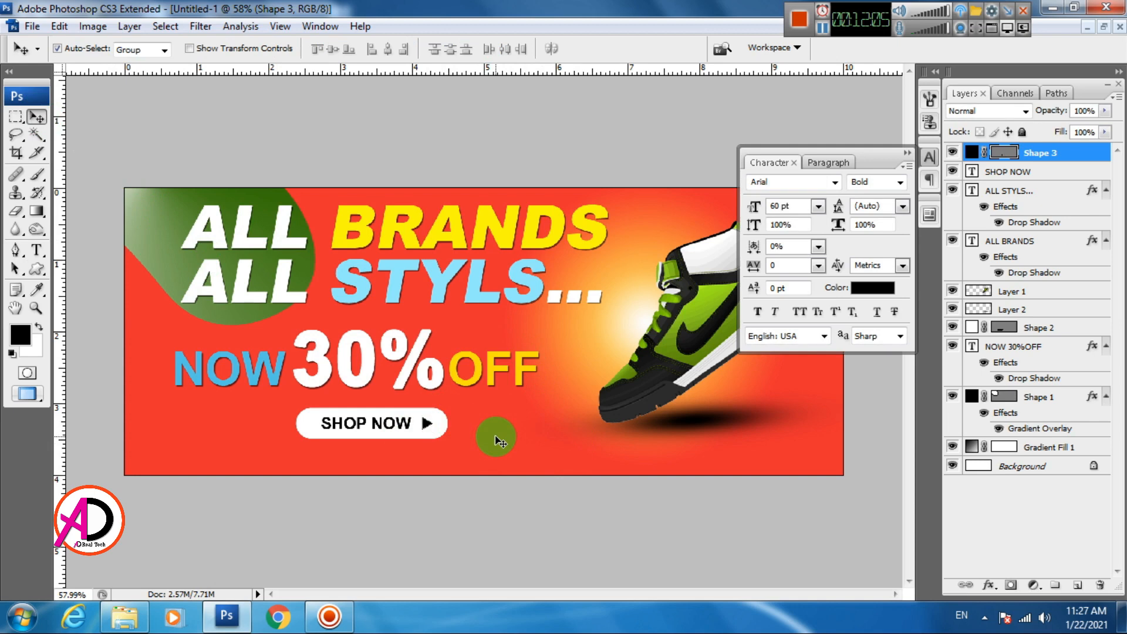
# Examine the SHOP NOW button with its arrow up close, and the overall banner layout
pyautogui.scroll(5, 464, 414)
pyautogui.hotkey('alt', 'space')
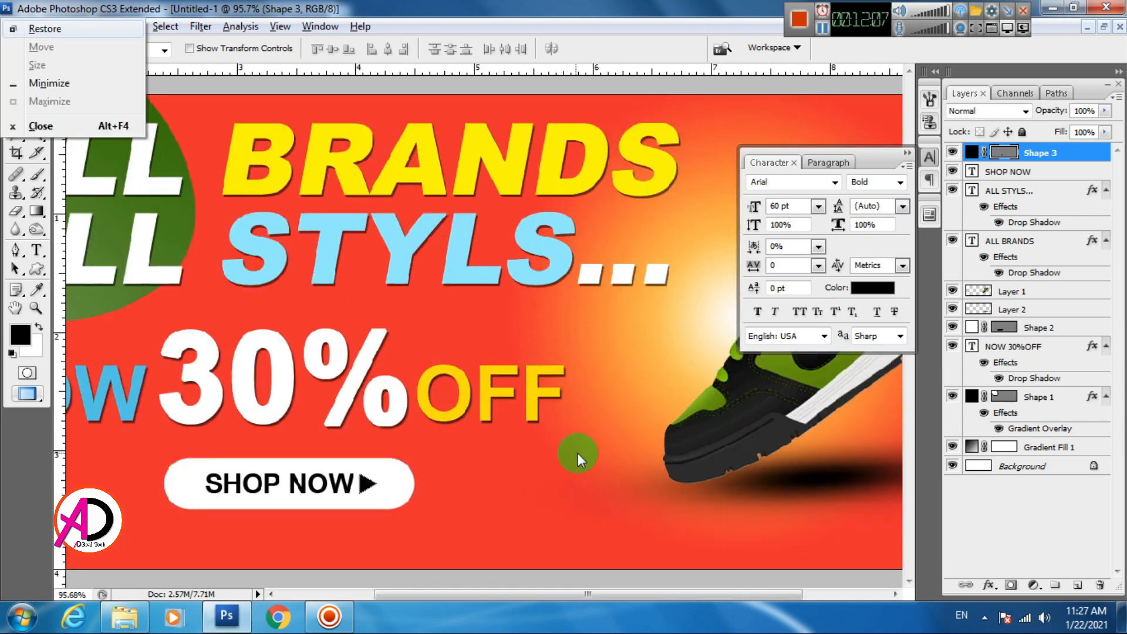
pyautogui.moveTo(579, 455); pyautogui.dragTo(375, 305)
pyautogui.scroll(-5, 425, 387)
pyautogui.hotkey('alt', 'space')
pyautogui.press('Escape')
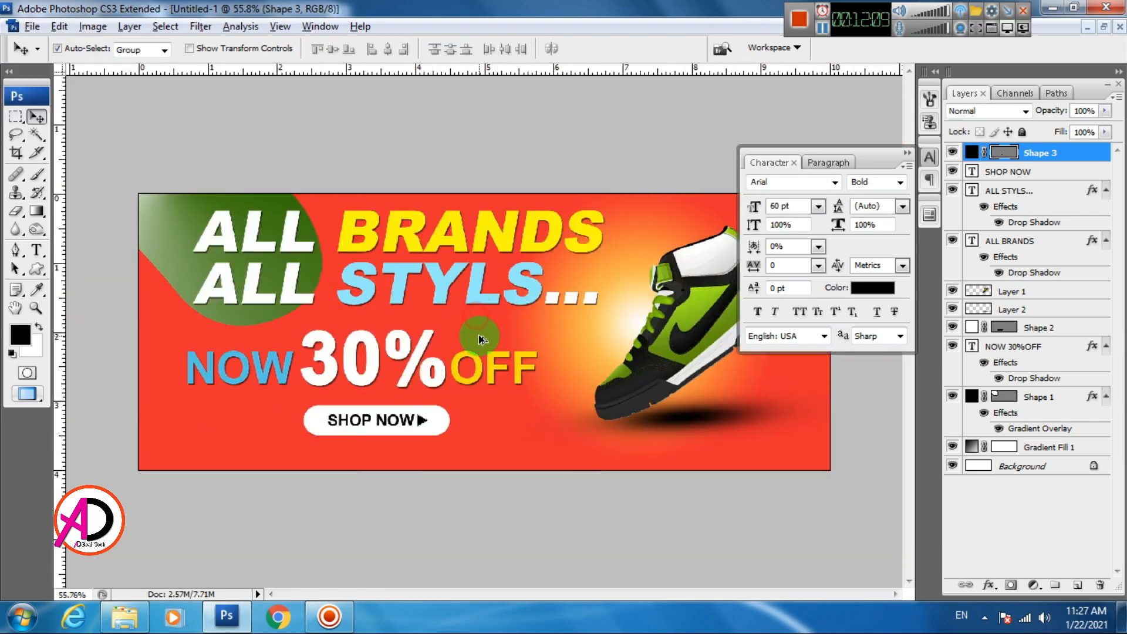
pyautogui.scroll(1, 483, 341)
pyautogui.scroll(-2, 486, 346)
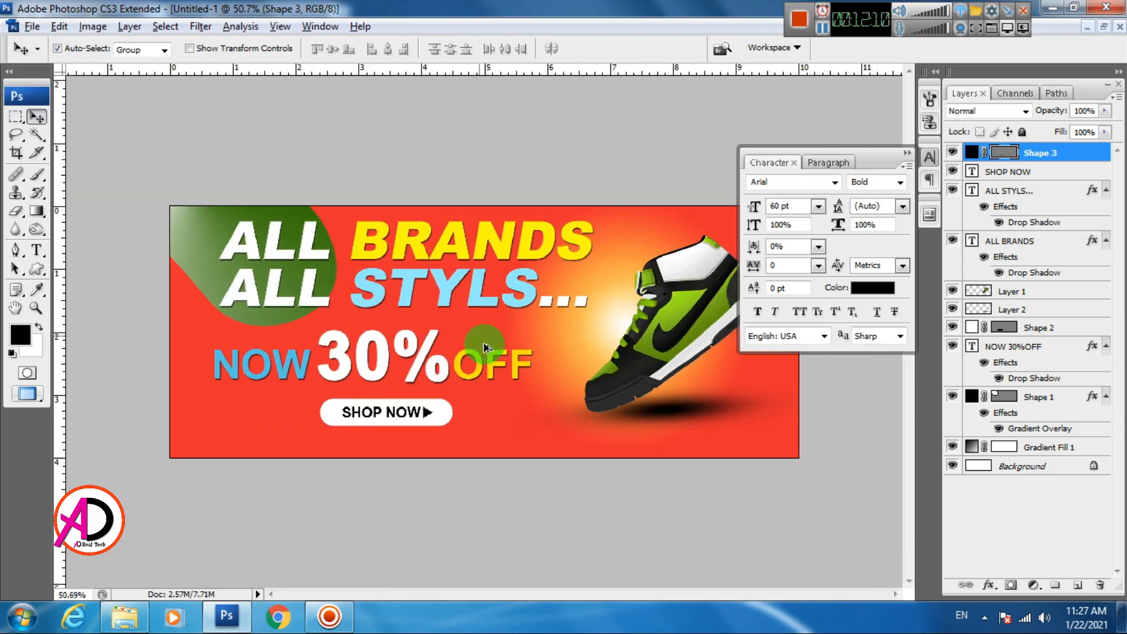
# Try to add a large black circle over the sneaker's toe with the Ellipse tool while the arrow's shape layer is active
pyautogui.click(36, 270)
pyautogui.click(98, 300)
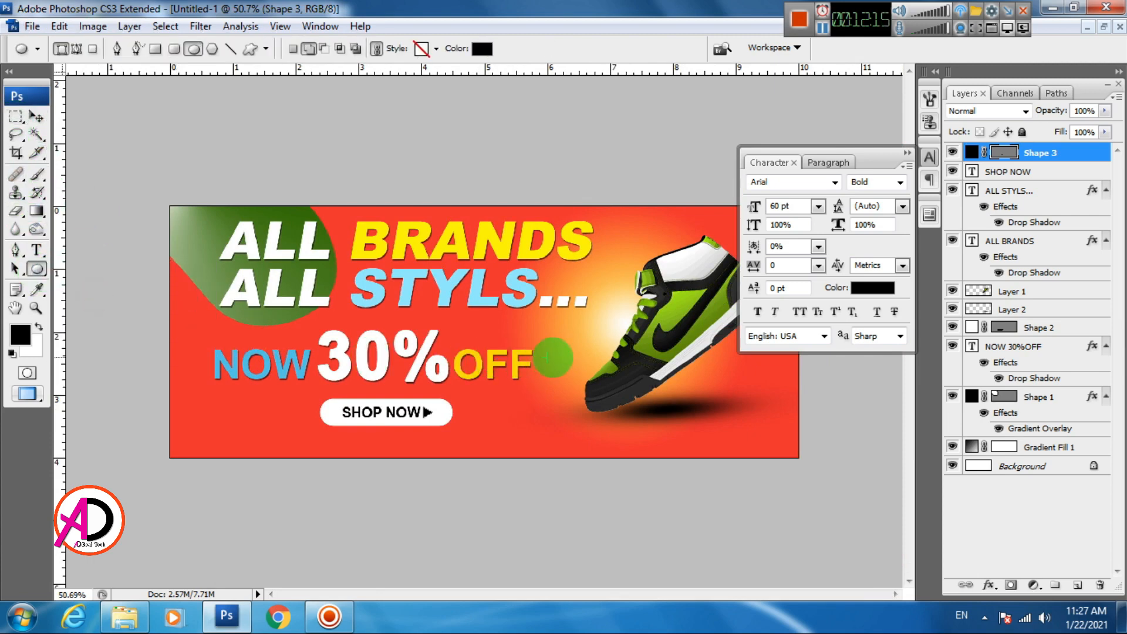
pyautogui.moveTo(509, 324); pyautogui.dragTo(664, 461)
pyautogui.click(17, 116)
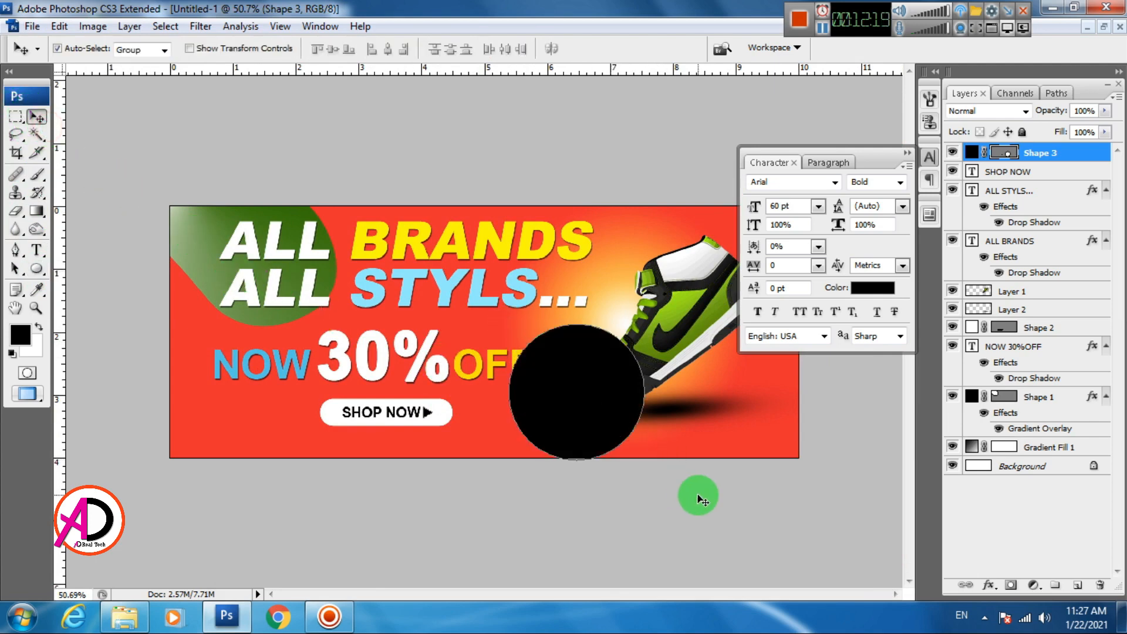
pyautogui.click(745, 508)
pyautogui.press('f')
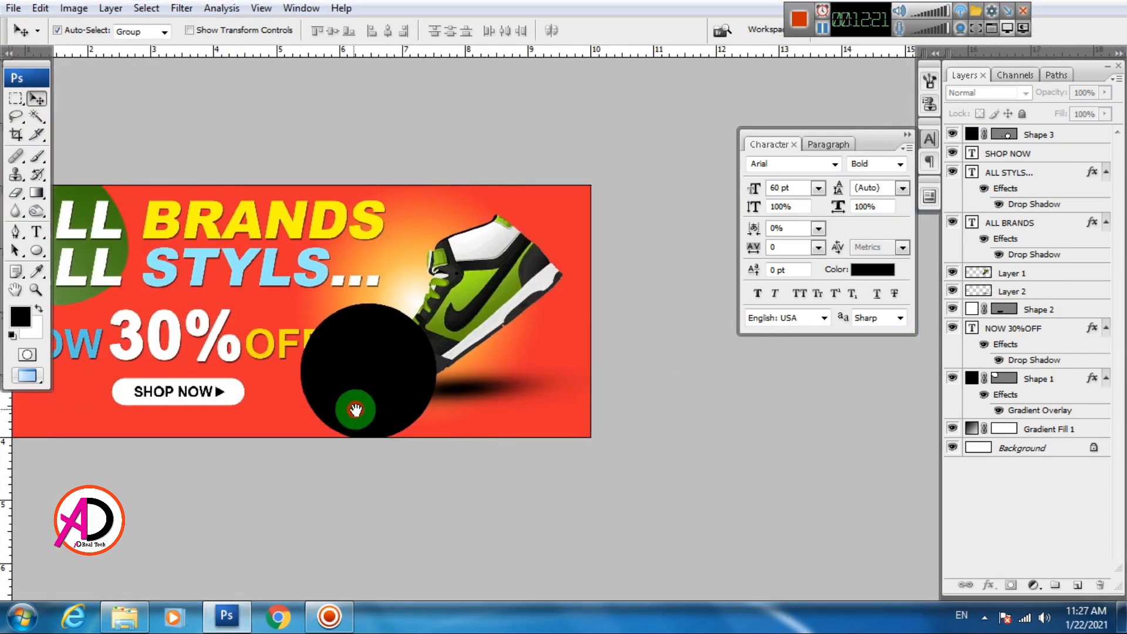
# Try to shift the sneaker and its shadow towards the banner's edge and reposition the black circle beside them
pyautogui.click(503, 315)
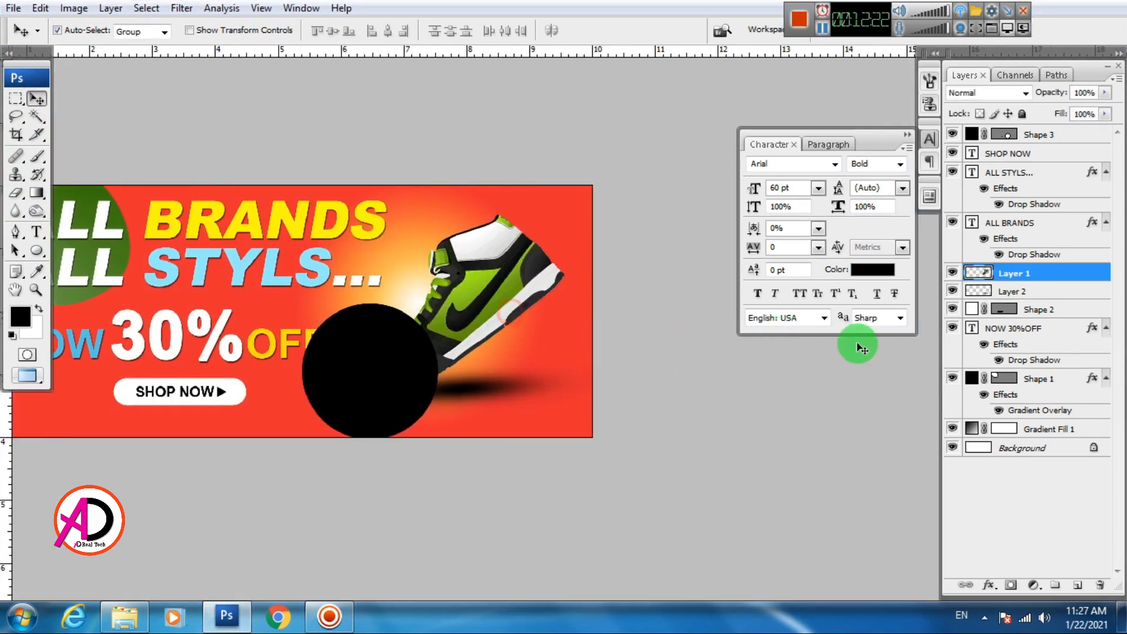
pyautogui.keyDown('shift'); pyautogui.click(1033, 291); pyautogui.keyUp('shift')
pyautogui.moveTo(472, 313); pyautogui.dragTo(493, 310)
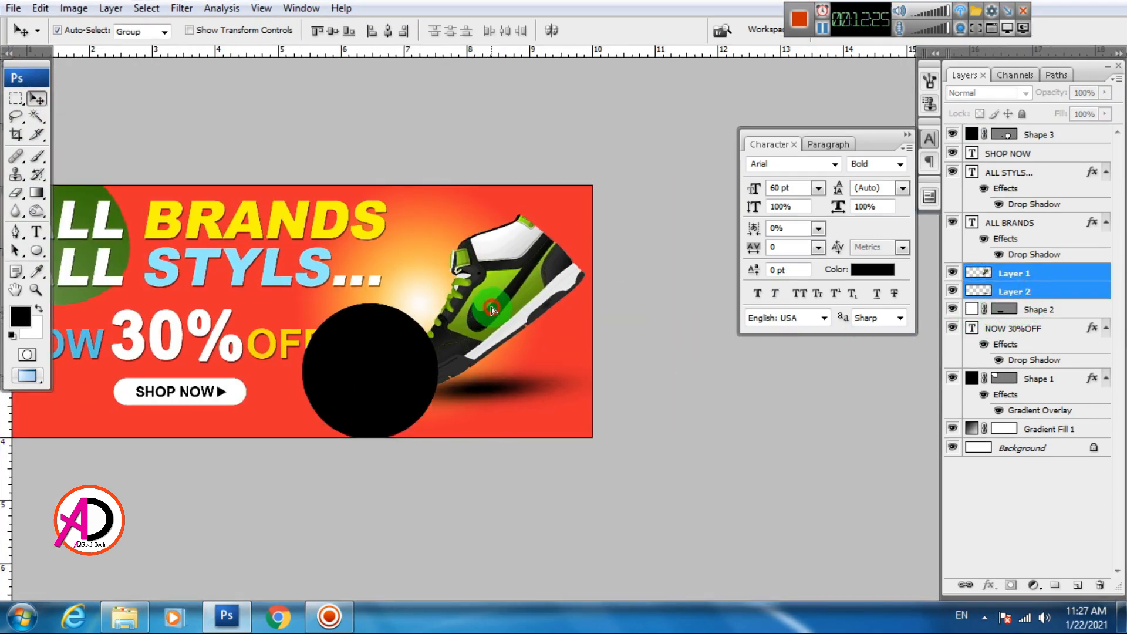
pyautogui.moveTo(377, 372); pyautogui.dragTo(409, 358)
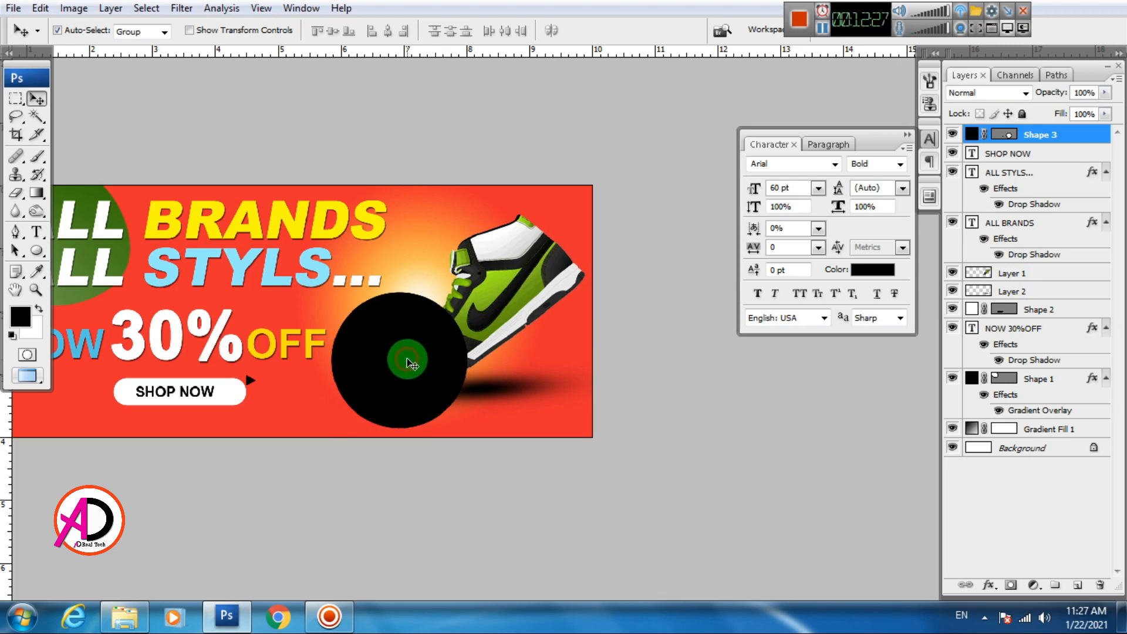
# Undo the circle's move, the sneaker and shadow shift, and the circle drawn on the arrow's layer
pyautogui.hotkey('ctrl', 'z')
pyautogui.hotkey('ctrl', 'z')
pyautogui.hotkey('ctrl', 'alt', 'z')
pyautogui.hotkey('ctrl', 'alt', 'z')
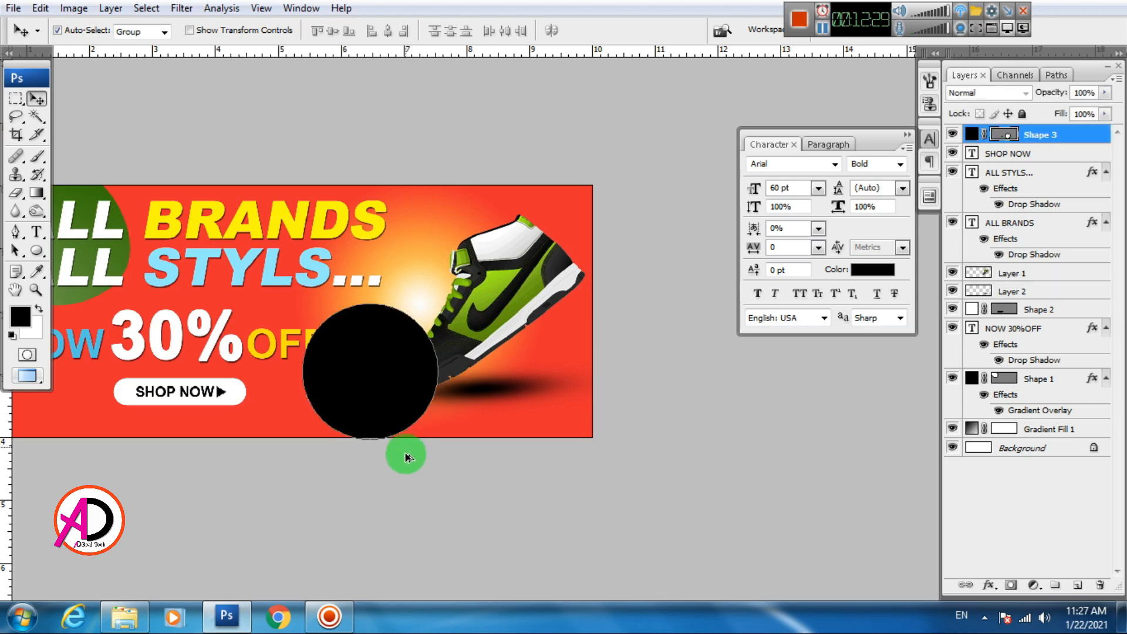
pyautogui.hotkey('ctrl', 'alt', 'z')
pyautogui.hotkey('ctrl', 'alt', 'z')
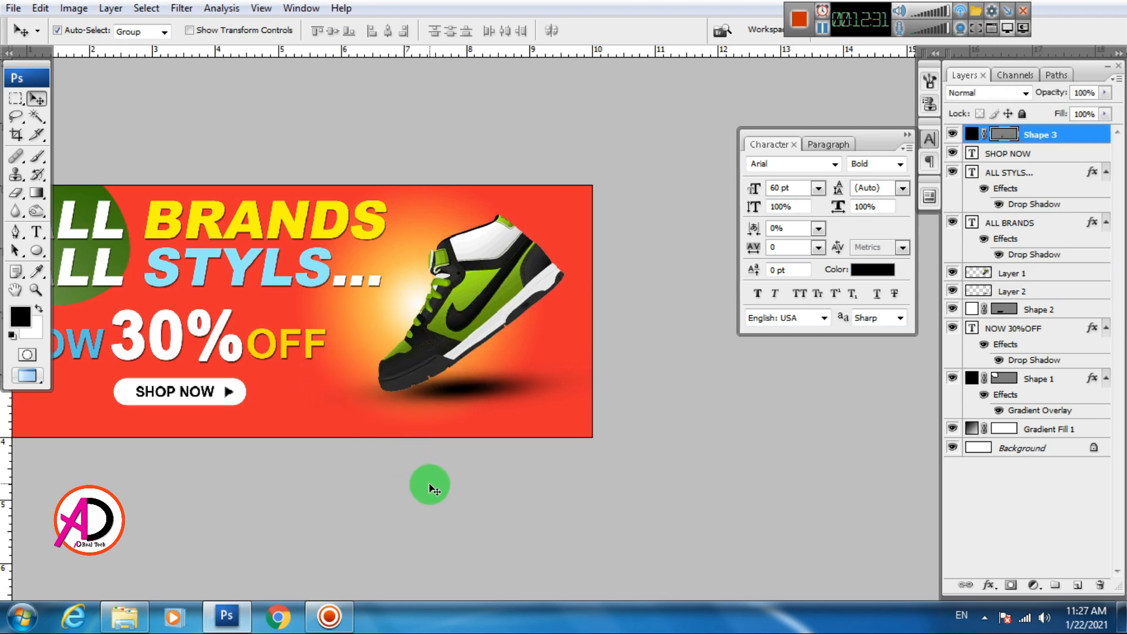
pyautogui.hotkey('ctrl', 'shift', 'z')
pyautogui.hotkey('ctrl', 'alt', 'z')
pyautogui.hotkey('ctrl', 'alt', 'z')
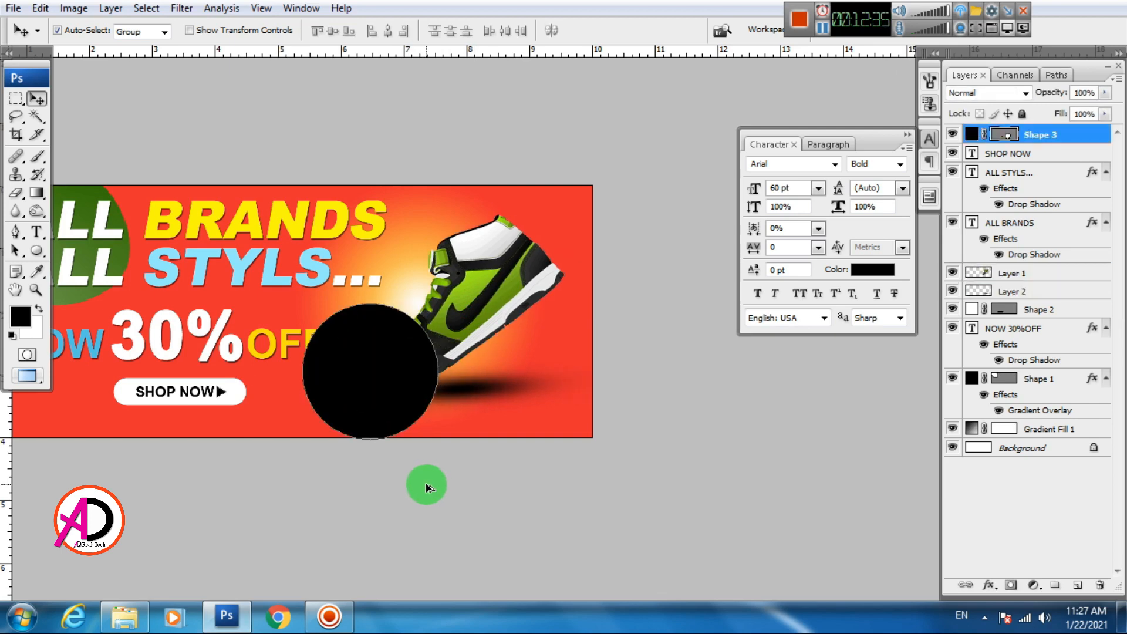
pyautogui.hotkey('ctrl', 'alt', 'z')
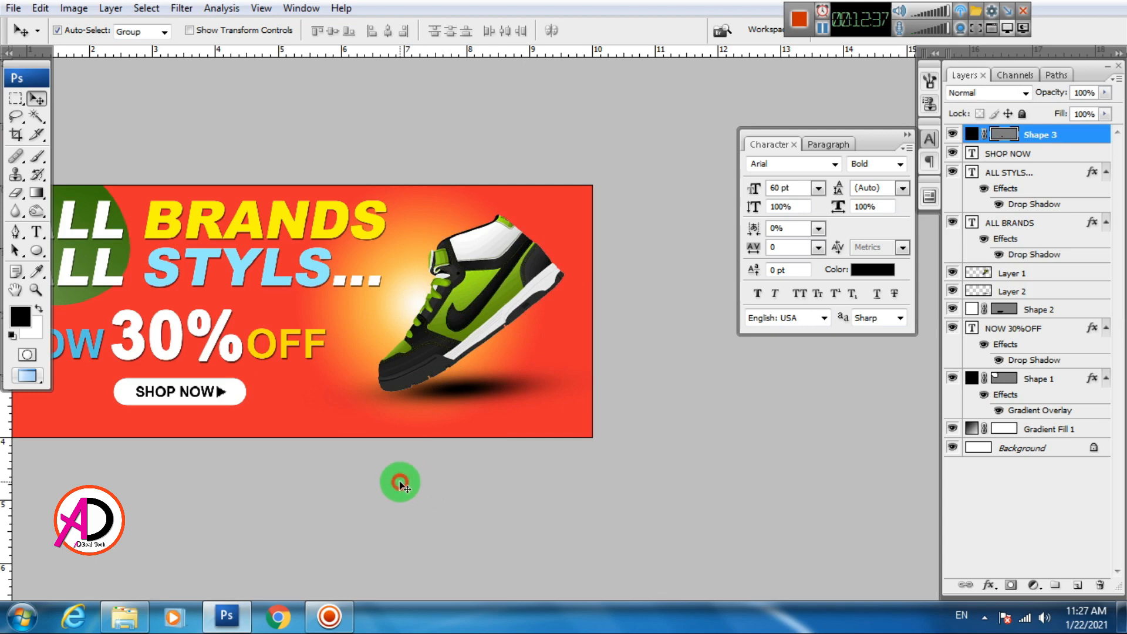
# Deselect the arrow's layer and draw a black circle over the sneaker's toe on its own shape layer
pyautogui.click(401, 485)
pyautogui.click(39, 251)
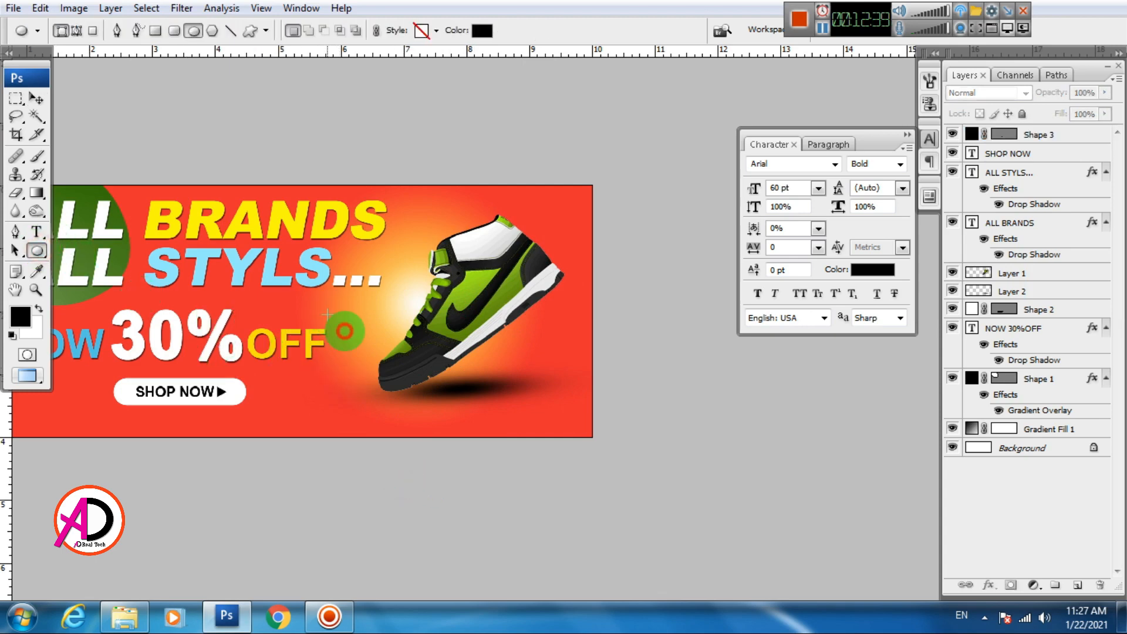
pyautogui.moveTo(327, 315); pyautogui.dragTo(433, 418)
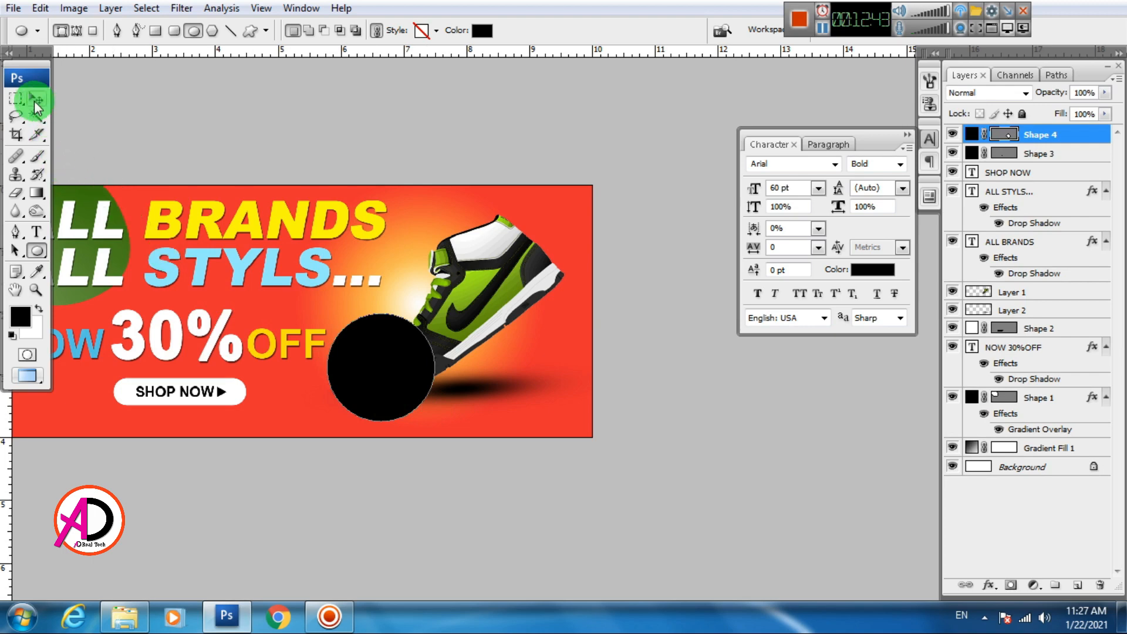
pyautogui.click(36, 99)
pyautogui.click(639, 410)
# Select the sneaker and its shadow together and move both slightly towards the banner's right edge
pyautogui.click(480, 325)
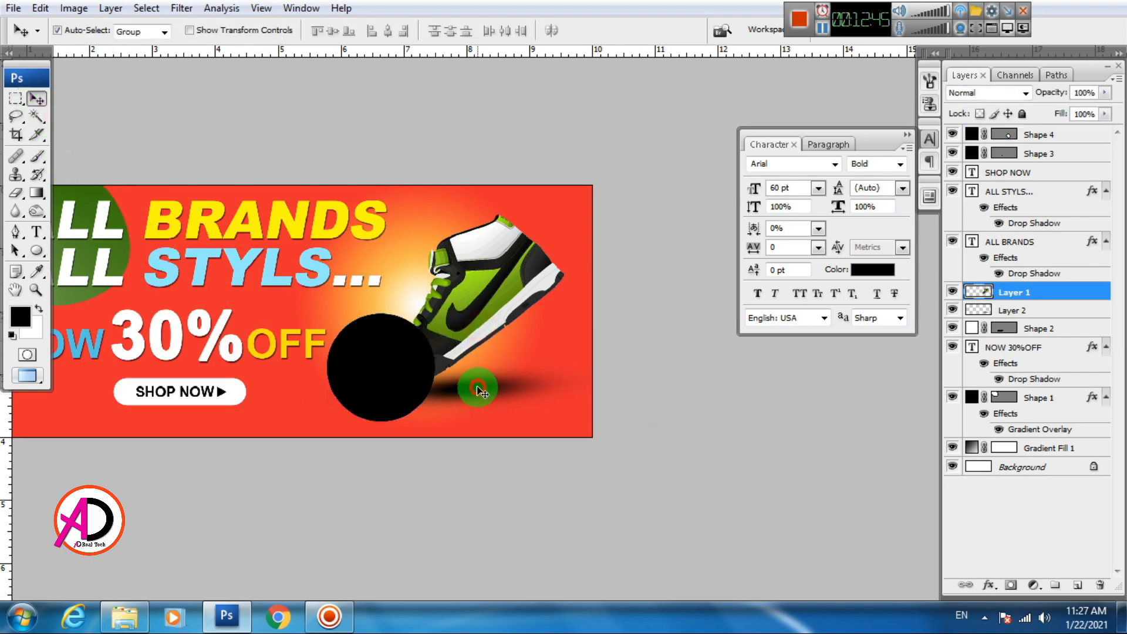
pyautogui.keyDown('shift'); pyautogui.click(477, 394); pyautogui.keyUp('shift')
pyautogui.moveTo(477, 311); pyautogui.dragTo(494, 313)
pyautogui.moveTo(648, 424); pyautogui.dragTo(671, 421)
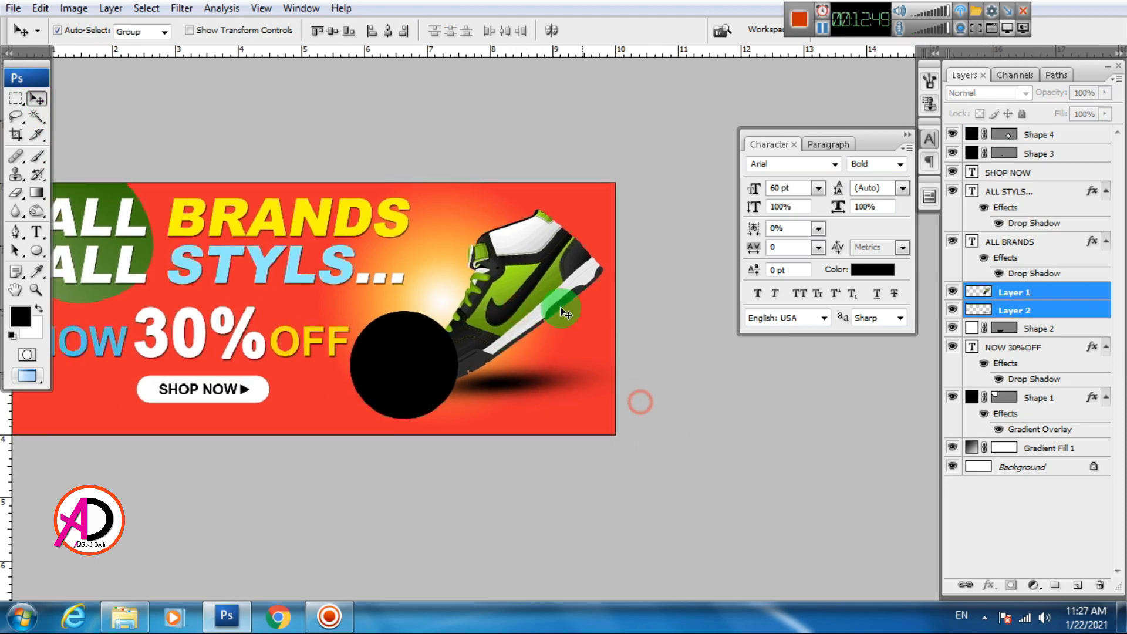
# Rotate the sneaker and its shadow slightly counterclockwise with Free Transform
pyautogui.hotkey('ctrl', 't')
pyautogui.moveTo(724, 377); pyautogui.dragTo(730, 360)
pyautogui.moveTo(344, 427); pyautogui.dragTo(340, 436)
pyautogui.doubleClick(527, 321)
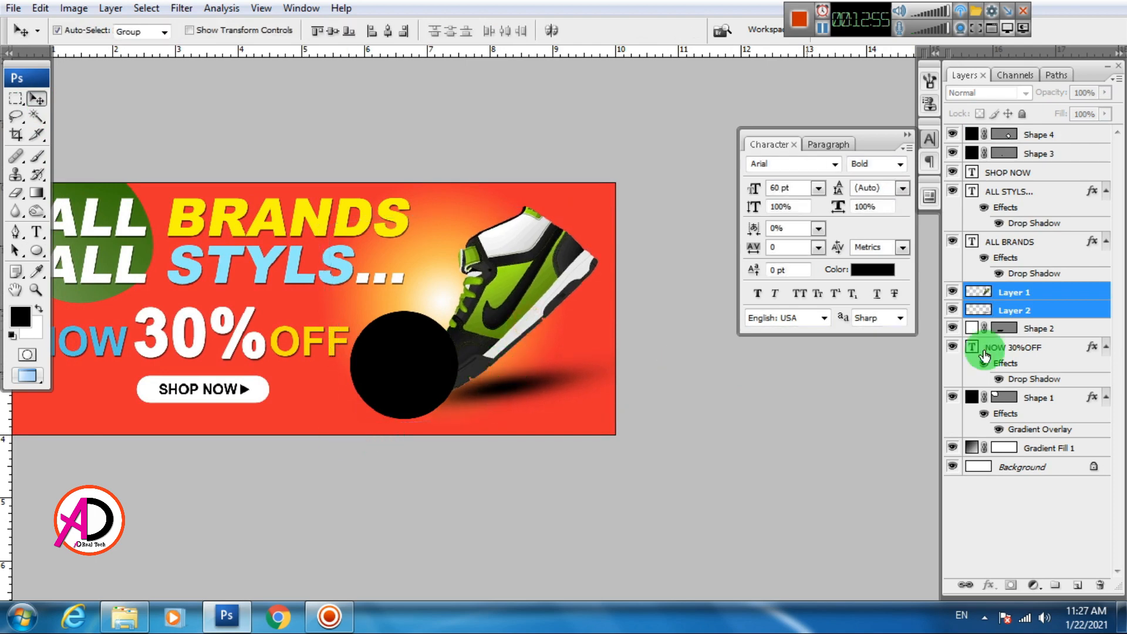
# Move the black circle's Shape 4 layer below Layer 2 so it lies behind the sneaker and its shadow
pyautogui.click(418, 359)
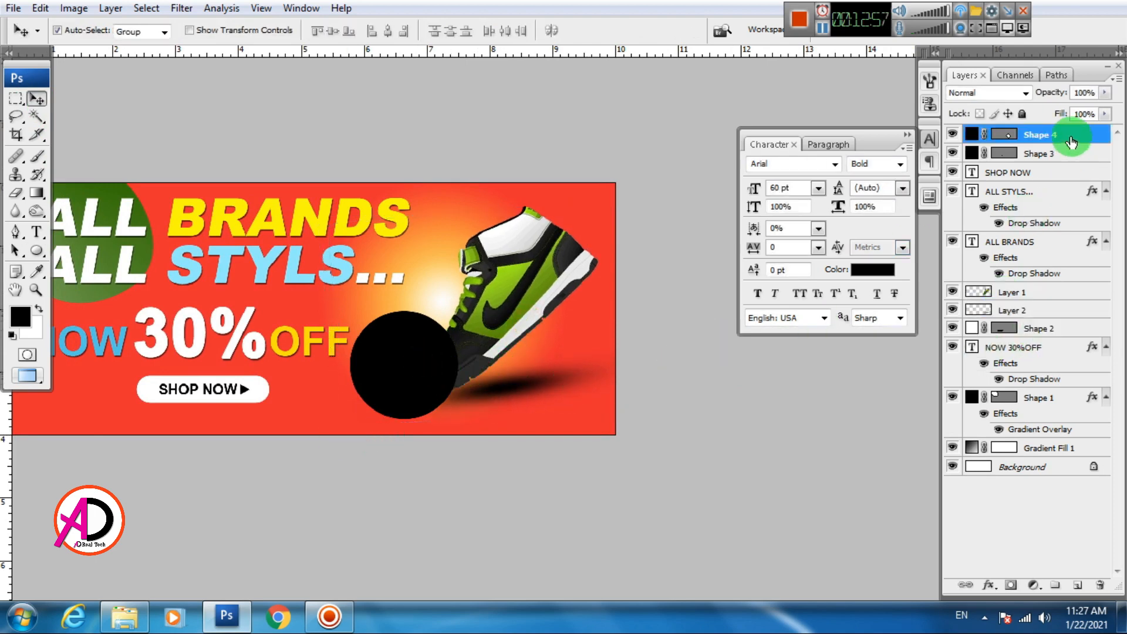
pyautogui.moveTo(1075, 140); pyautogui.dragTo(1051, 309)
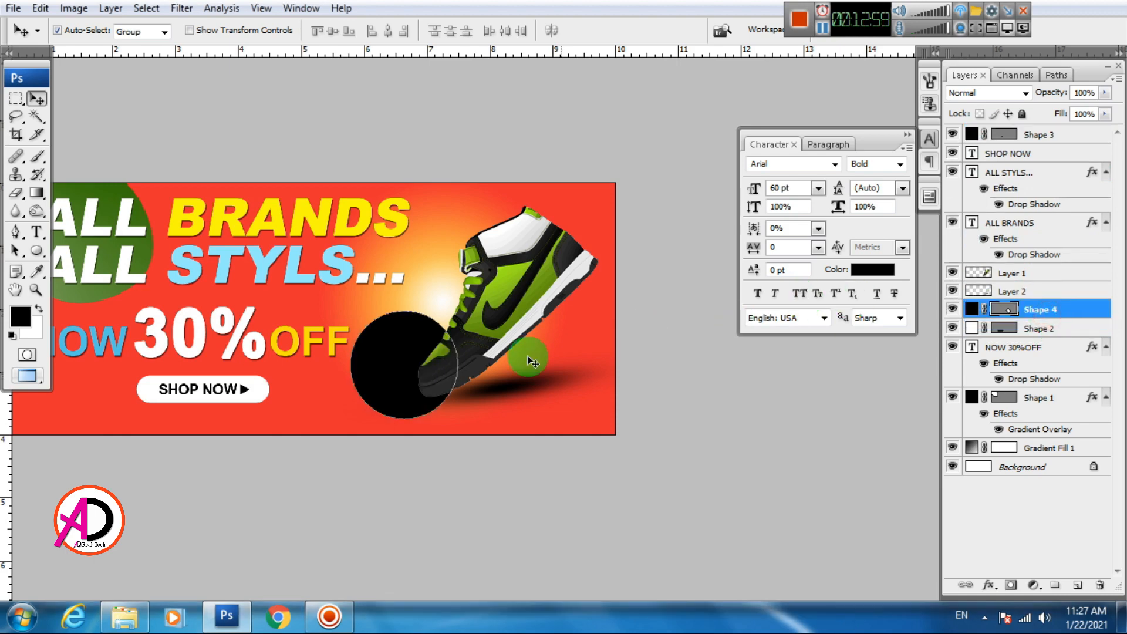
pyautogui.click(394, 384)
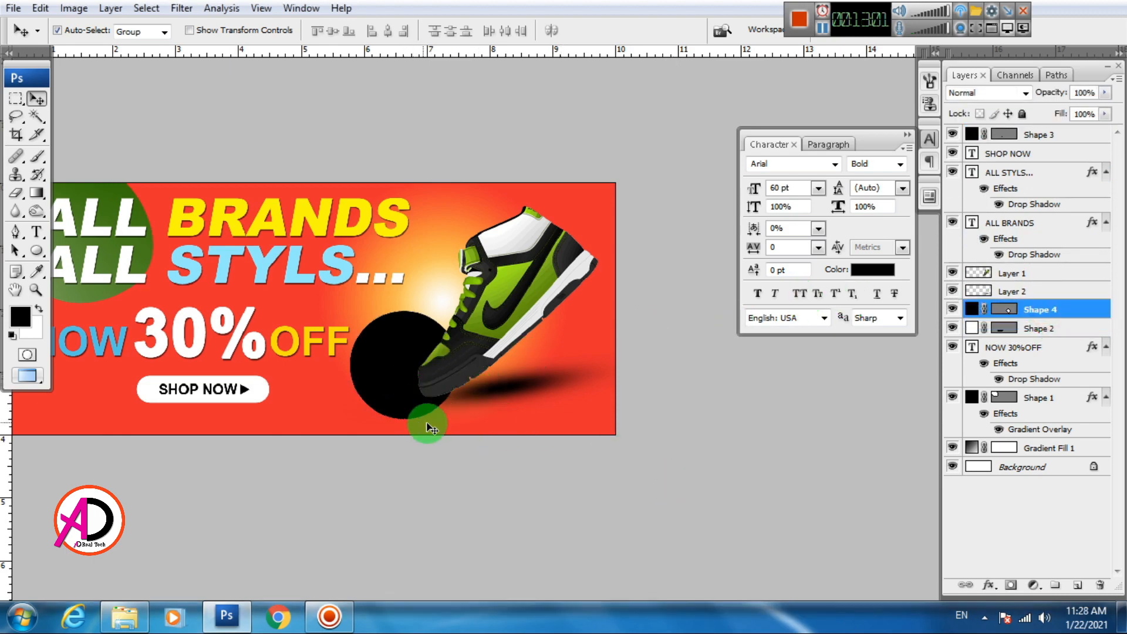
# Scale the black circle to 127.1% with Free Transform and position it behind the sneaker's toe, beside OFF
pyautogui.hotkey('ctrl', 't')
pyautogui.moveTo(461, 317); pyautogui.dragTo(504, 251)
pyautogui.moveTo(453, 382); pyautogui.dragTo(445, 402)
pyautogui.moveTo(488, 285); pyautogui.dragTo(476, 296)
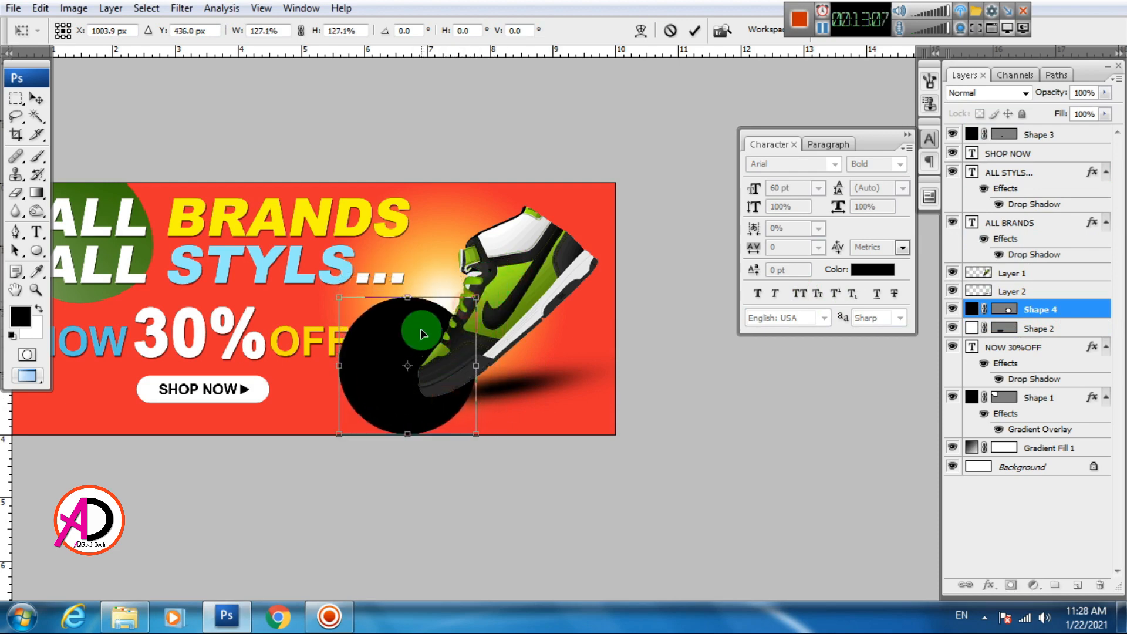
pyautogui.moveTo(421, 324); pyautogui.dragTo(423, 319)
pyautogui.press('Return')
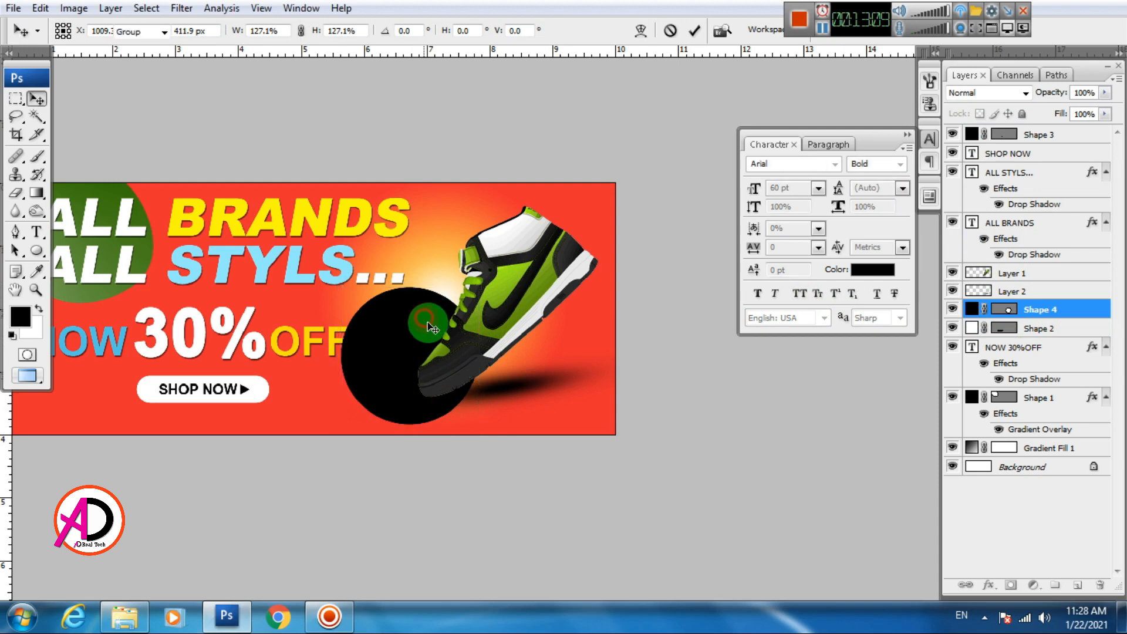
pyautogui.moveTo(437, 405); pyautogui.dragTo(380, 407)
pyautogui.hotkey('ctrl', 'z')
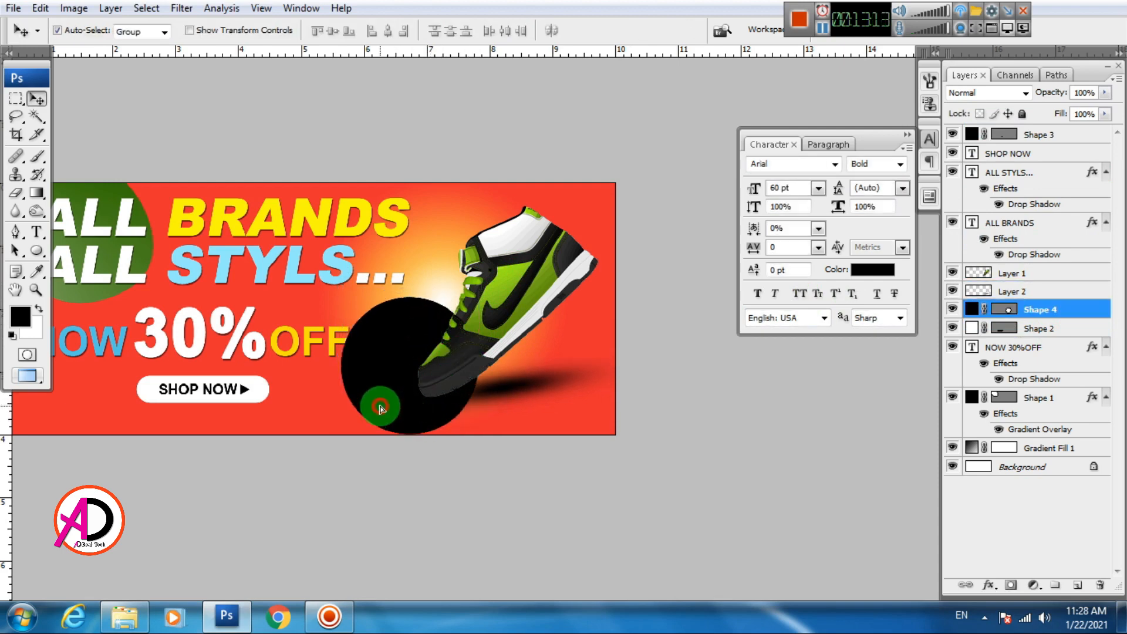
pyautogui.hotkey('ctrl', 'z')
# Change the circle's fill colour to white (R 255, G 255, B 255)
pyautogui.doubleClick(967, 309)
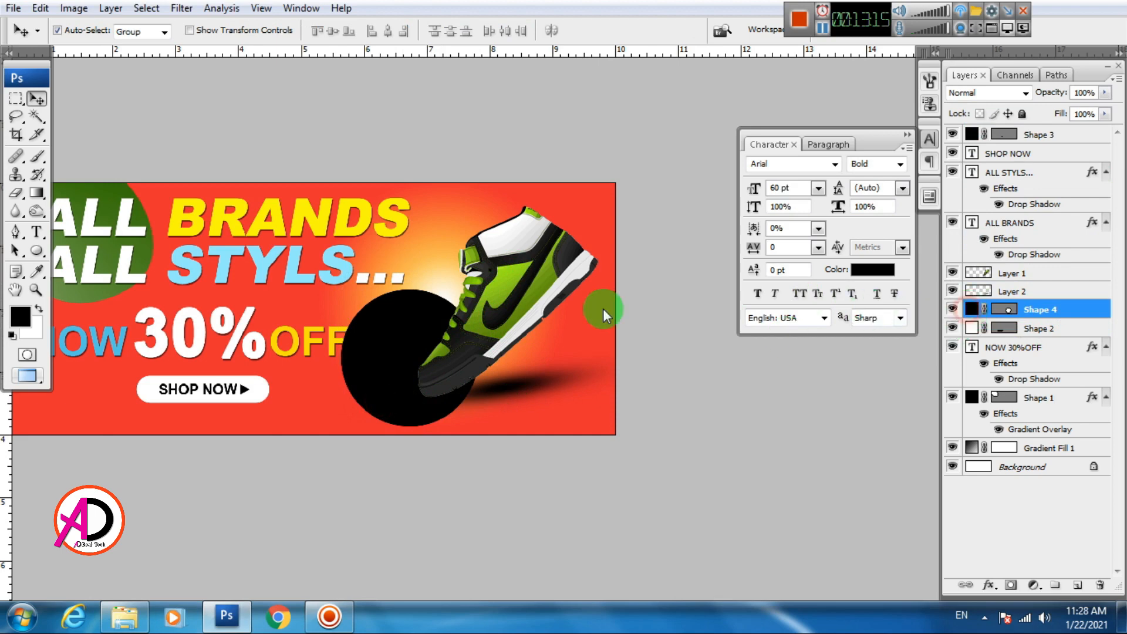
pyautogui.moveTo(184, 389); pyautogui.dragTo(8, 372)
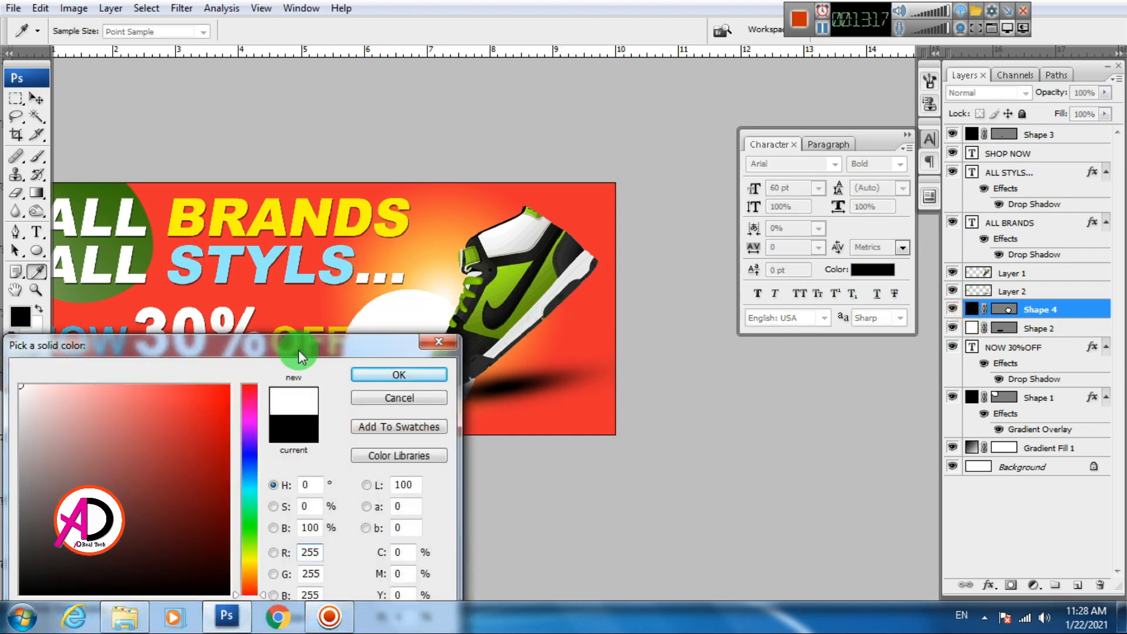
pyautogui.moveTo(299, 355); pyautogui.dragTo(661, 402)
pyautogui.click(784, 437)
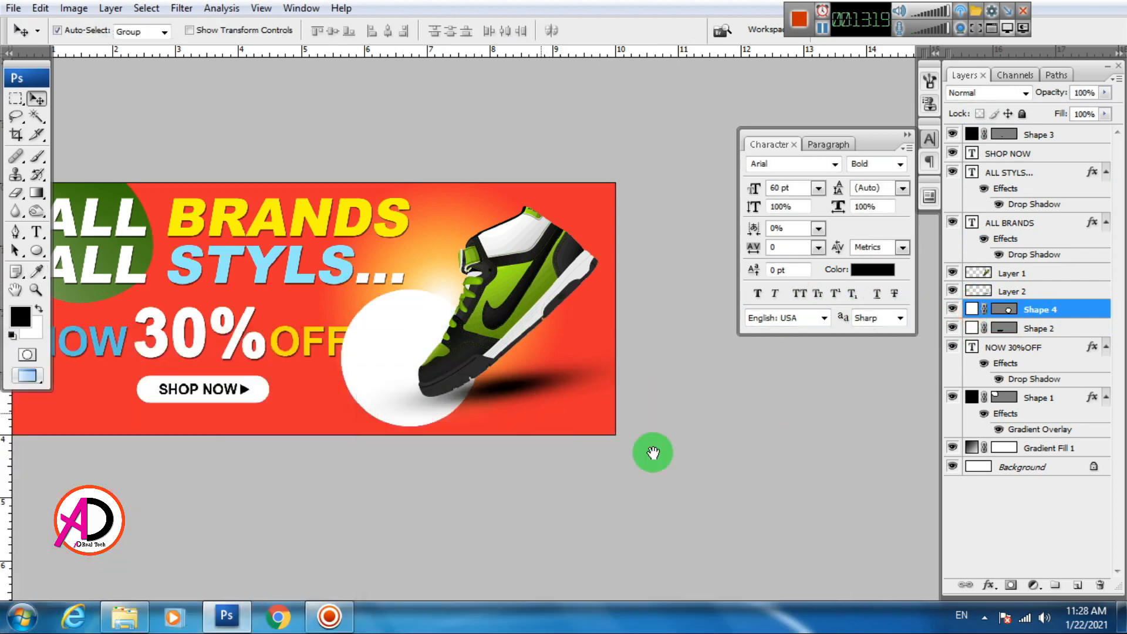
# Move the NOW 30%OFF text layer above Shape 4 so OFF lies in front of the white circle
pyautogui.moveTo(780, 465); pyautogui.dragTo(772, 435)
pyautogui.scroll(-4, 477, 413)
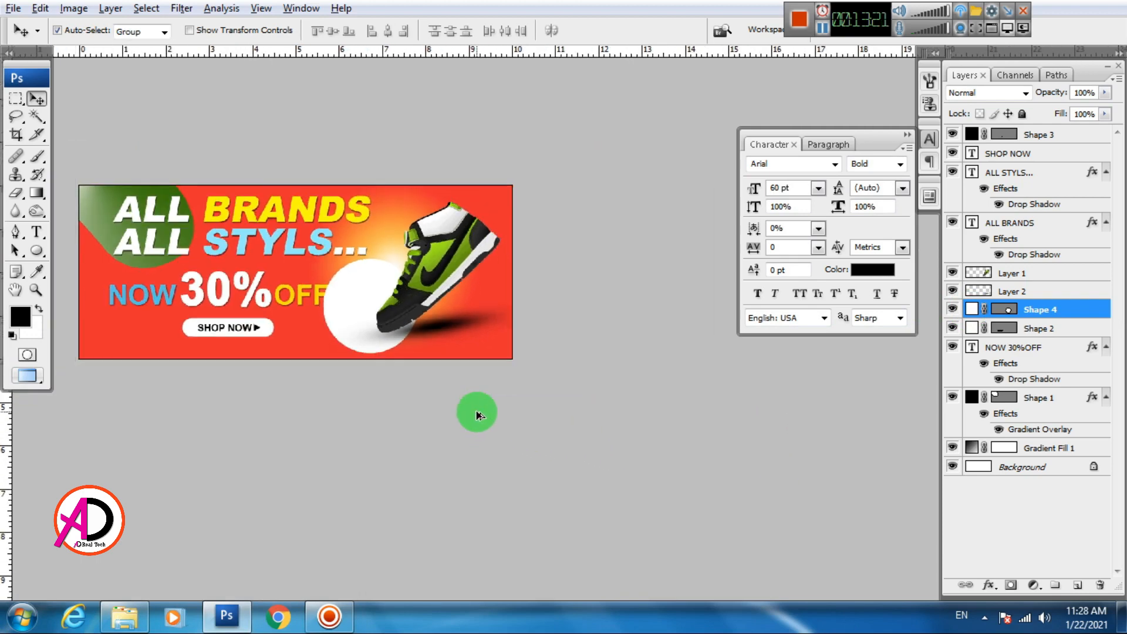
pyautogui.scroll(2, 476, 413)
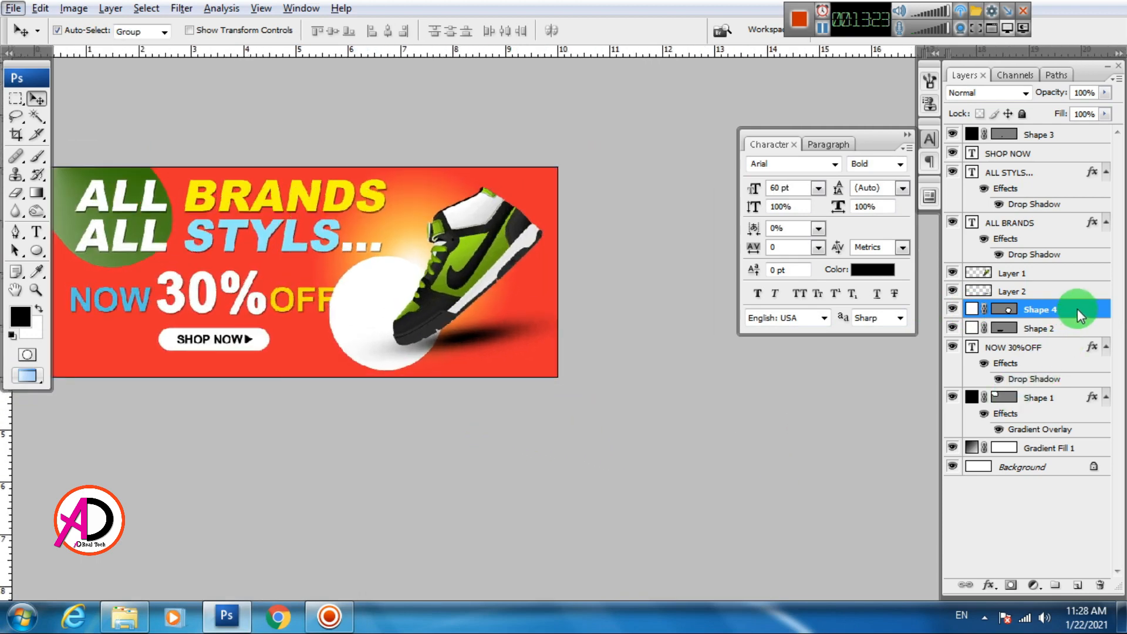
pyautogui.click(350, 319)
pyautogui.click(307, 305)
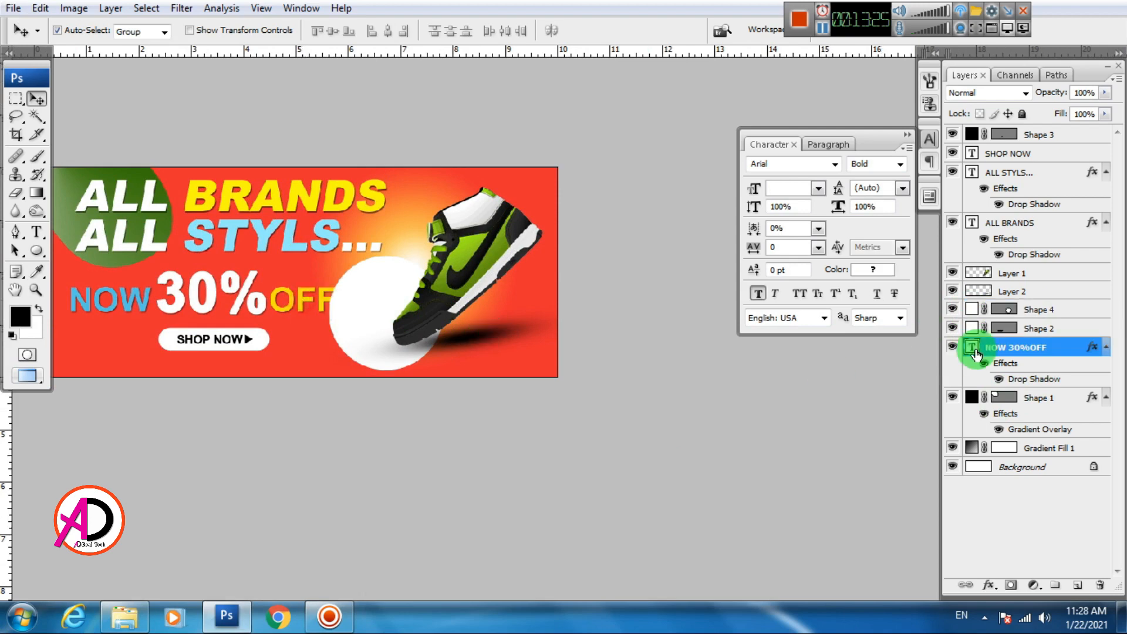
pyautogui.moveTo(1052, 353); pyautogui.dragTo(1059, 308)
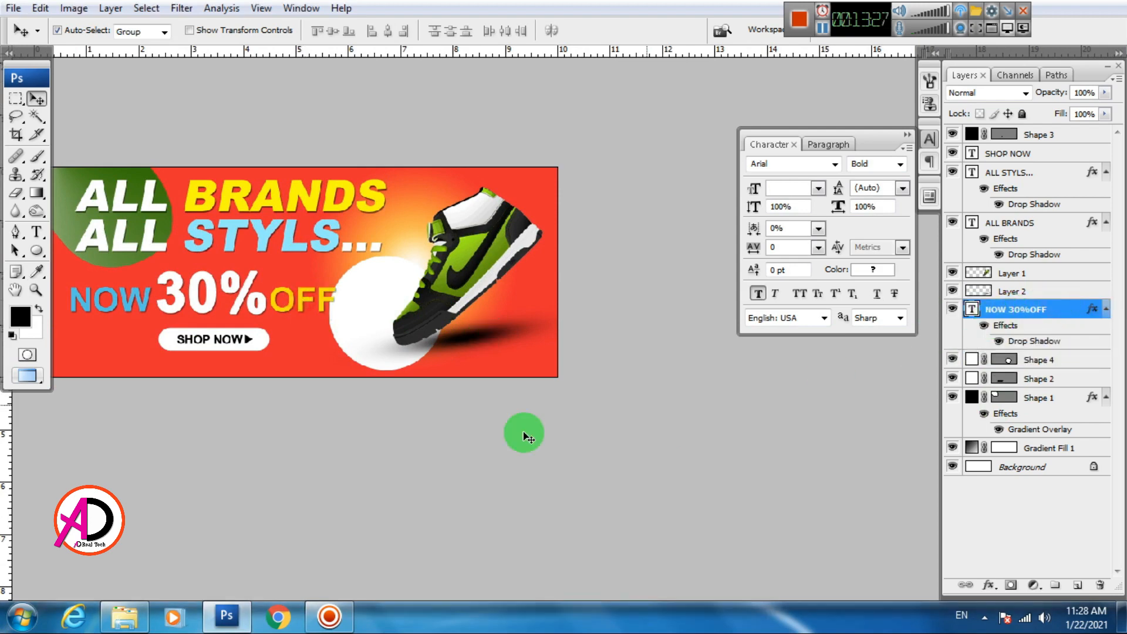
# Nudge the white circle slightly to the right, away from the word OFF
pyautogui.click(523, 440)
pyautogui.click(451, 323)
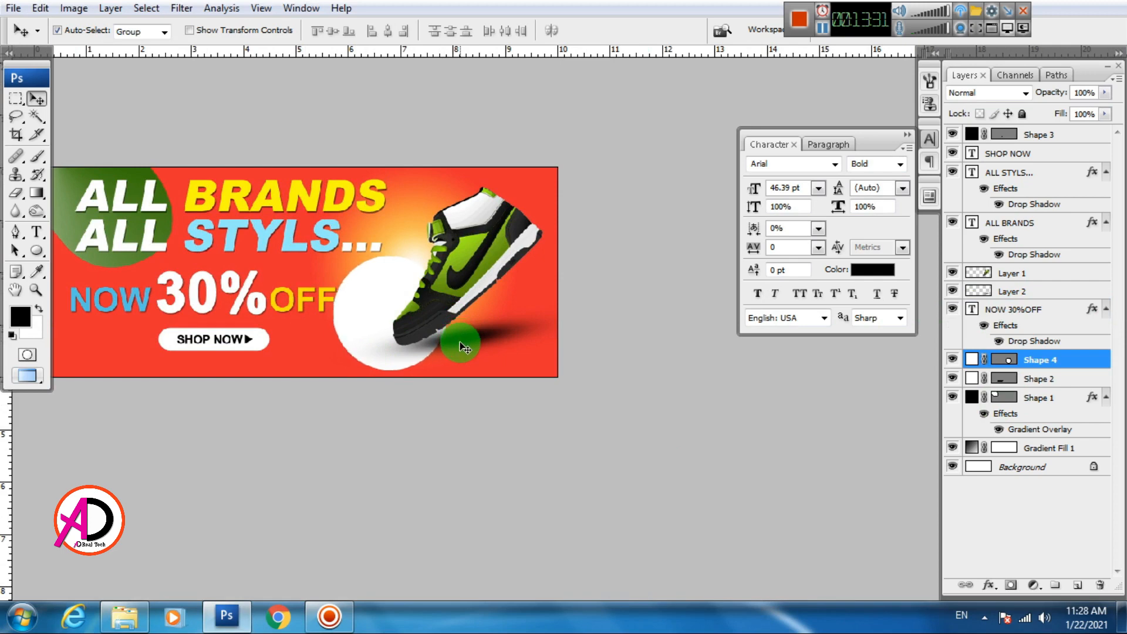
pyautogui.scroll(3, 455, 464)
pyautogui.hotkey('alt', 'space')
pyautogui.moveTo(529, 486); pyautogui.dragTo(609, 483)
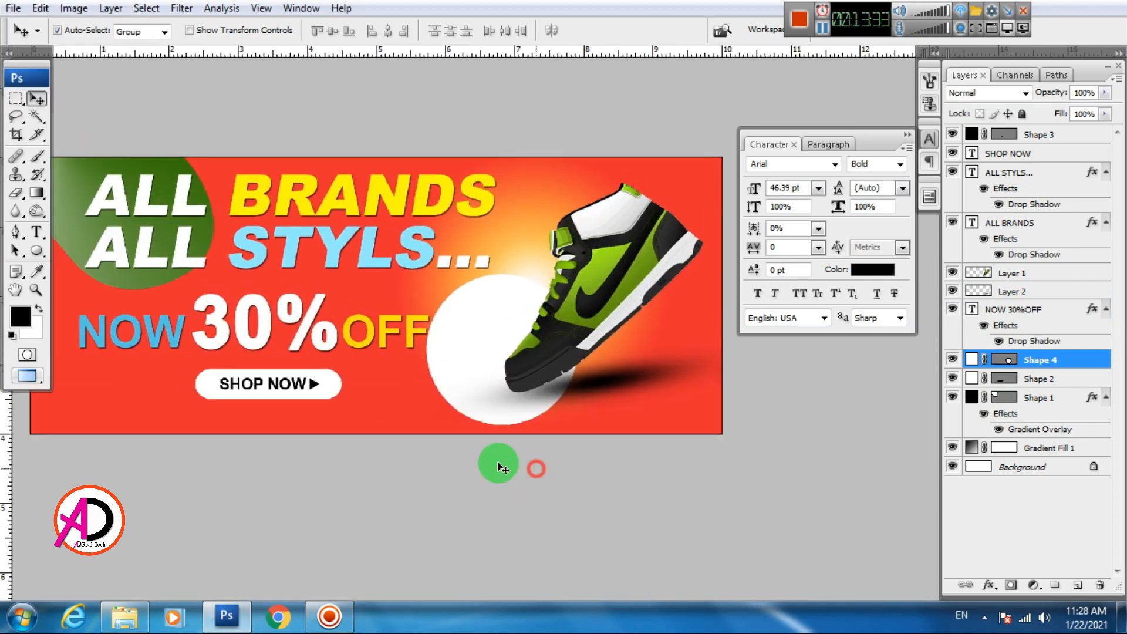
pyautogui.scroll(-4, 495, 463)
pyautogui.scroll(3, 500, 468)
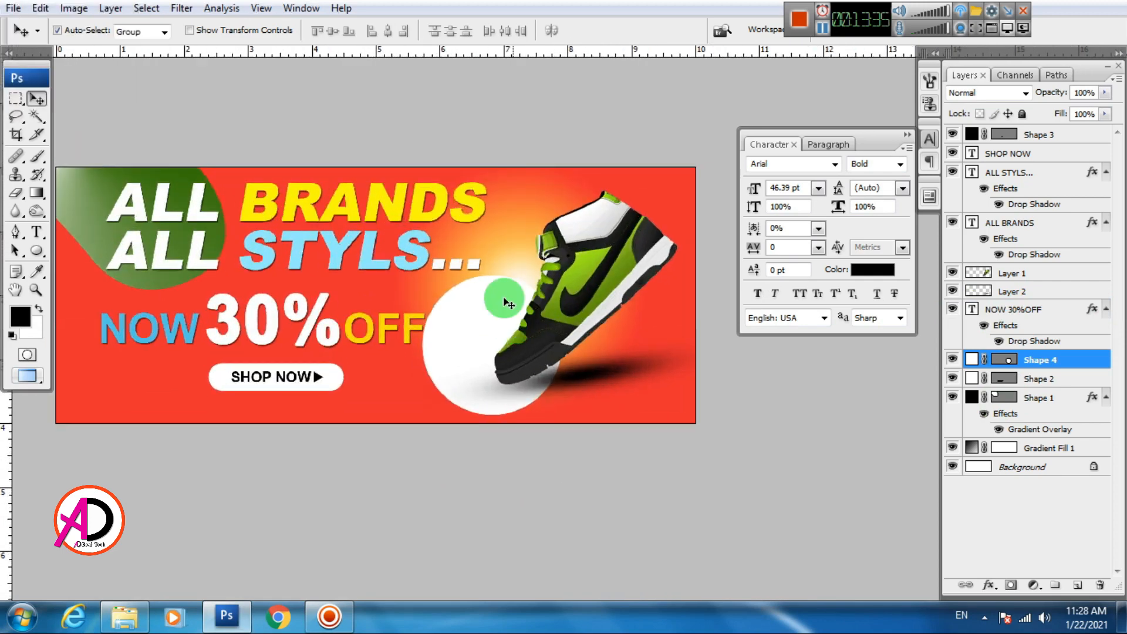
# Add an Inner Shadow to the white circle with Normal blend mode, 96% opacity, 4 px distance and 73 px size
pyautogui.scroll(1, 537, 365)
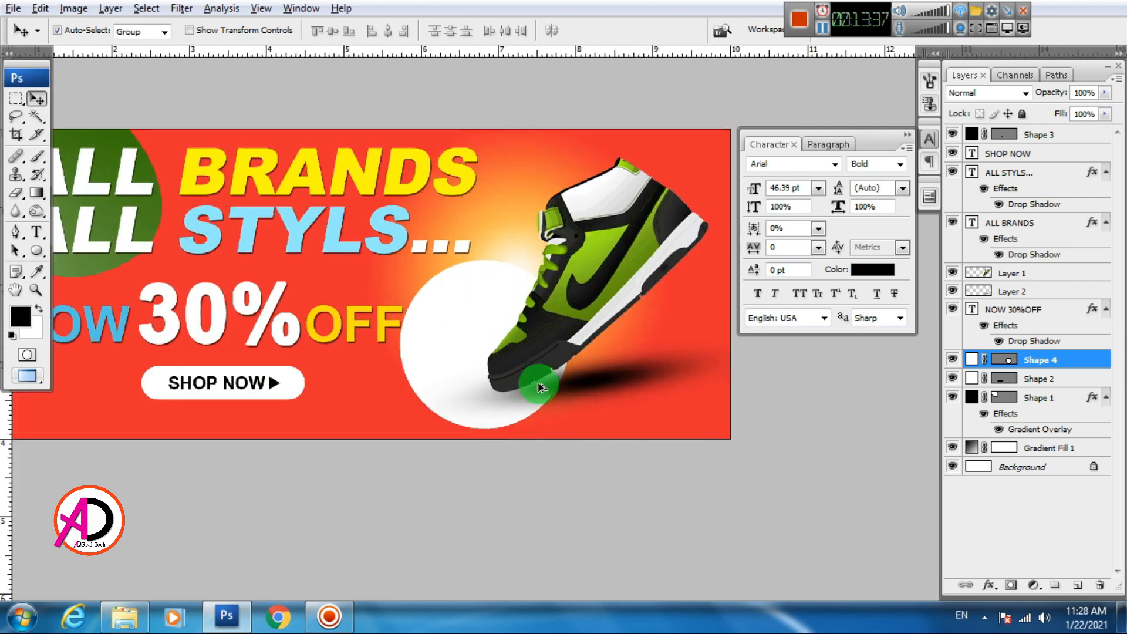
pyautogui.click(999, 573)
pyautogui.click(1000, 379)
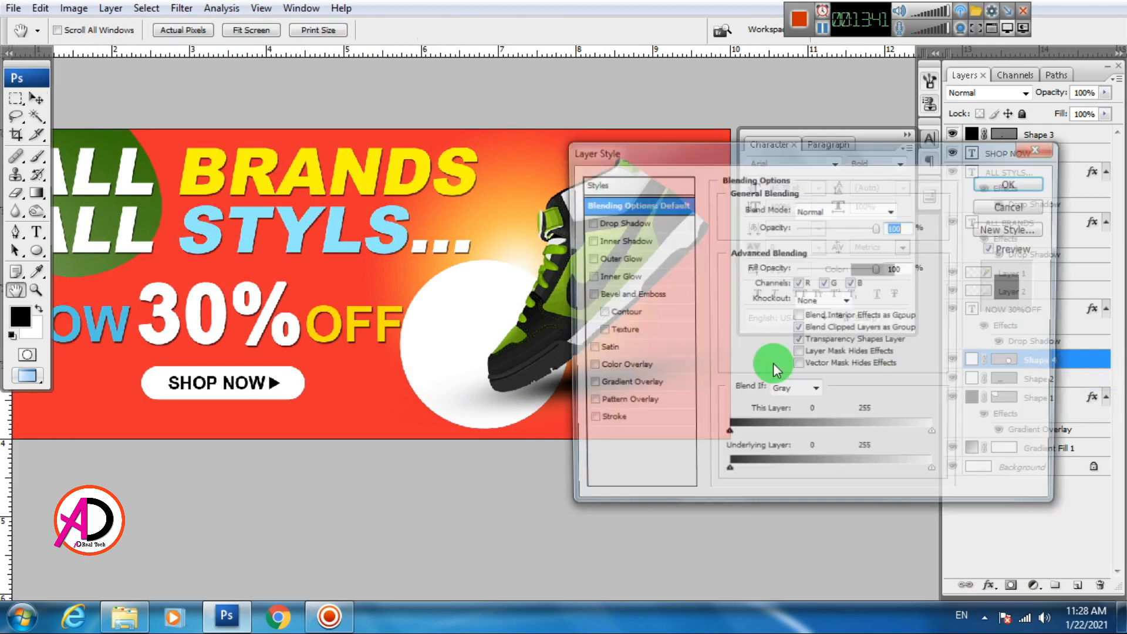
pyautogui.click(620, 241)
pyautogui.click(837, 229)
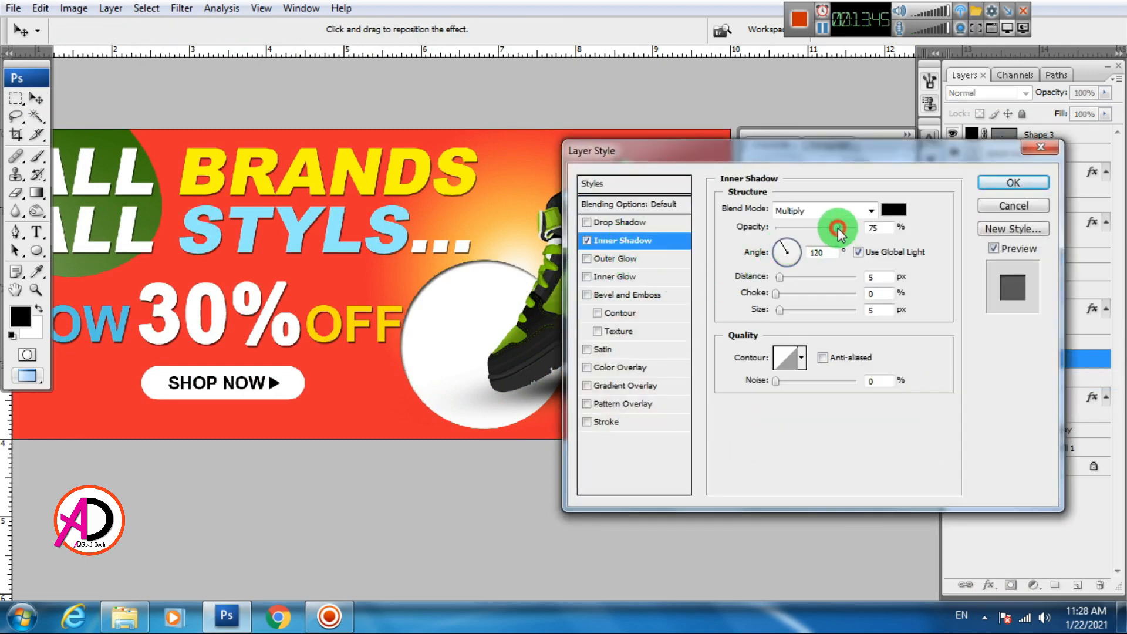
pyautogui.moveTo(838, 230); pyautogui.dragTo(853, 233)
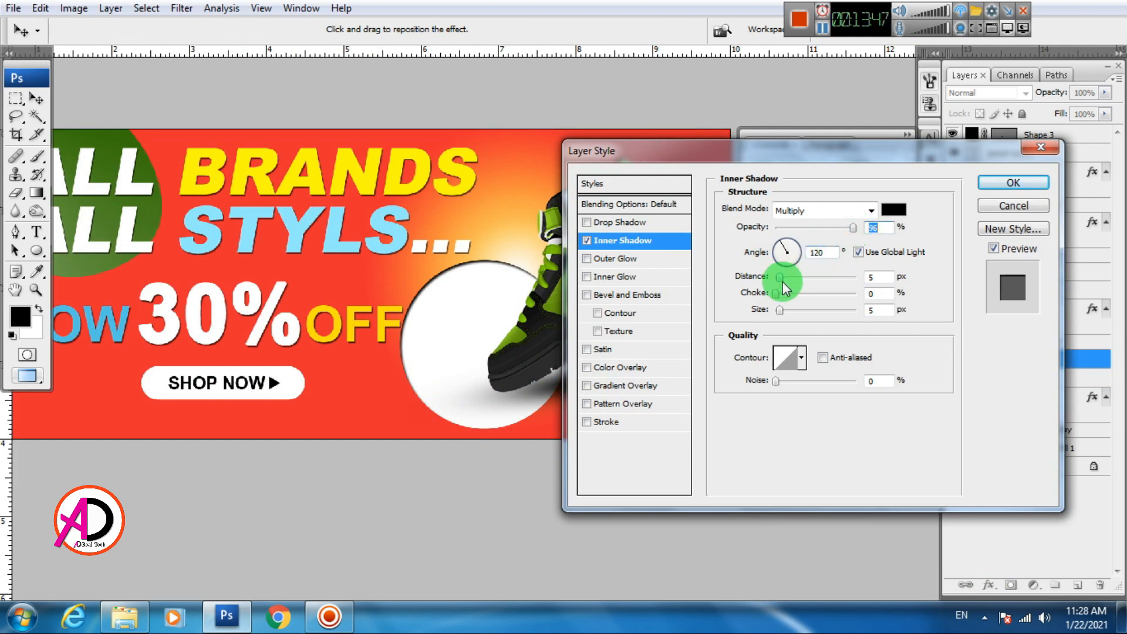
pyautogui.moveTo(781, 277); pyautogui.dragTo(803, 310)
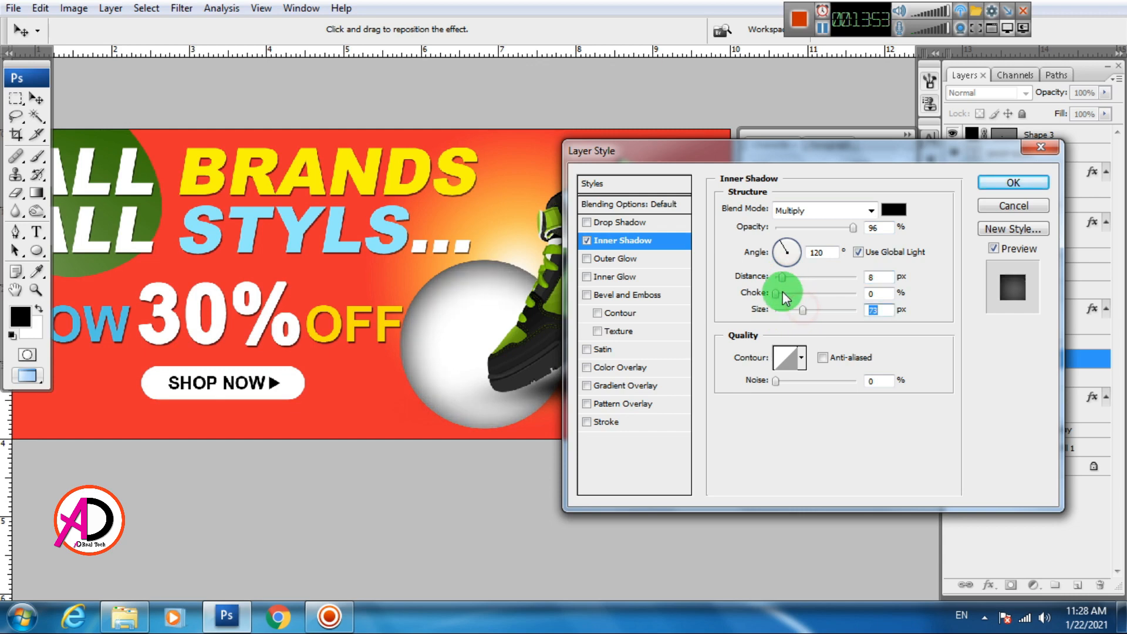
pyautogui.click(871, 211)
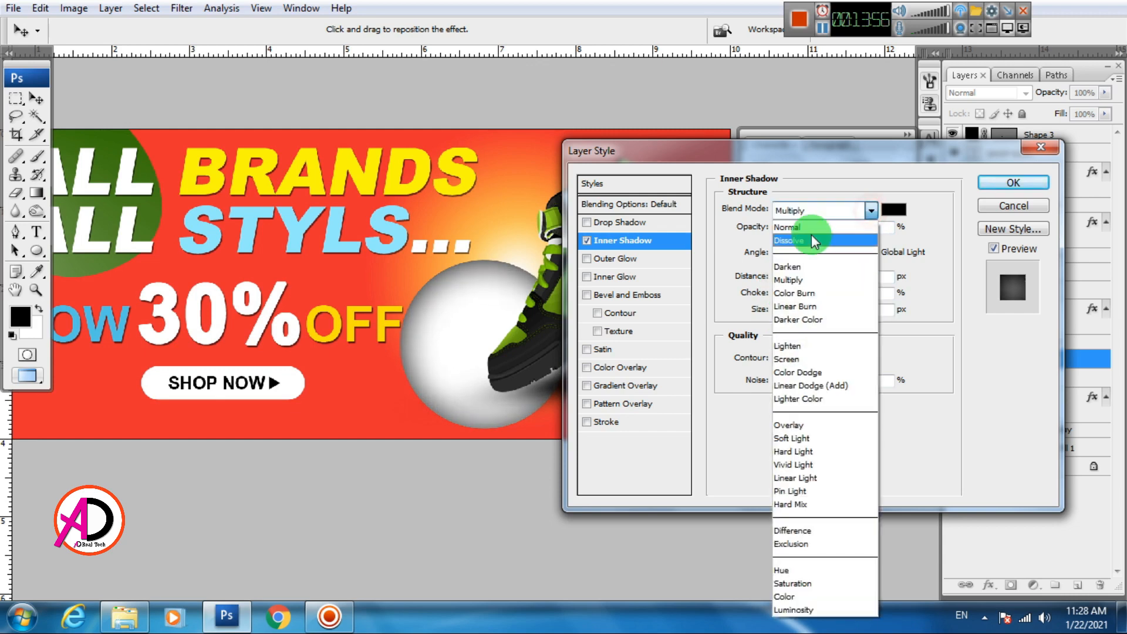
pyautogui.click(799, 227)
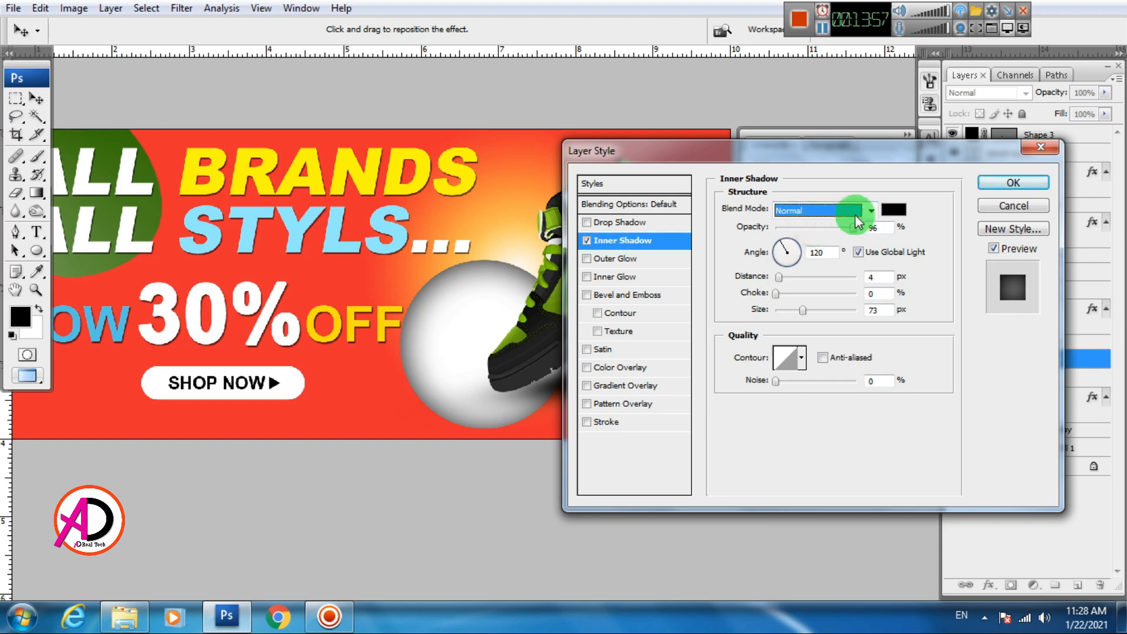
# Try colours such as the banner's yellow and dark green for the circle's inner shadow, and set it back to black
pyautogui.click(891, 210)
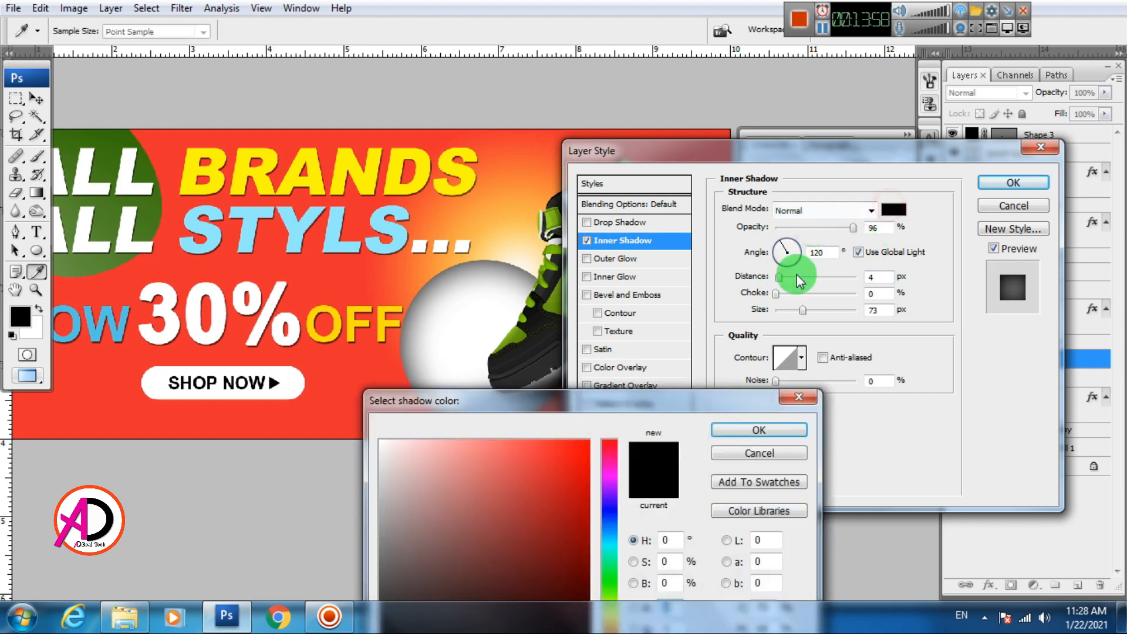
pyautogui.click(372, 174)
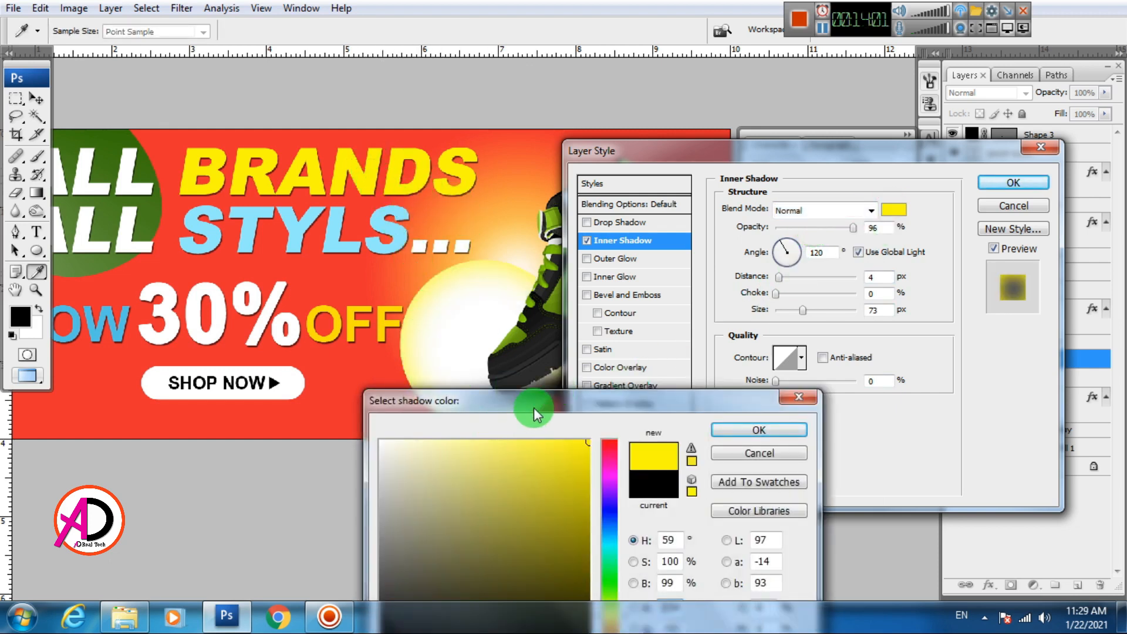
pyautogui.moveTo(535, 401); pyautogui.dragTo(607, 284)
pyautogui.click(451, 530)
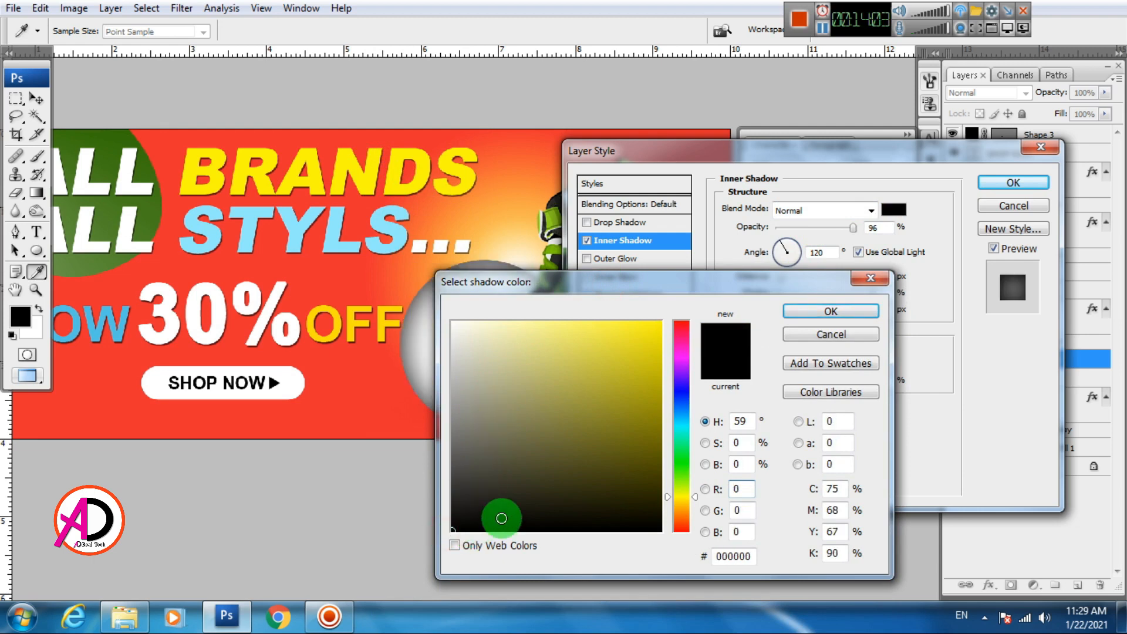
pyautogui.click(681, 416)
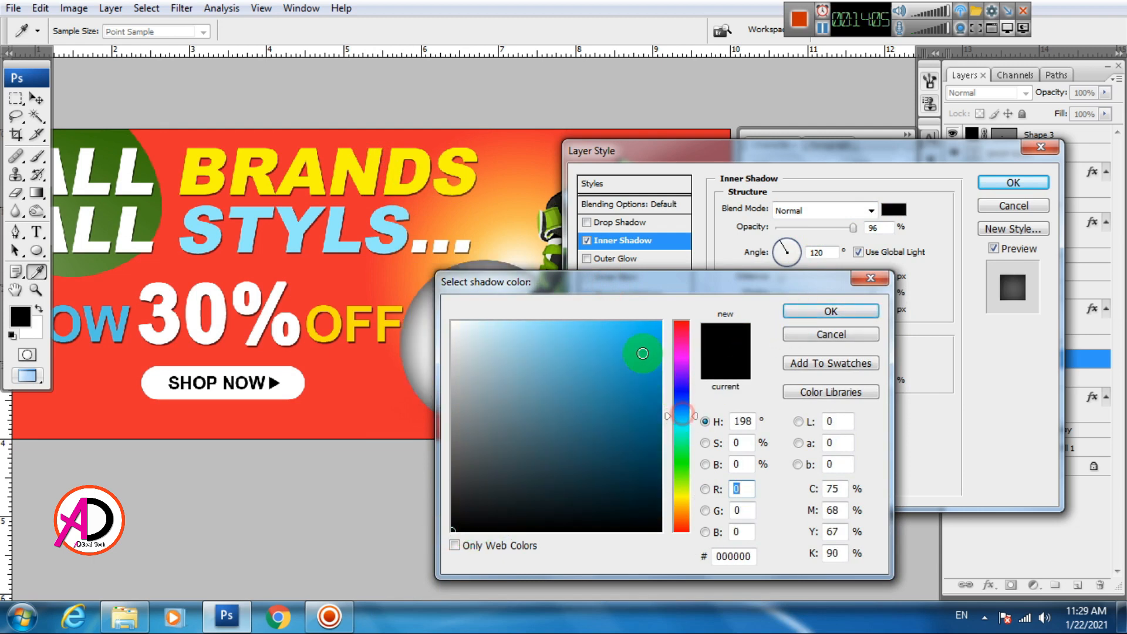
pyautogui.moveTo(640, 345)
pyautogui.mouseDown()
pyautogui.moveTo(630, 315)
pyautogui.moveTo(836, 385)
pyautogui.moveTo(475, 421)
pyautogui.mouseUp()
pyautogui.moveTo(127, 230); pyautogui.dragTo(157, 208)
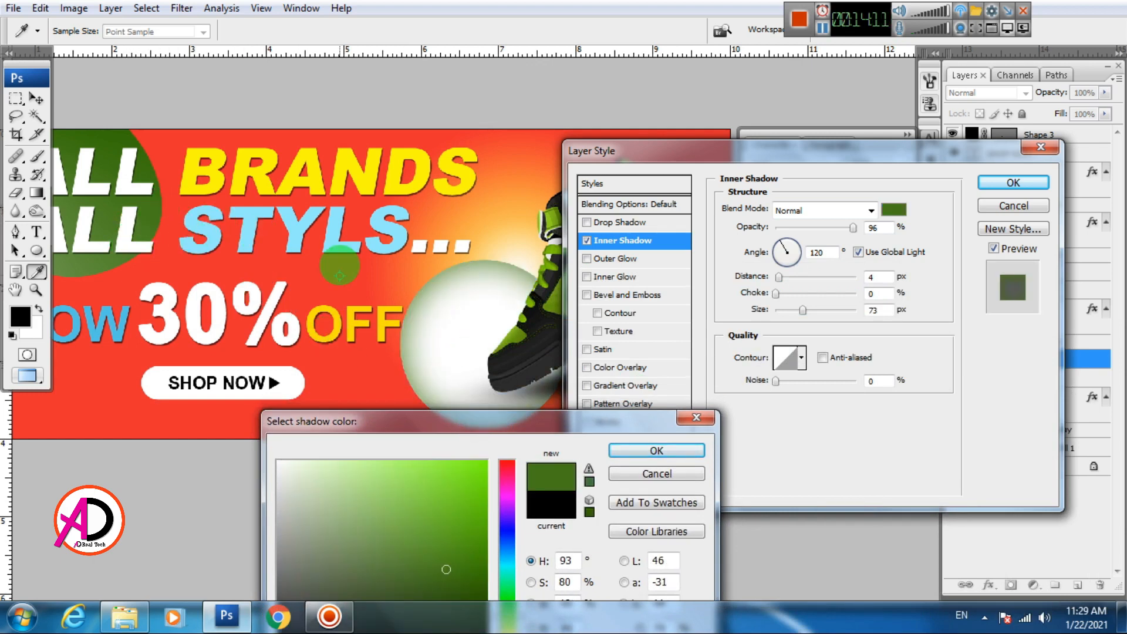
pyautogui.moveTo(516, 435); pyautogui.dragTo(674, 185)
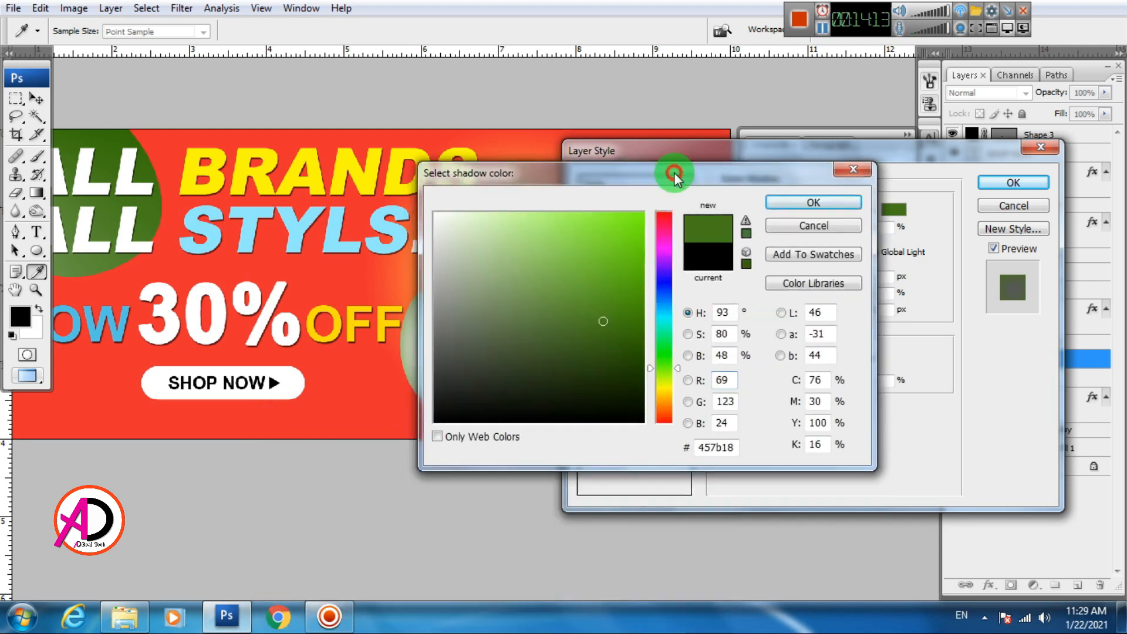
pyautogui.moveTo(491, 345); pyautogui.dragTo(435, 420)
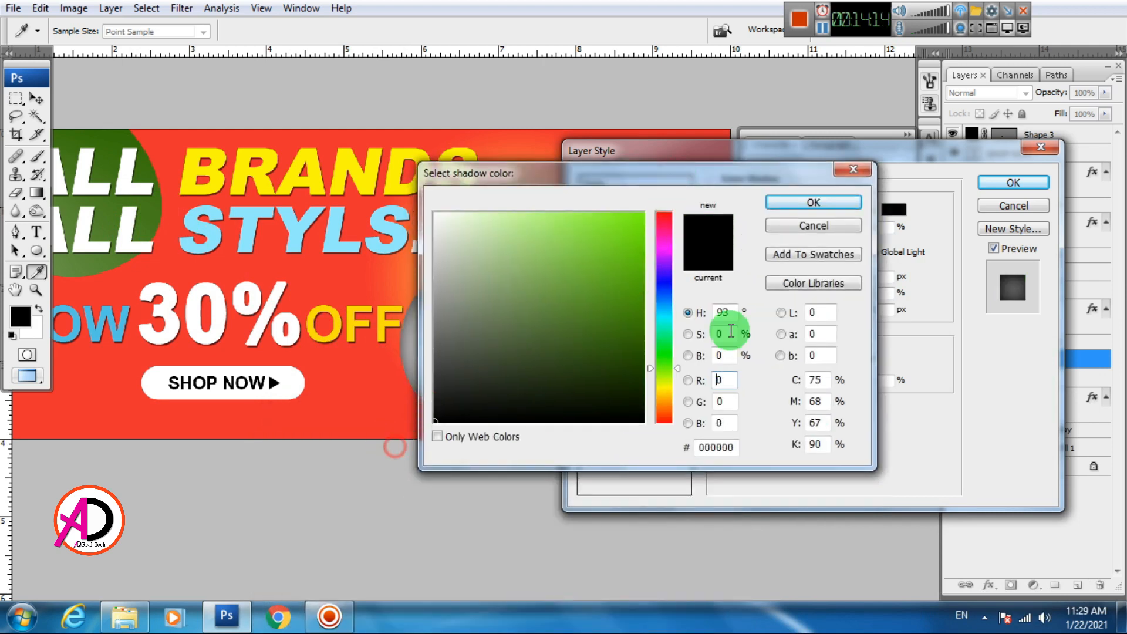
pyautogui.click(804, 203)
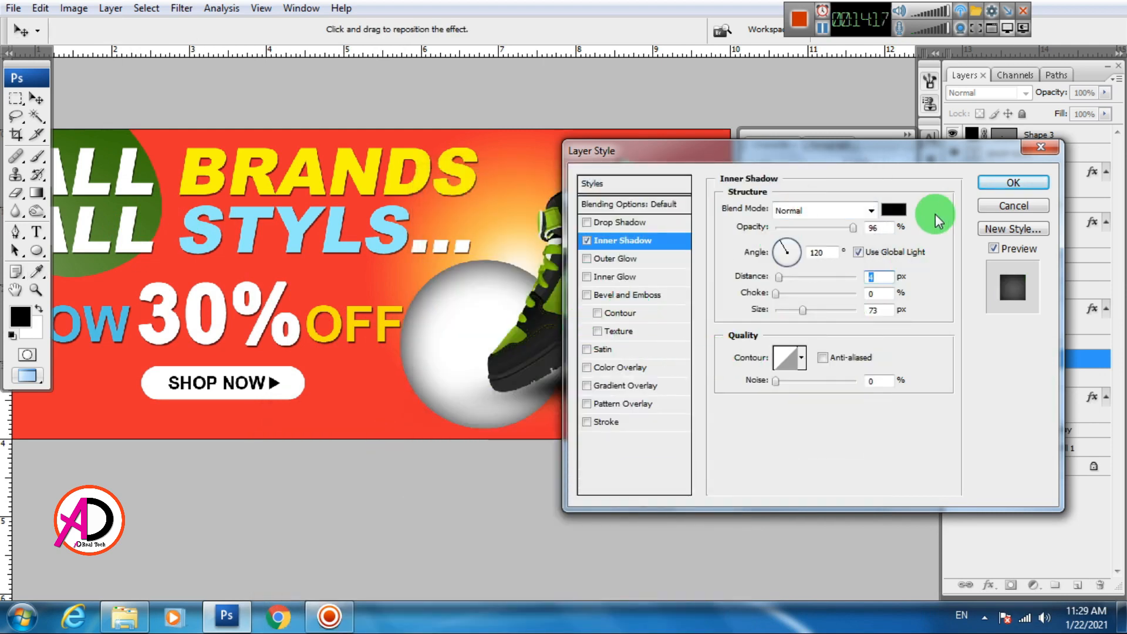
# Reduce the inner shadow's opacity to 66% and apply the layer style to the white circle
pyautogui.moveTo(849, 229); pyautogui.dragTo(829, 234)
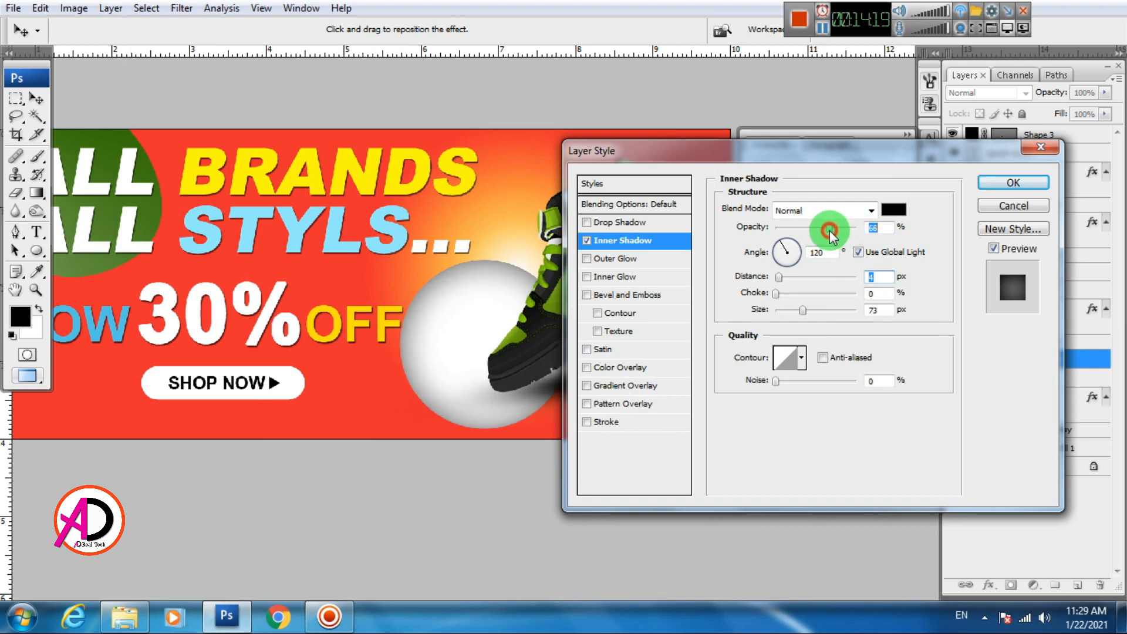
pyautogui.click(1014, 185)
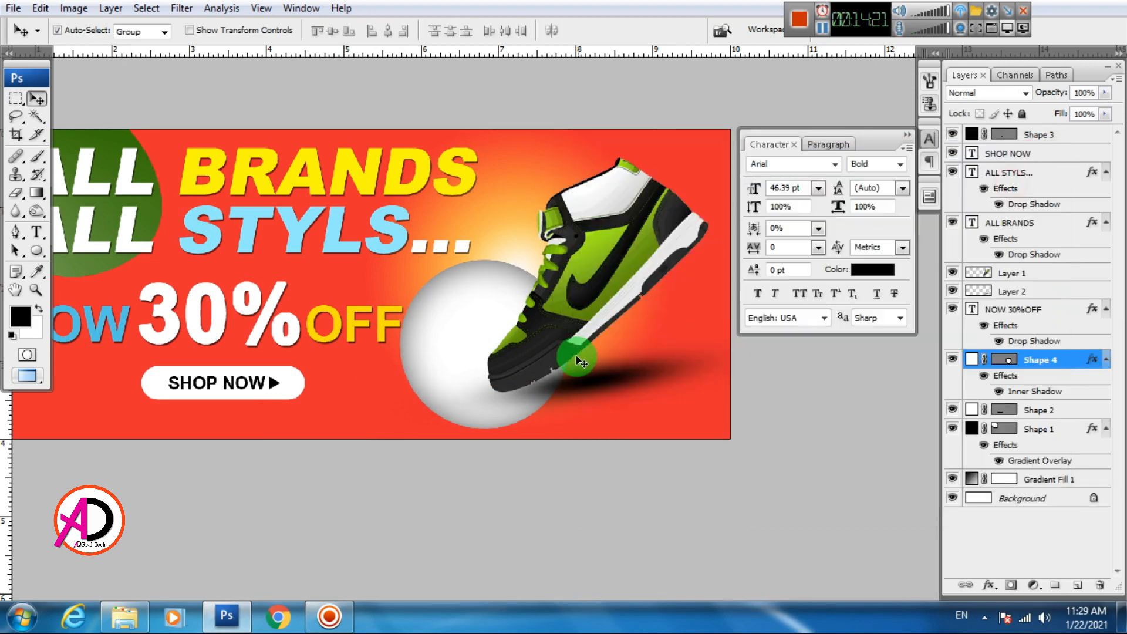
pyautogui.scroll(-5, 575, 375)
pyautogui.scroll(4, 582, 452)
pyautogui.moveTo(629, 497); pyautogui.dragTo(619, 447)
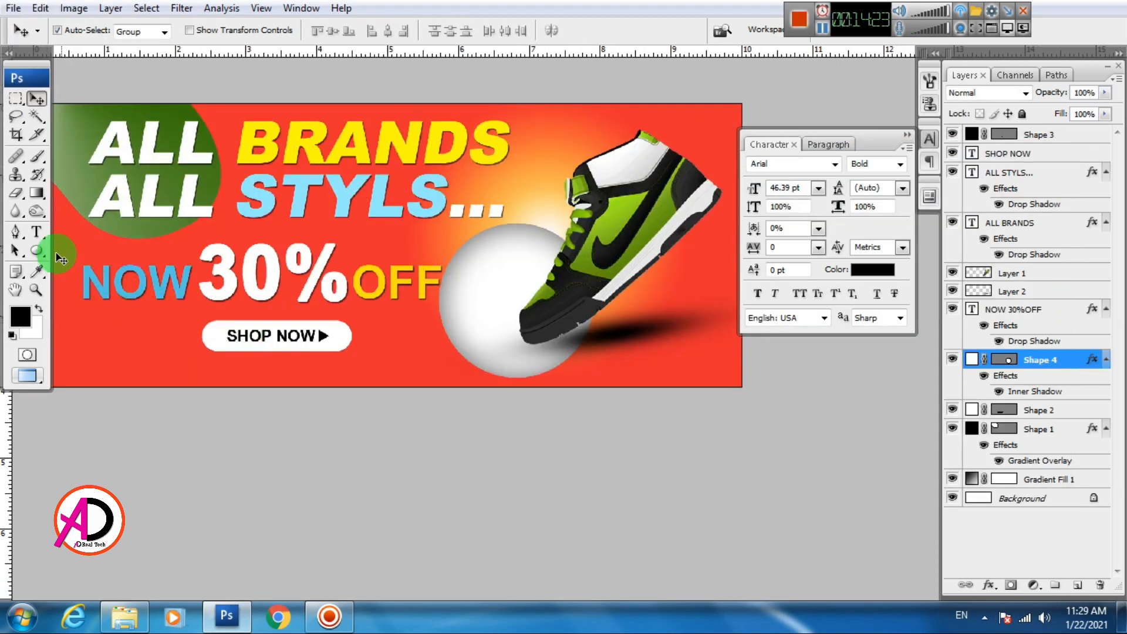
# Add the black text BIG in Arial Bold 60 pt on the white circle
pyautogui.click(37, 232)
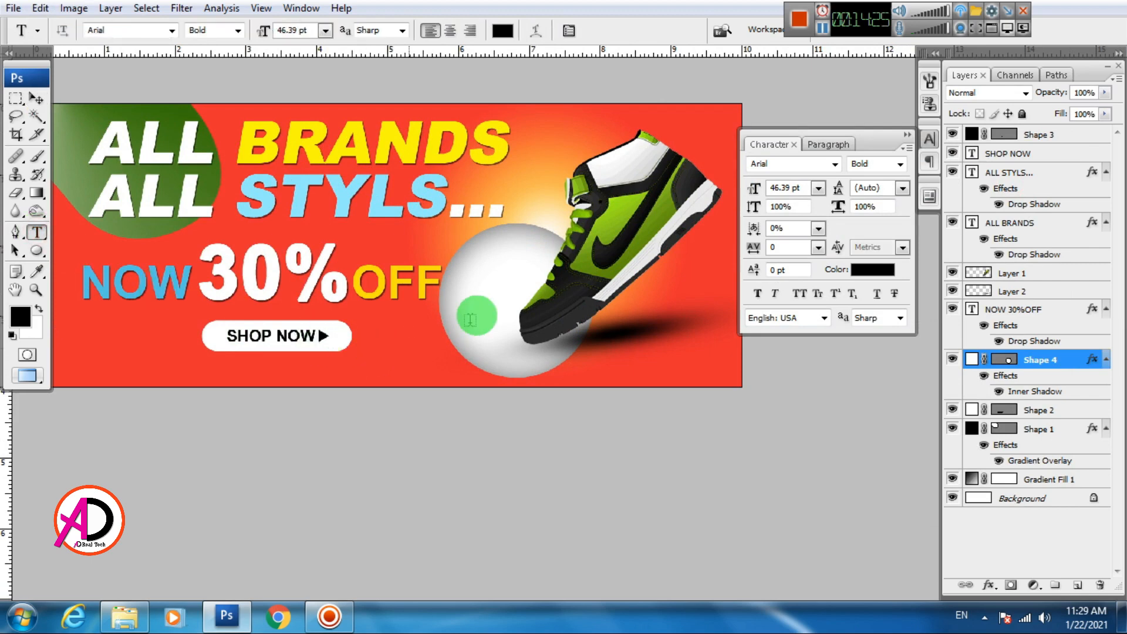
pyautogui.click(468, 303)
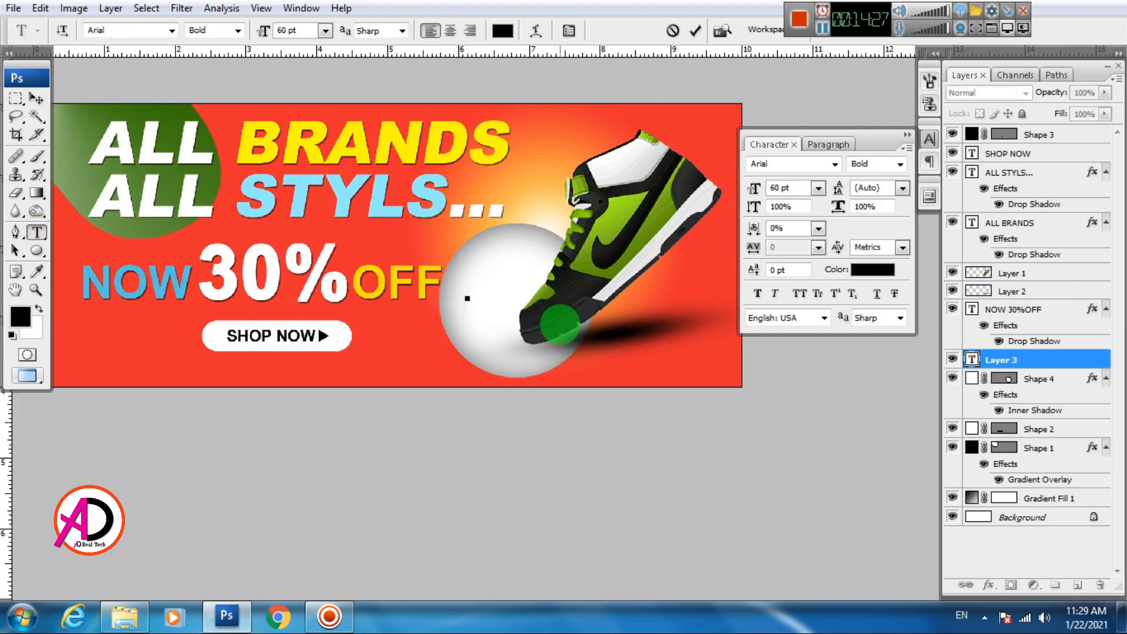
pyautogui.write('G')
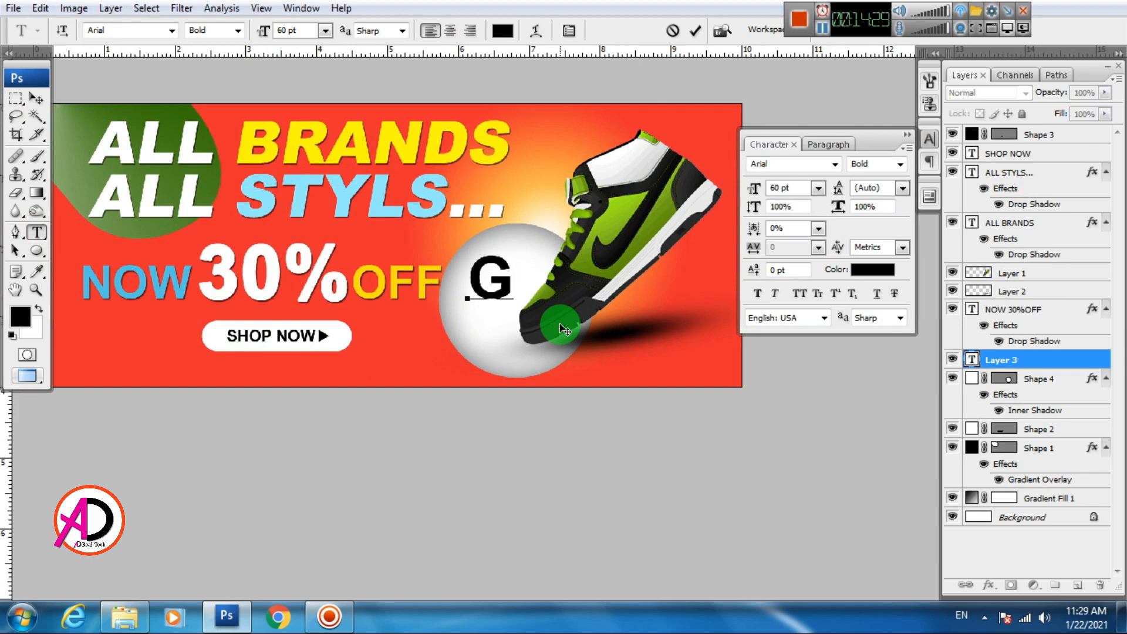
pyautogui.press('BackSpace')
pyautogui.write('BI')
pyautogui.hotkey('ctrl', 'Return')
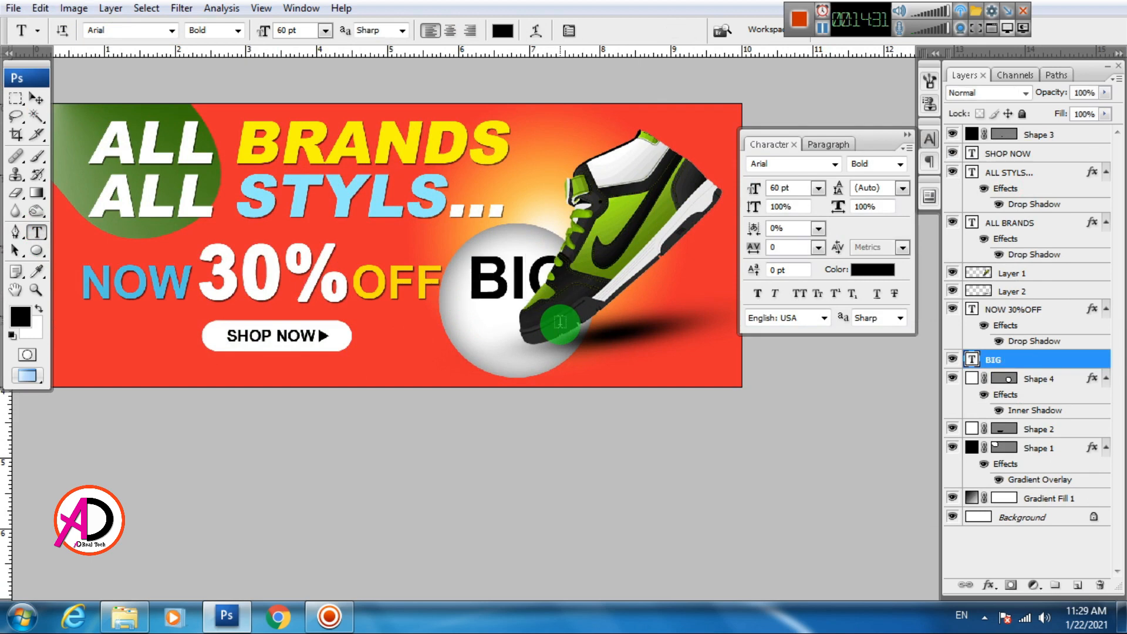
# Change the font style of the BIG text to Arial Black
pyautogui.doubleClick(509, 273)
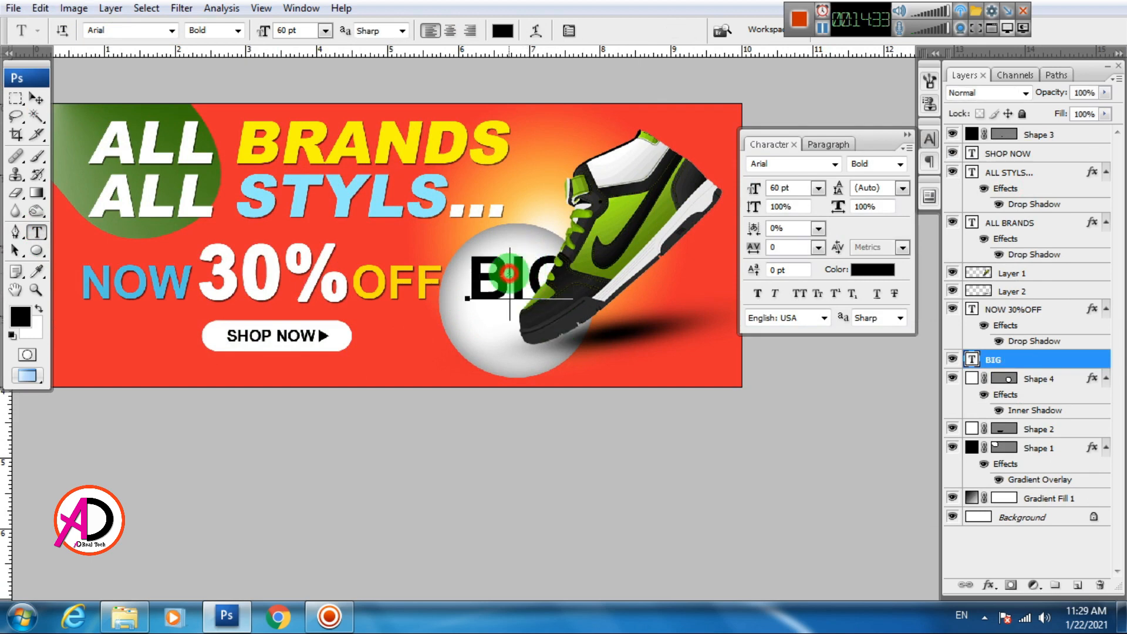
pyautogui.click(239, 30)
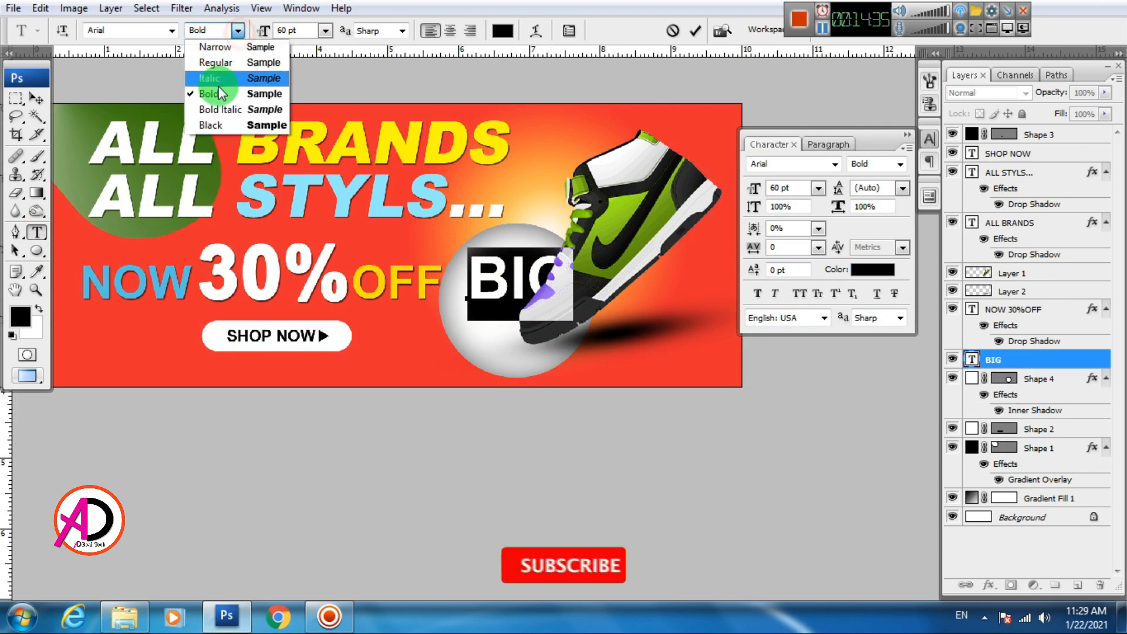
pyautogui.click(218, 129)
pyautogui.click(37, 98)
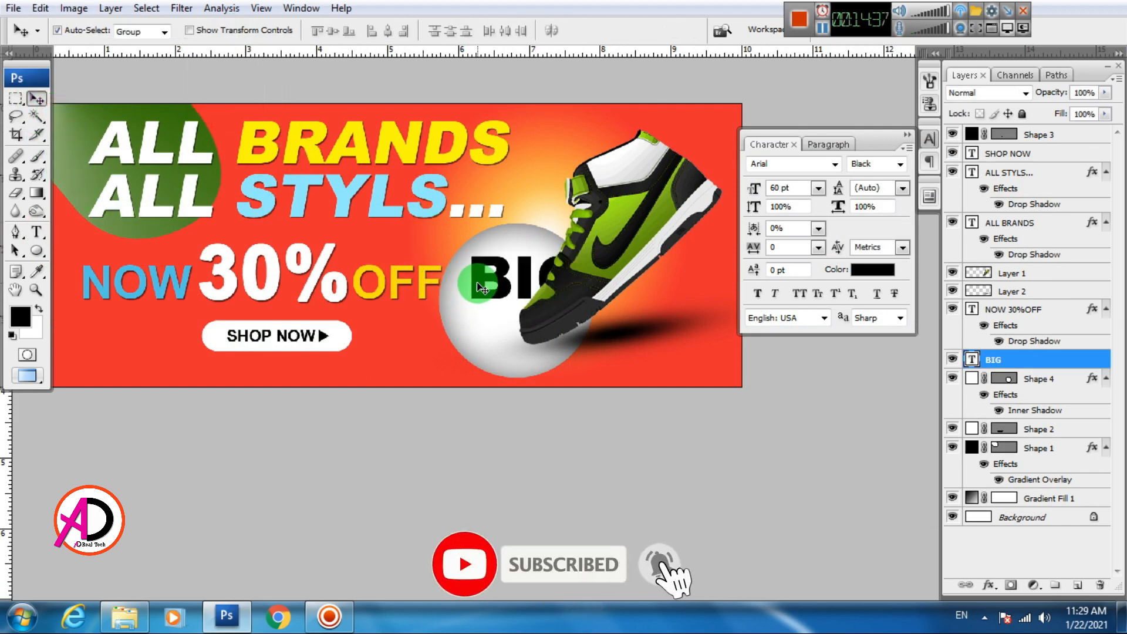
# Scale the BIG text to about 72.5%, rotate it about -30° and place it on the circle's upper-left area
pyautogui.hotkey('ctrl', 't')
pyautogui.moveTo(594, 246); pyautogui.dragTo(543, 272)
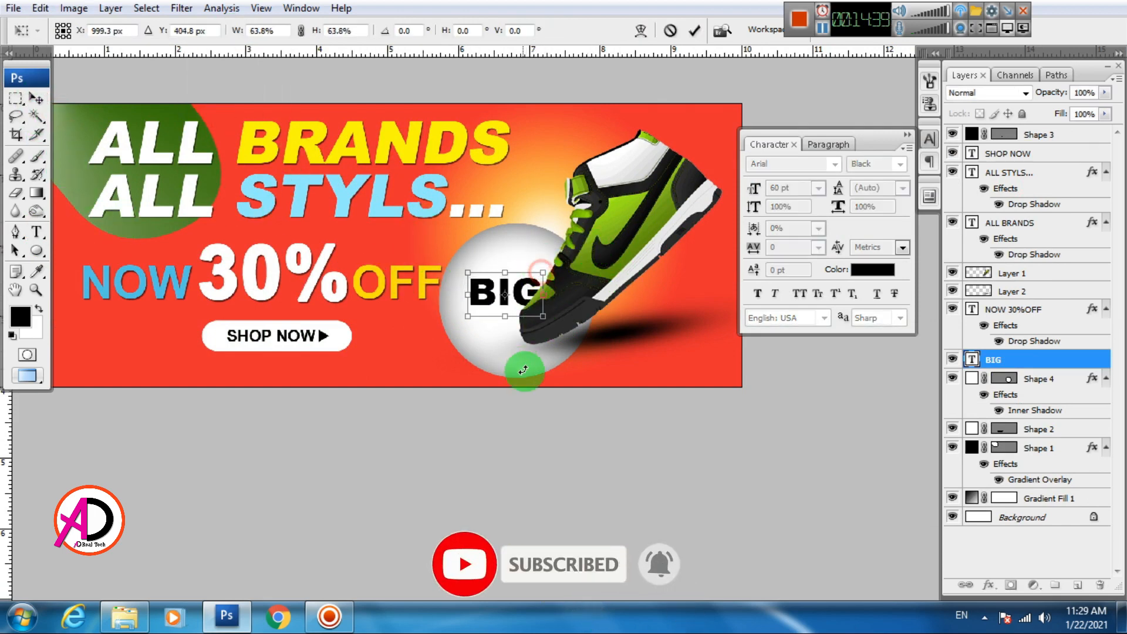
pyautogui.moveTo(521, 370); pyautogui.dragTo(564, 336)
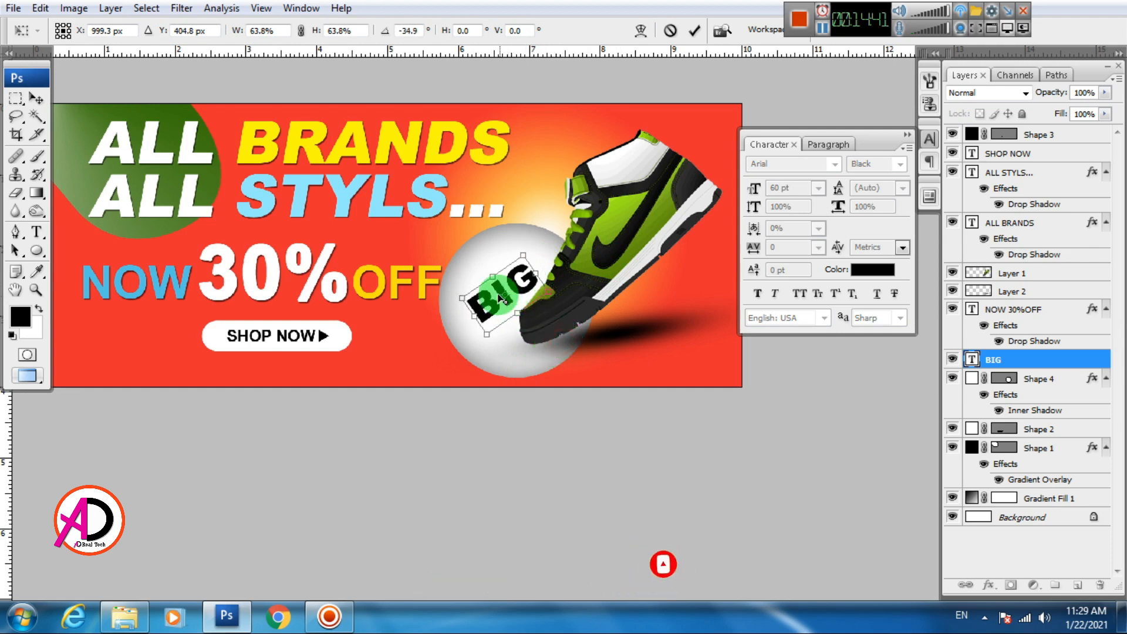
pyautogui.moveTo(489, 309); pyautogui.dragTo(480, 280)
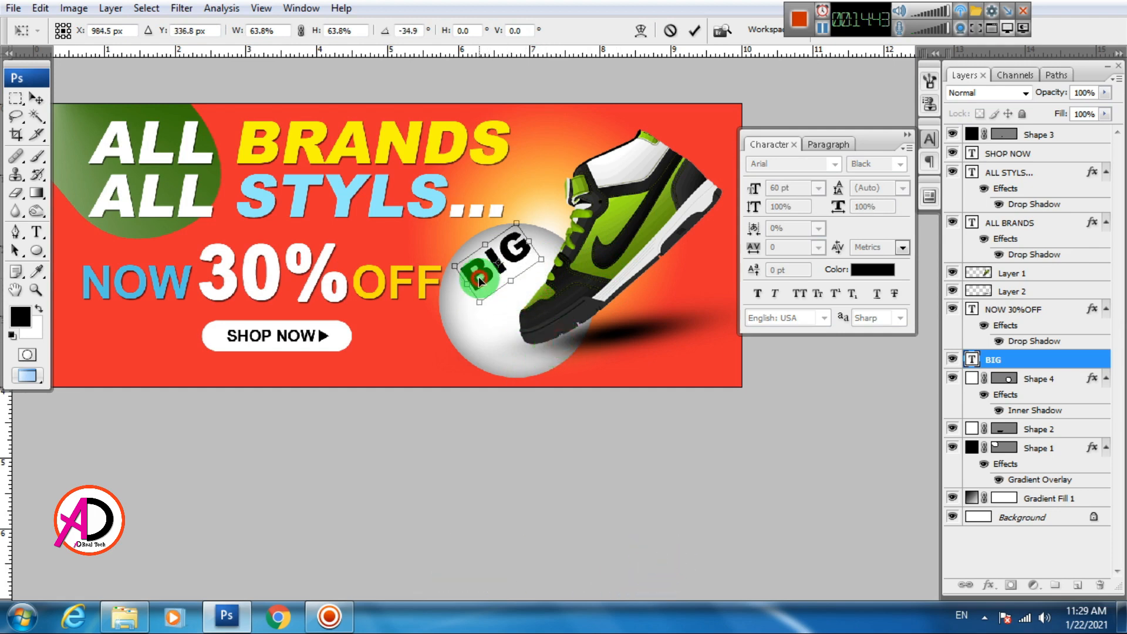
pyautogui.moveTo(471, 320); pyautogui.dragTo(468, 313)
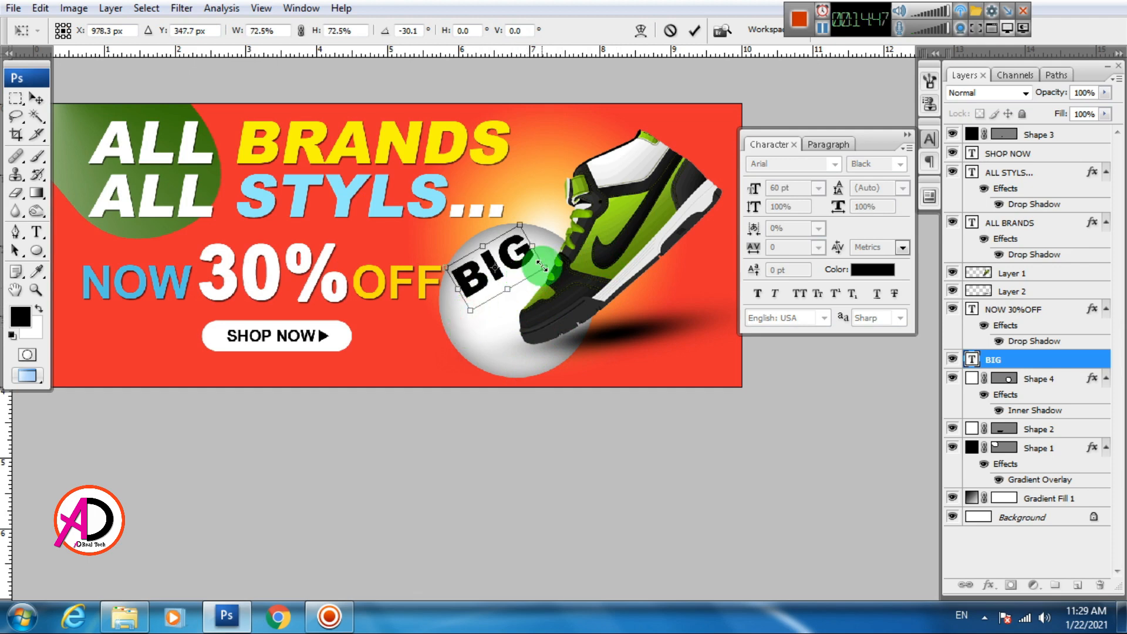
pyautogui.moveTo(541, 266); pyautogui.dragTo(545, 264)
pyautogui.doubleClick(523, 262)
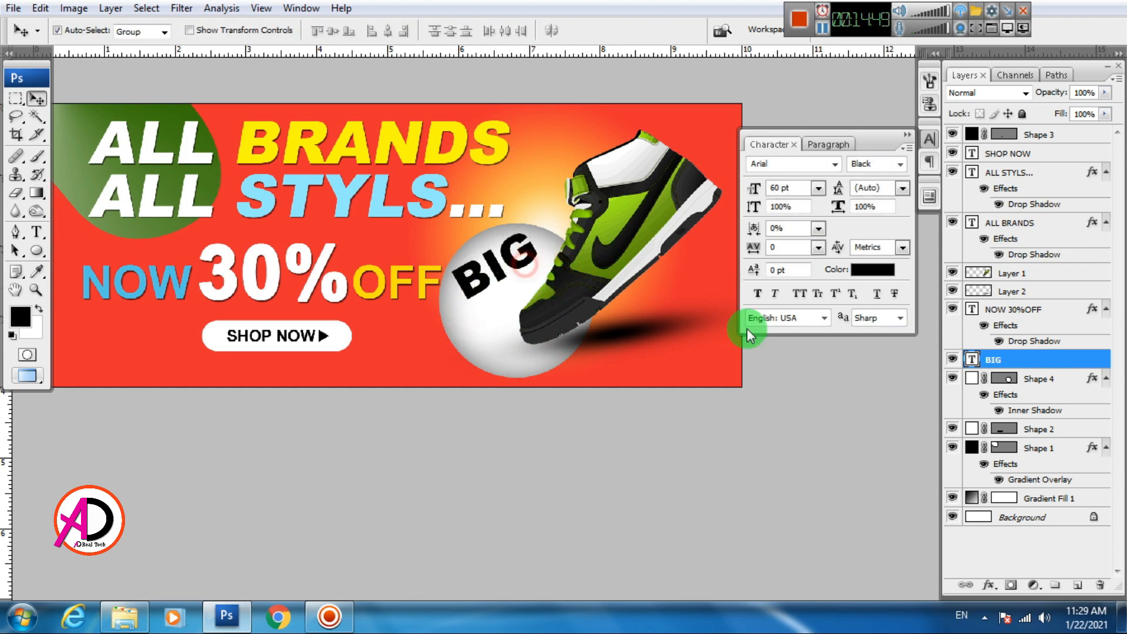
# Change the BIG text's colour to the yellow of OFF (fee000)
pyautogui.click(873, 270)
pyautogui.click(381, 285)
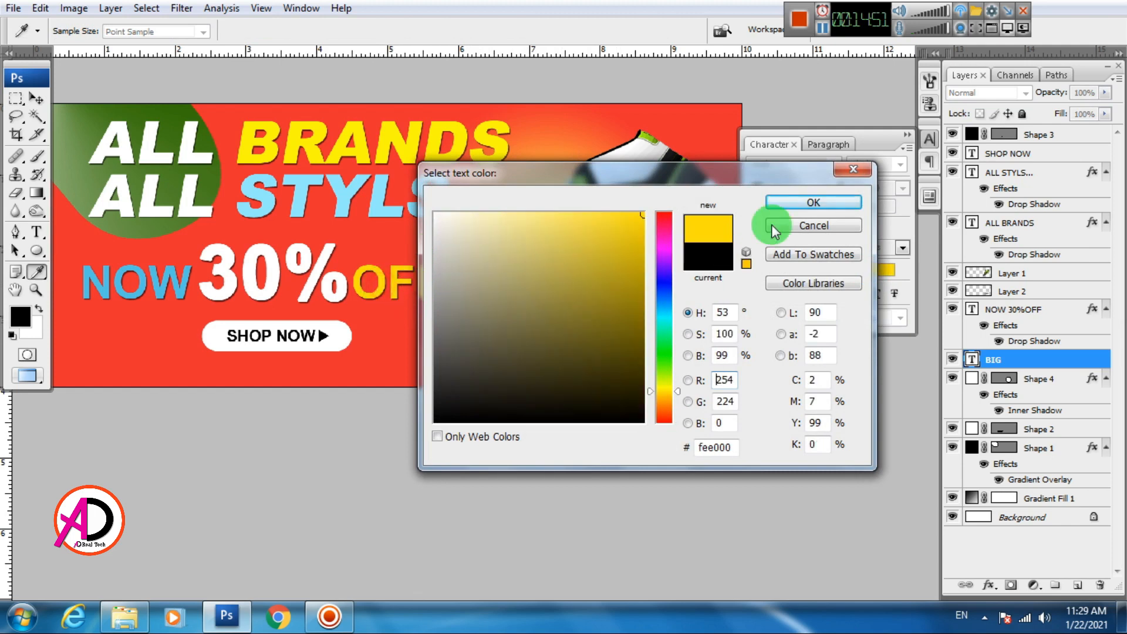
pyautogui.click(781, 203)
# Try a stroke on the BIG text and replace it with a drop shadow
pyautogui.click(989, 584)
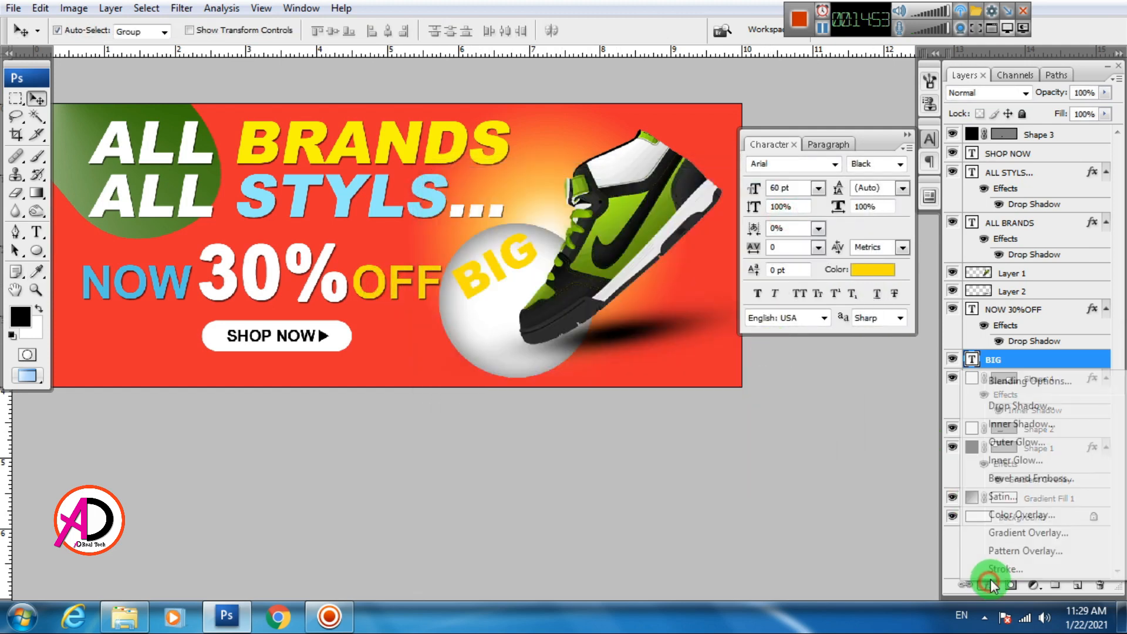
pyautogui.click(1001, 572)
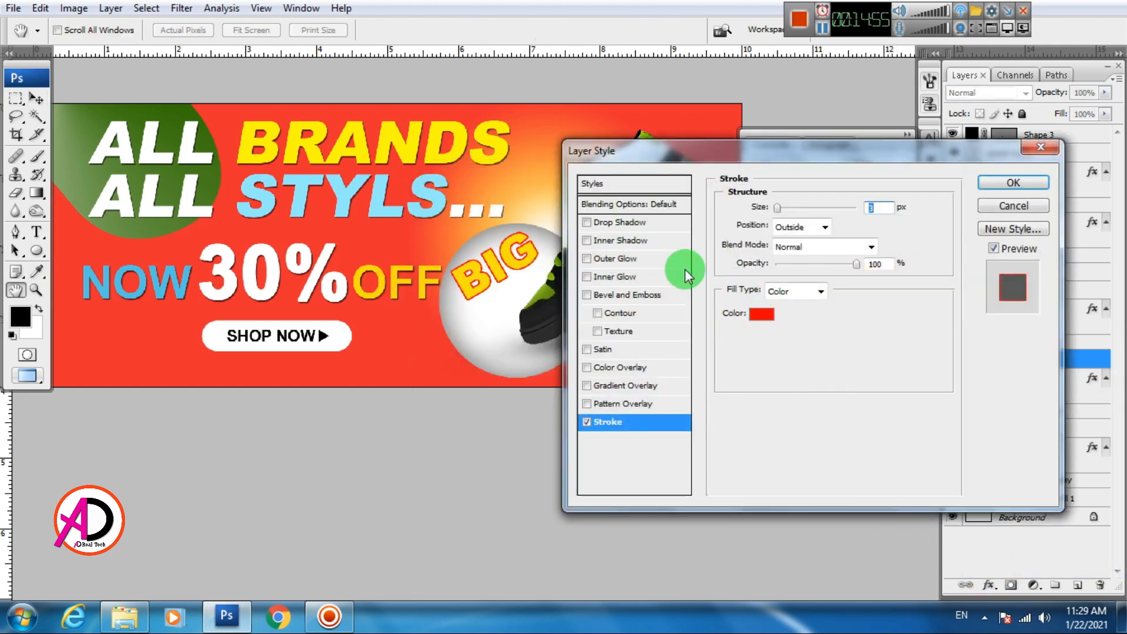
pyautogui.click(586, 421)
pyautogui.click(622, 222)
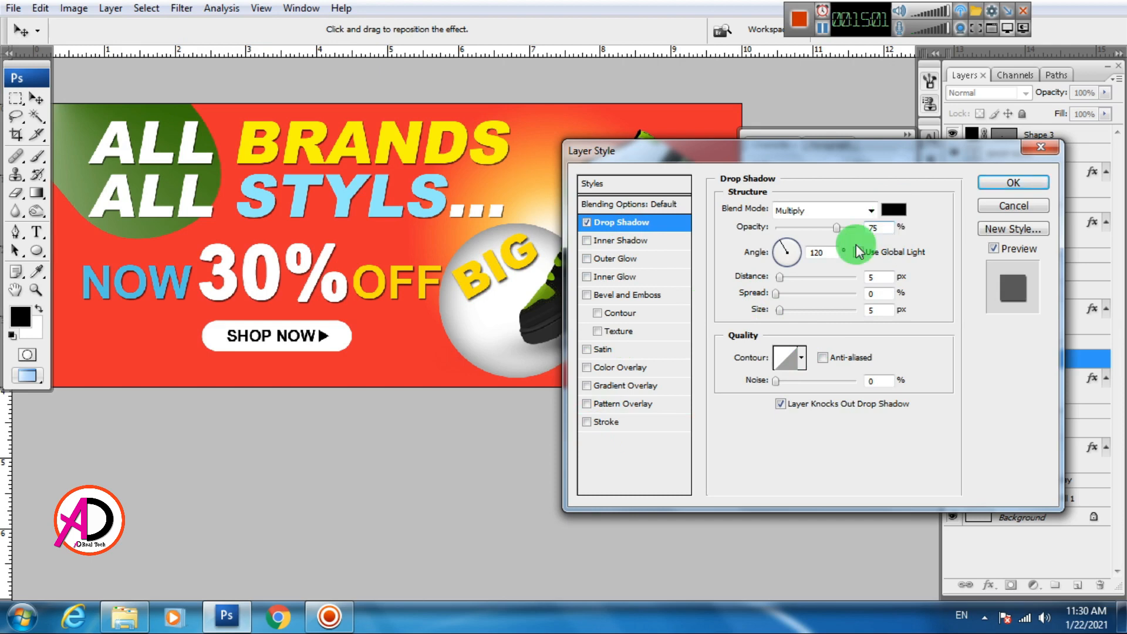
# Try the red stroke on the BIG text again, add a white (ffffff) color overlay and switch the stroke off
pyautogui.click(616, 423)
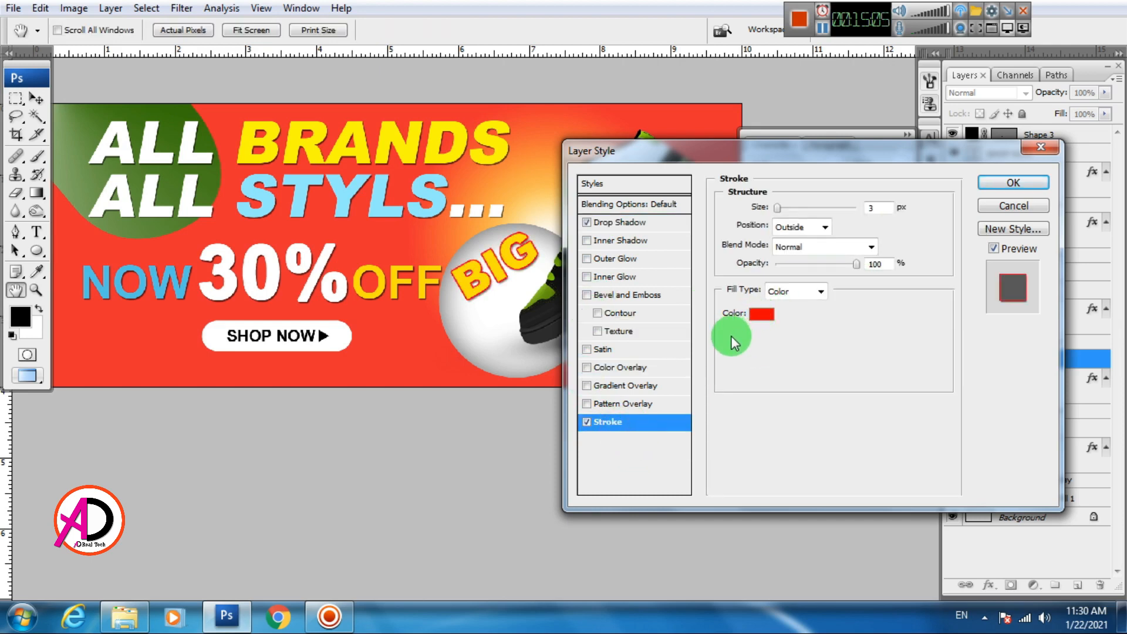
pyautogui.click(614, 368)
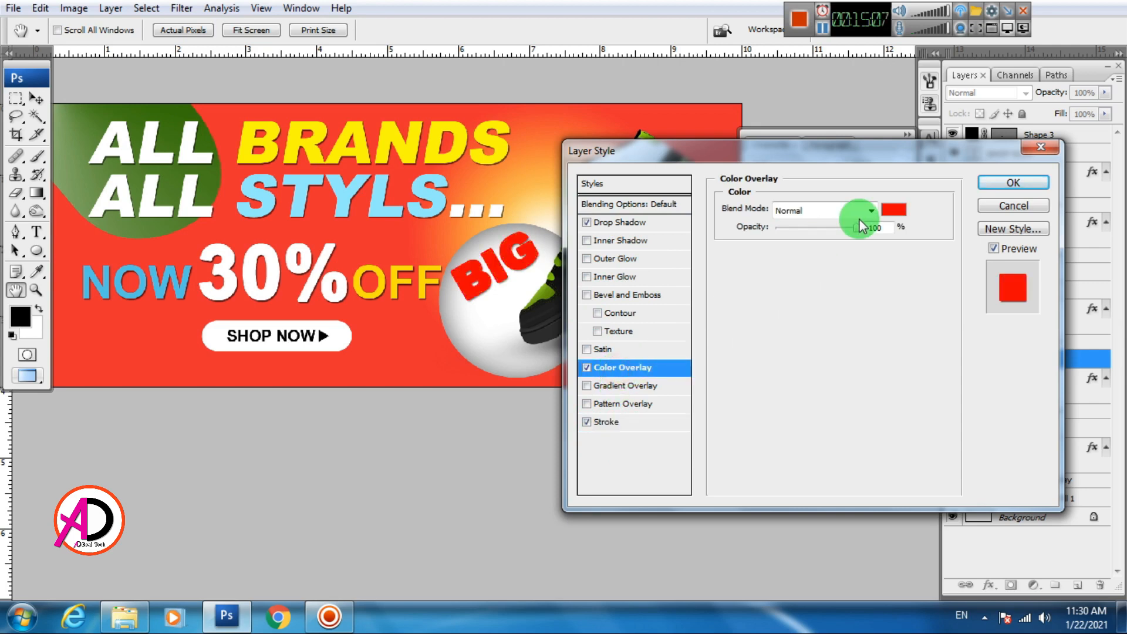
pyautogui.click(894, 209)
pyautogui.moveTo(452, 231); pyautogui.dragTo(436, 213)
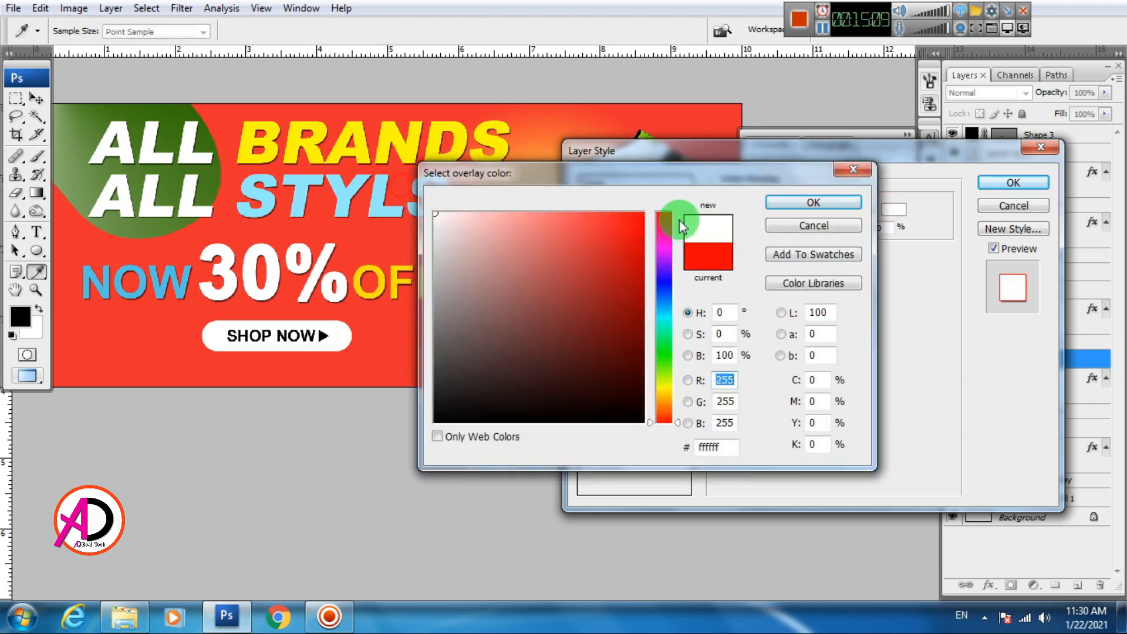
pyautogui.click(813, 202)
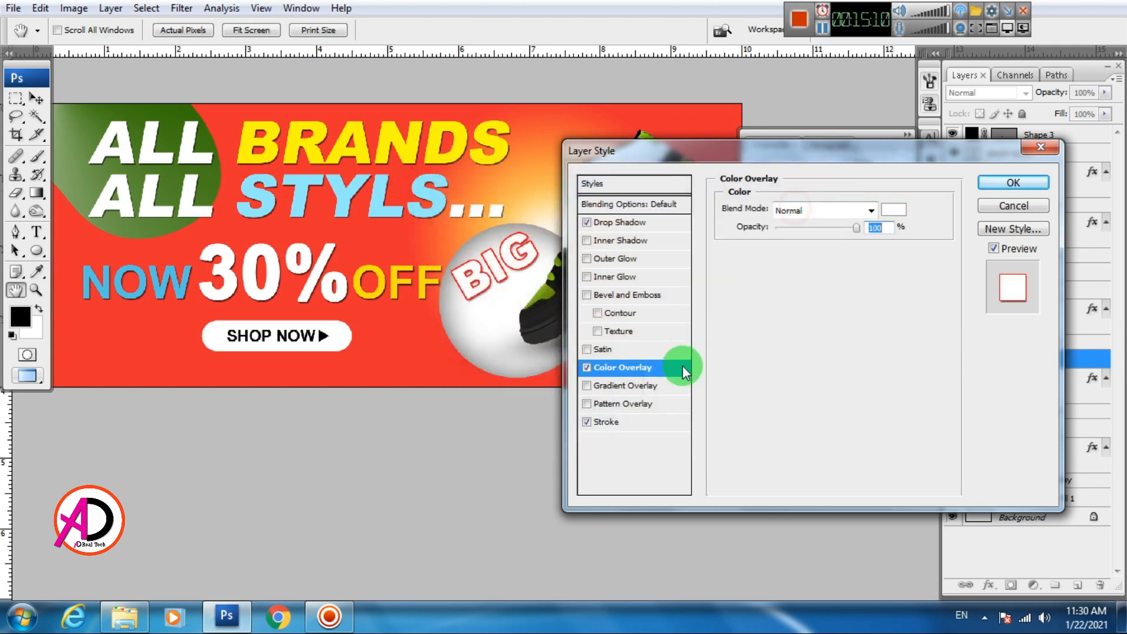
pyautogui.click(588, 422)
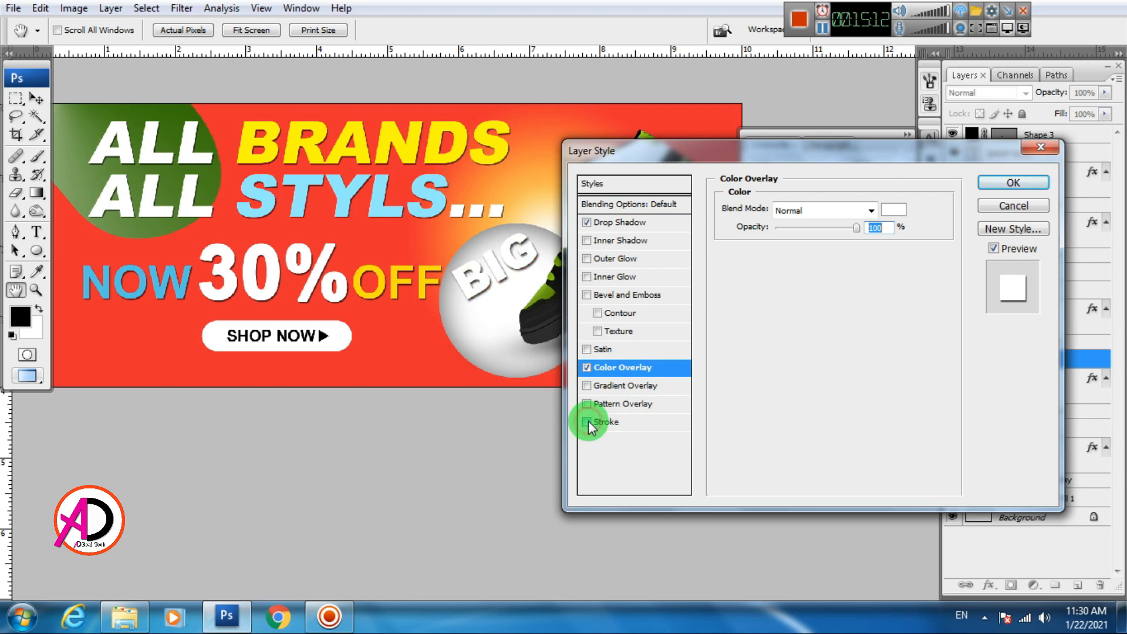
# Set the BIG text's drop shadow to 61% opacity and a size of 27 px
pyautogui.click(636, 222)
pyautogui.moveTo(839, 228); pyautogui.dragTo(825, 228)
pyautogui.moveTo(779, 315); pyautogui.dragTo(792, 316)
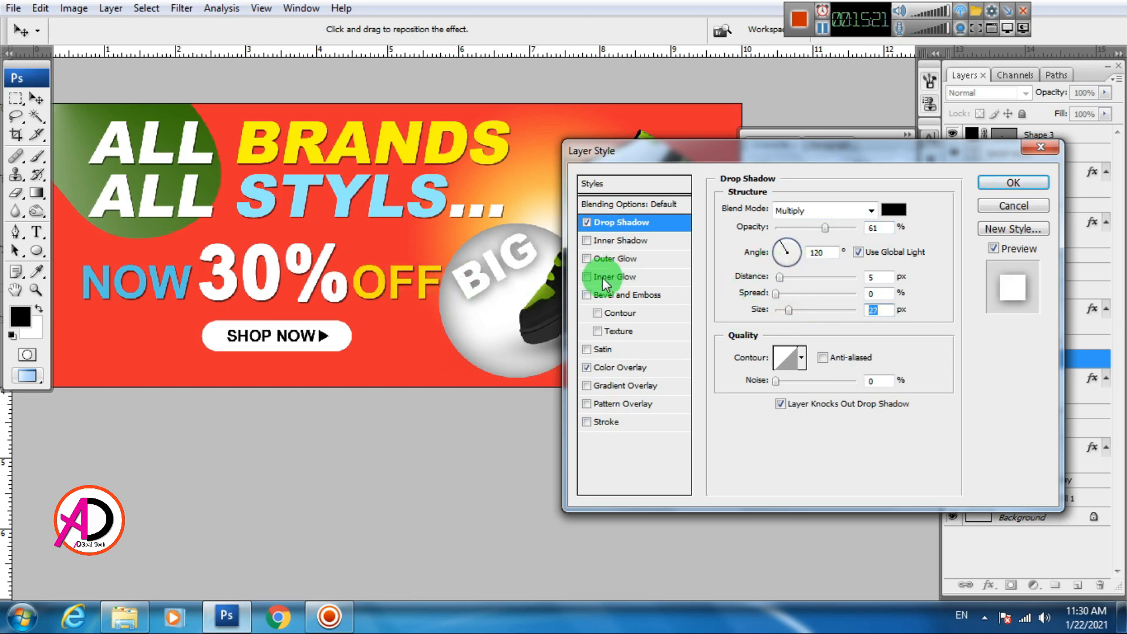
# Try yellow, red, light blue and pink as the BIG text's overlay color
pyautogui.click(617, 368)
pyautogui.click(891, 210)
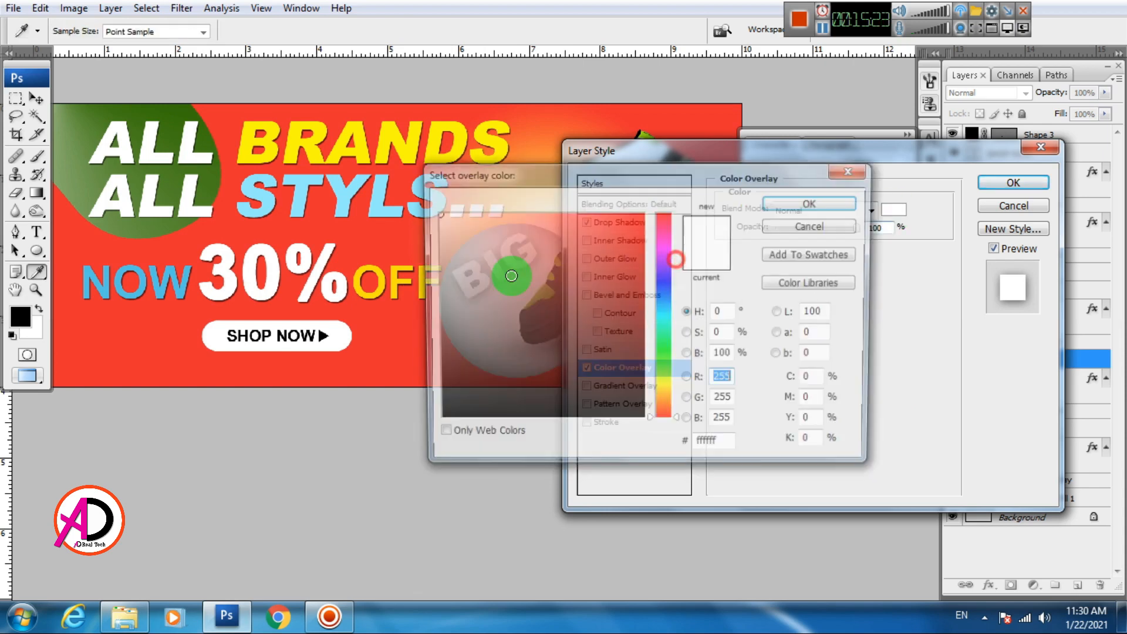
pyautogui.click(395, 285)
pyautogui.moveTo(585, 180); pyautogui.dragTo(324, 320)
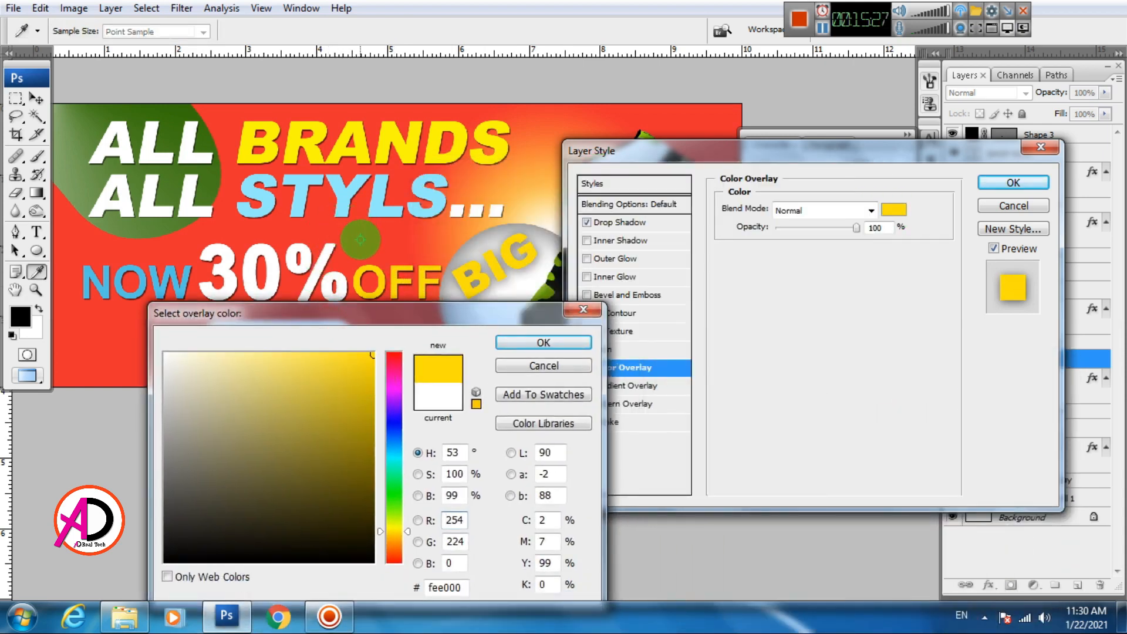
pyautogui.click(397, 249)
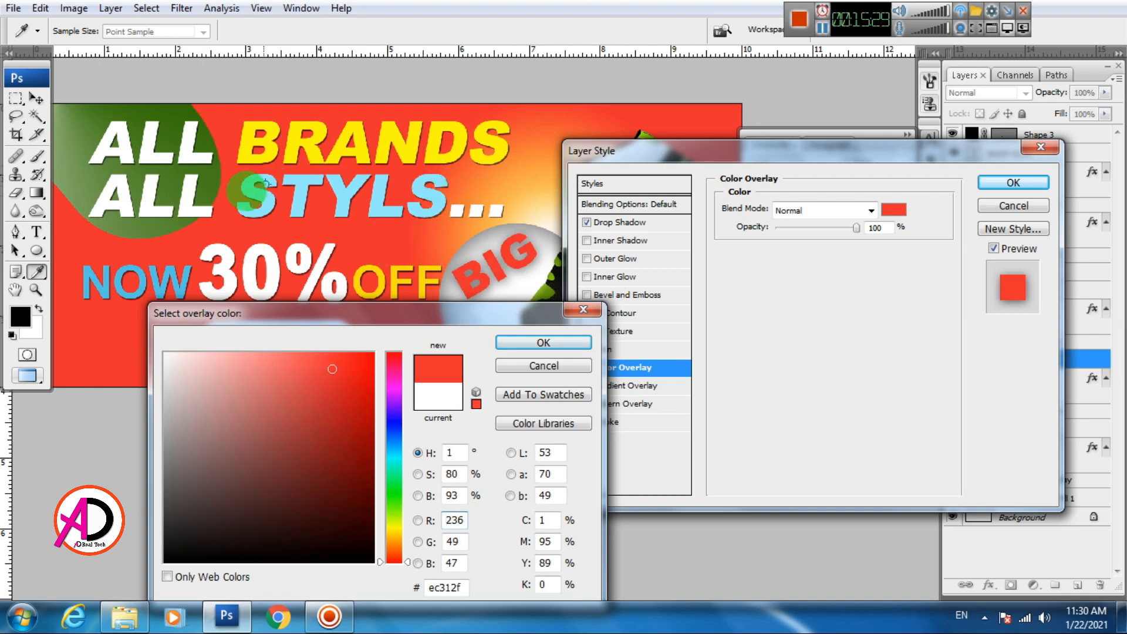
pyautogui.click(304, 207)
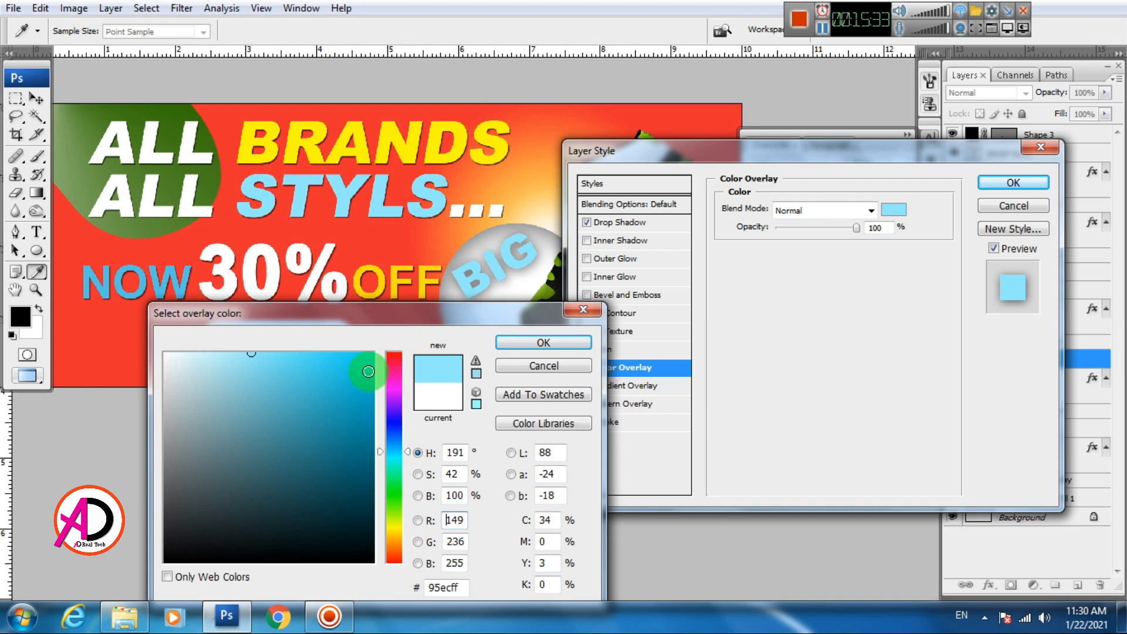
pyautogui.moveTo(389, 389); pyautogui.dragTo(390, 372)
pyautogui.click(373, 354)
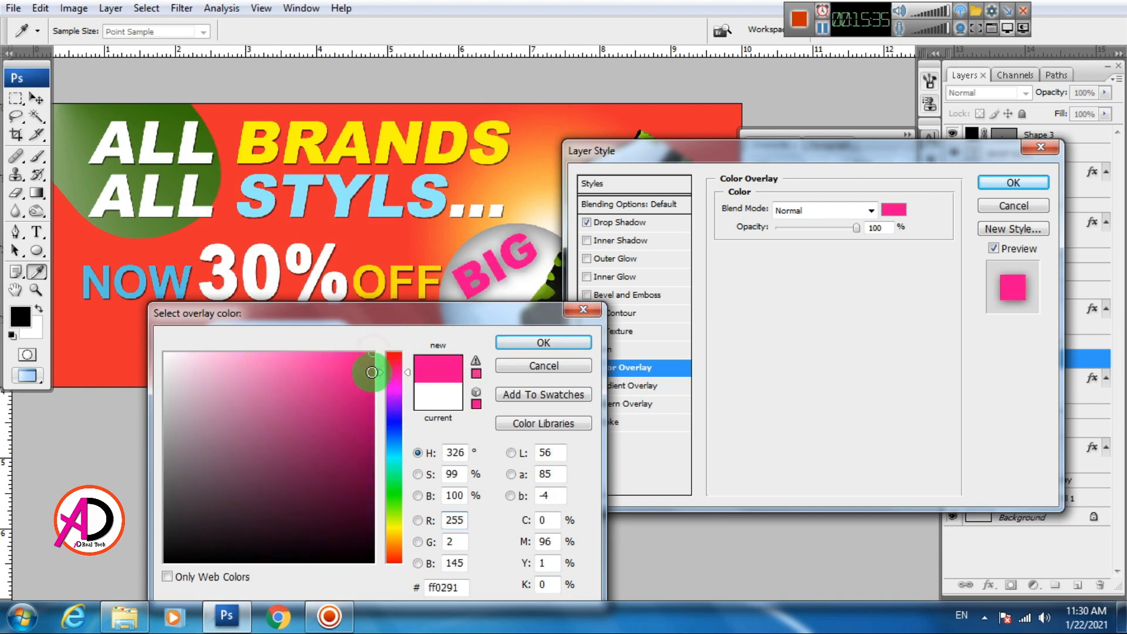
pyautogui.click(566, 362)
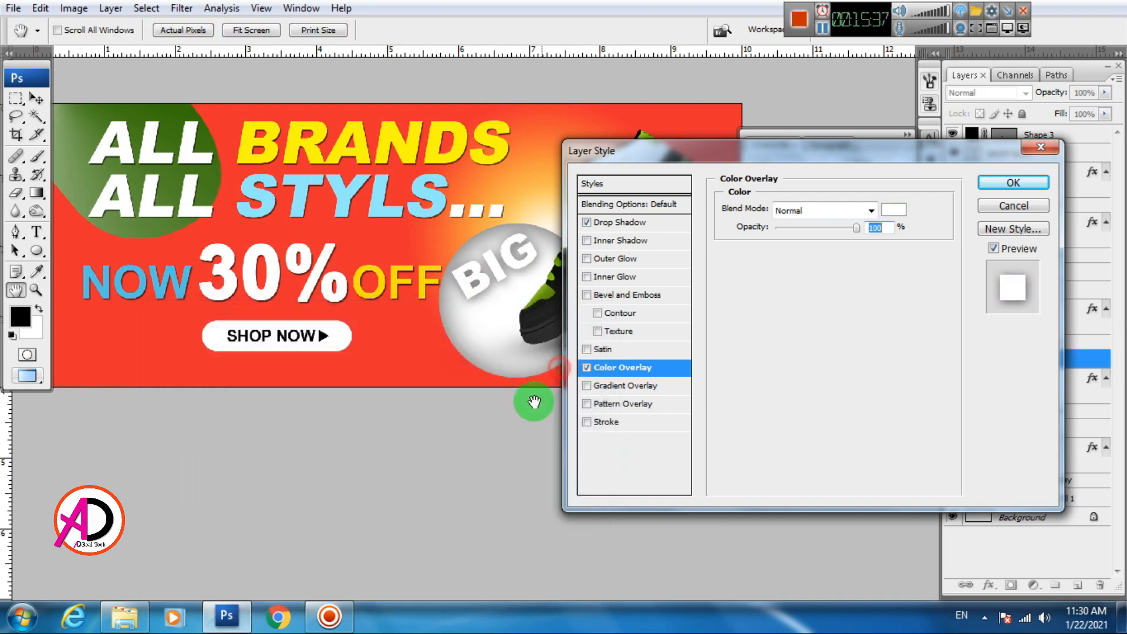
# Apply the layer style to the BIG text and view the whole banner
pyautogui.click(1014, 186)
pyautogui.scroll(1, 574, 343)
pyautogui.scroll(-7, 573, 350)
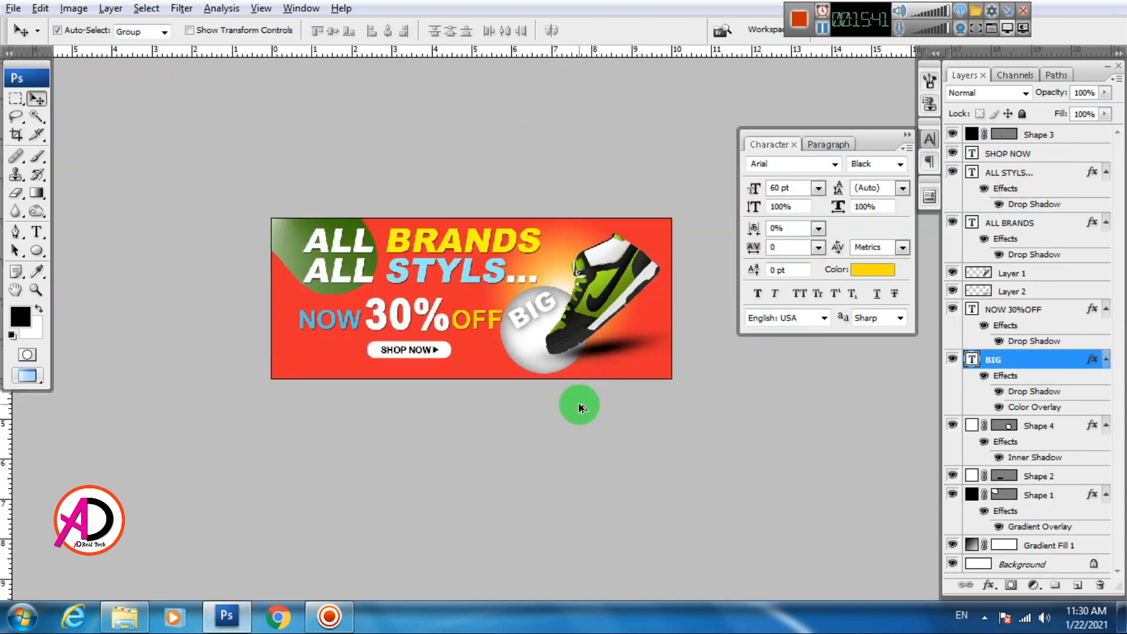
# Duplicate the NOW 30%OFF text and replace the copy's wording with SALES
pyautogui.scroll(1, 580, 407)
pyautogui.scroll(2, 649, 395)
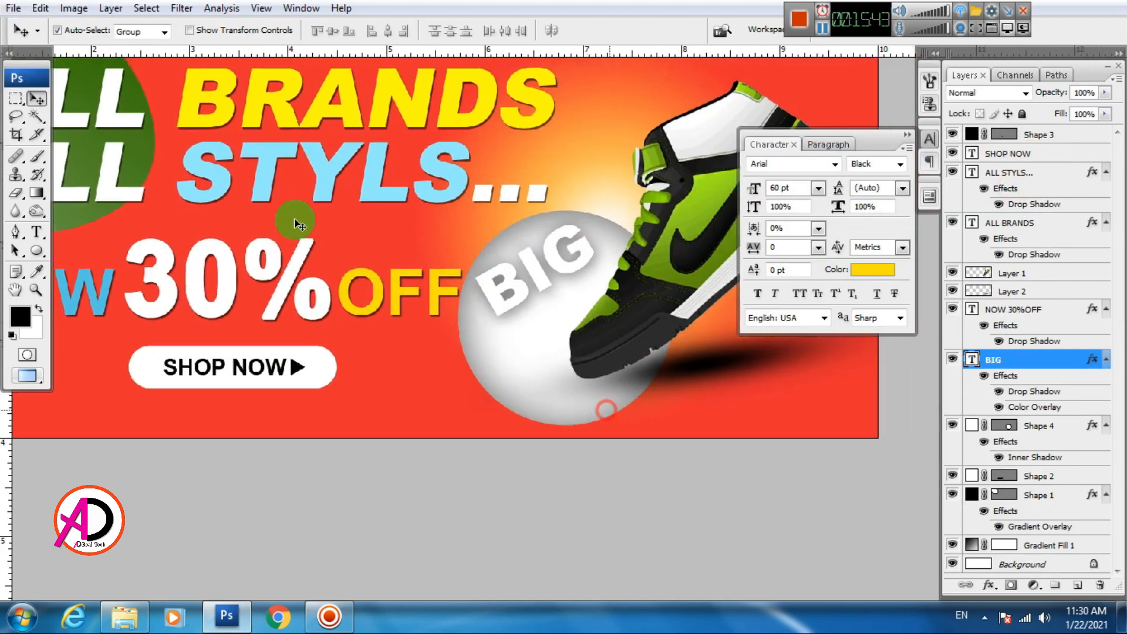
pyautogui.click(380, 304)
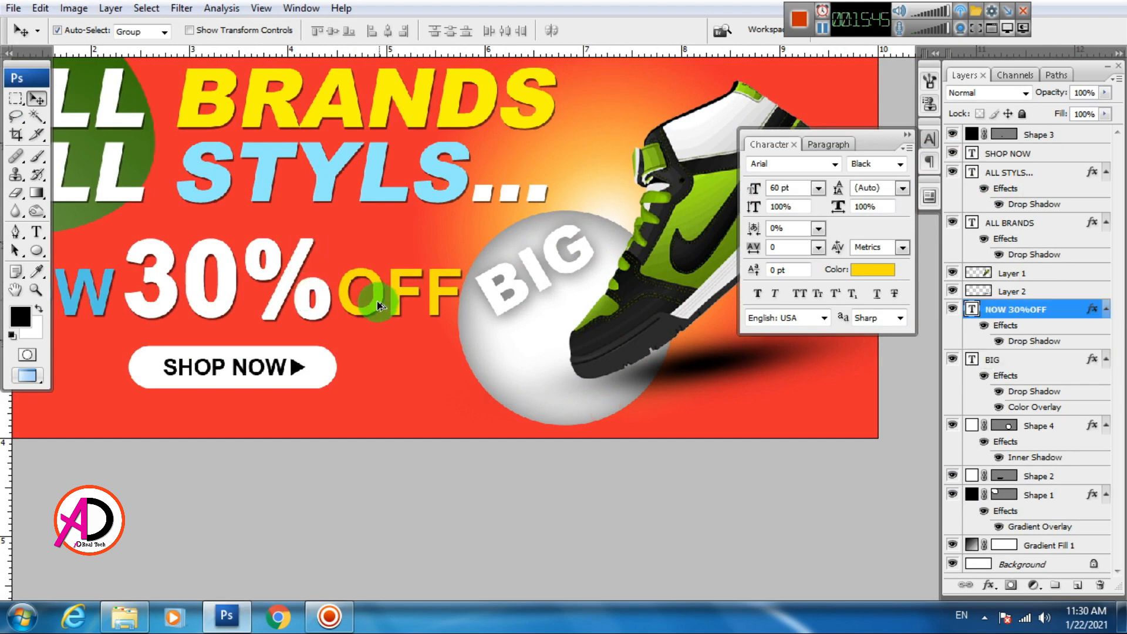
pyautogui.moveTo(380, 305); pyautogui.dragTo(497, 302)
pyautogui.press('t')
pyautogui.click(372, 280)
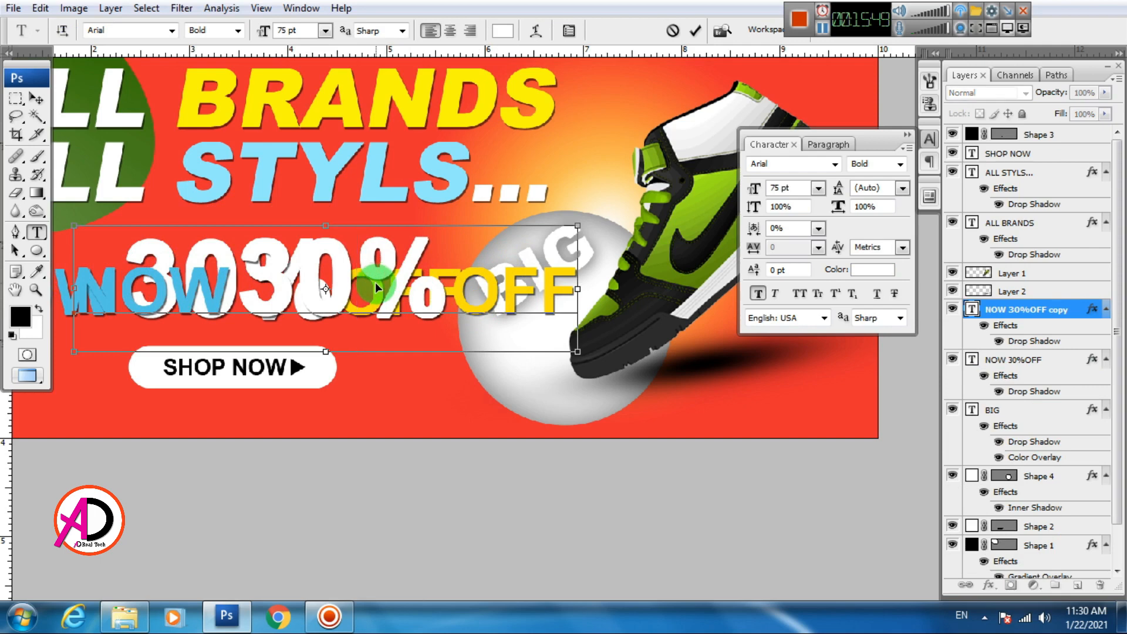
pyautogui.hotkey('ctrl', 'a')
pyautogui.write('SAL')
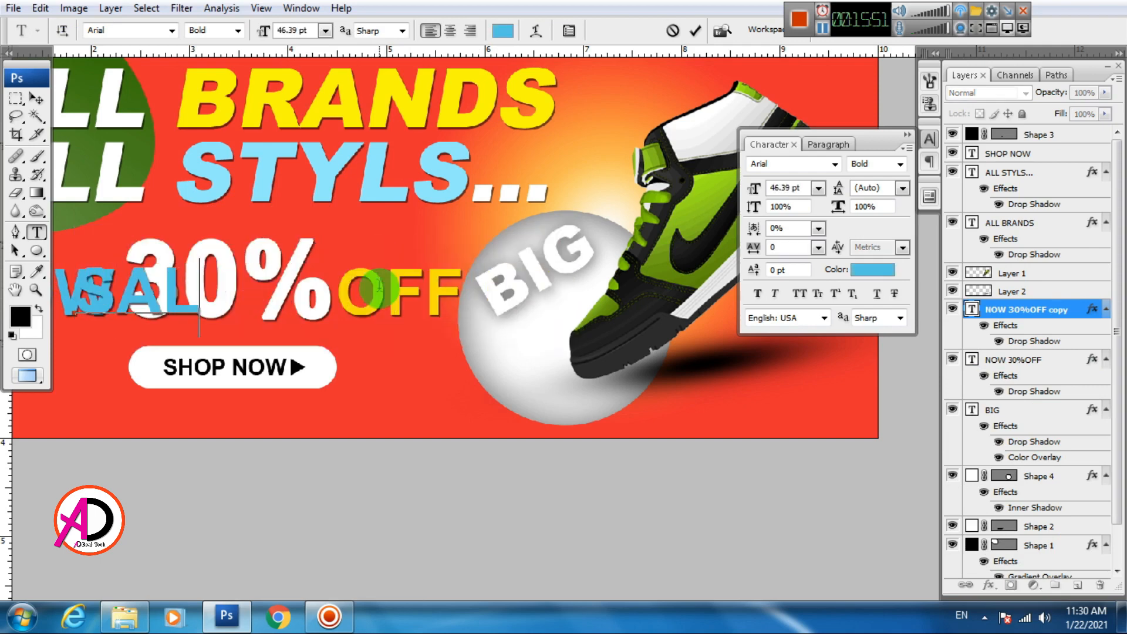
pyautogui.write('ES')
pyautogui.hotkey('ctrl', 'Return')
pyautogui.press('v')
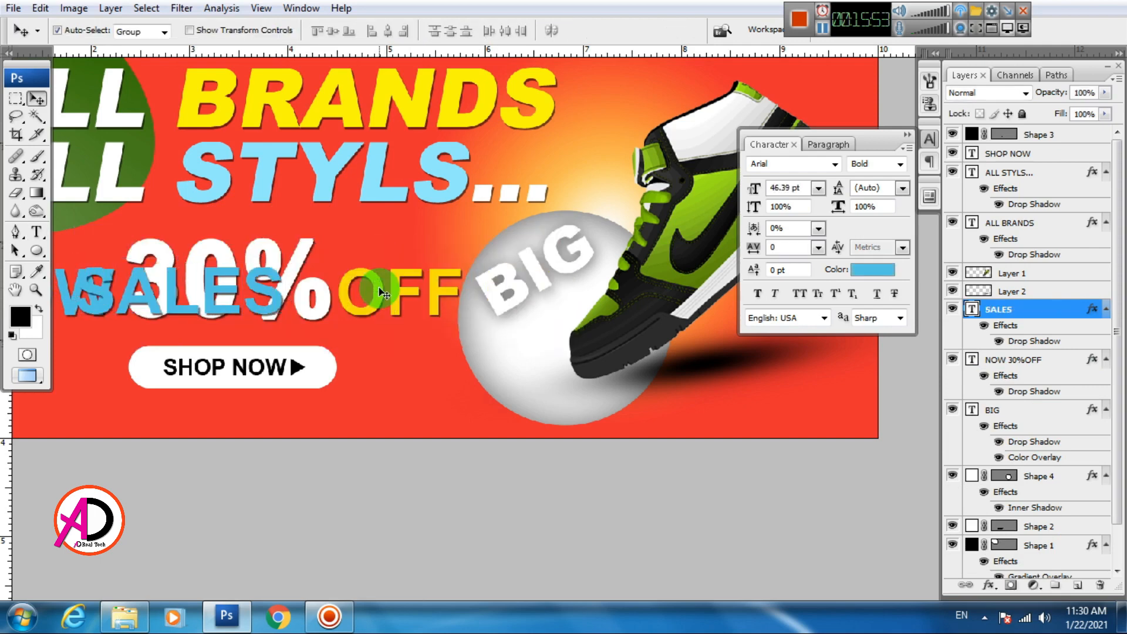
# Move the SALES text onto the circle below BIG, scale it to about 42%, and enlarge the result to about 107%
pyautogui.moveTo(209, 314); pyautogui.dragTo(564, 334)
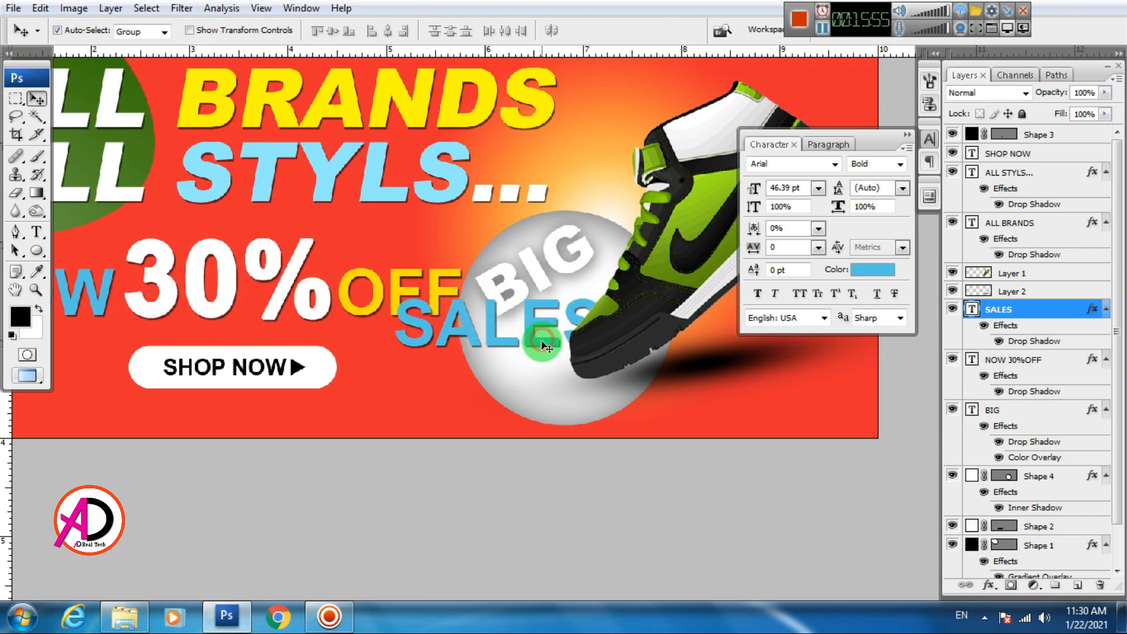
pyautogui.hotkey('ctrl', 't')
pyautogui.moveTo(609, 300); pyautogui.dragTo(546, 337)
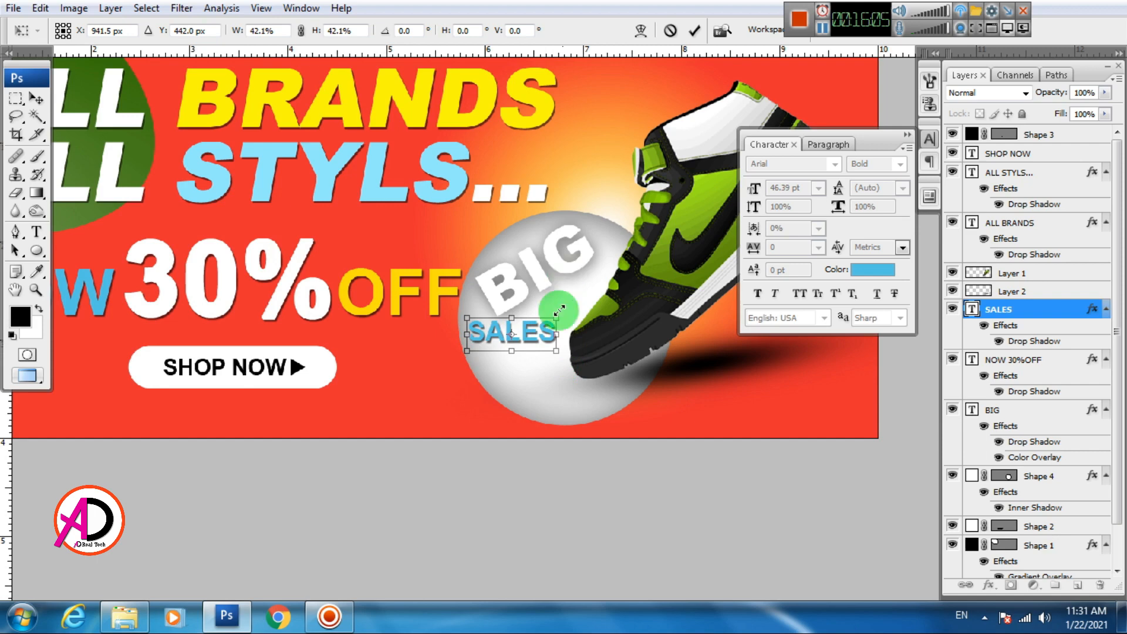
pyautogui.press('Return')
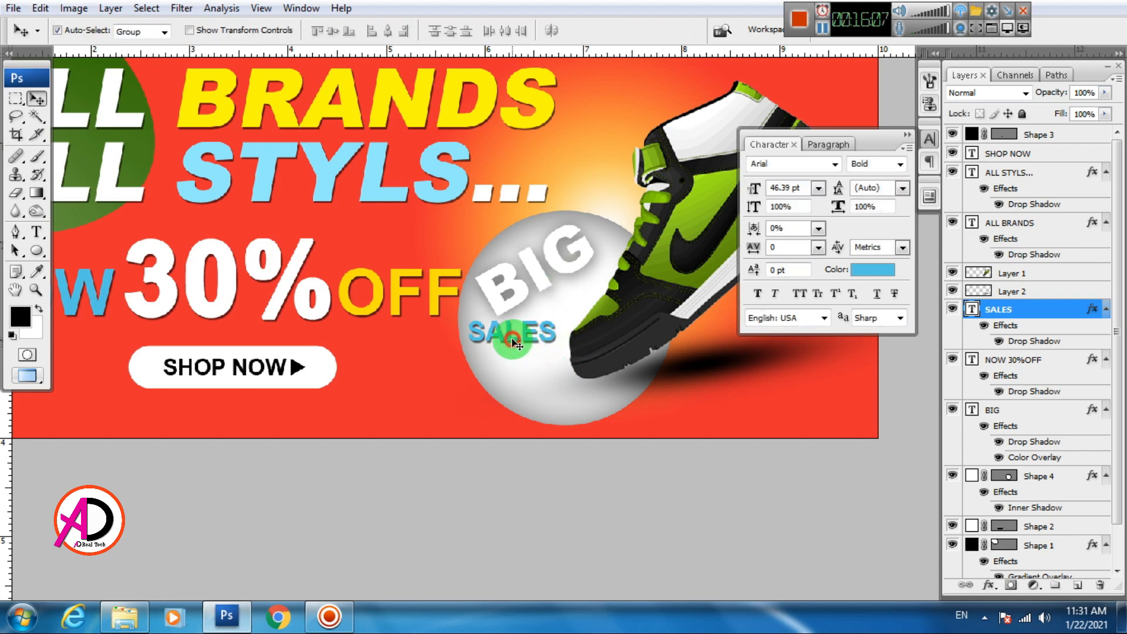
pyautogui.moveTo(514, 344); pyautogui.dragTo(468, 333)
pyautogui.hotkey('ctrl', 't')
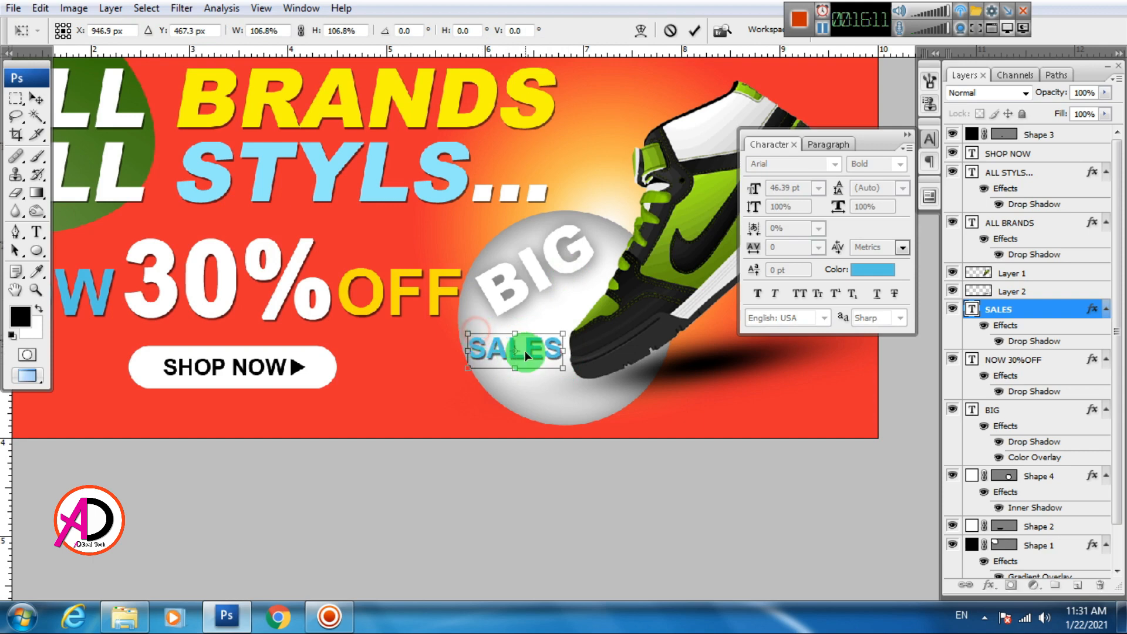
pyautogui.doubleClick(524, 351)
# Change the SALES text's colour to the yellow of OFF
pyautogui.click(875, 270)
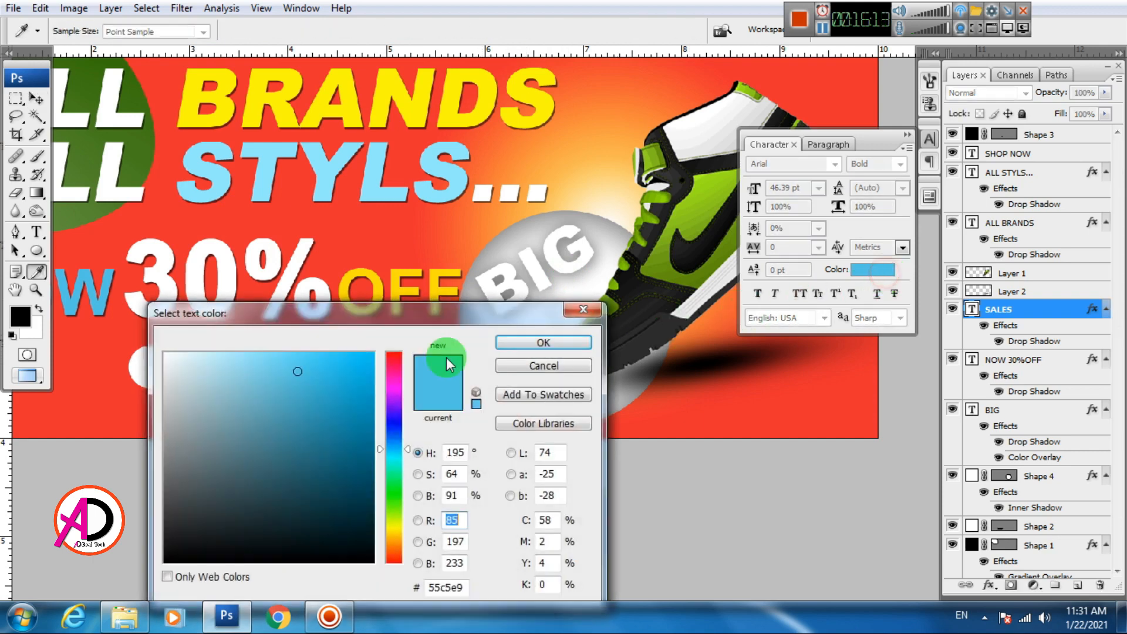
pyautogui.moveTo(365, 318); pyautogui.dragTo(406, 349)
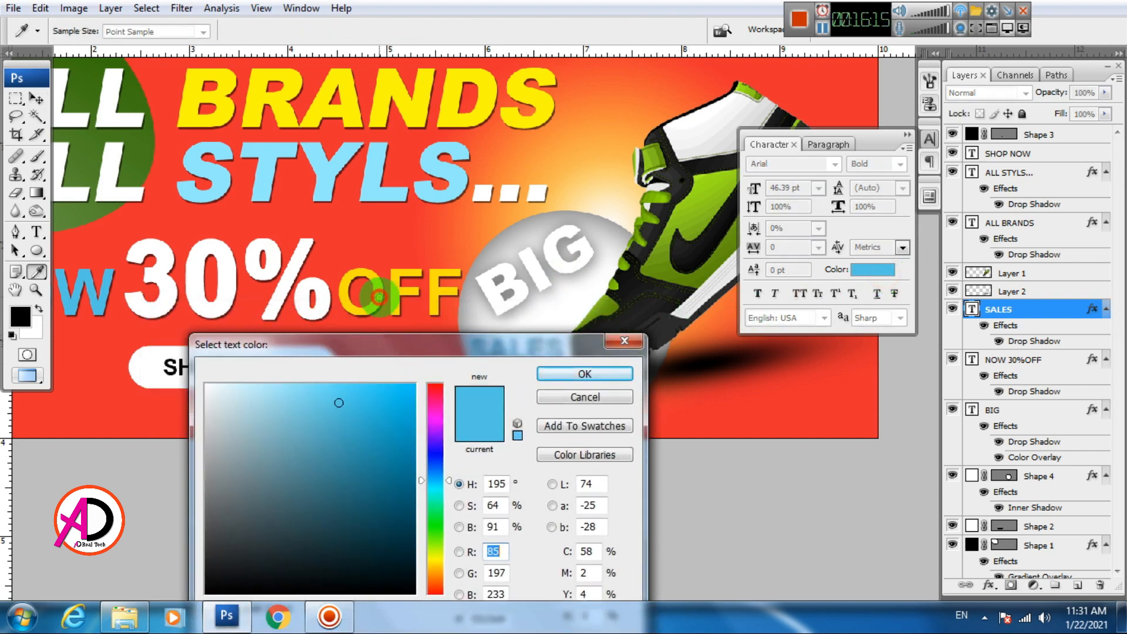
pyautogui.click(378, 297)
pyautogui.moveTo(499, 345); pyautogui.dragTo(473, 422)
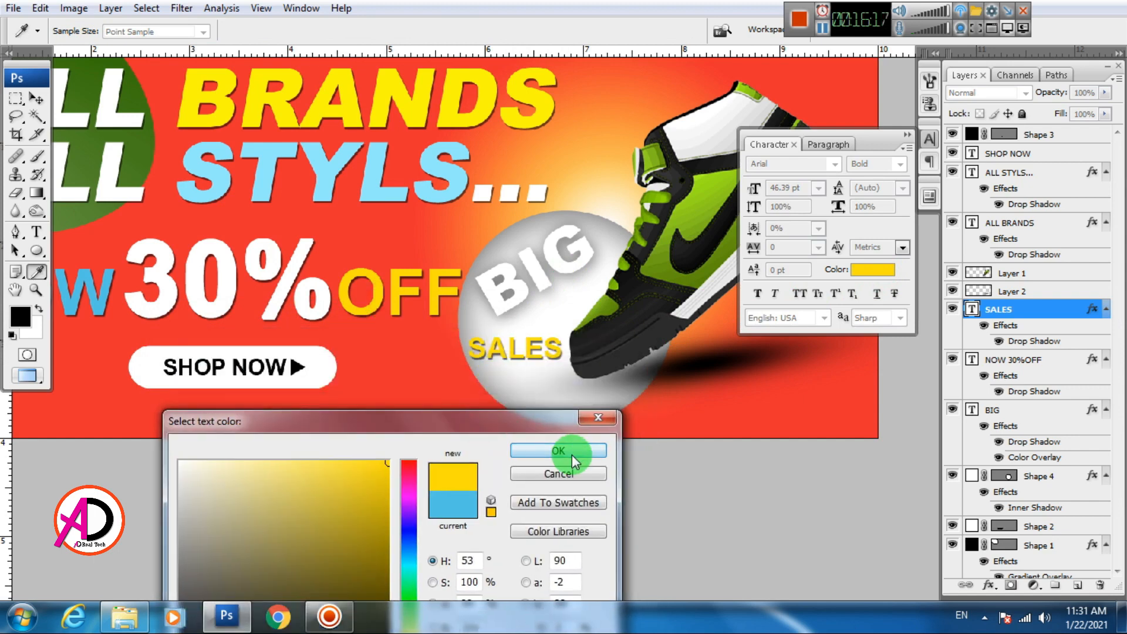
pyautogui.click(572, 454)
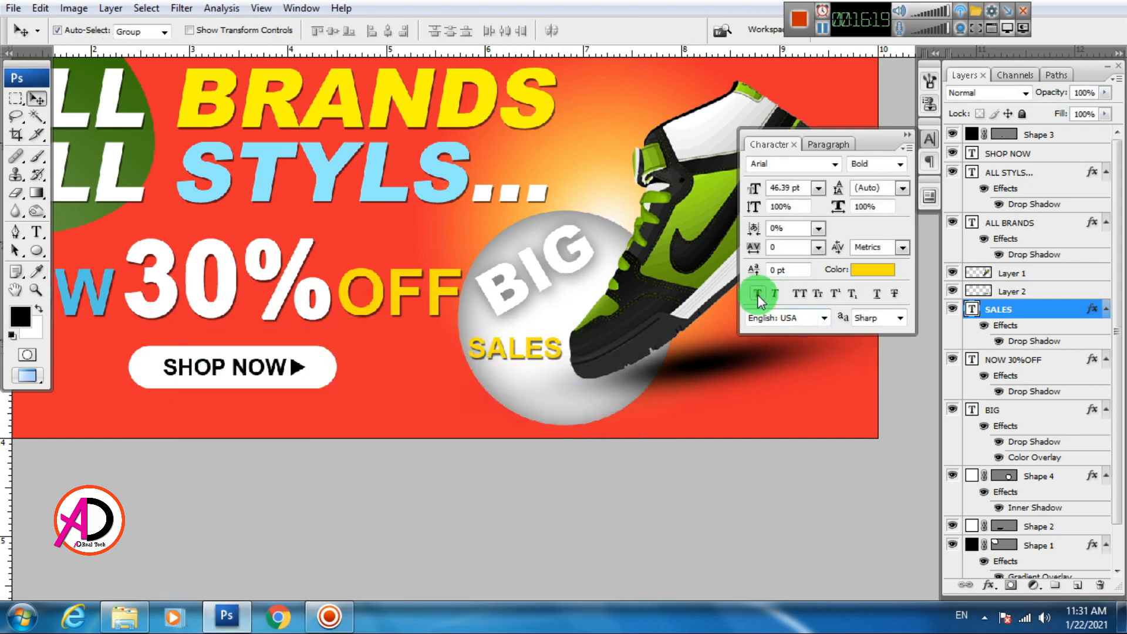
# Stretch the SALES text upward to 144% height while keeping its width
pyautogui.hotkey('ctrl', 't')
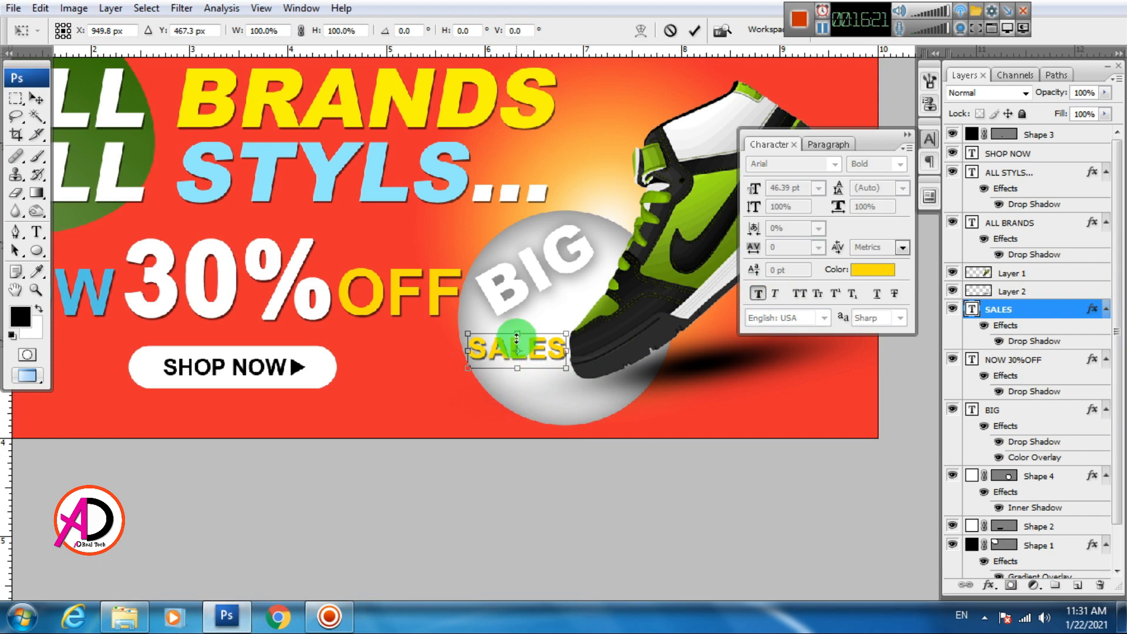
pyautogui.moveTo(517, 338); pyautogui.dragTo(522, 323)
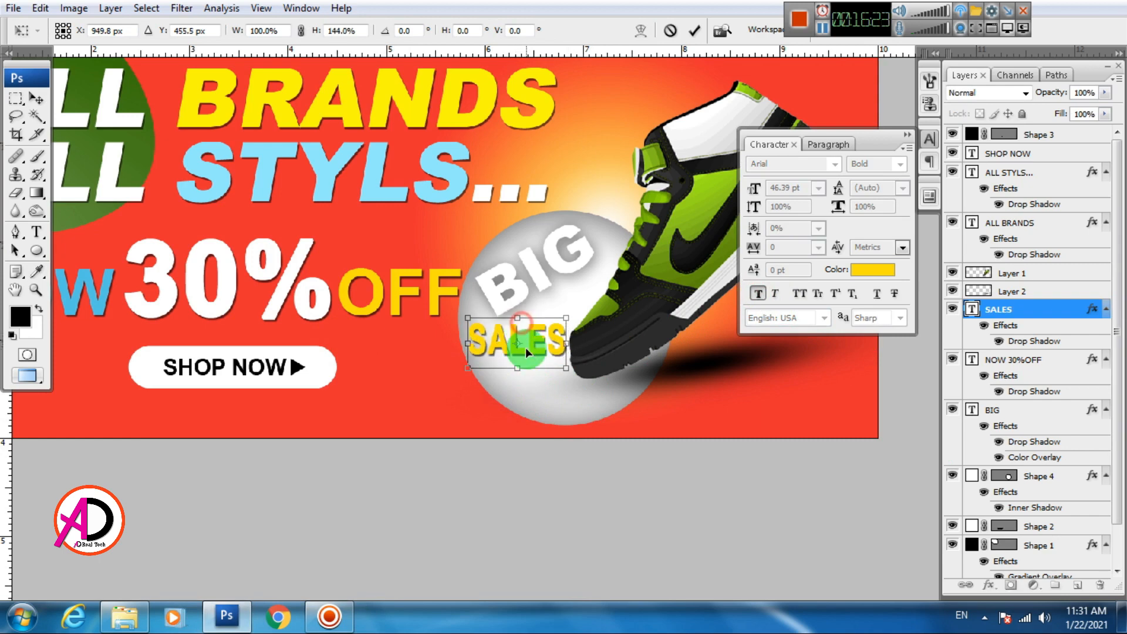
pyautogui.press('Return')
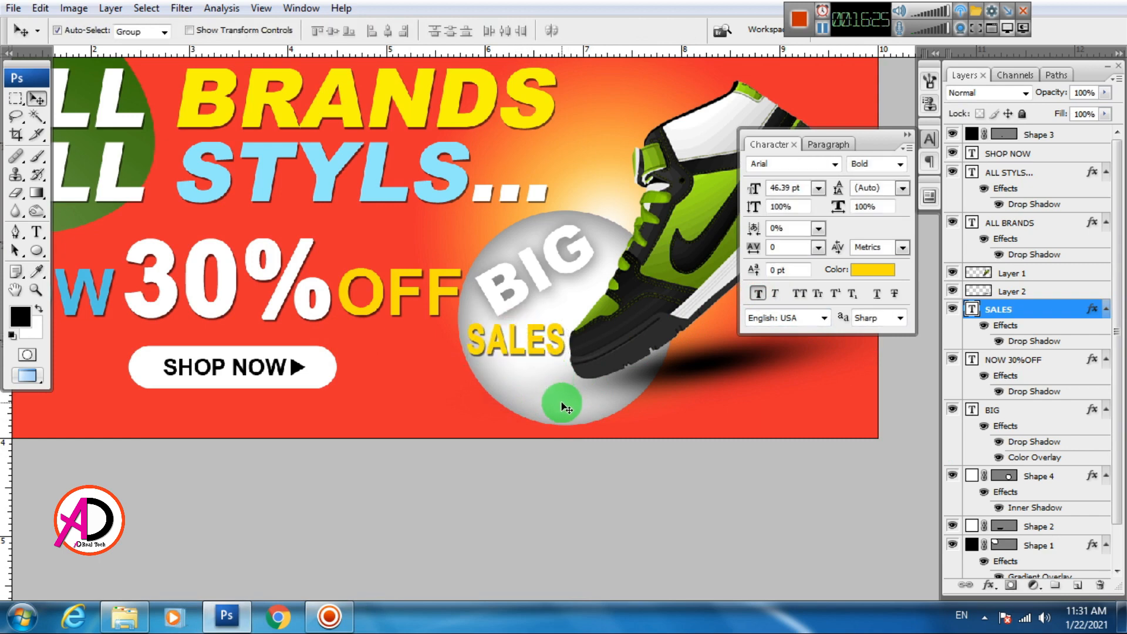
# Rotate the BIG text 30° clockwise so it sits level, and shift it slightly right on the circle
pyautogui.scroll(-5, 563, 392)
pyautogui.scroll(3, 570, 397)
pyautogui.hotkey('alt', 'space')
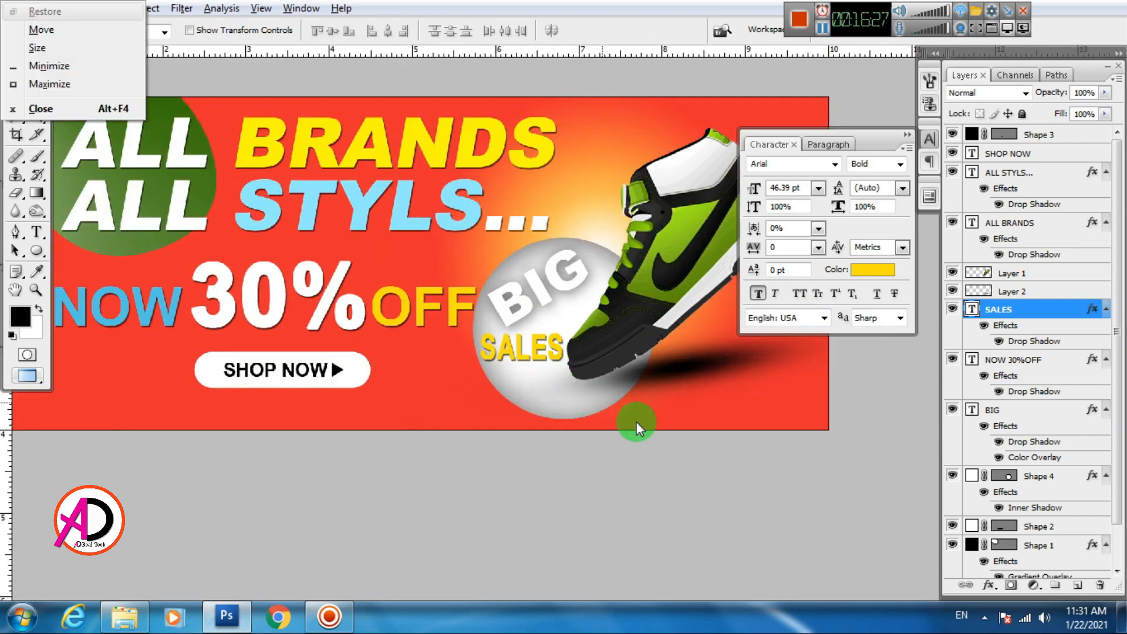
pyautogui.moveTo(636, 421); pyautogui.dragTo(603, 426)
pyautogui.click(535, 292)
pyautogui.hotkey('ctrl', 't')
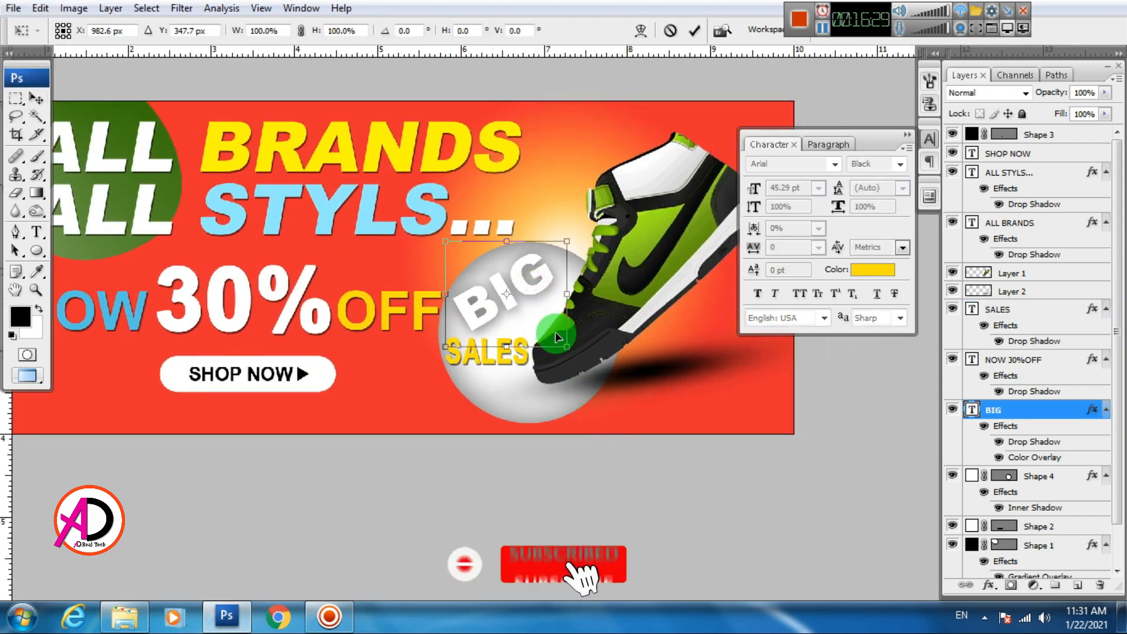
pyautogui.moveTo(599, 378); pyautogui.dragTo(564, 443)
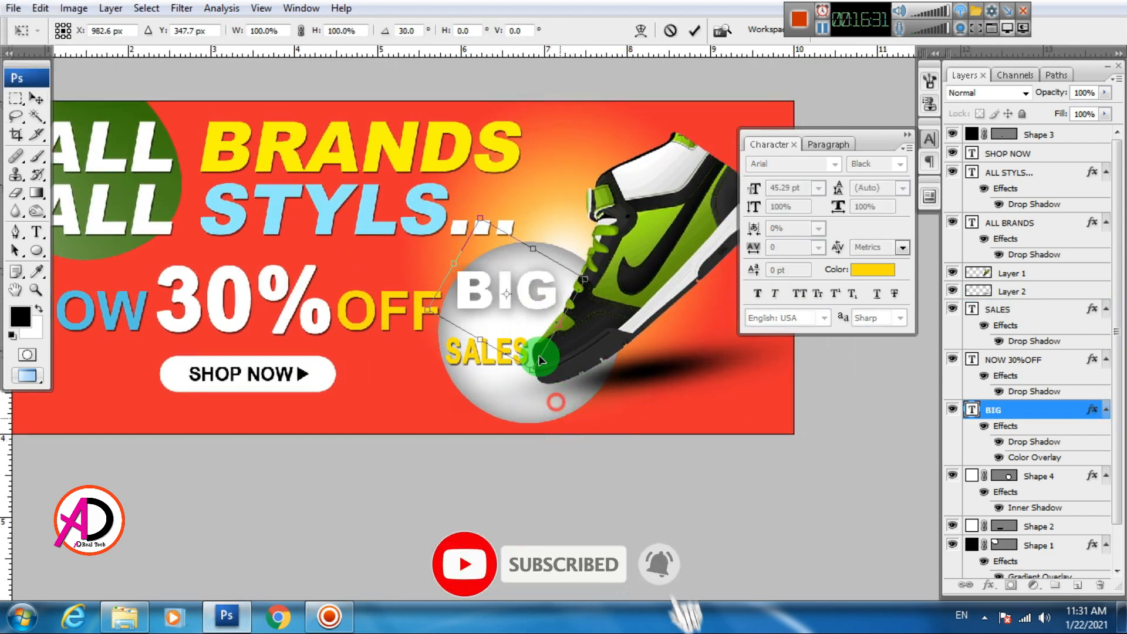
pyautogui.moveTo(534, 297)
pyautogui.mouseDown()
pyautogui.moveTo(527, 330)
pyautogui.moveTo(543, 304)
pyautogui.mouseUp()
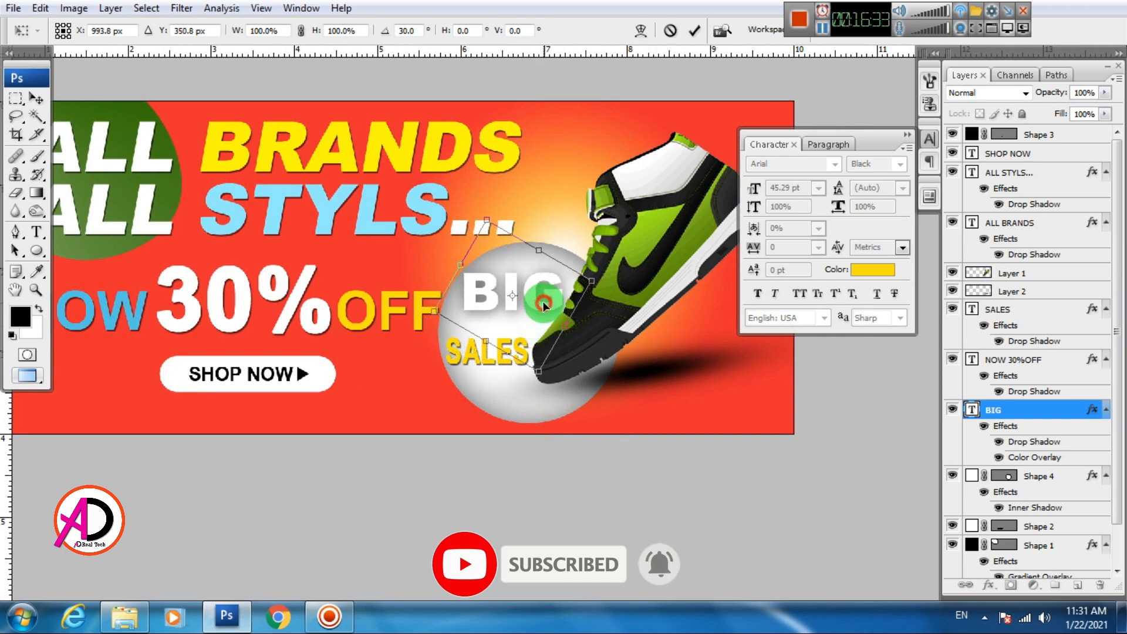
pyautogui.press('Return')
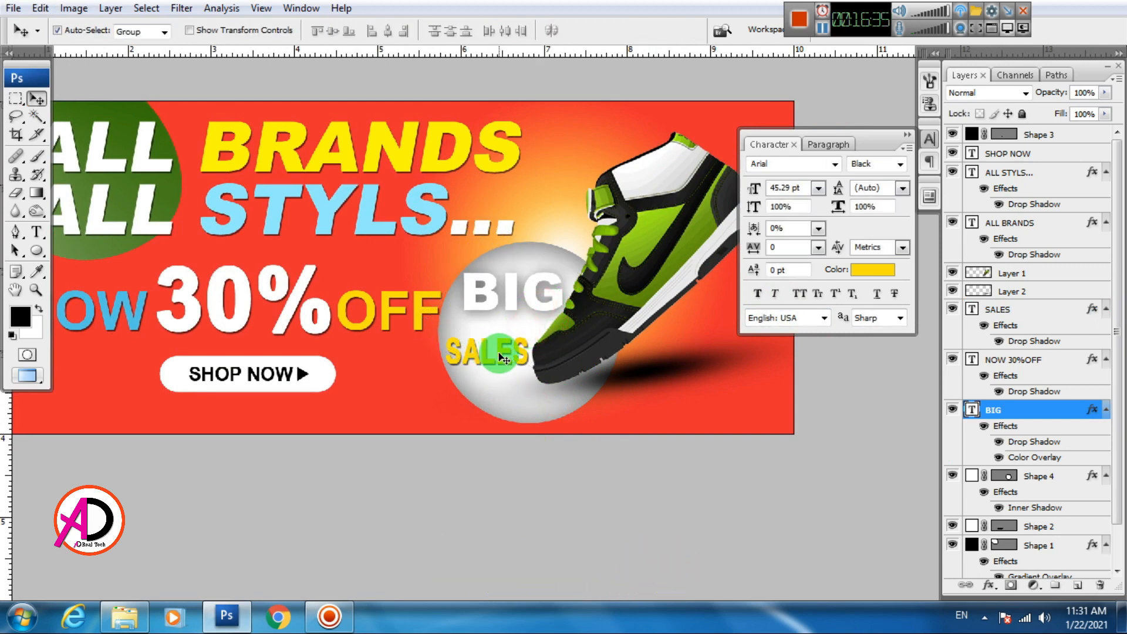
# Move the SALES text up so it sits close beneath BIG on the circle
pyautogui.moveTo(500, 354); pyautogui.dragTo(498, 338)
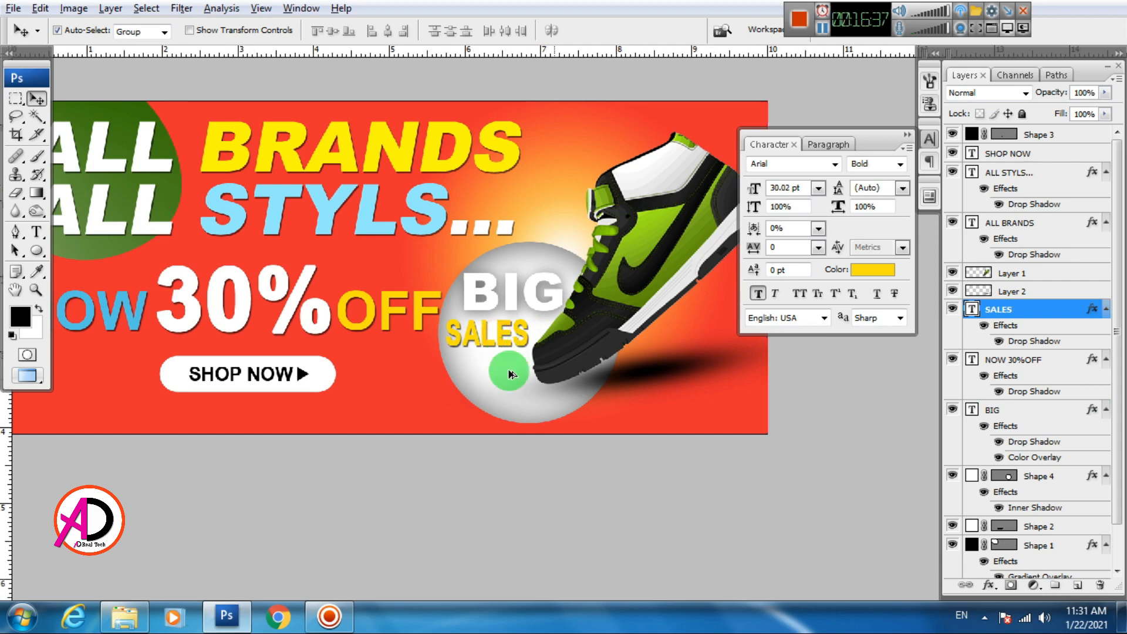
pyautogui.scroll(-2, 510, 374)
pyautogui.scroll(1, 563, 420)
pyautogui.moveTo(587, 419); pyautogui.dragTo(582, 374)
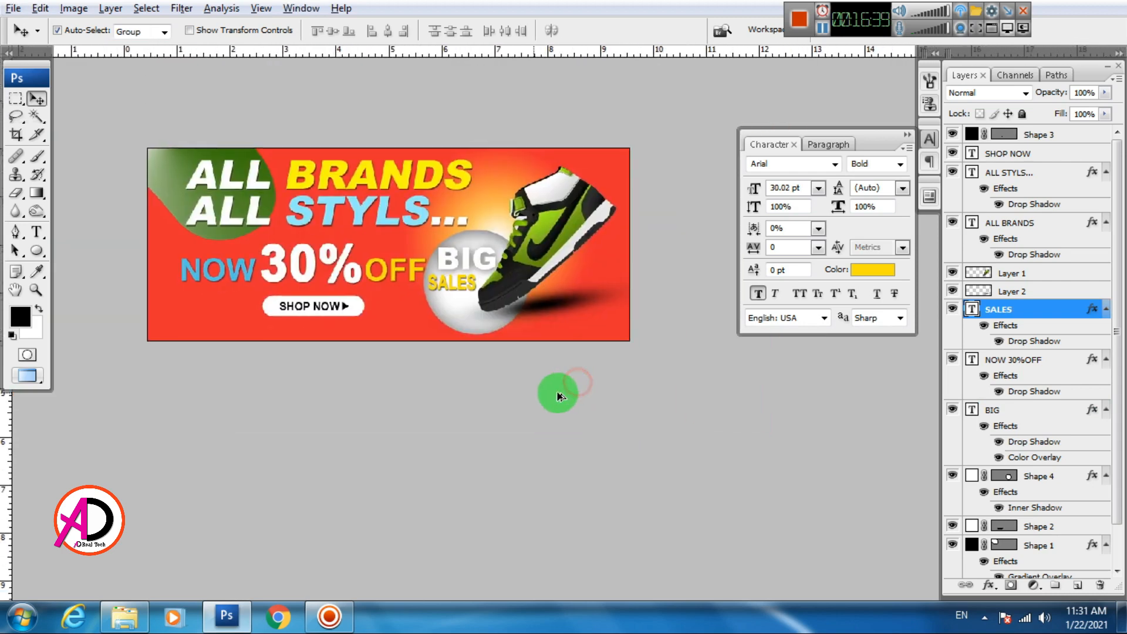
pyautogui.scroll(2, 557, 396)
pyautogui.scroll(-1, 556, 397)
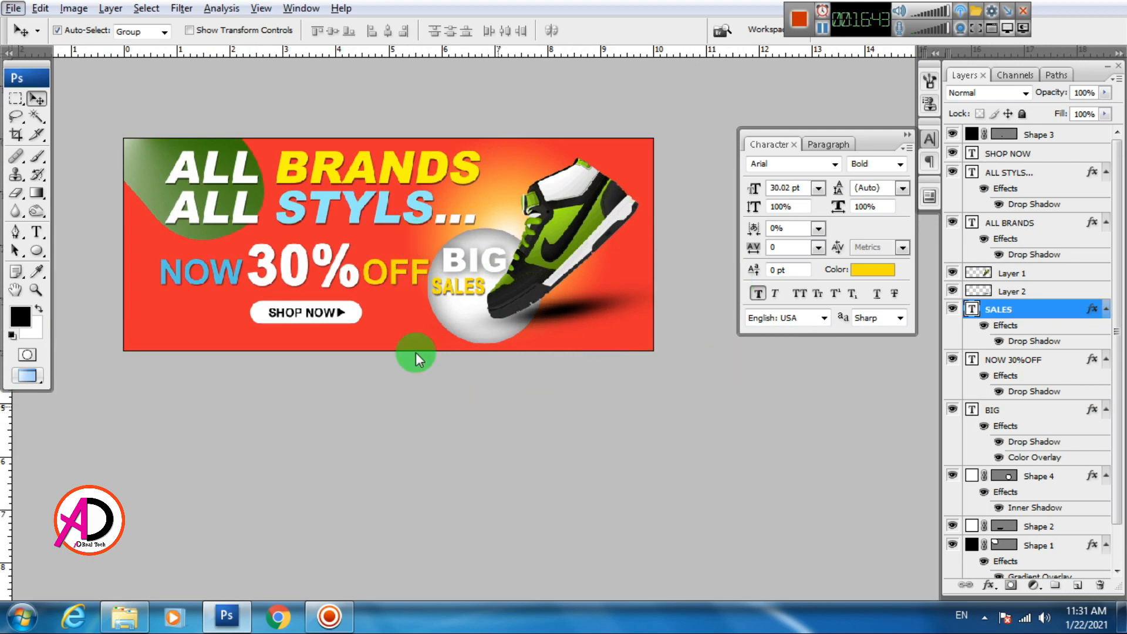
pyautogui.moveTo(527, 313); pyautogui.dragTo(551, 349)
pyautogui.moveTo(554, 401); pyautogui.dragTo(579, 428)
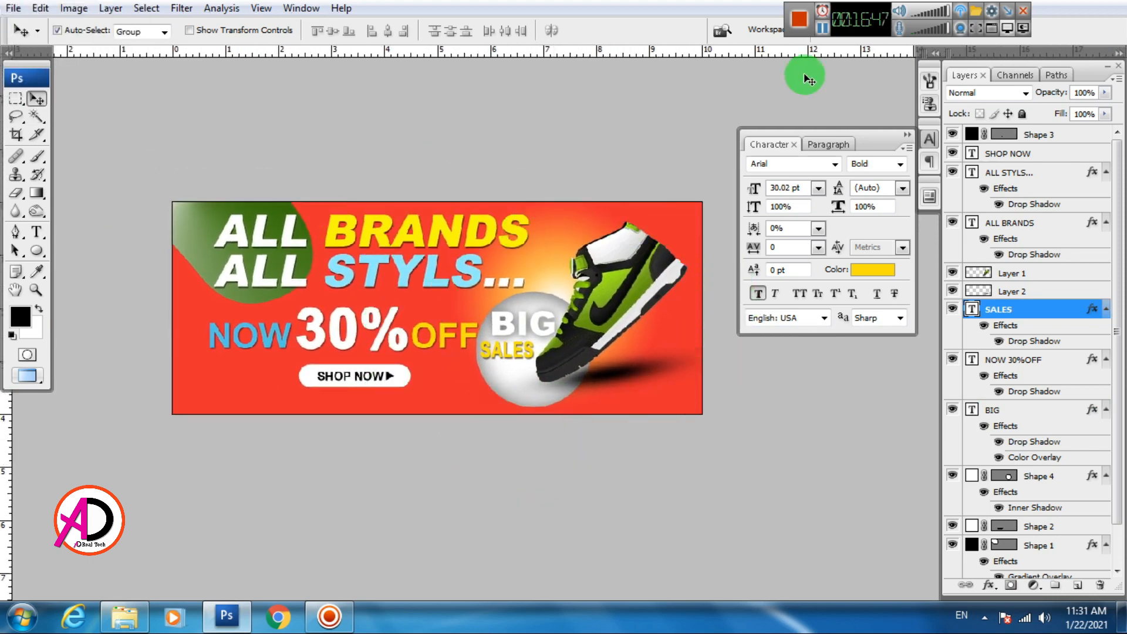